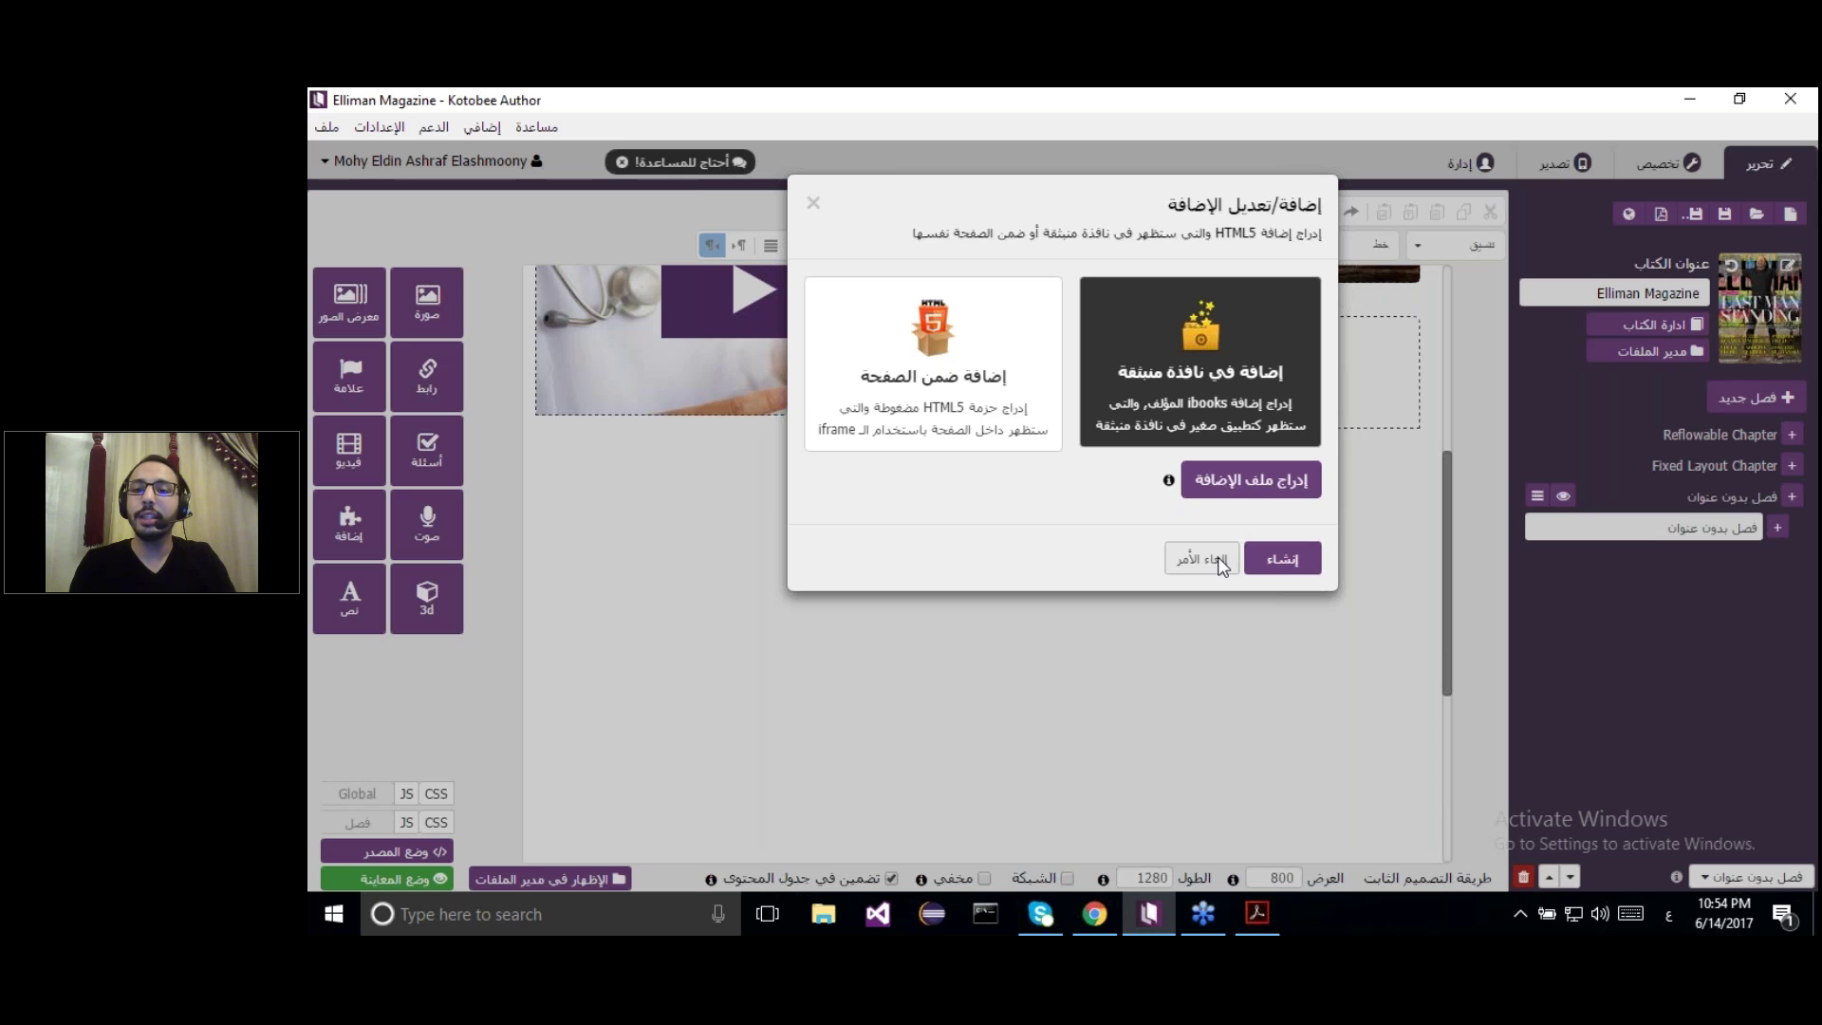
# Switch to Chrome and browse the Health And Fitness ebook's Introduction and The lifelong benefits of Exercise chapter down to its bar chart
pyautogui.click(1091, 920)
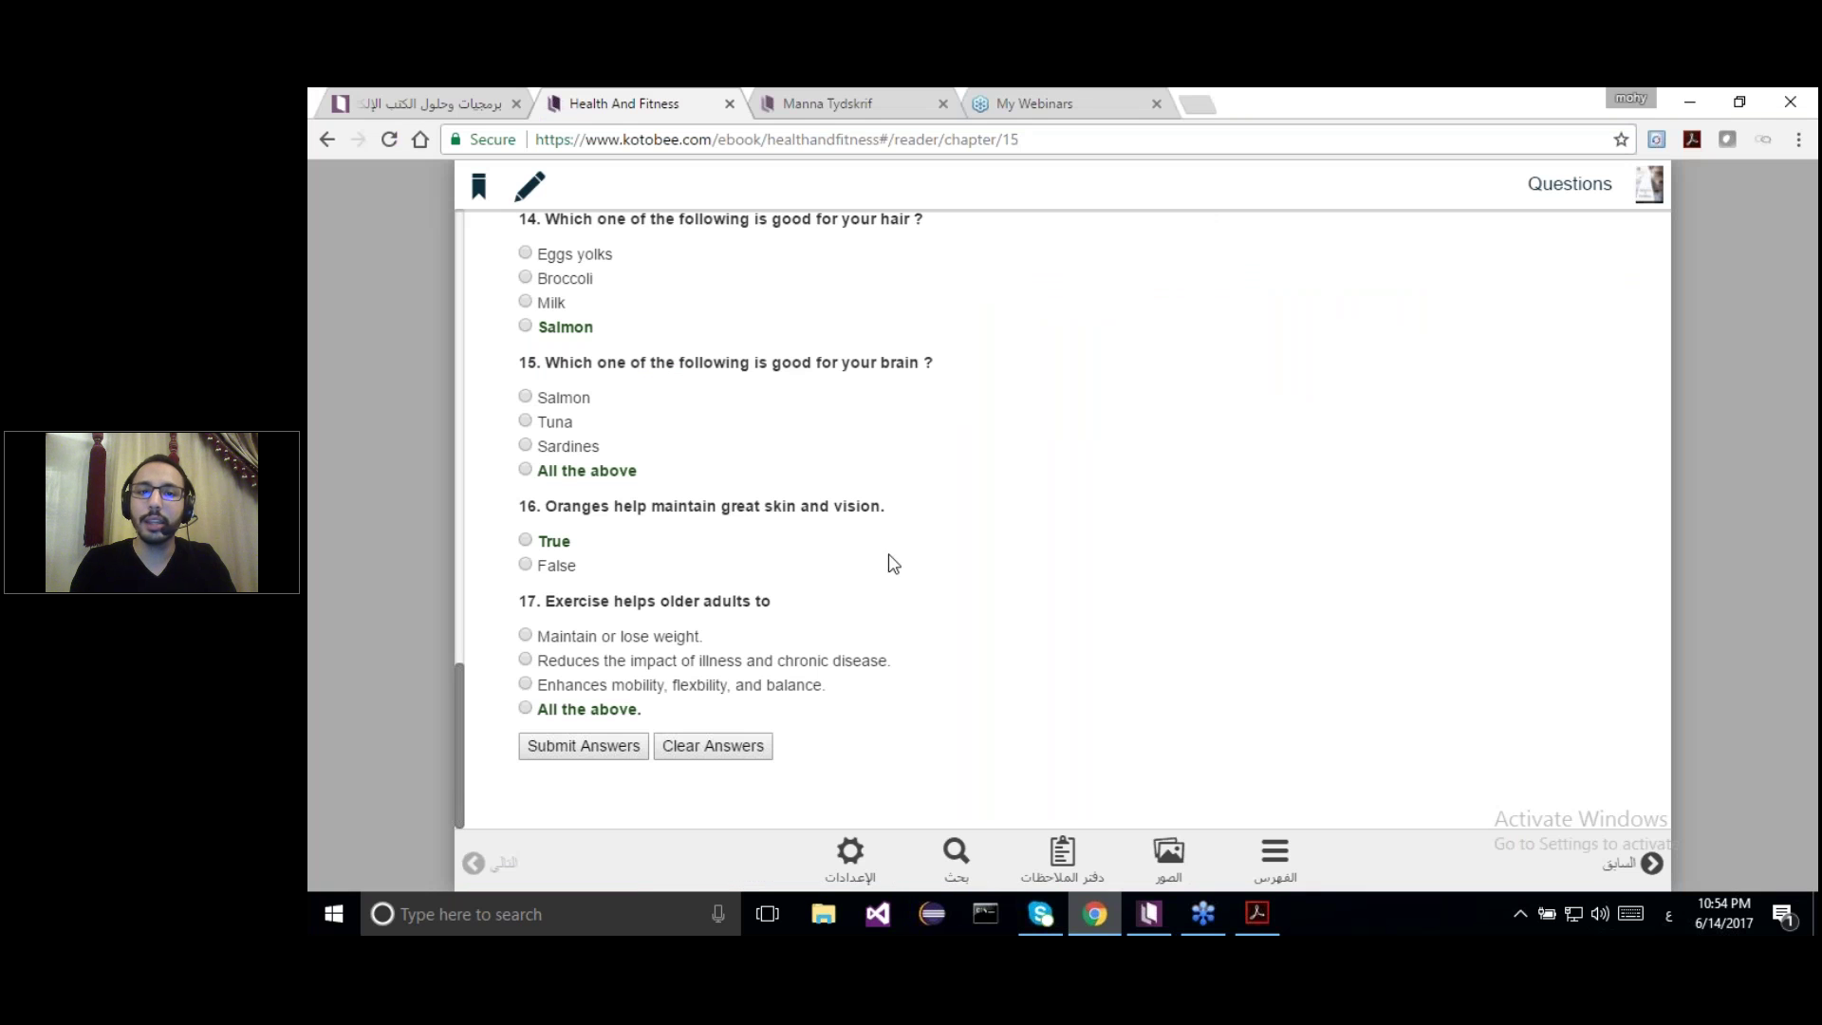
pyautogui.click(1559, 190)
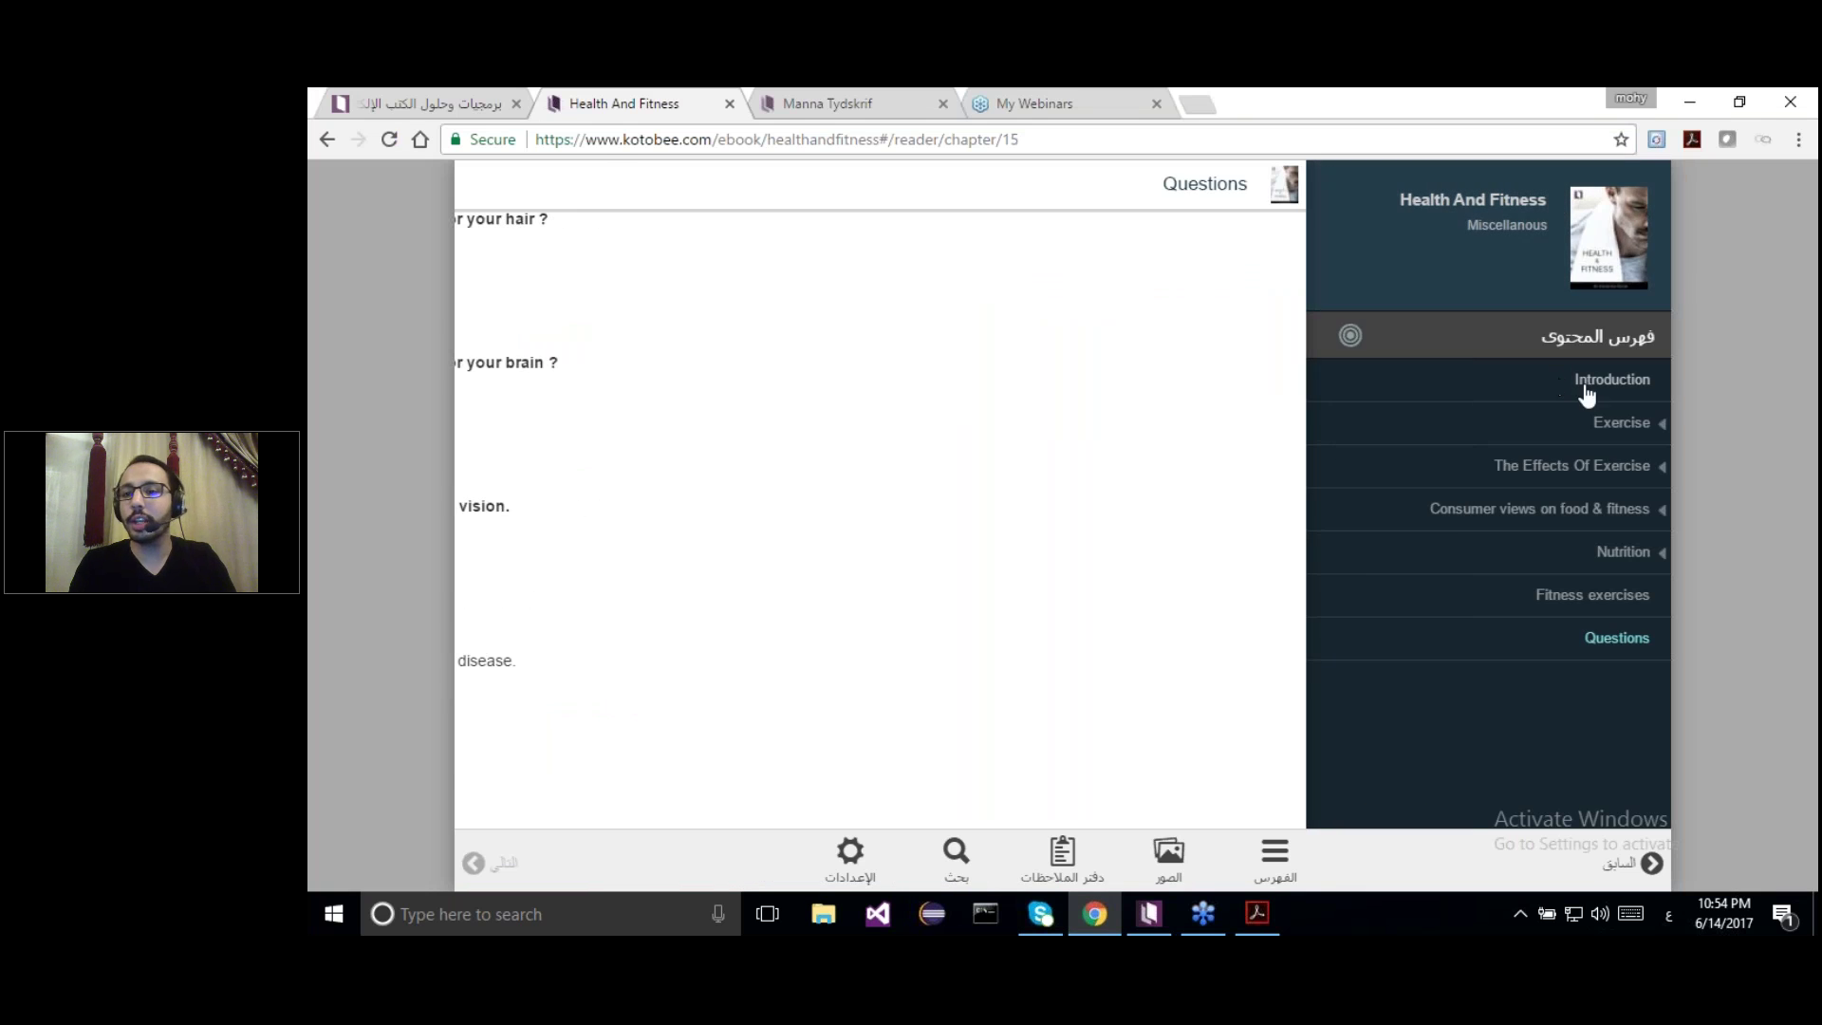
pyautogui.click(1613, 381)
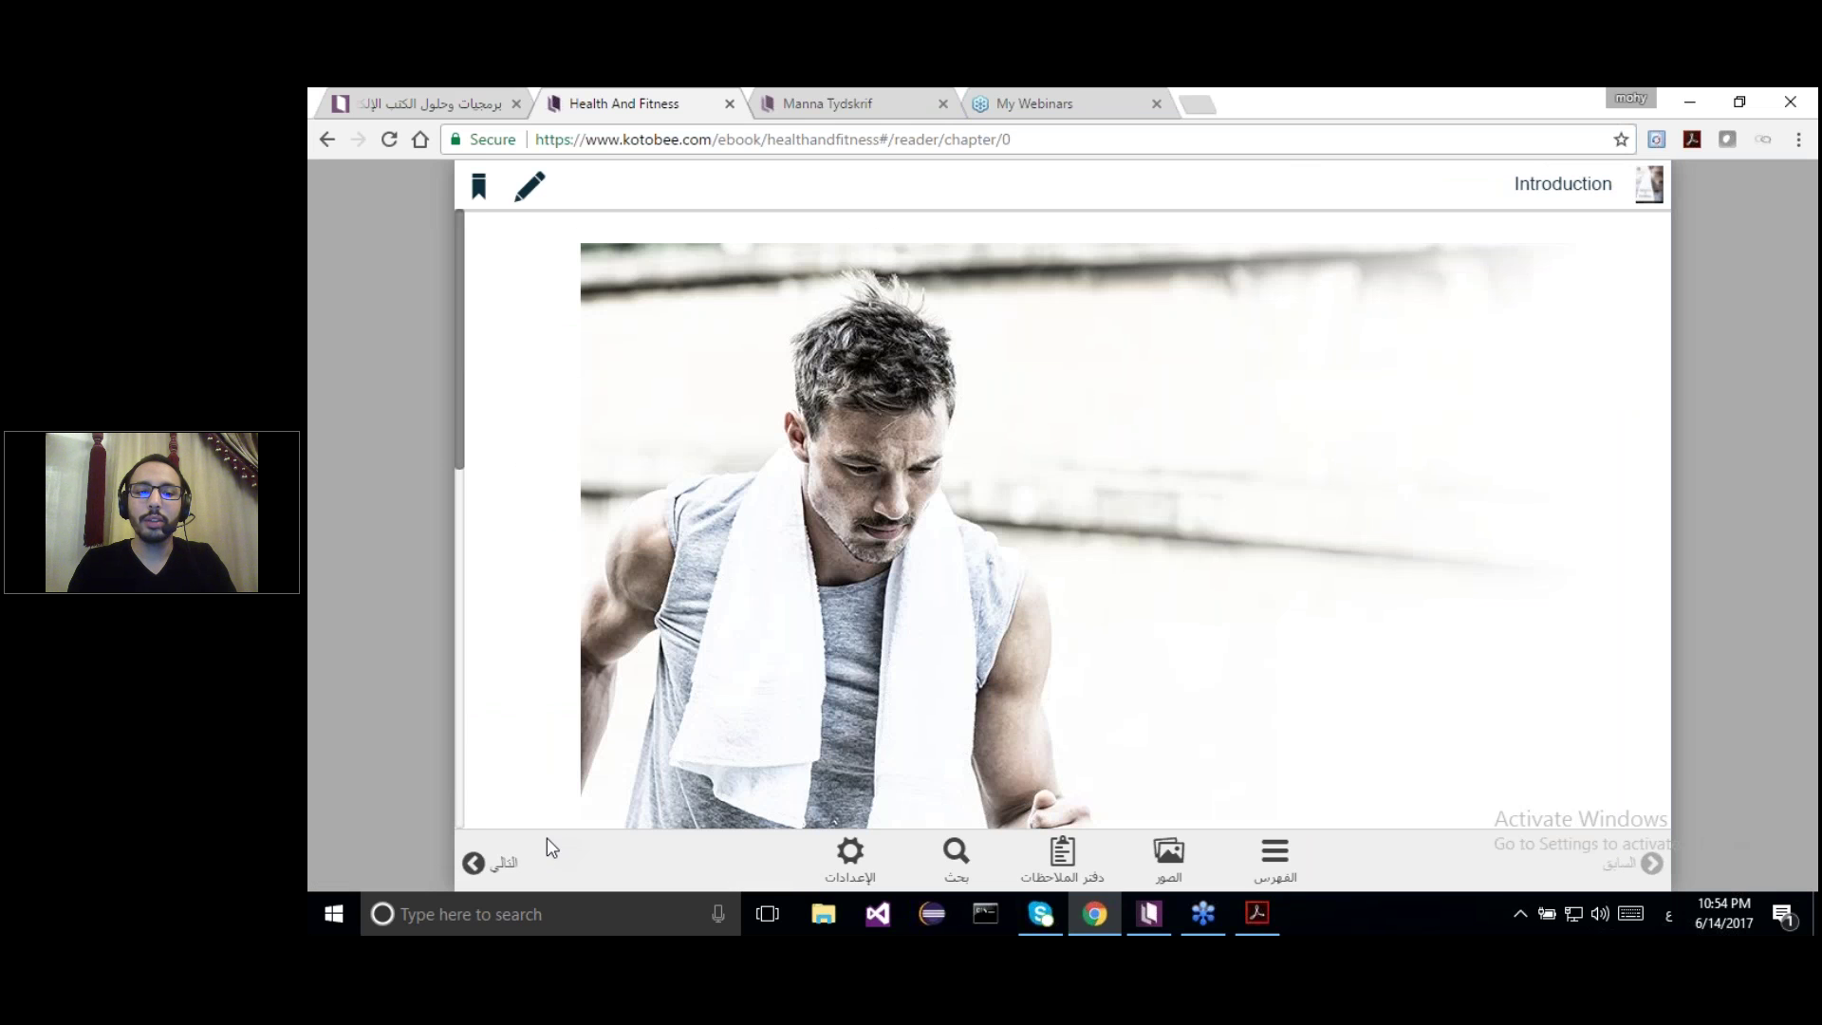
pyautogui.click(503, 863)
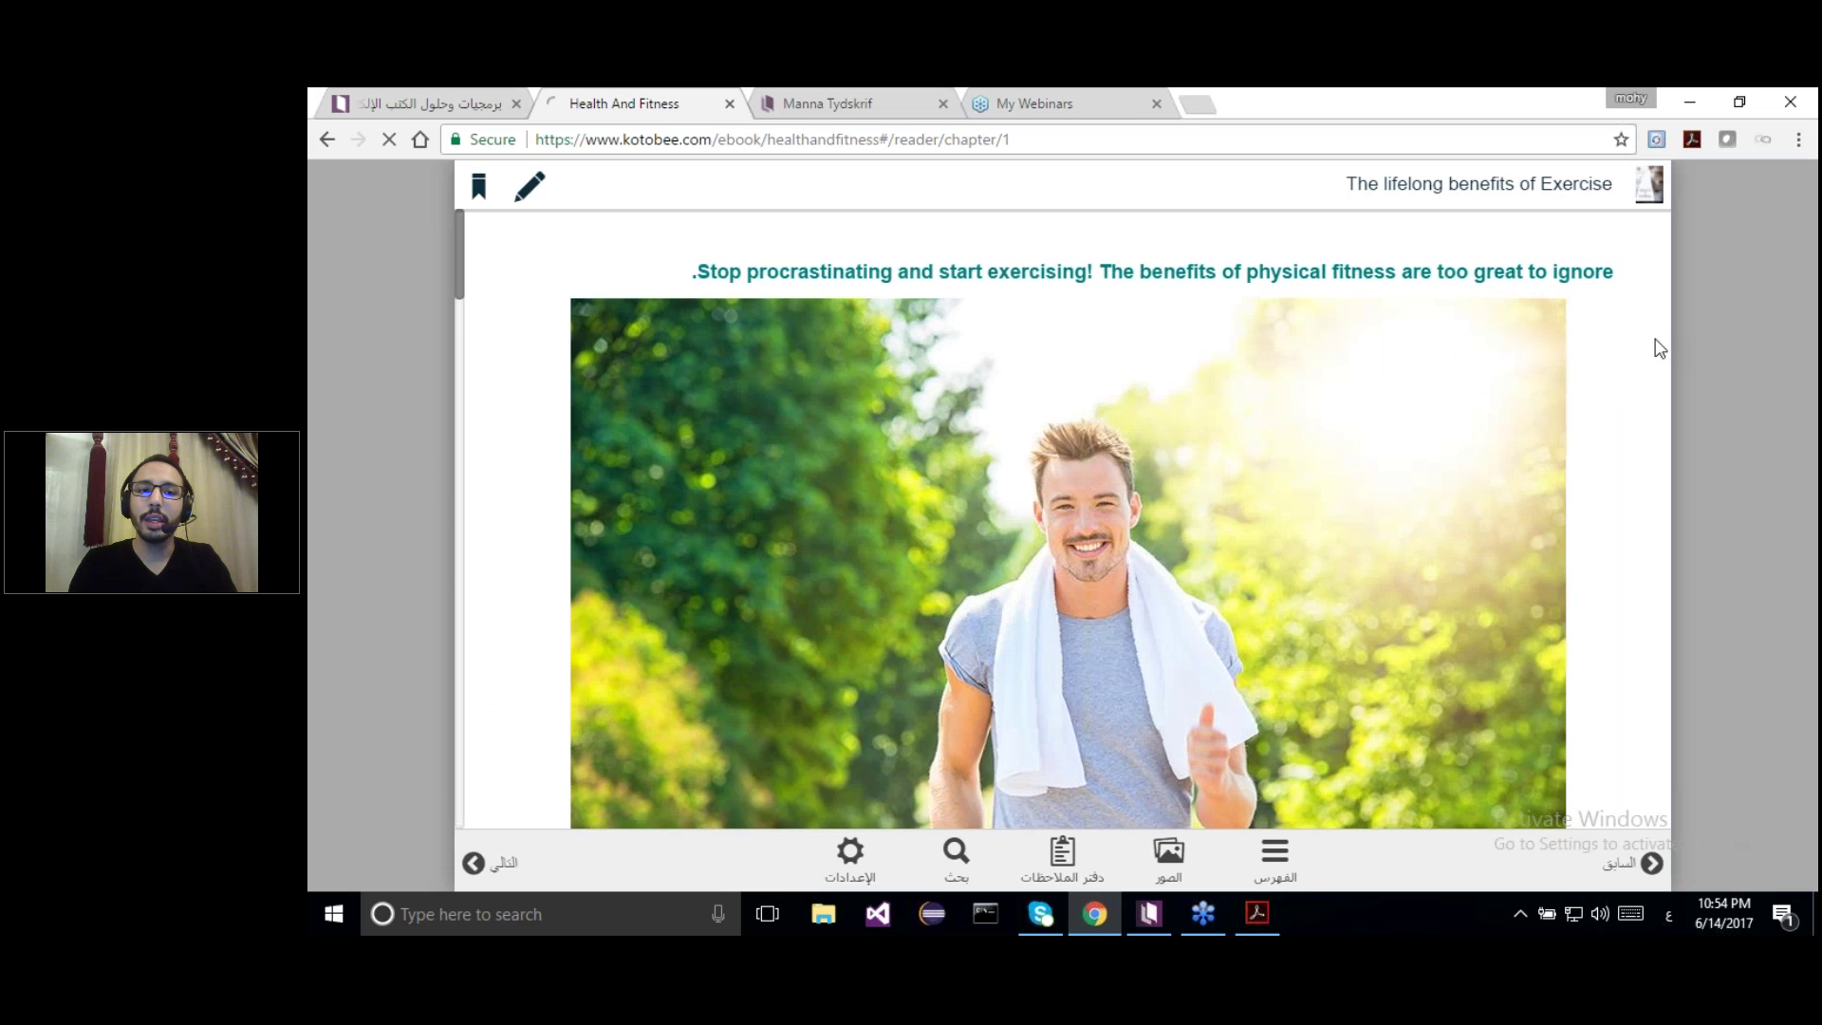
pyautogui.moveTo(460, 284); pyautogui.dragTo(516, 630)
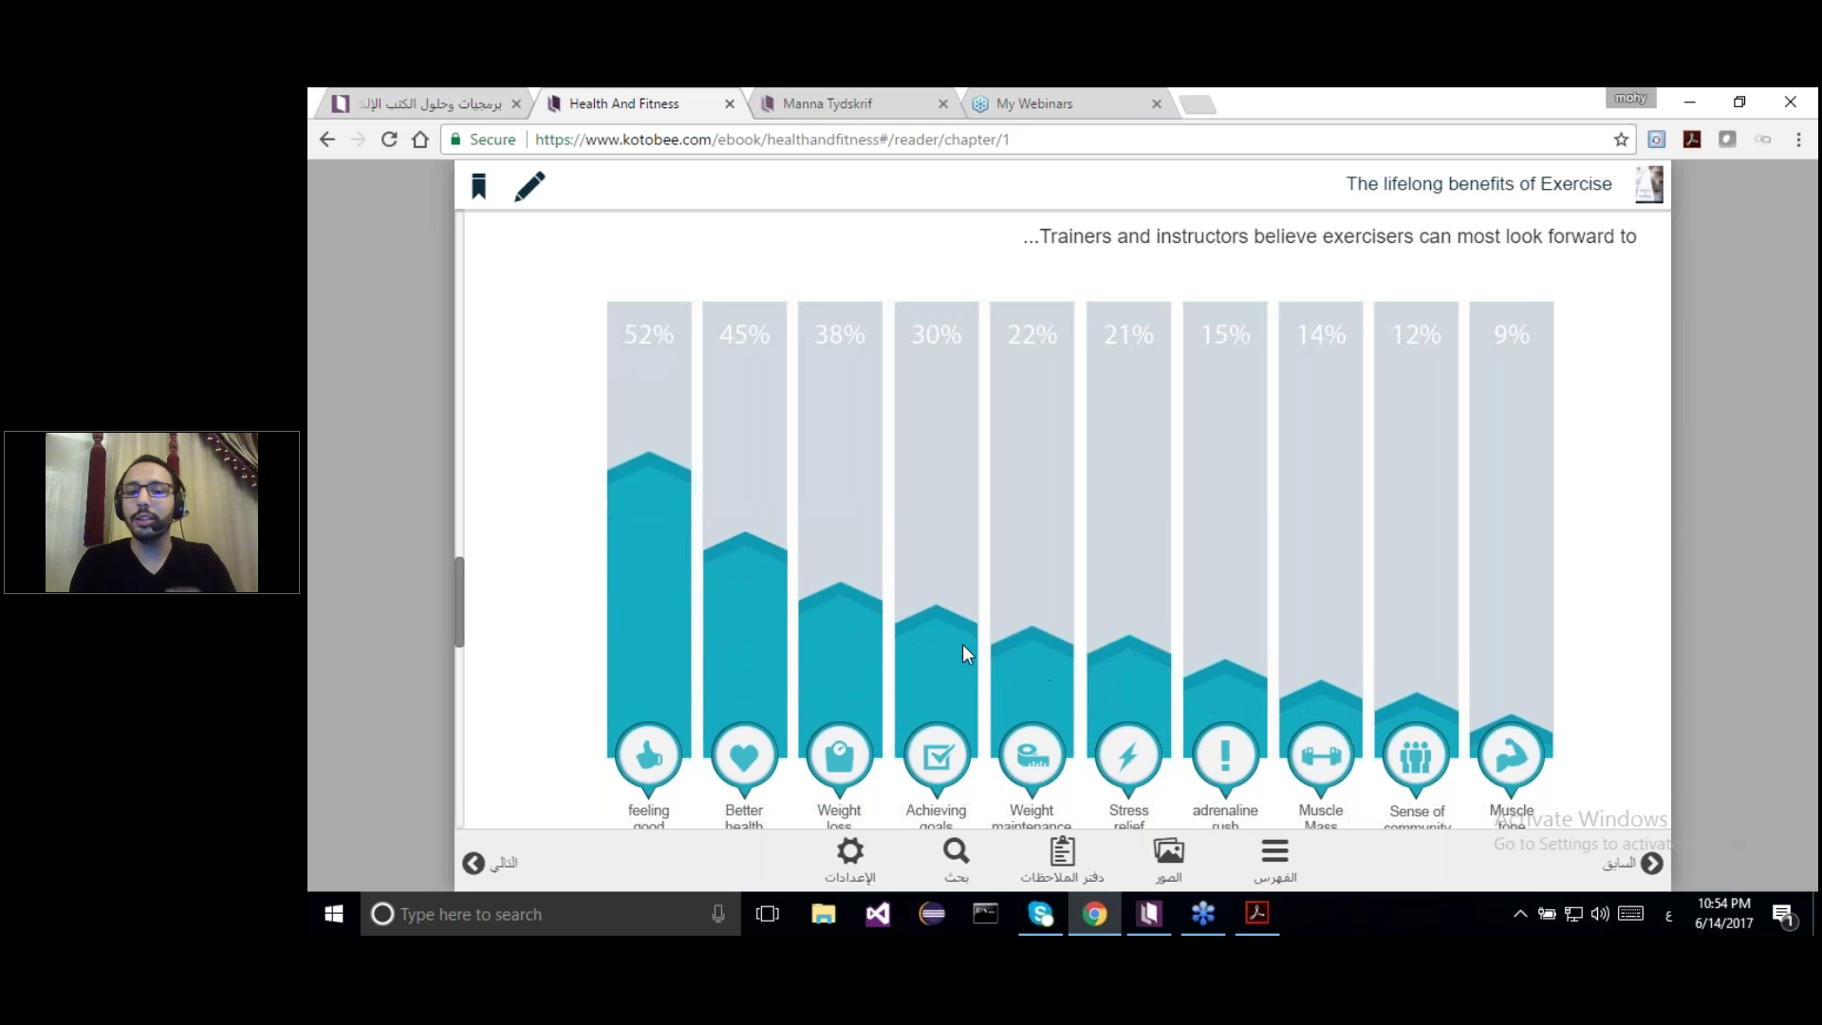
# Go to the chapter on how much exercise is enough, open its body mass index calculator widget and close it
pyautogui.click(508, 865)
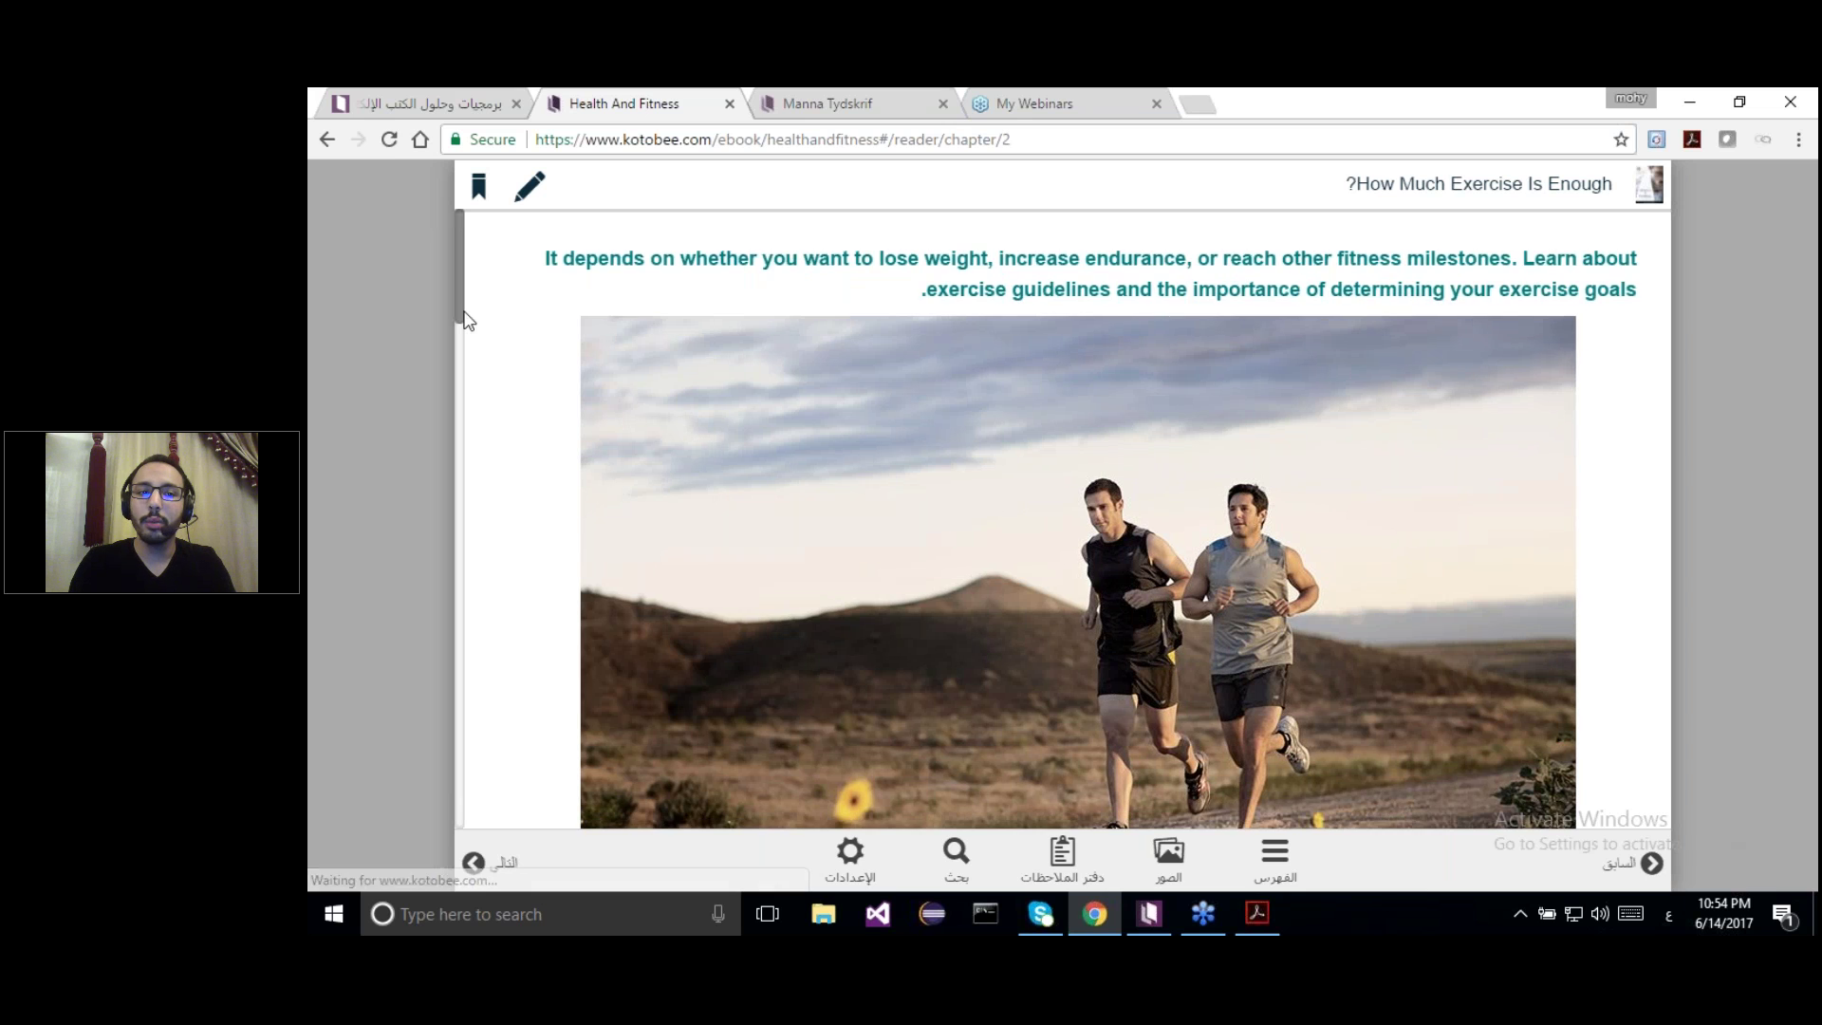
pyautogui.moveTo(465, 311); pyautogui.dragTo(569, 806)
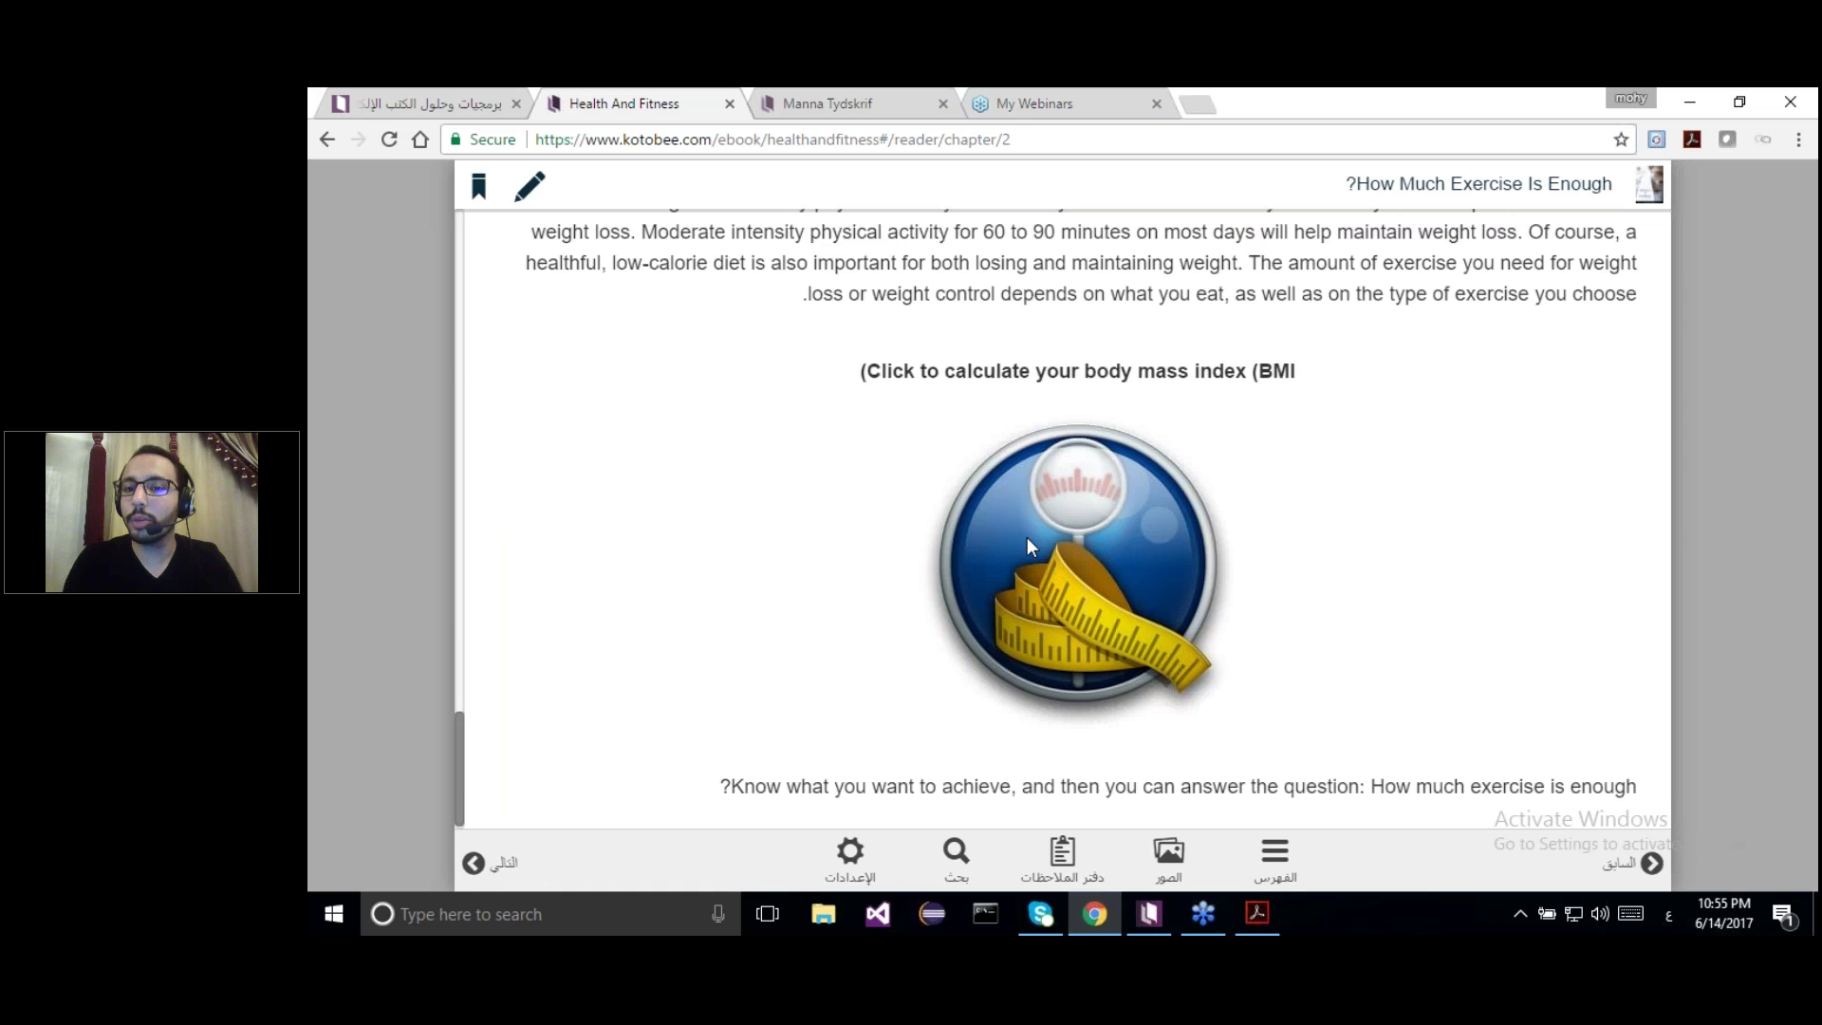
pyautogui.click(1130, 549)
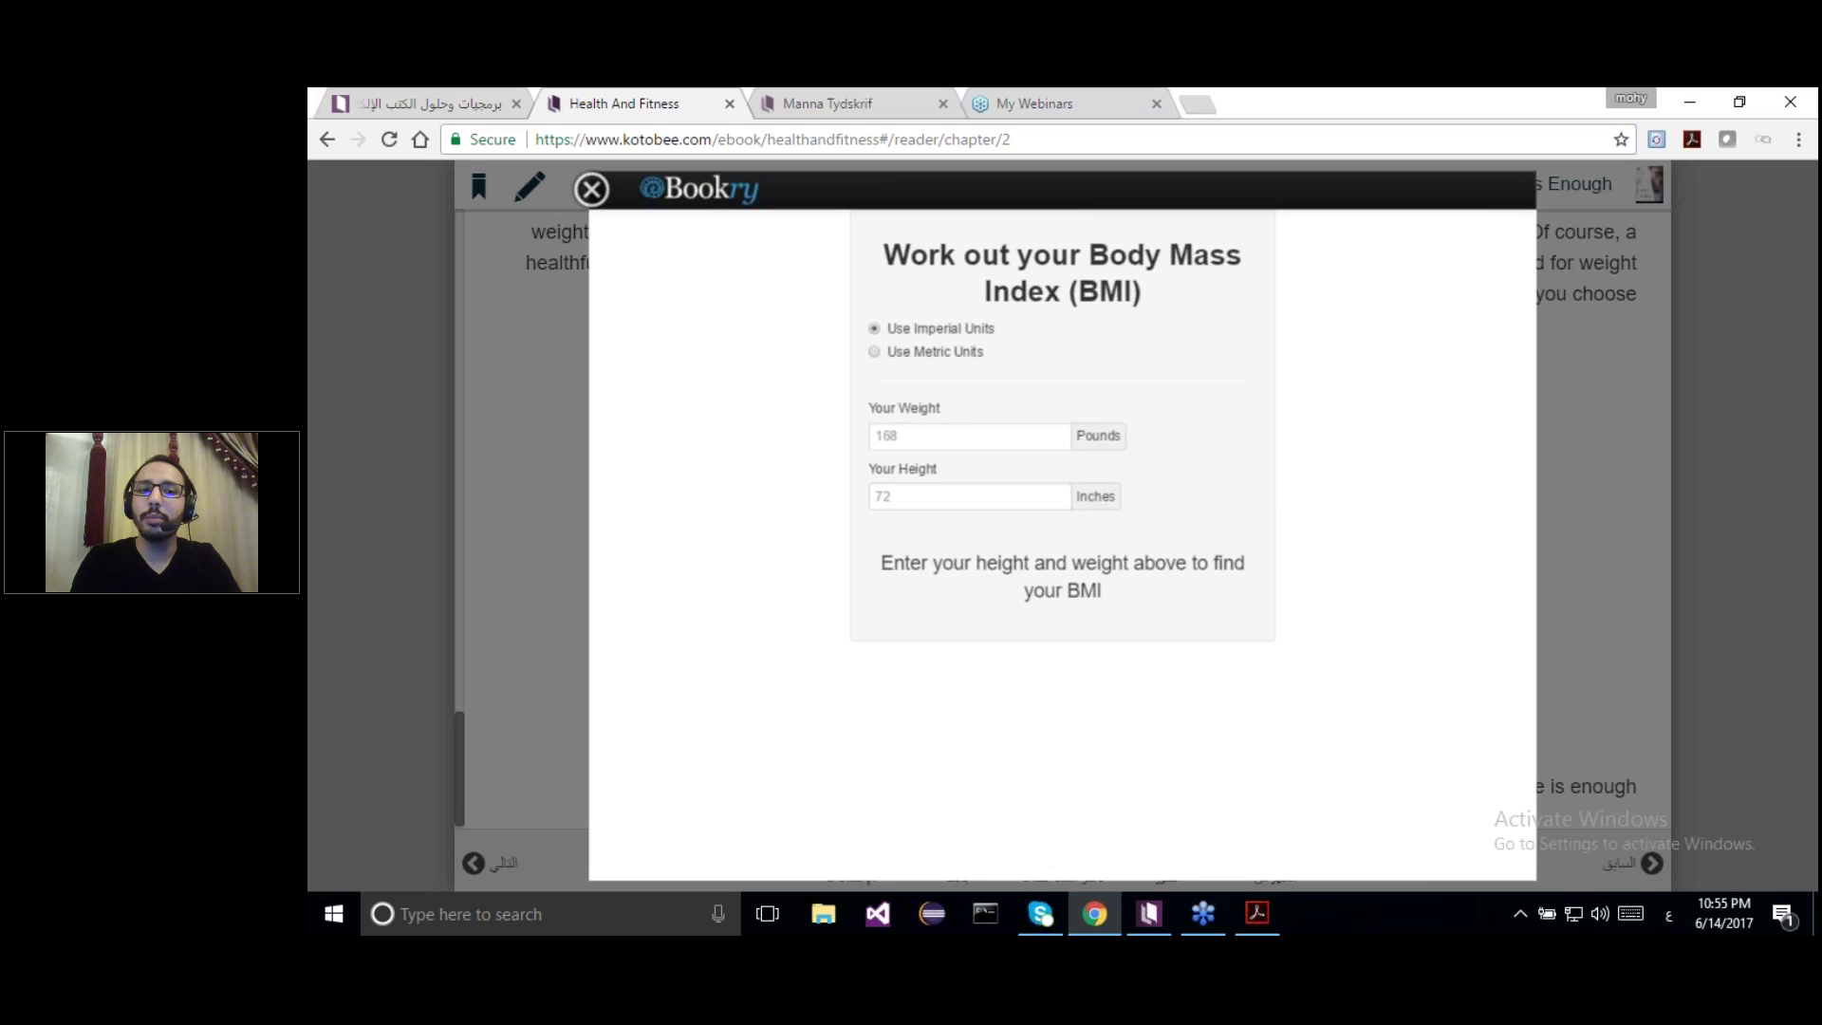
pyautogui.click(591, 190)
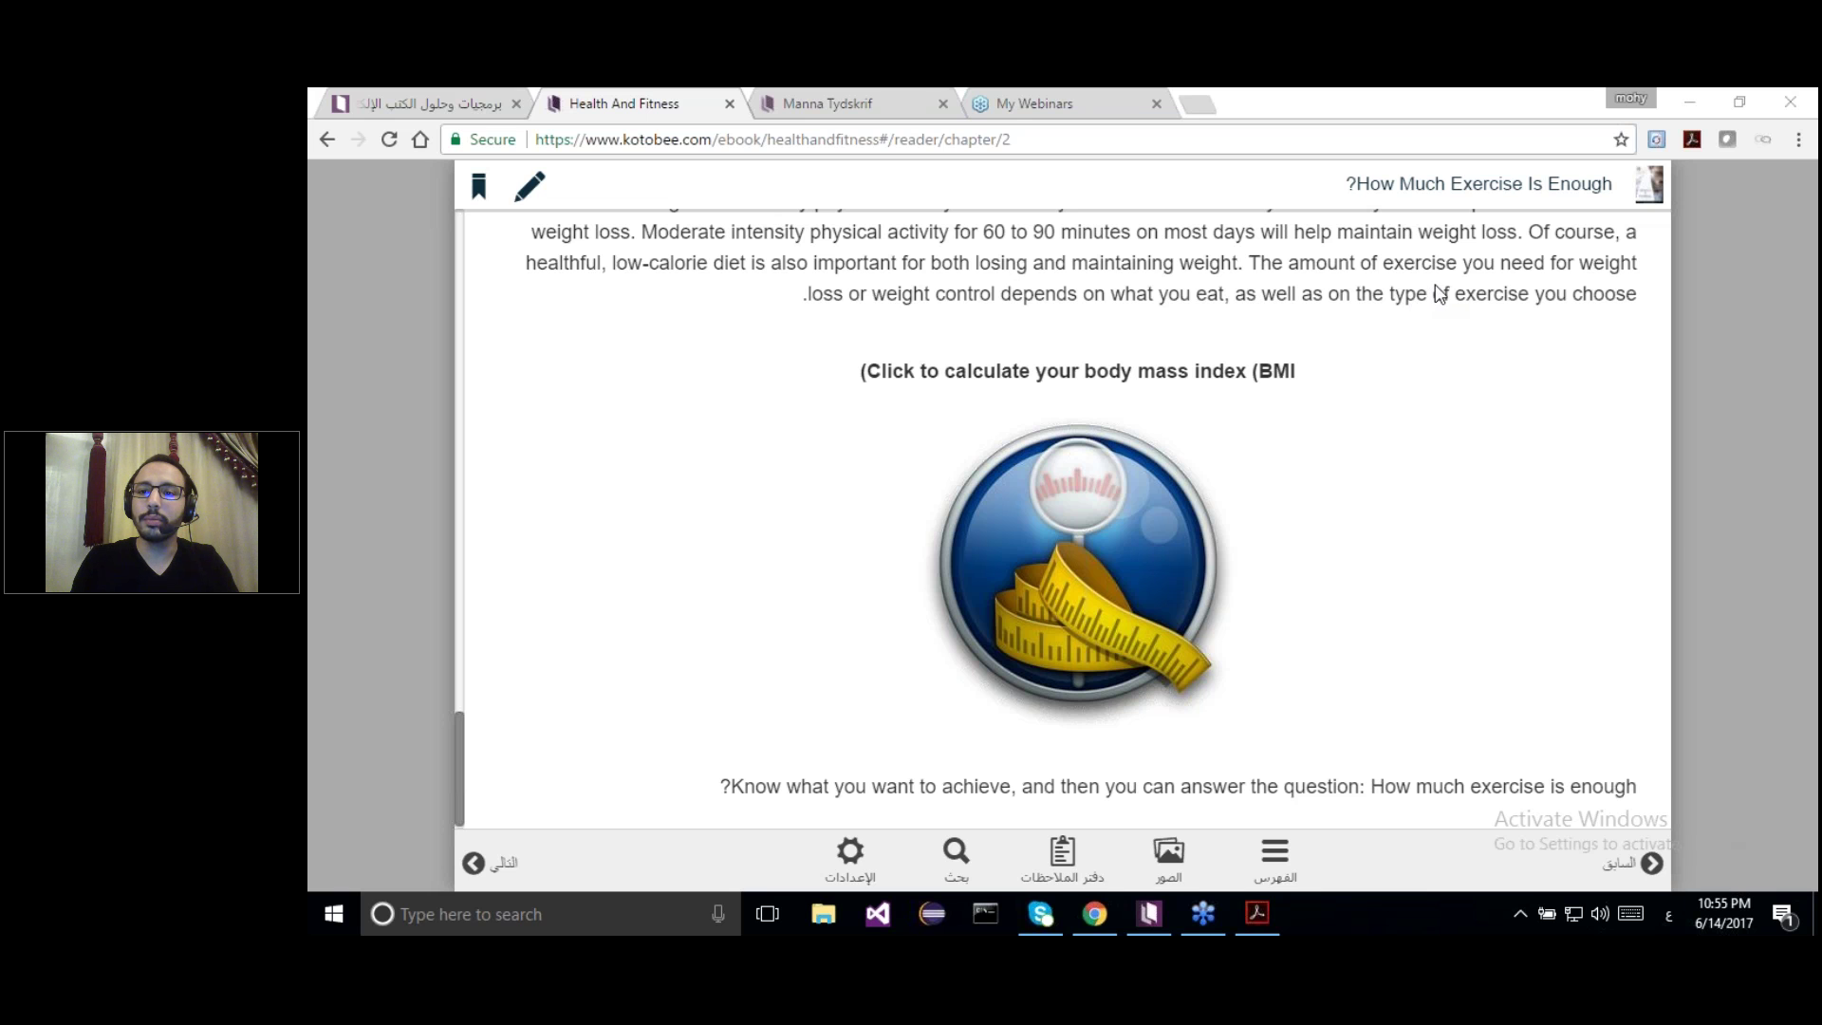
# Switch to Kotobee Author, start a new question set and look through its design and option settings
pyautogui.click(1149, 912)
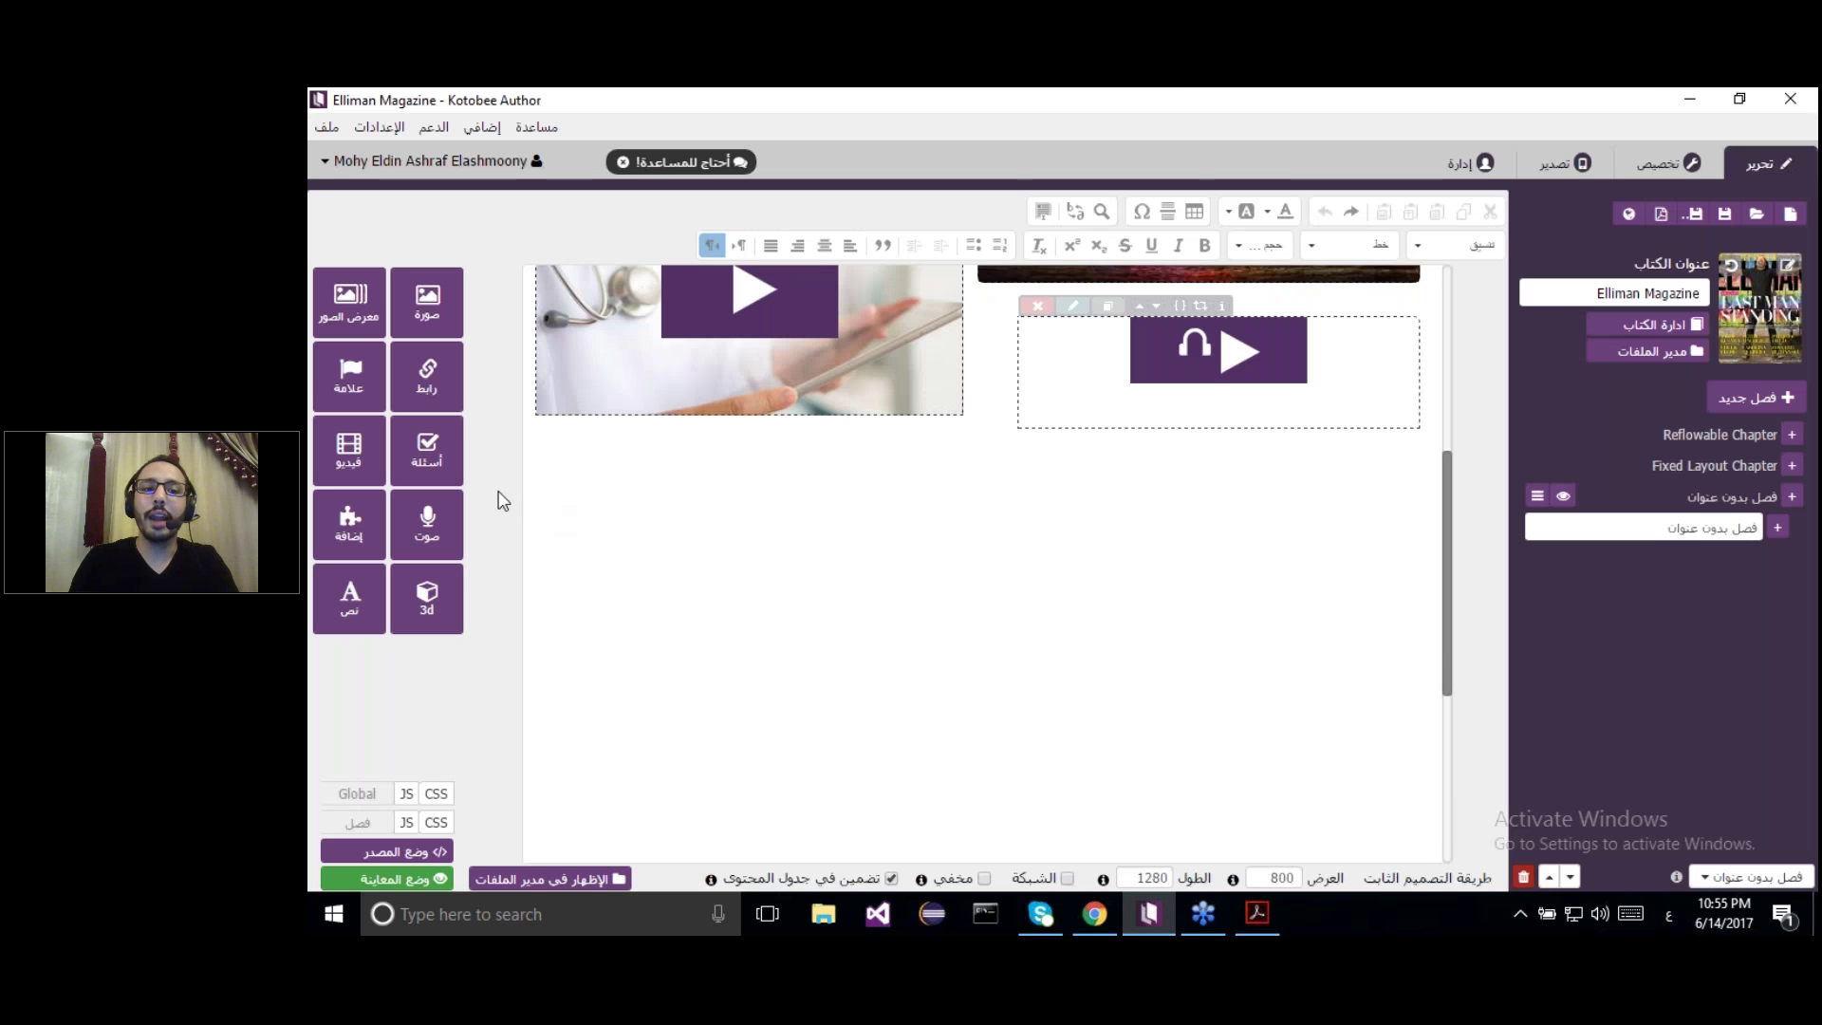
pyautogui.click(442, 452)
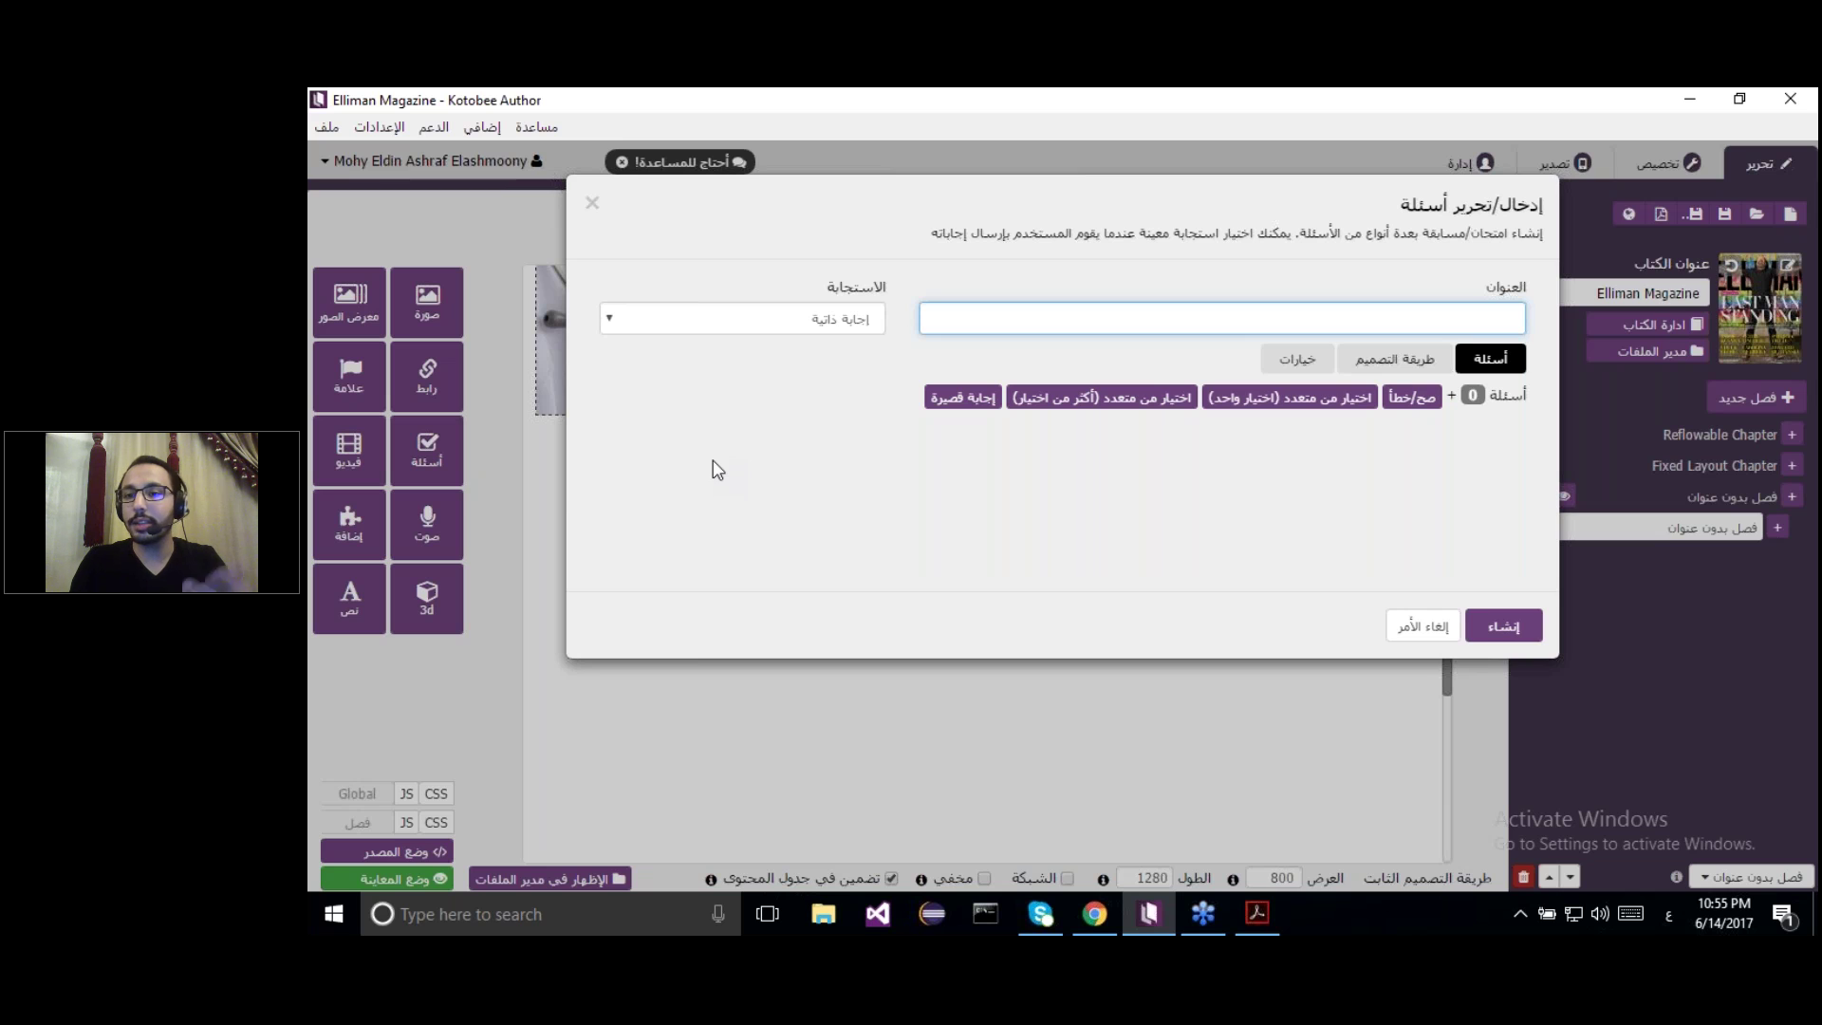
pyautogui.click(1415, 362)
pyautogui.click(1296, 356)
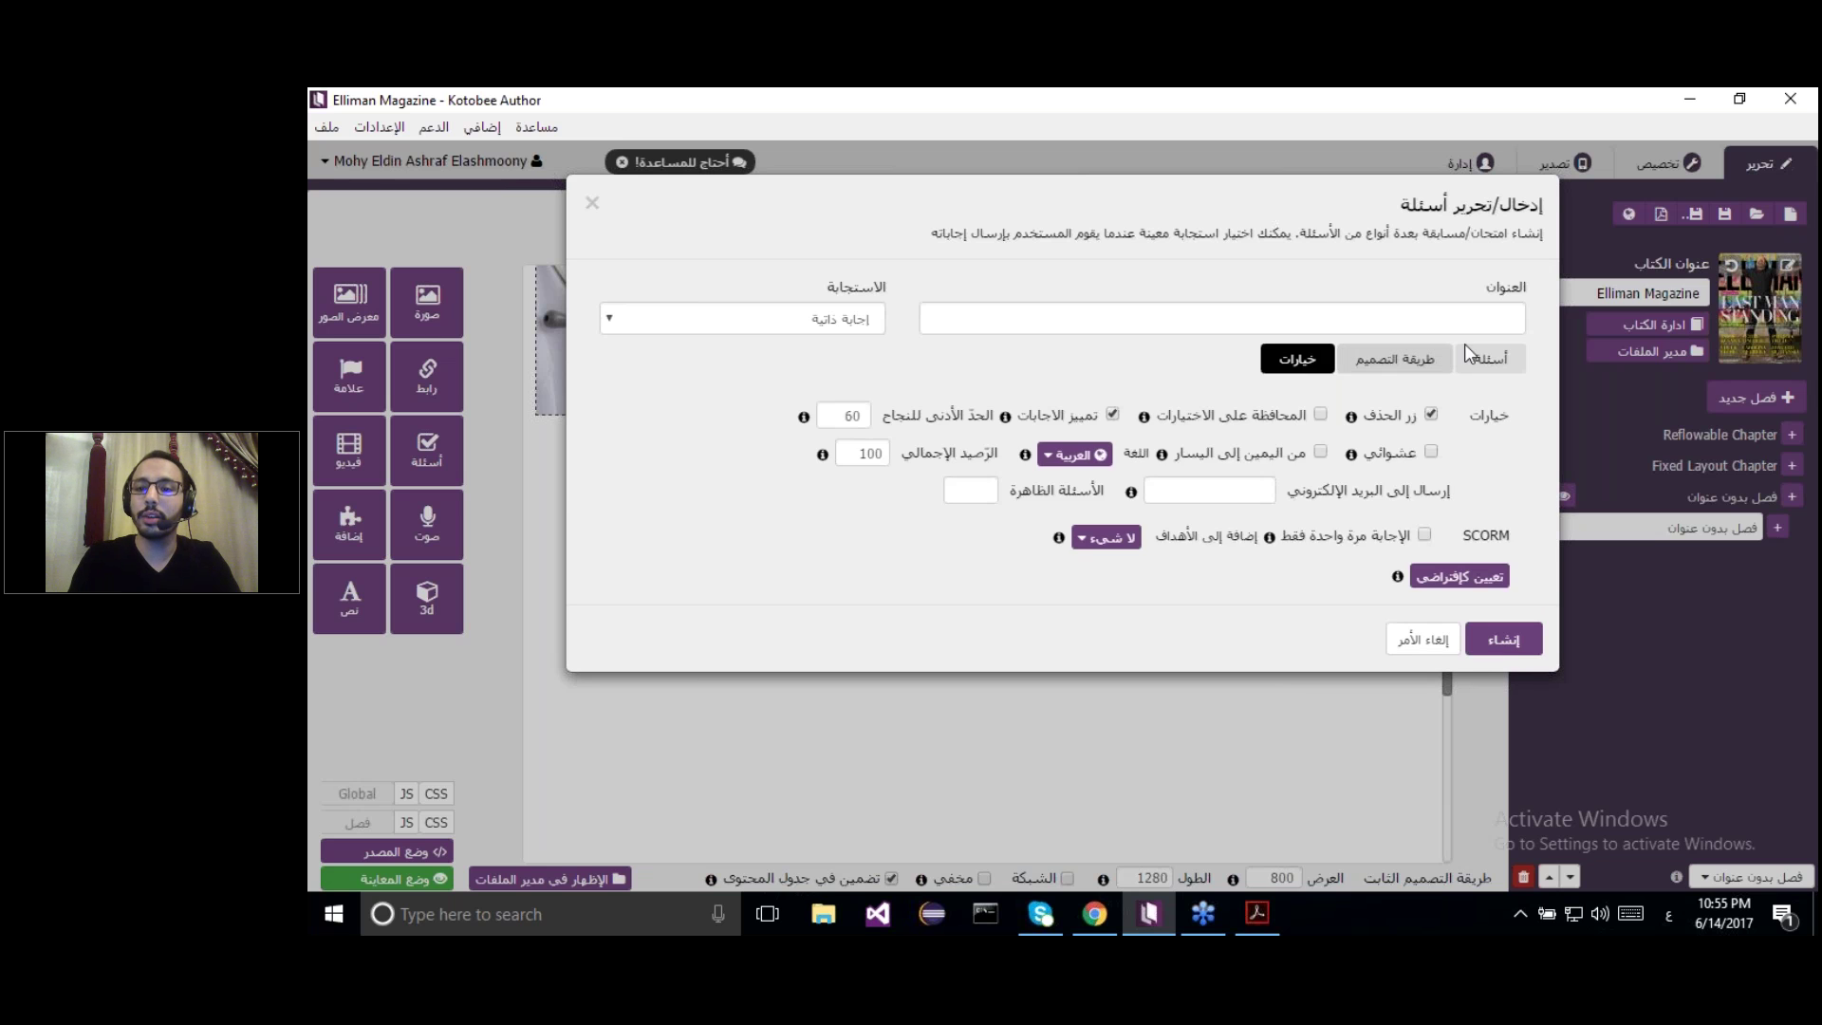
pyautogui.click(1488, 355)
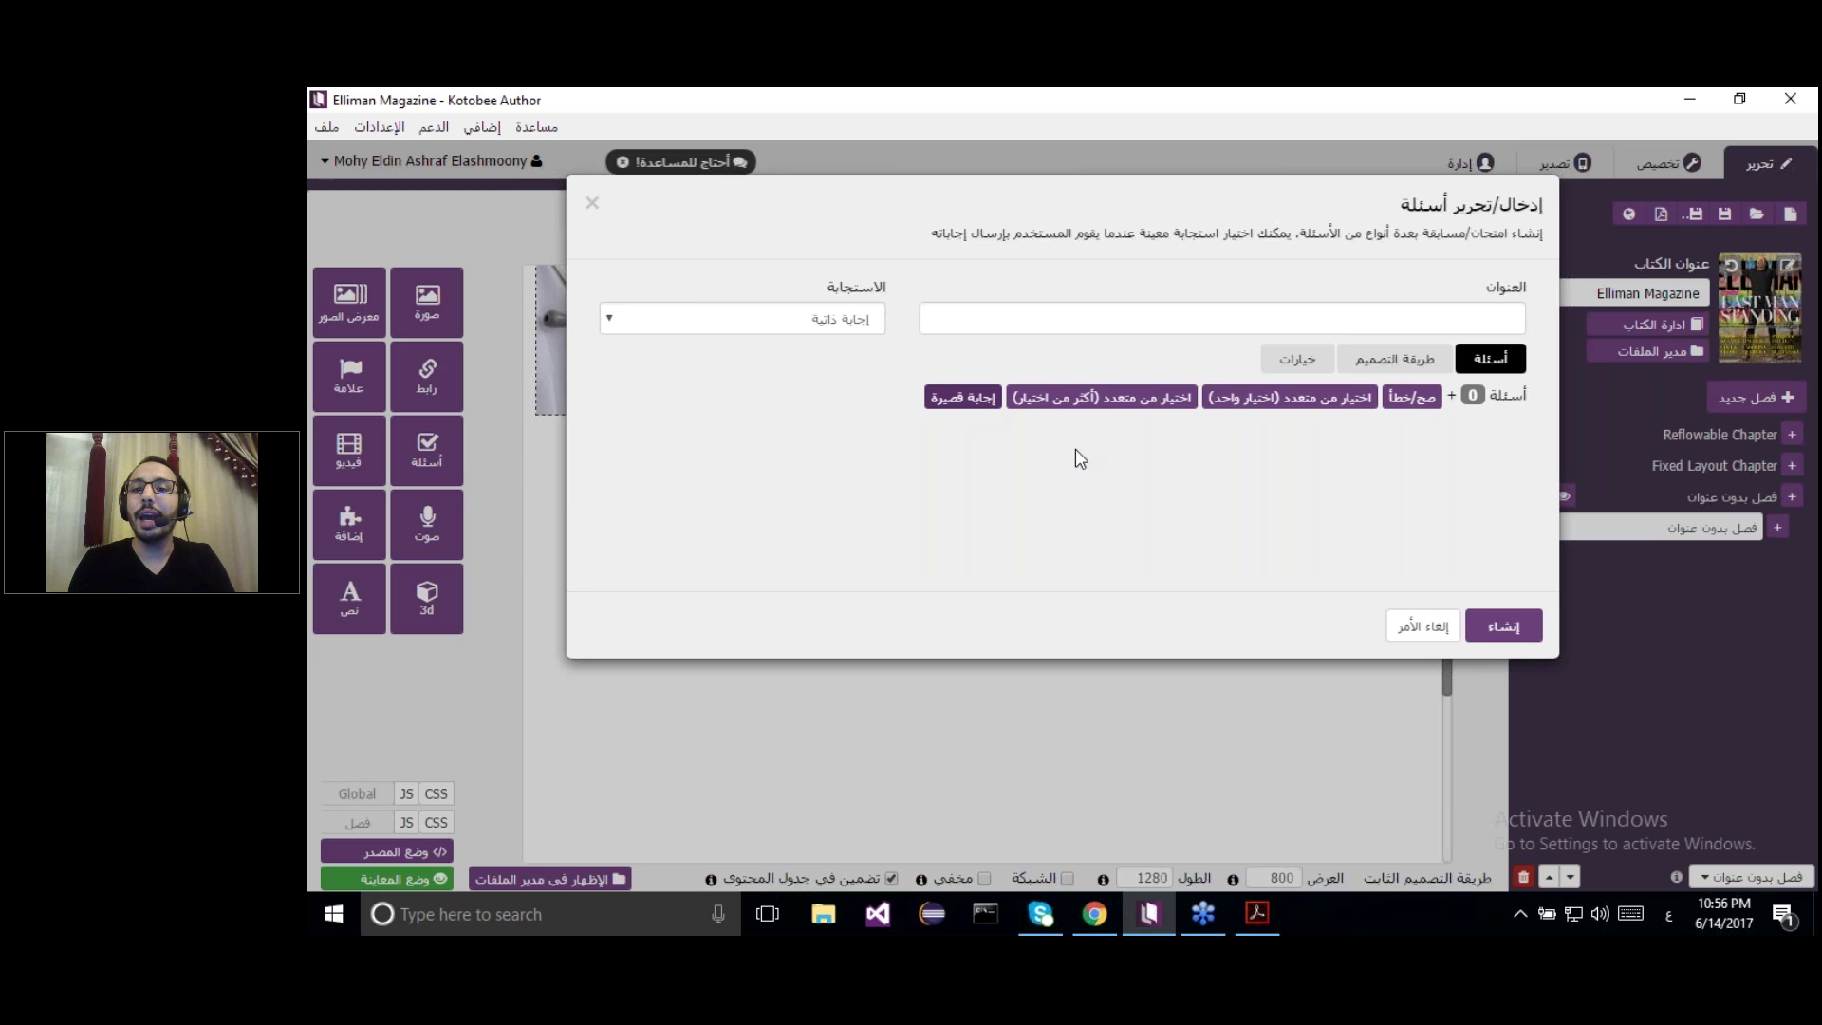
# Try adding a true/false, a single-answer multiple-choice and a short-answer question to the new set, and discard it
pyautogui.click(1407, 403)
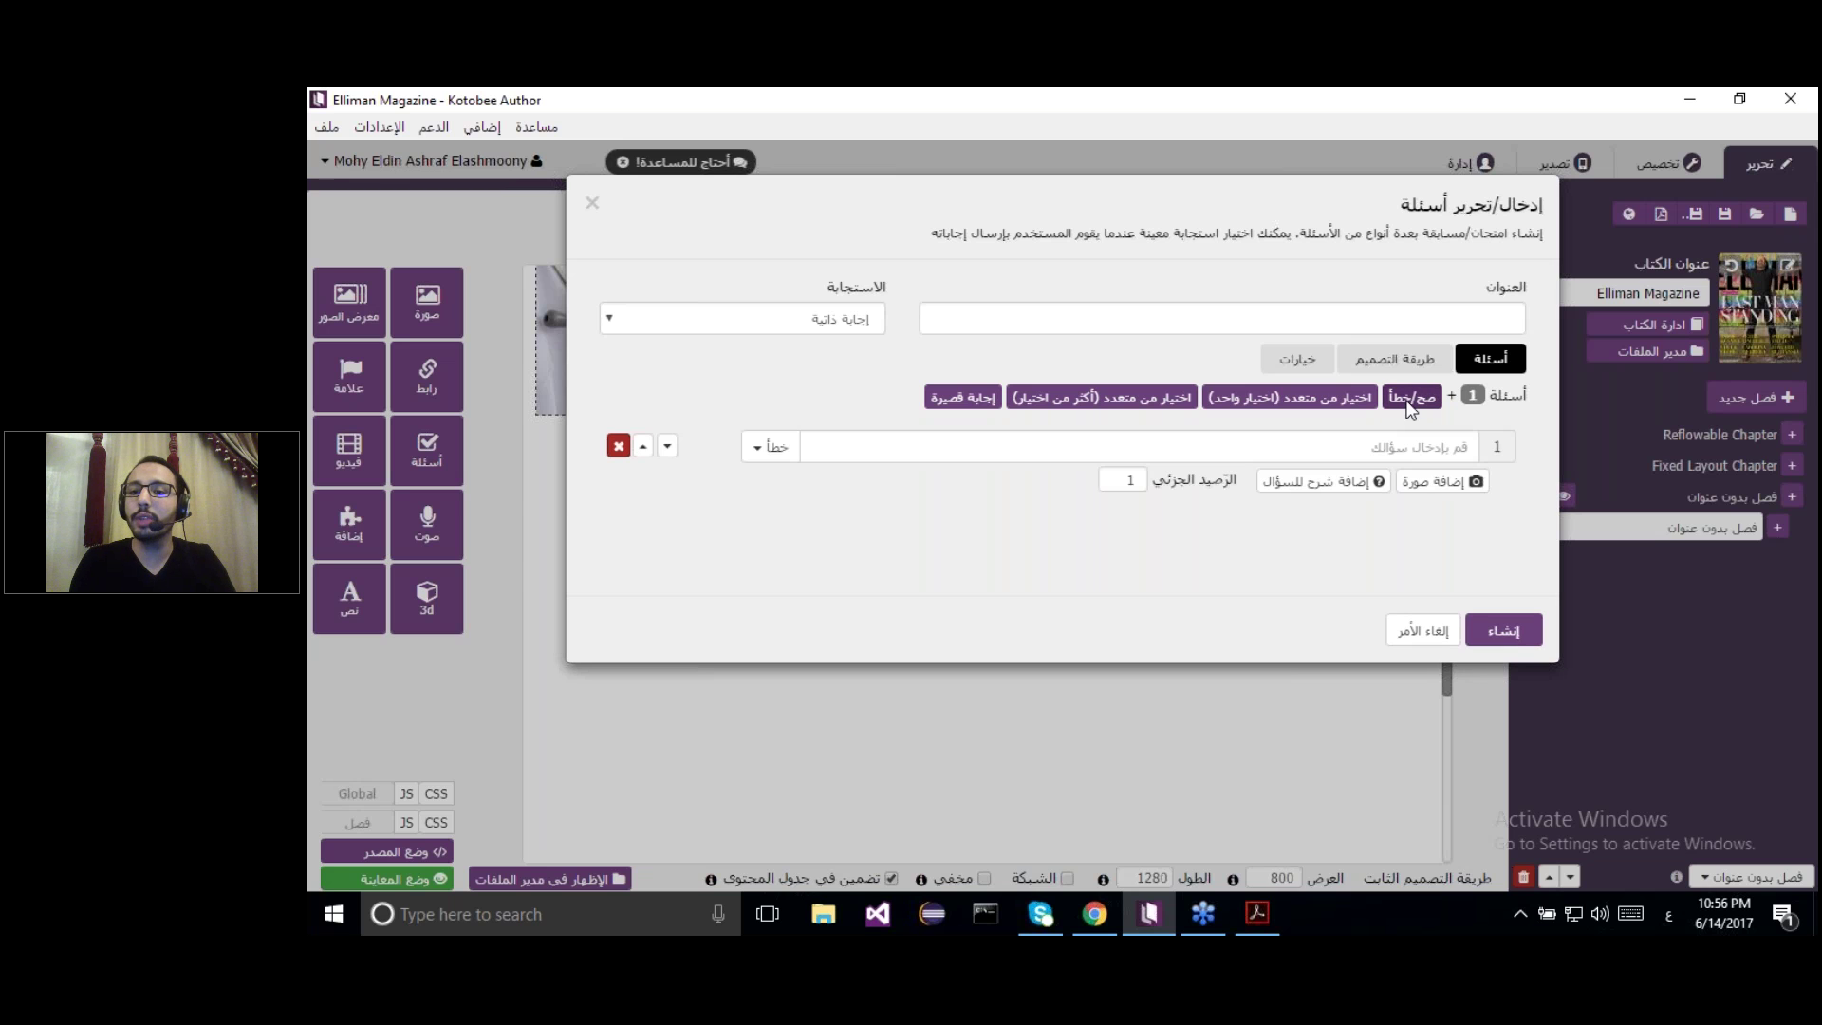
pyautogui.click(1332, 402)
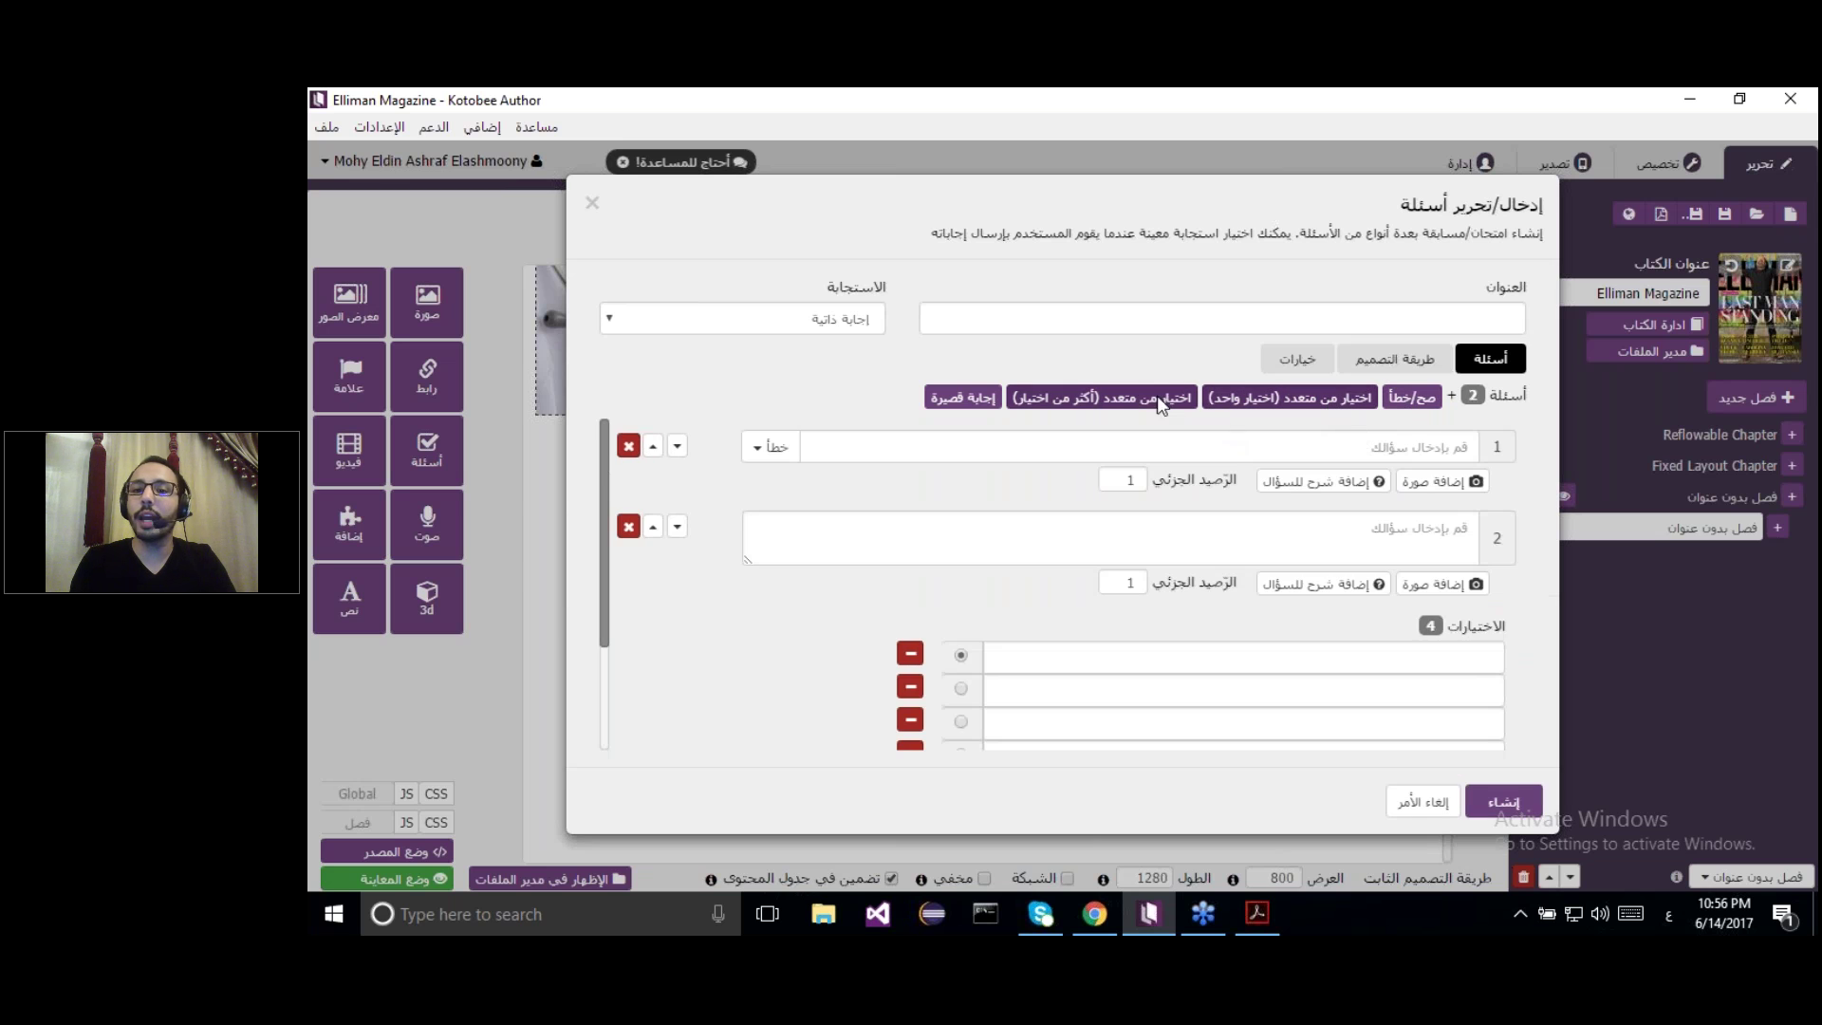
pyautogui.click(990, 402)
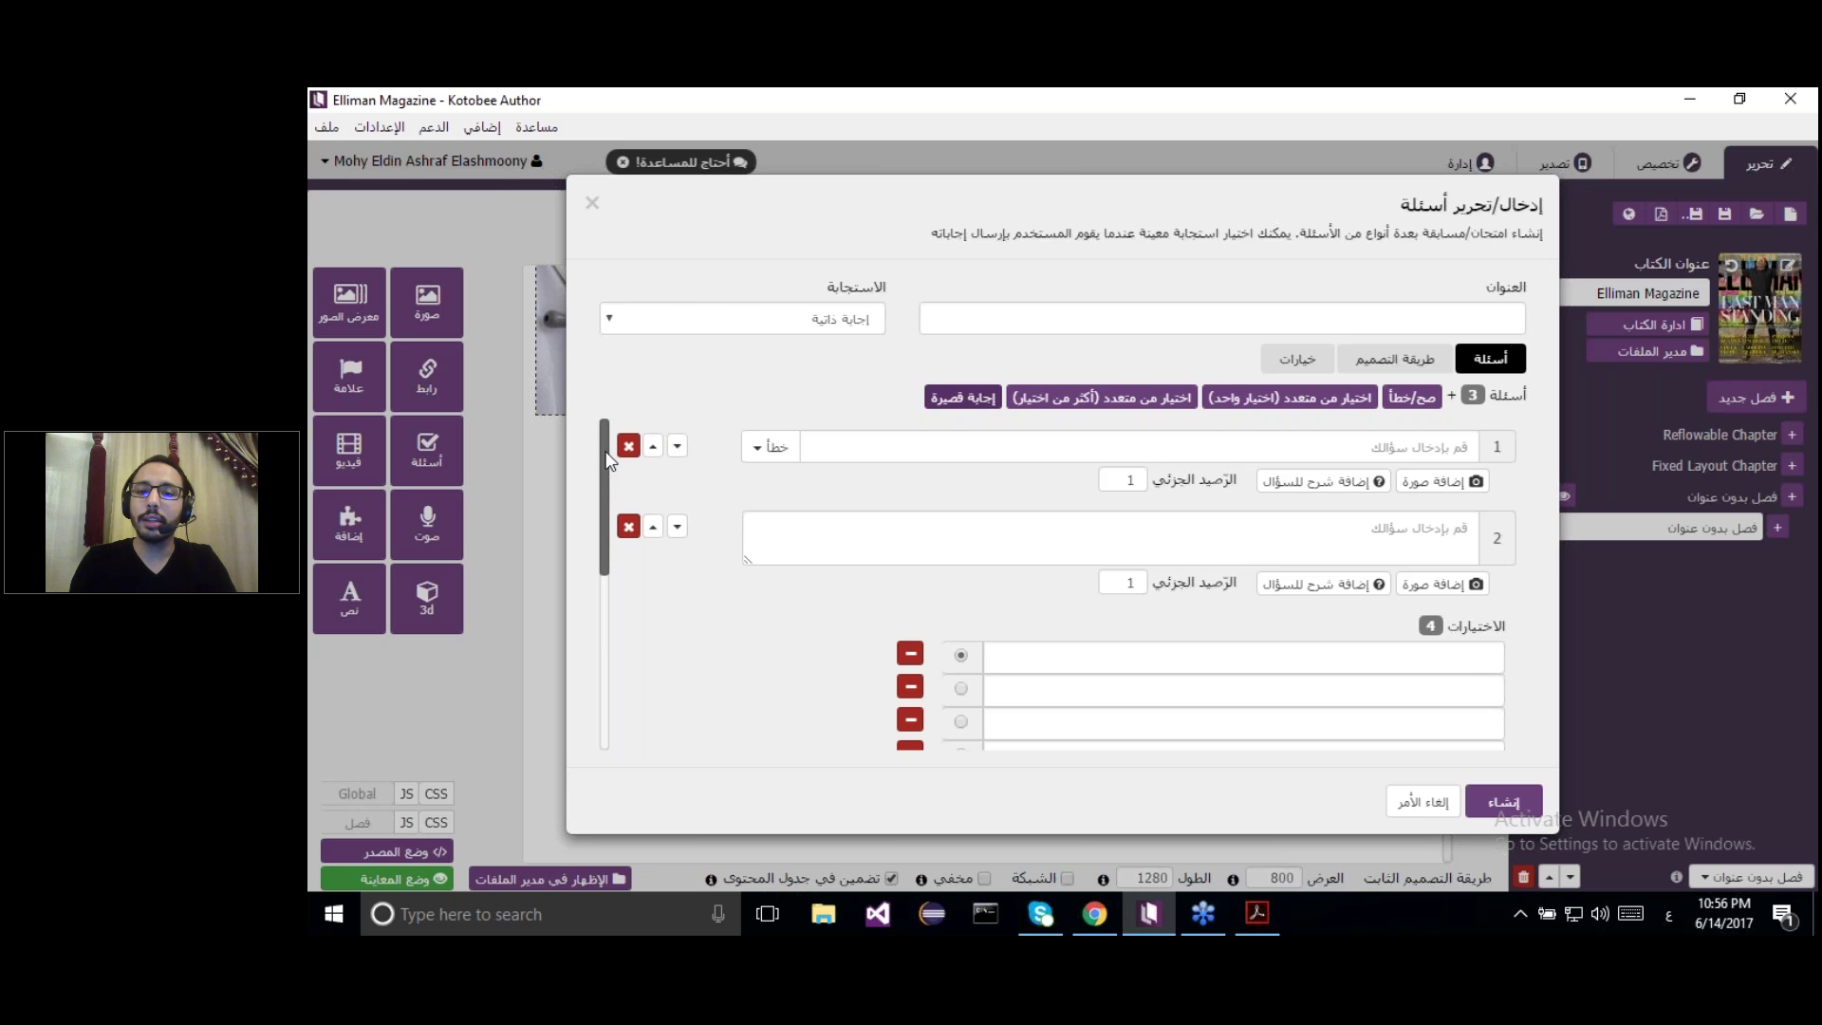
pyautogui.scroll(-3, 607, 518)
pyautogui.moveTo(607, 526); pyautogui.dragTo(607, 440)
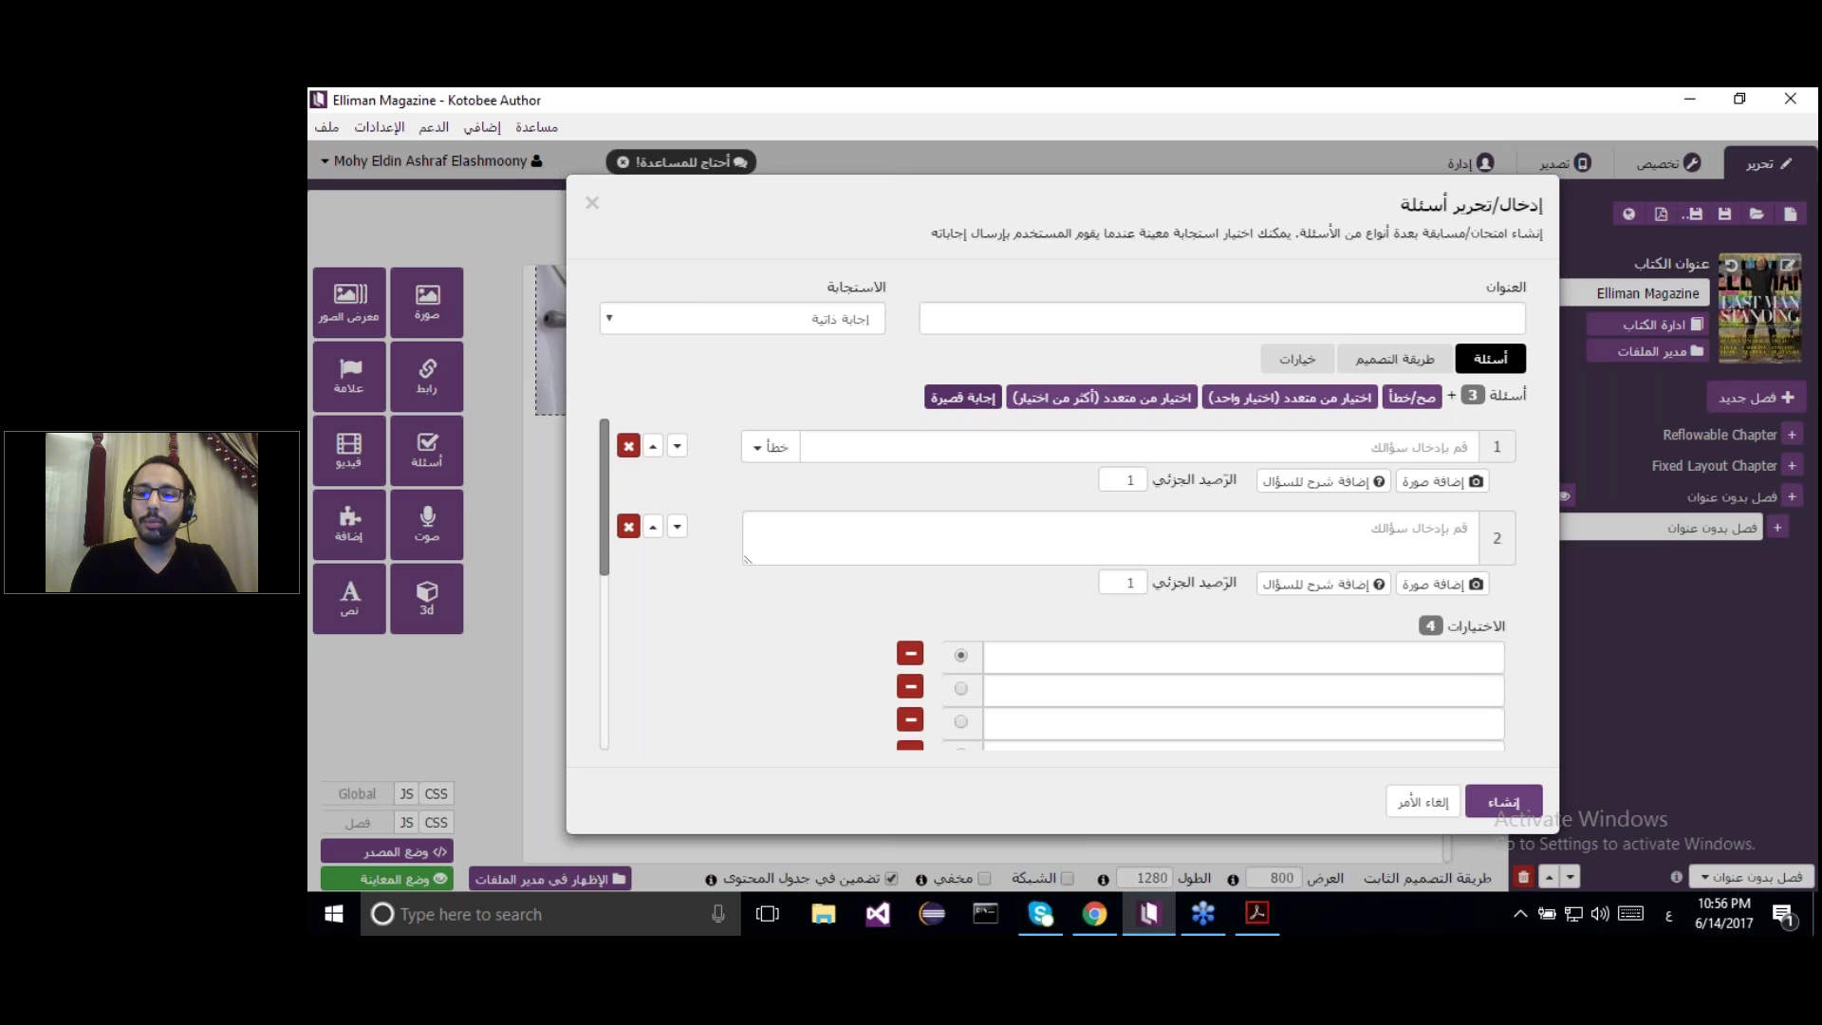
pyautogui.click(1423, 805)
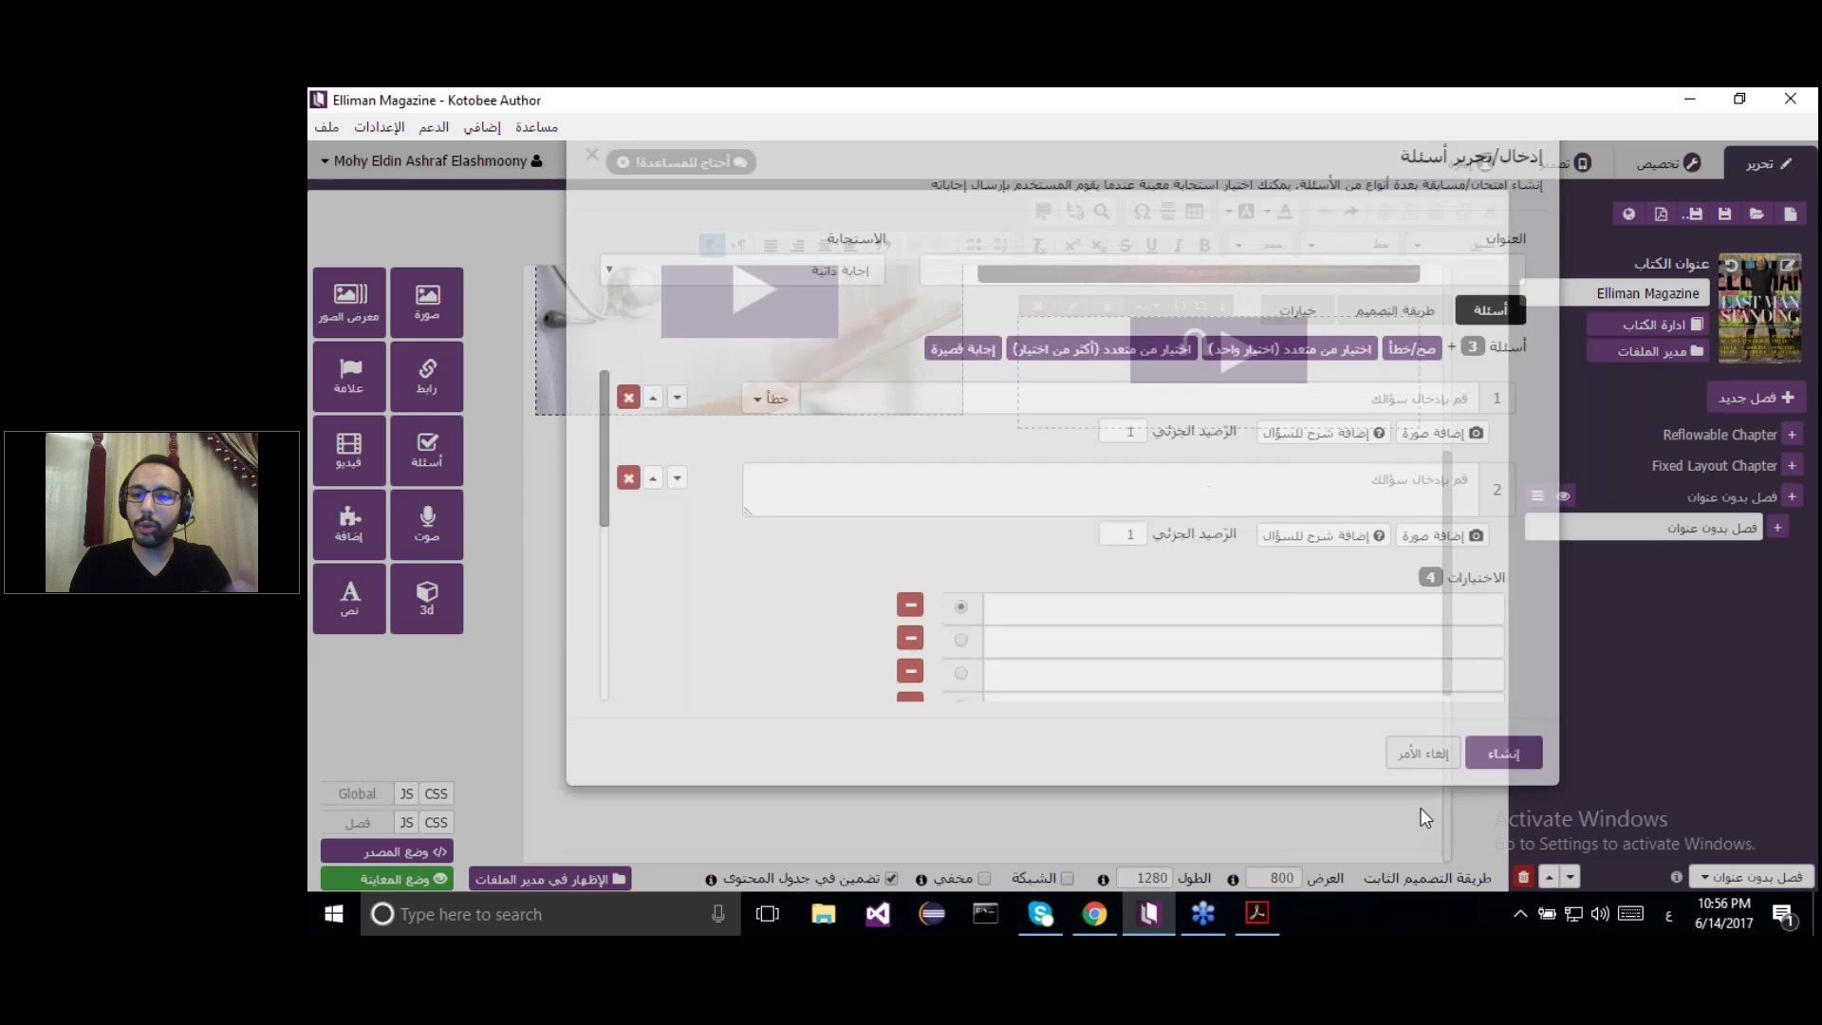
# Open the Architecture Self Assissment question set in the Fixed Layout Chapter for editing and review its questions and design settings
pyautogui.click(1710, 468)
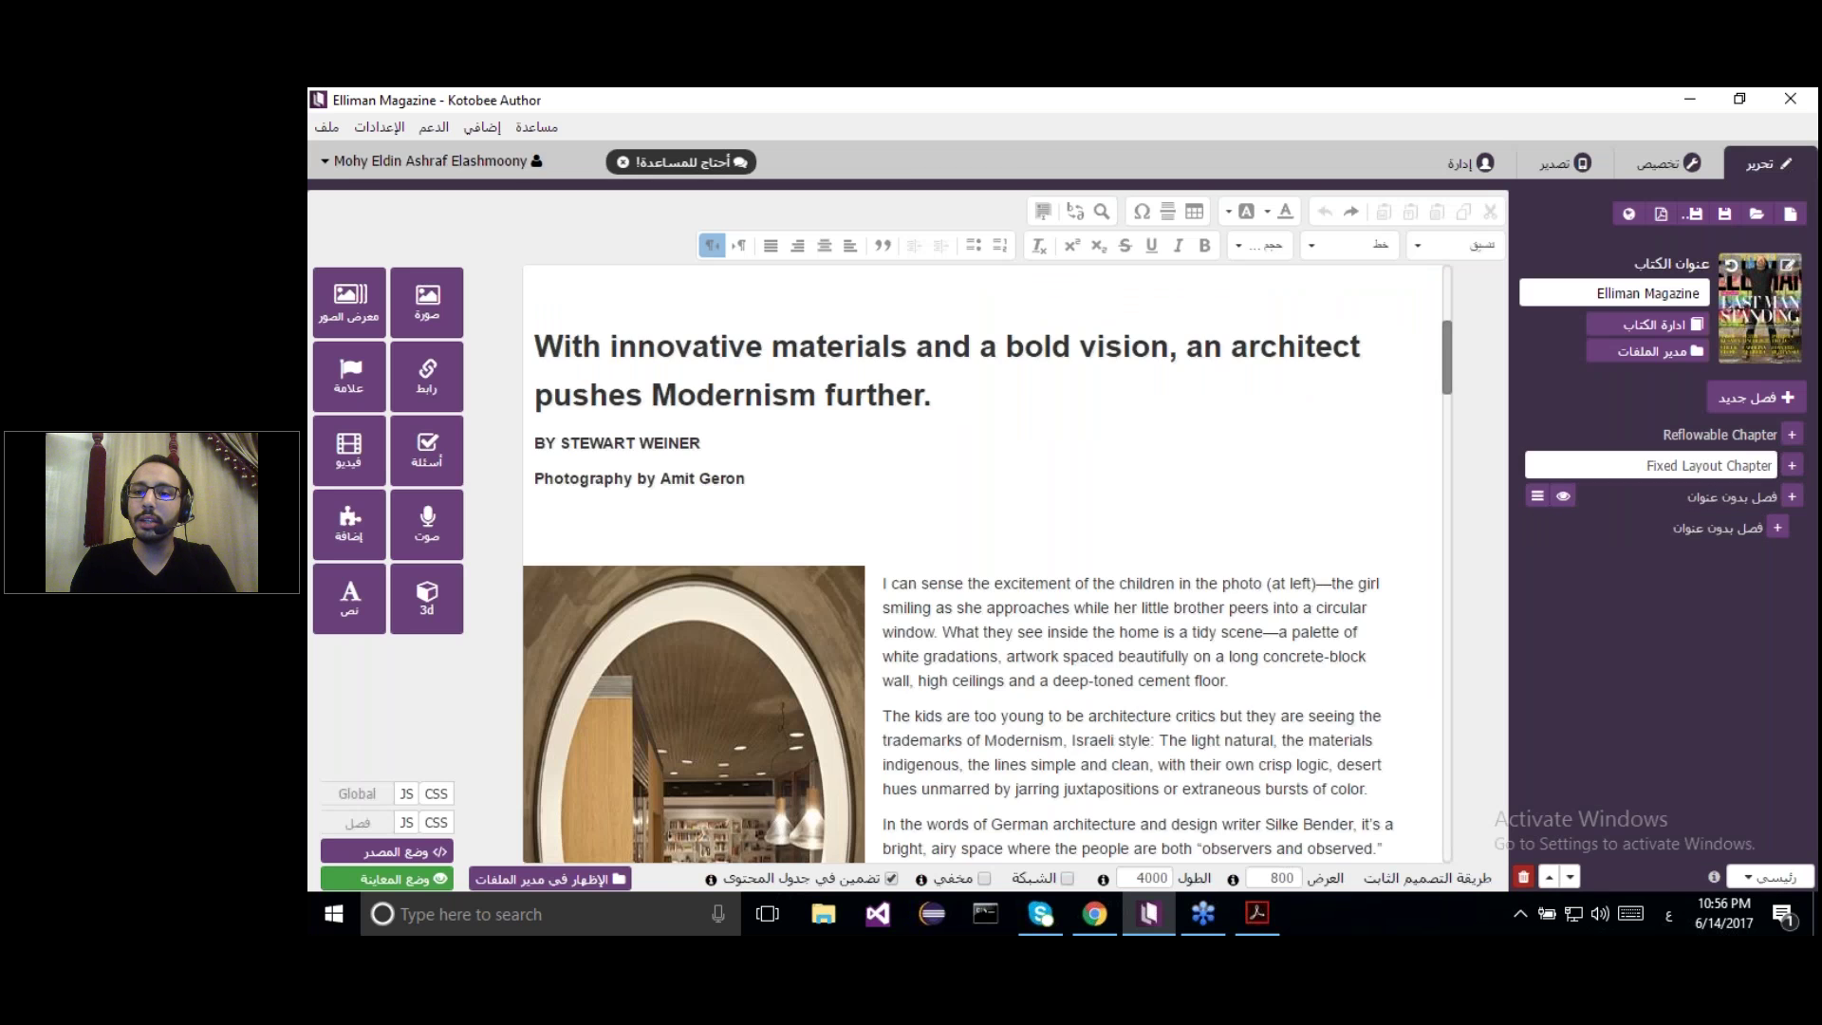
pyautogui.moveTo(1423, 300); pyautogui.dragTo(1423, 762)
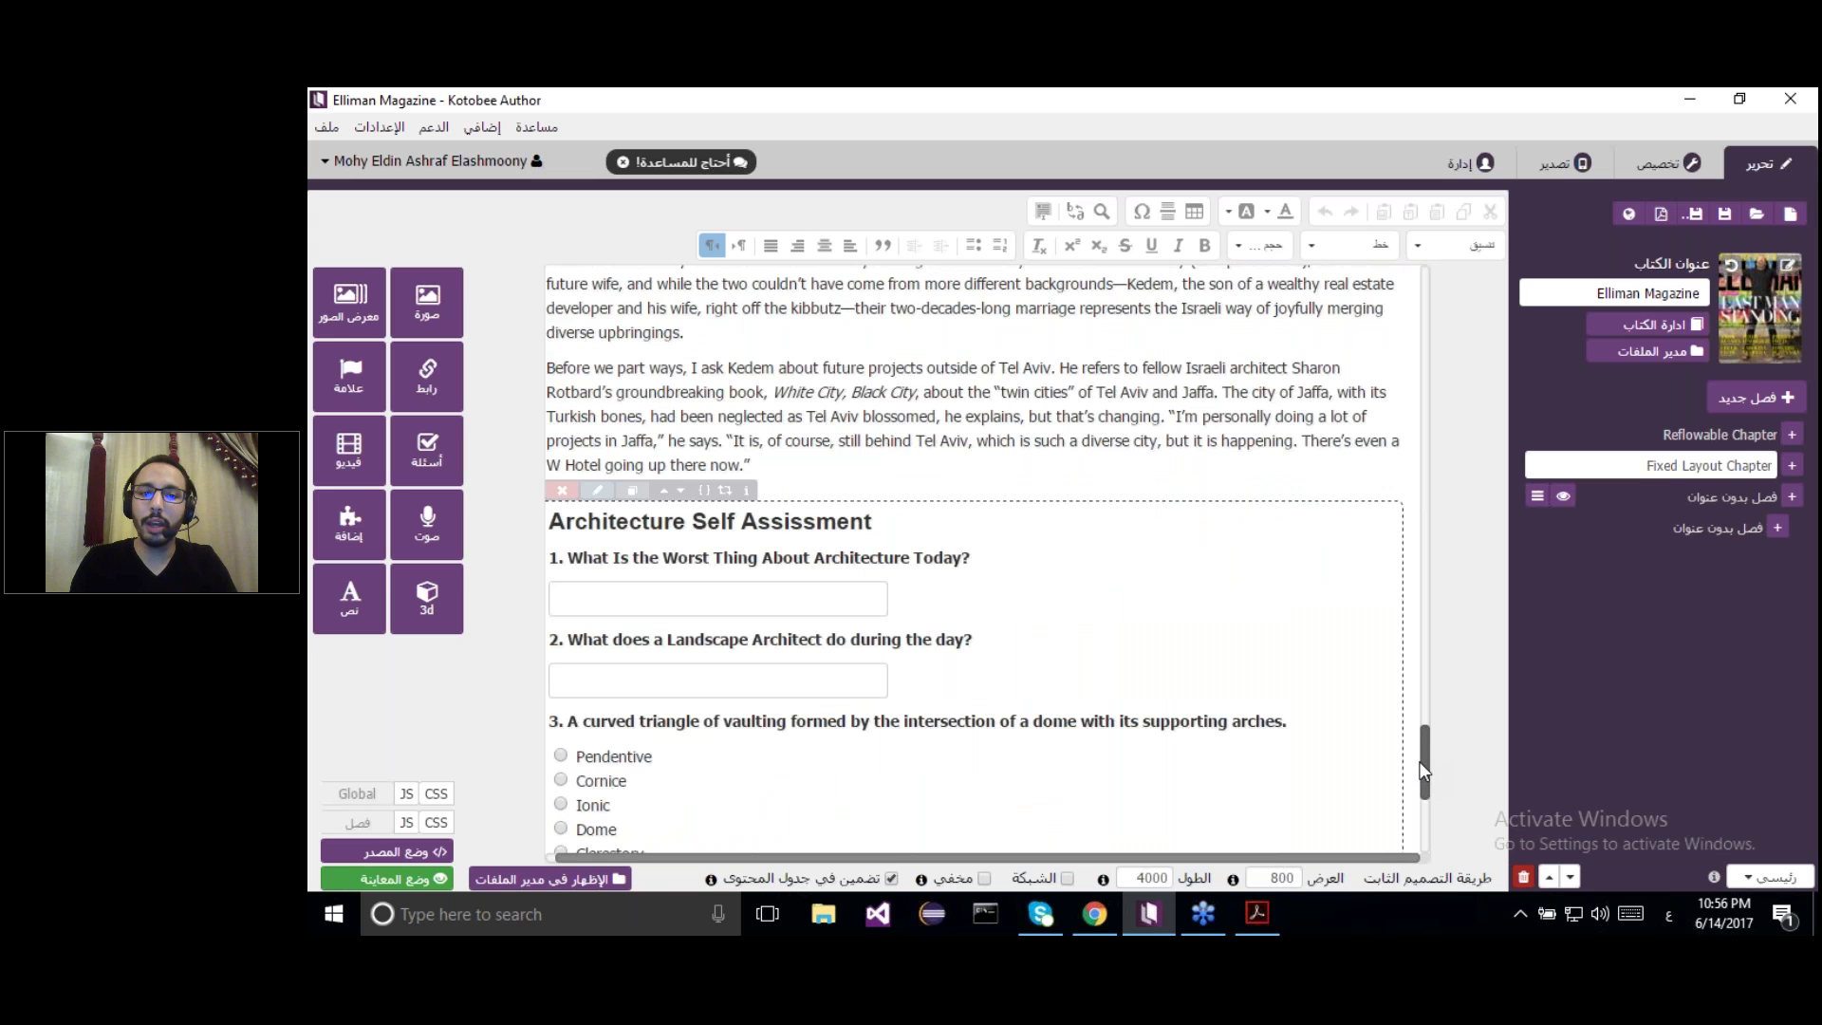
pyautogui.click(598, 491)
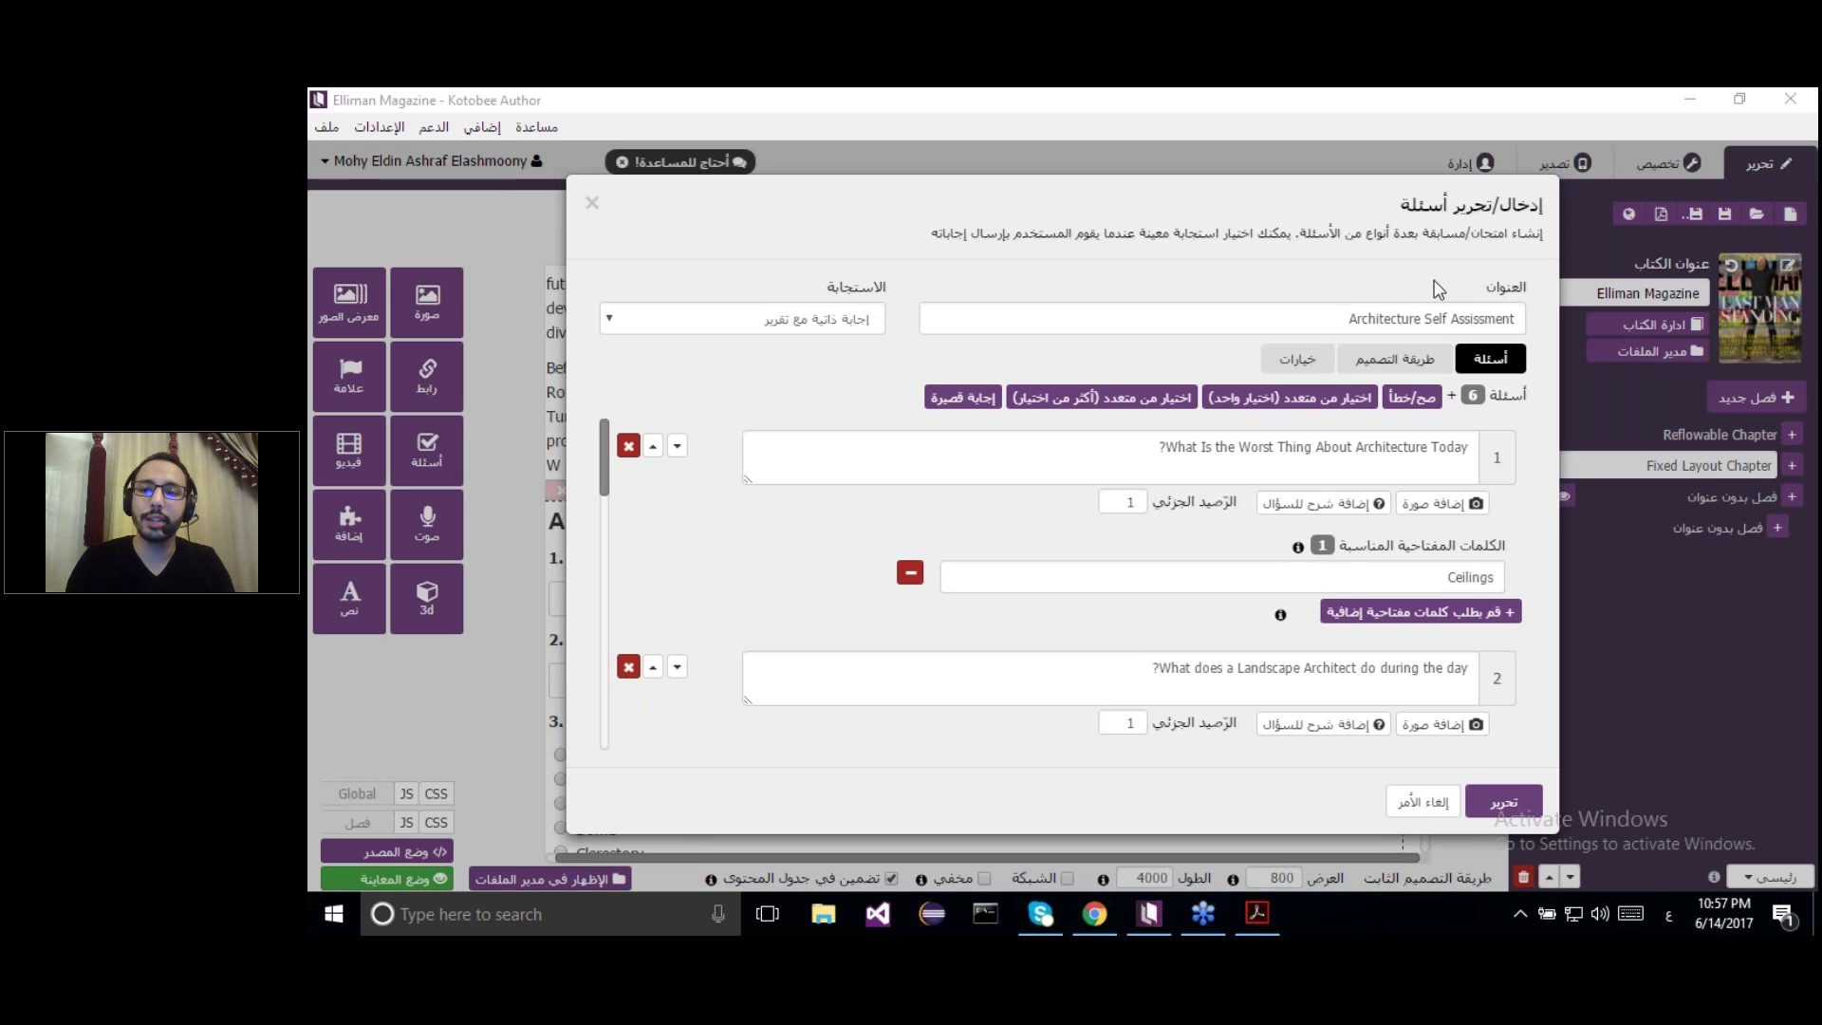
pyautogui.click(1240, 285)
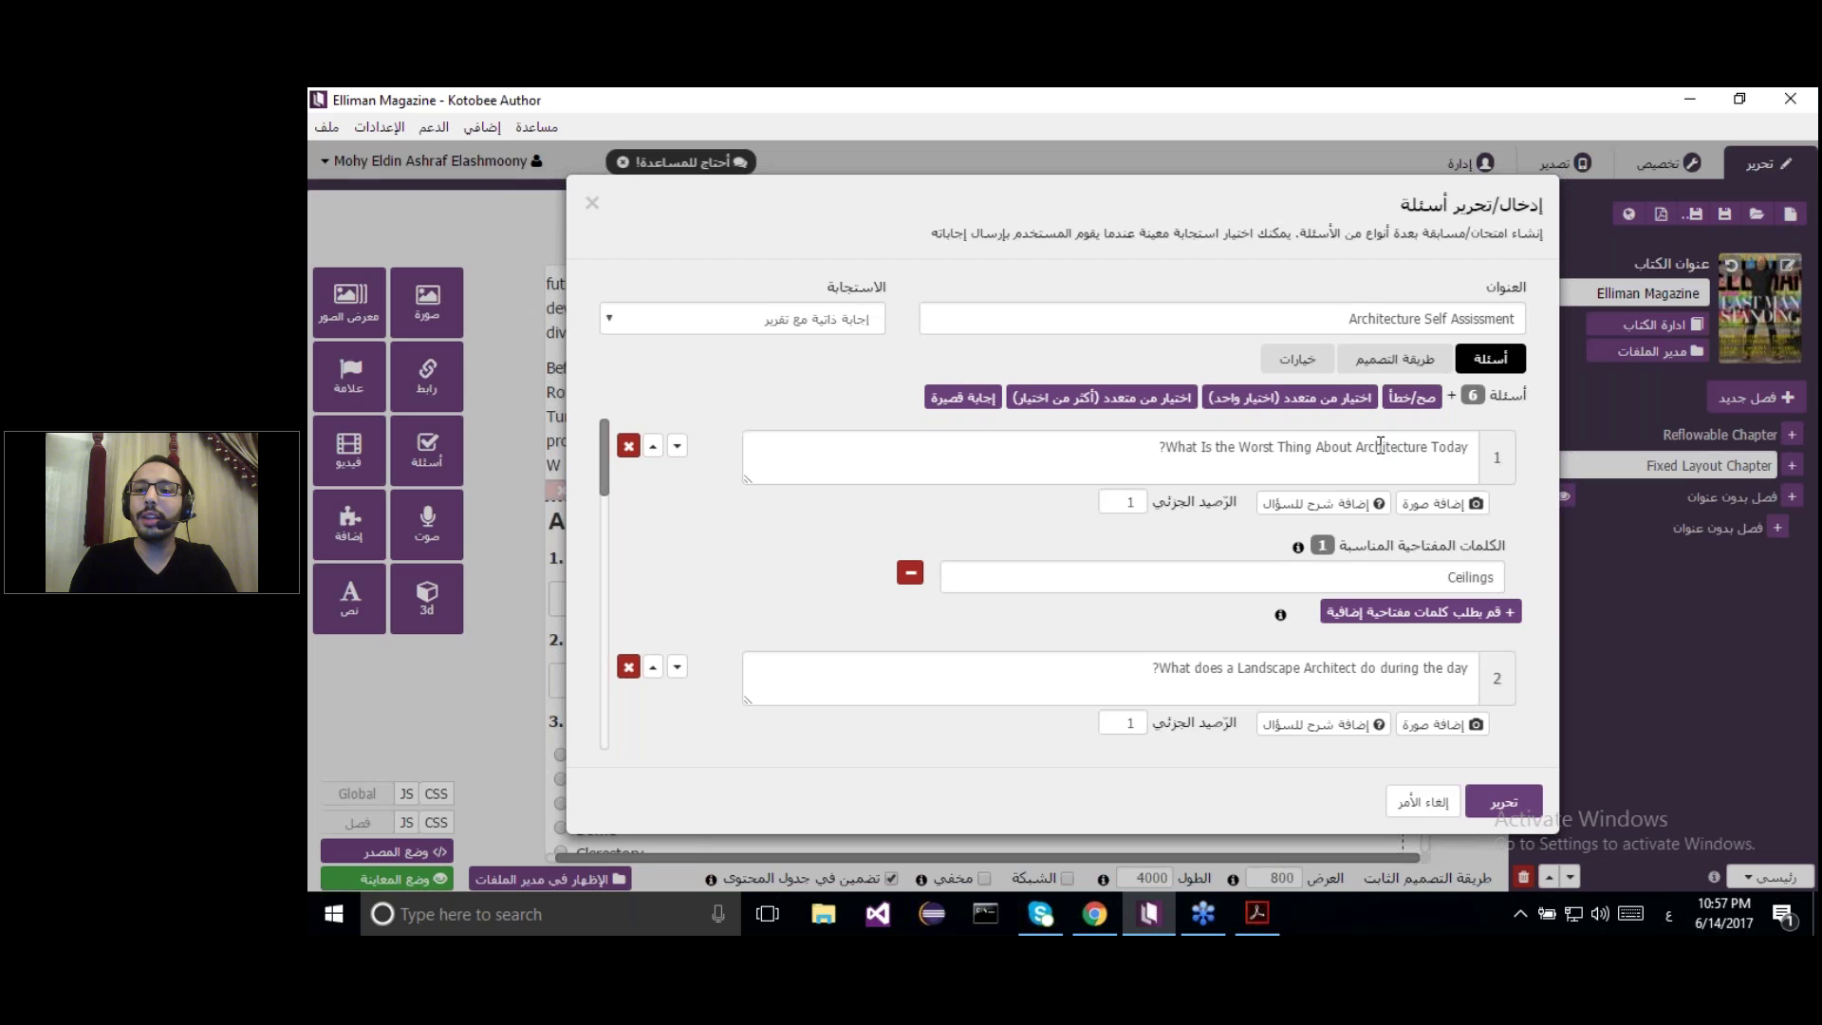
pyautogui.click(1408, 369)
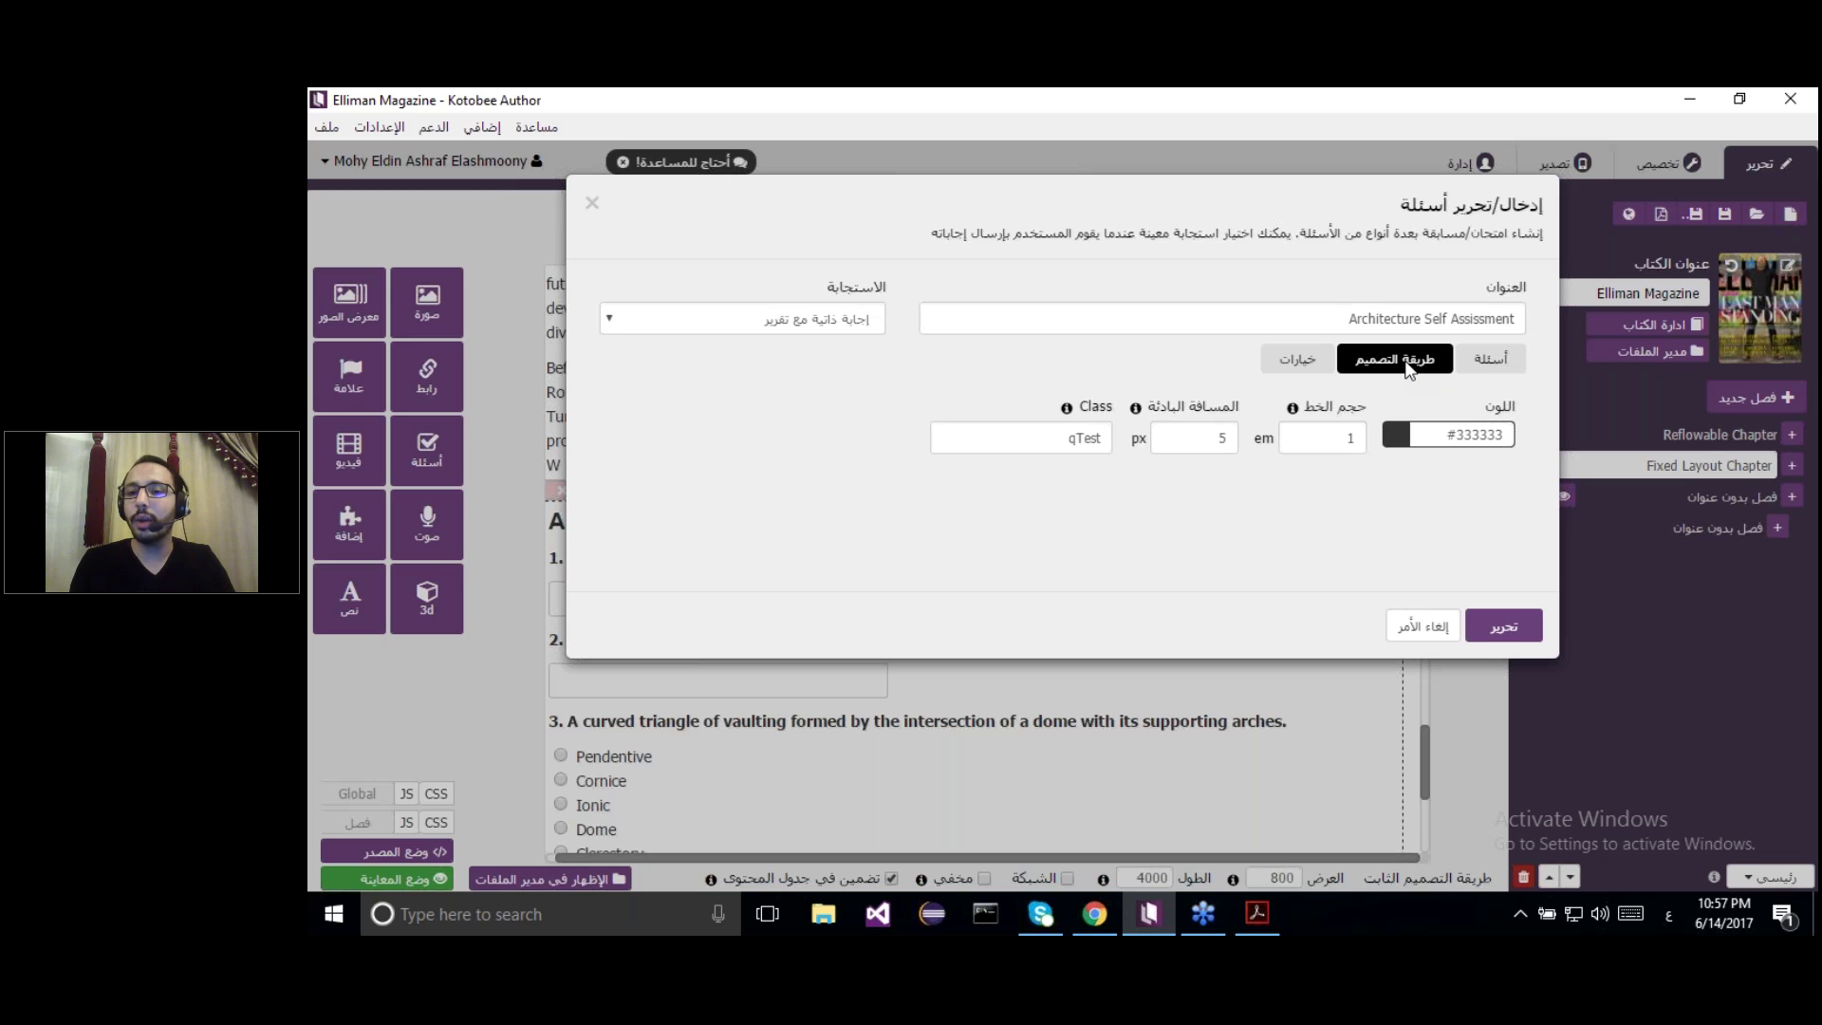
# Set the question set's language to Arabic (العربية) with right-to-left direction enabled
pyautogui.click(1298, 361)
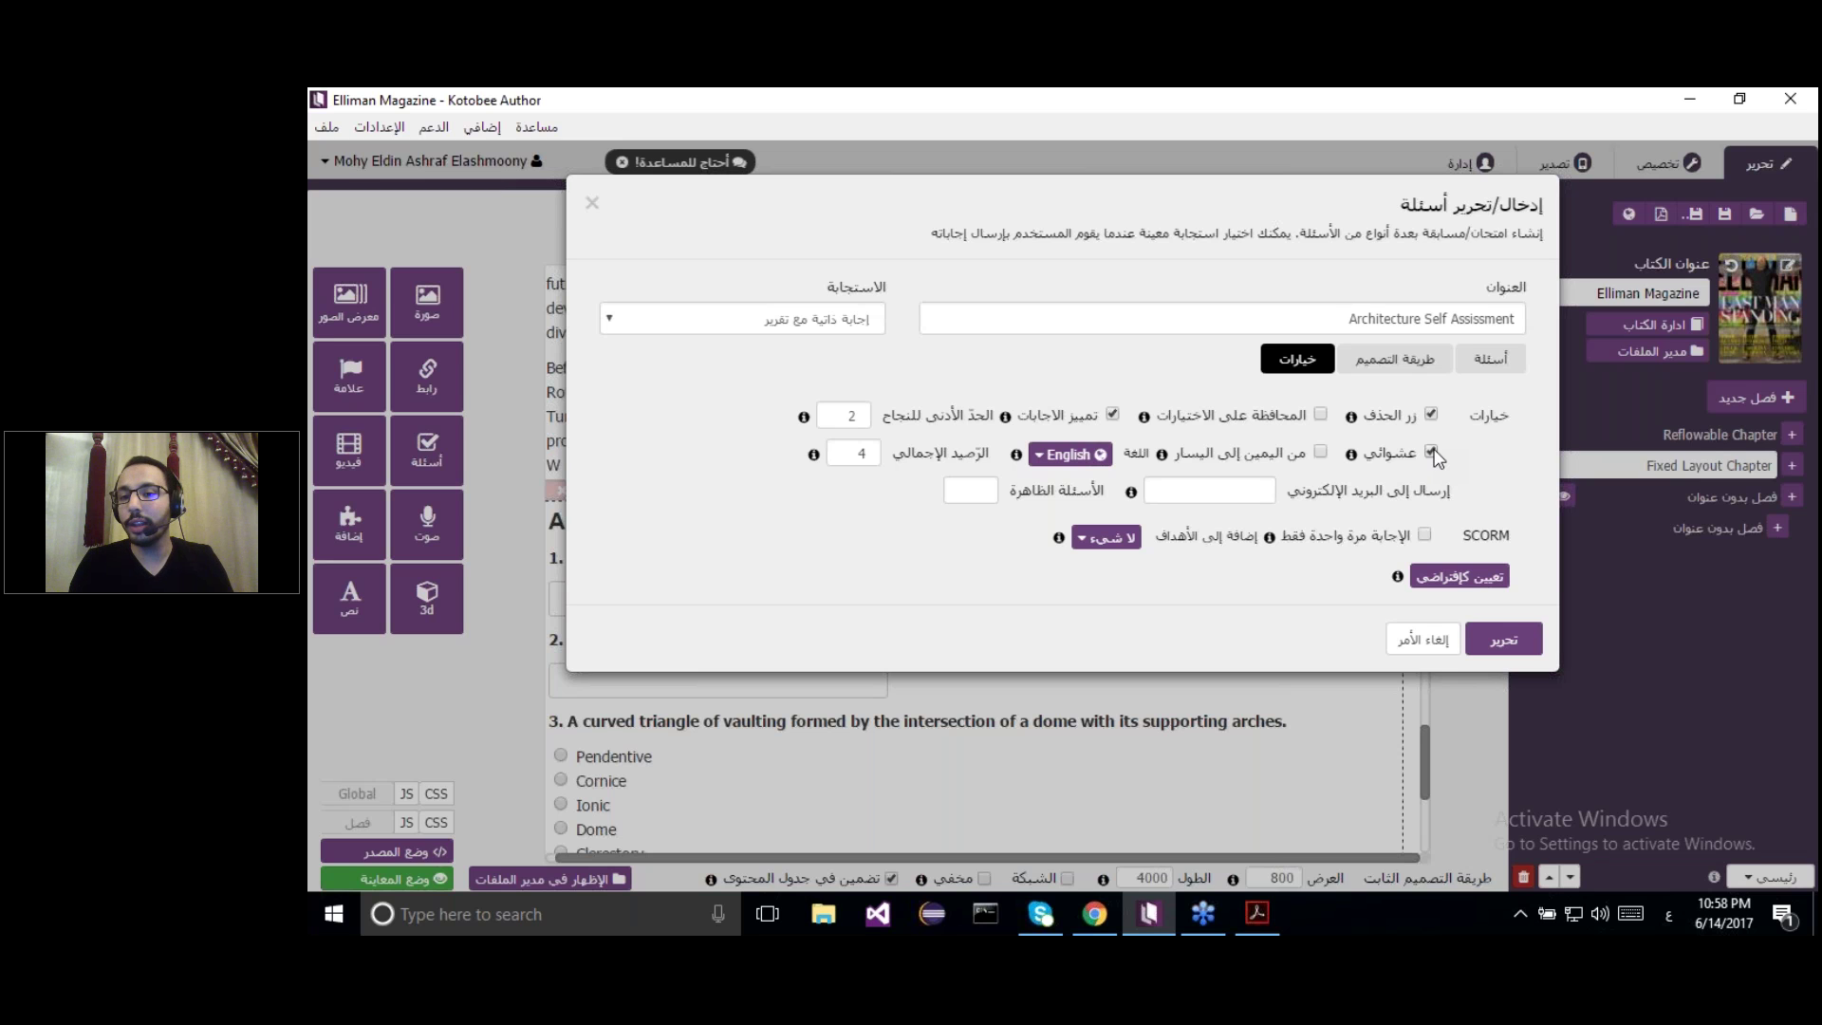
pyautogui.click(1096, 456)
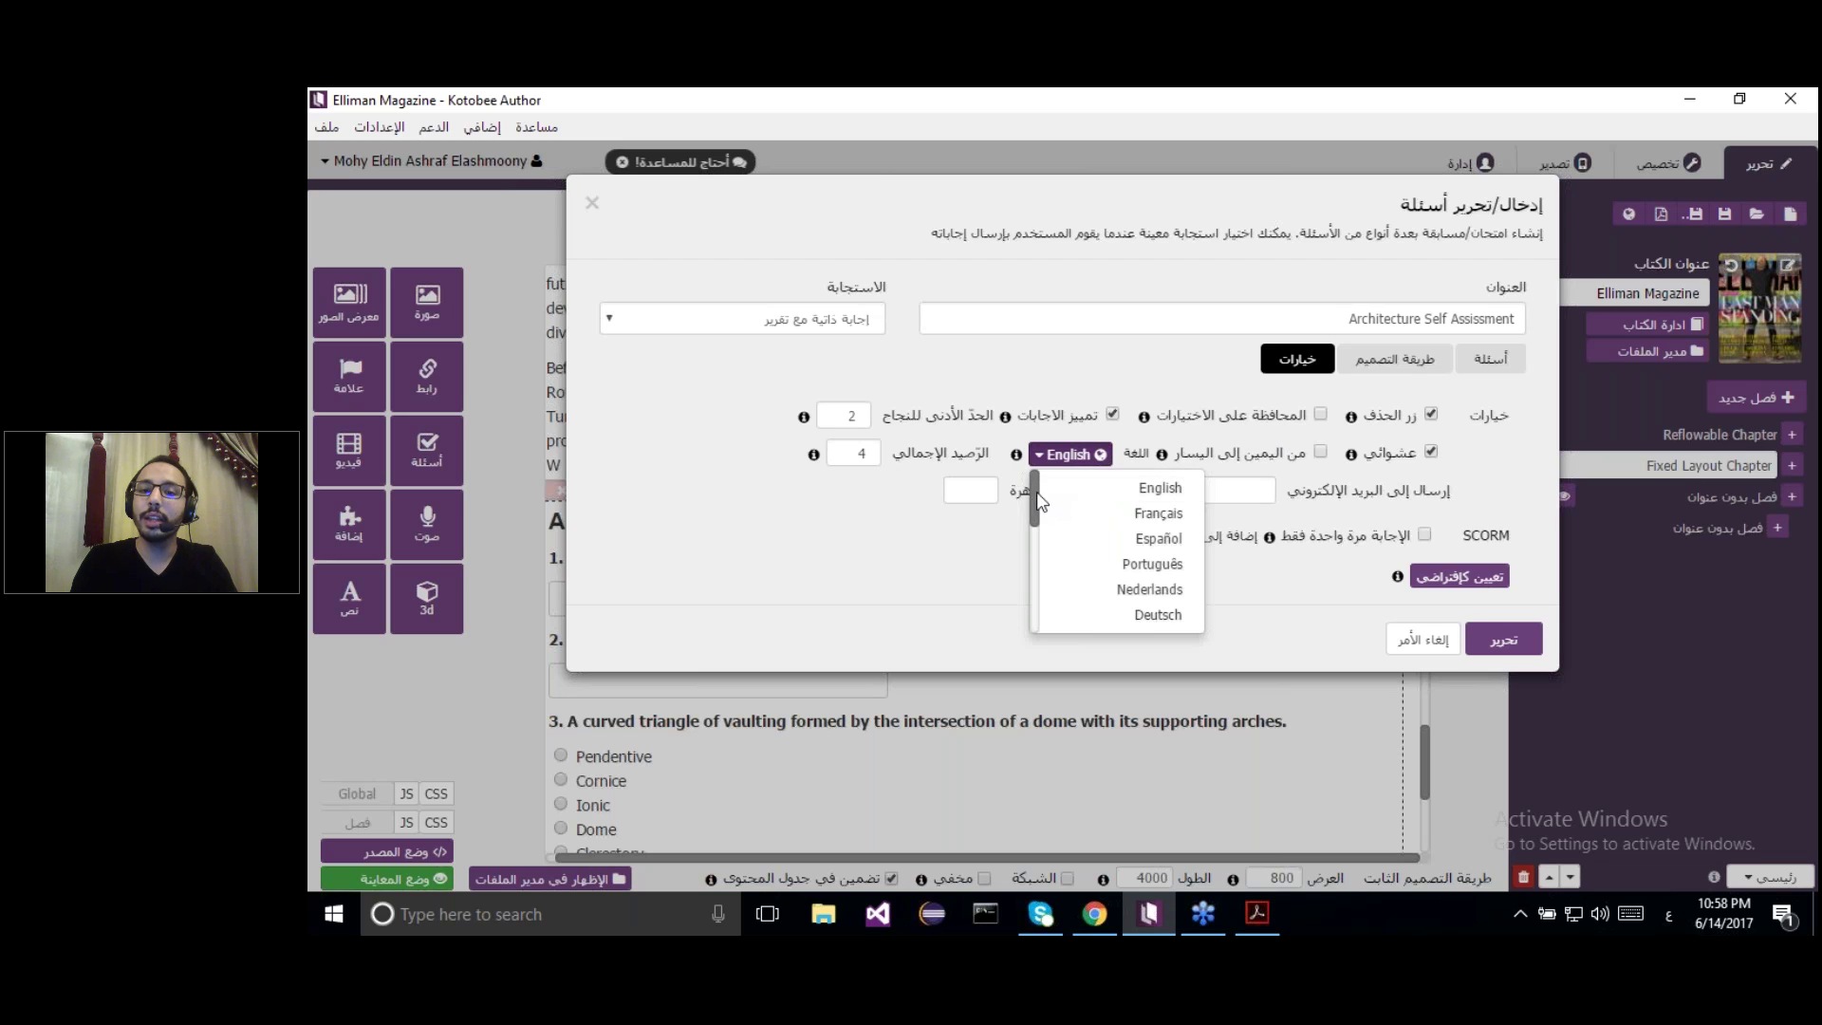
pyautogui.scroll(-5, 1036, 502)
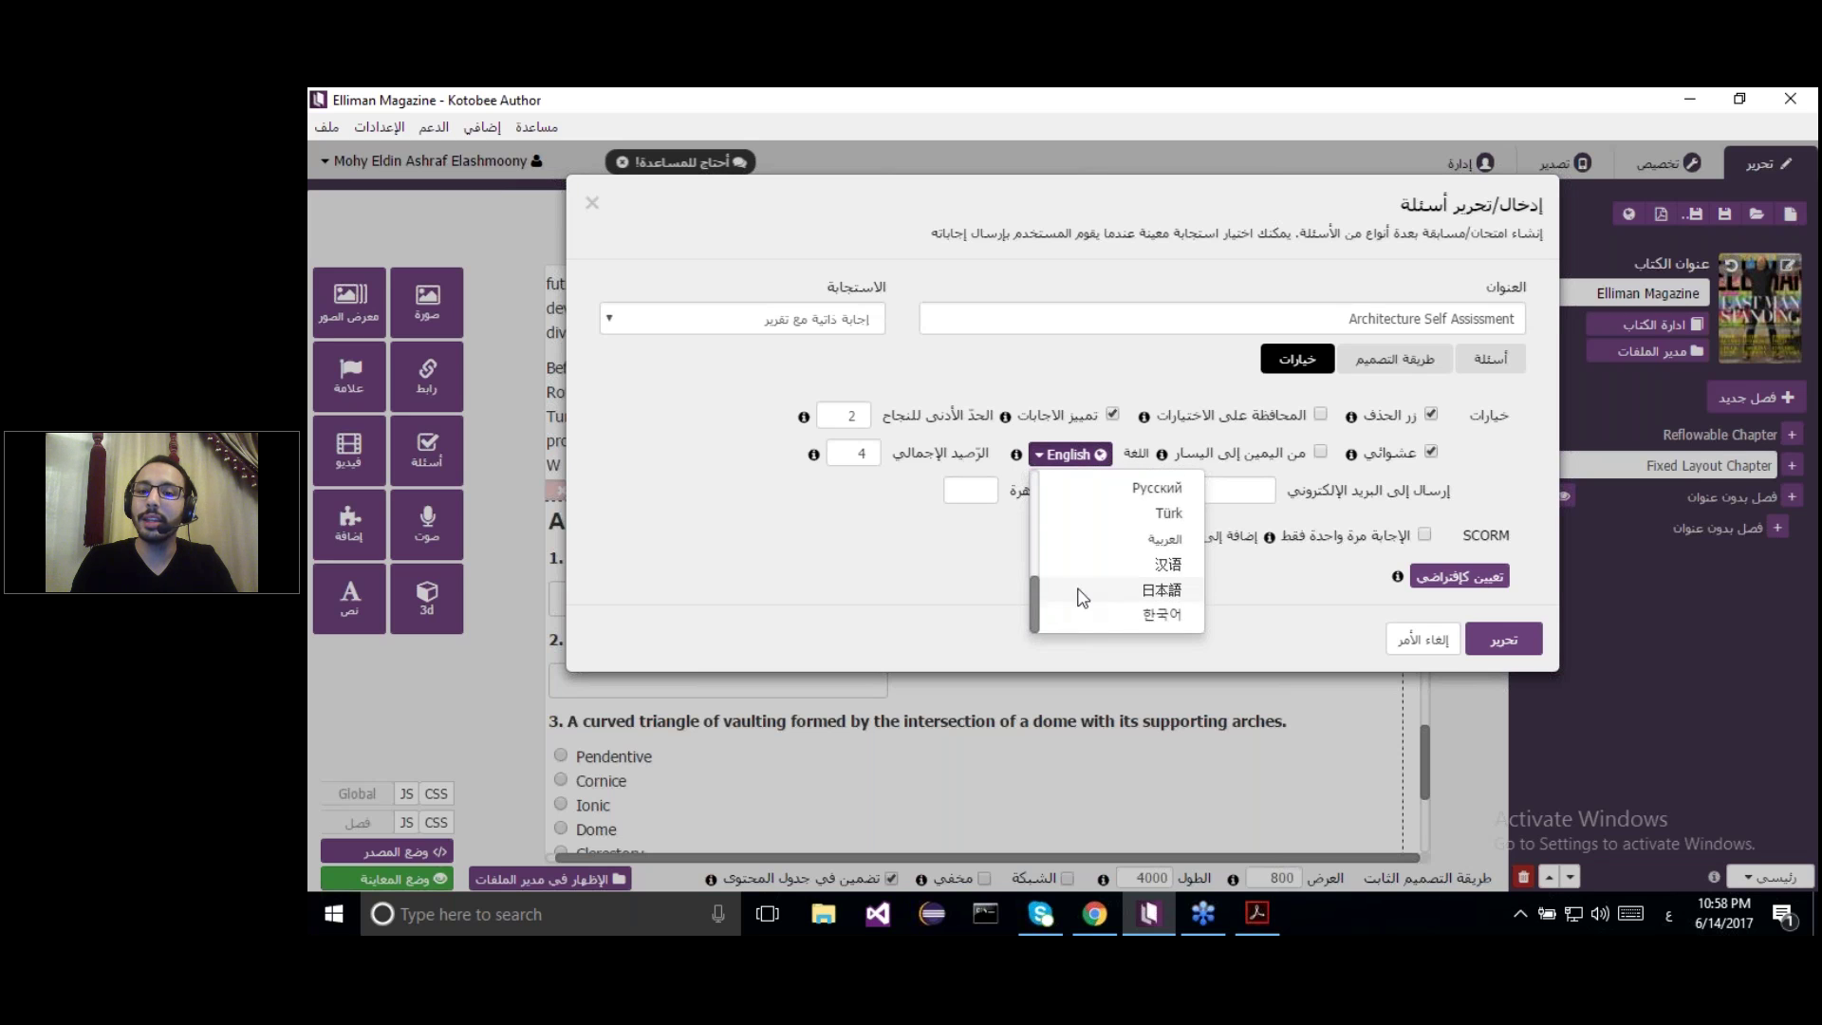
pyautogui.click(1154, 544)
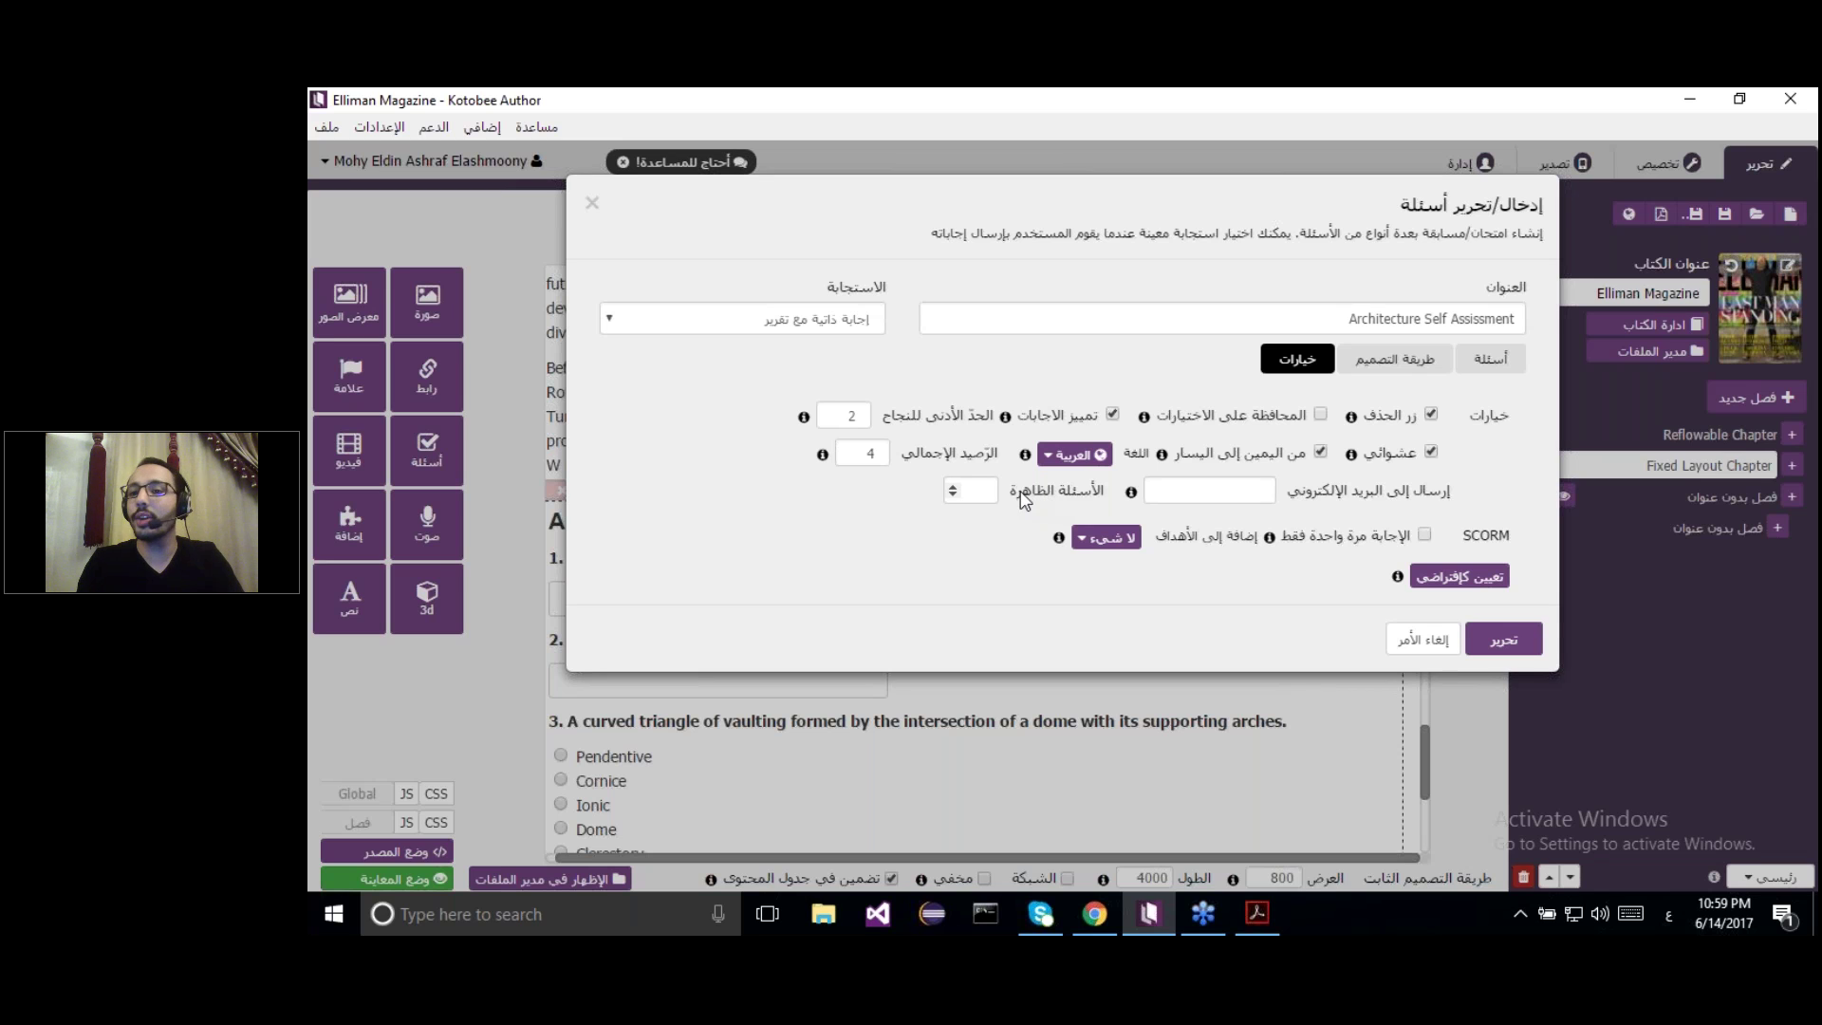
# Try limiting the number of displayed questions to 2, and clear the value again
pyautogui.click(1480, 364)
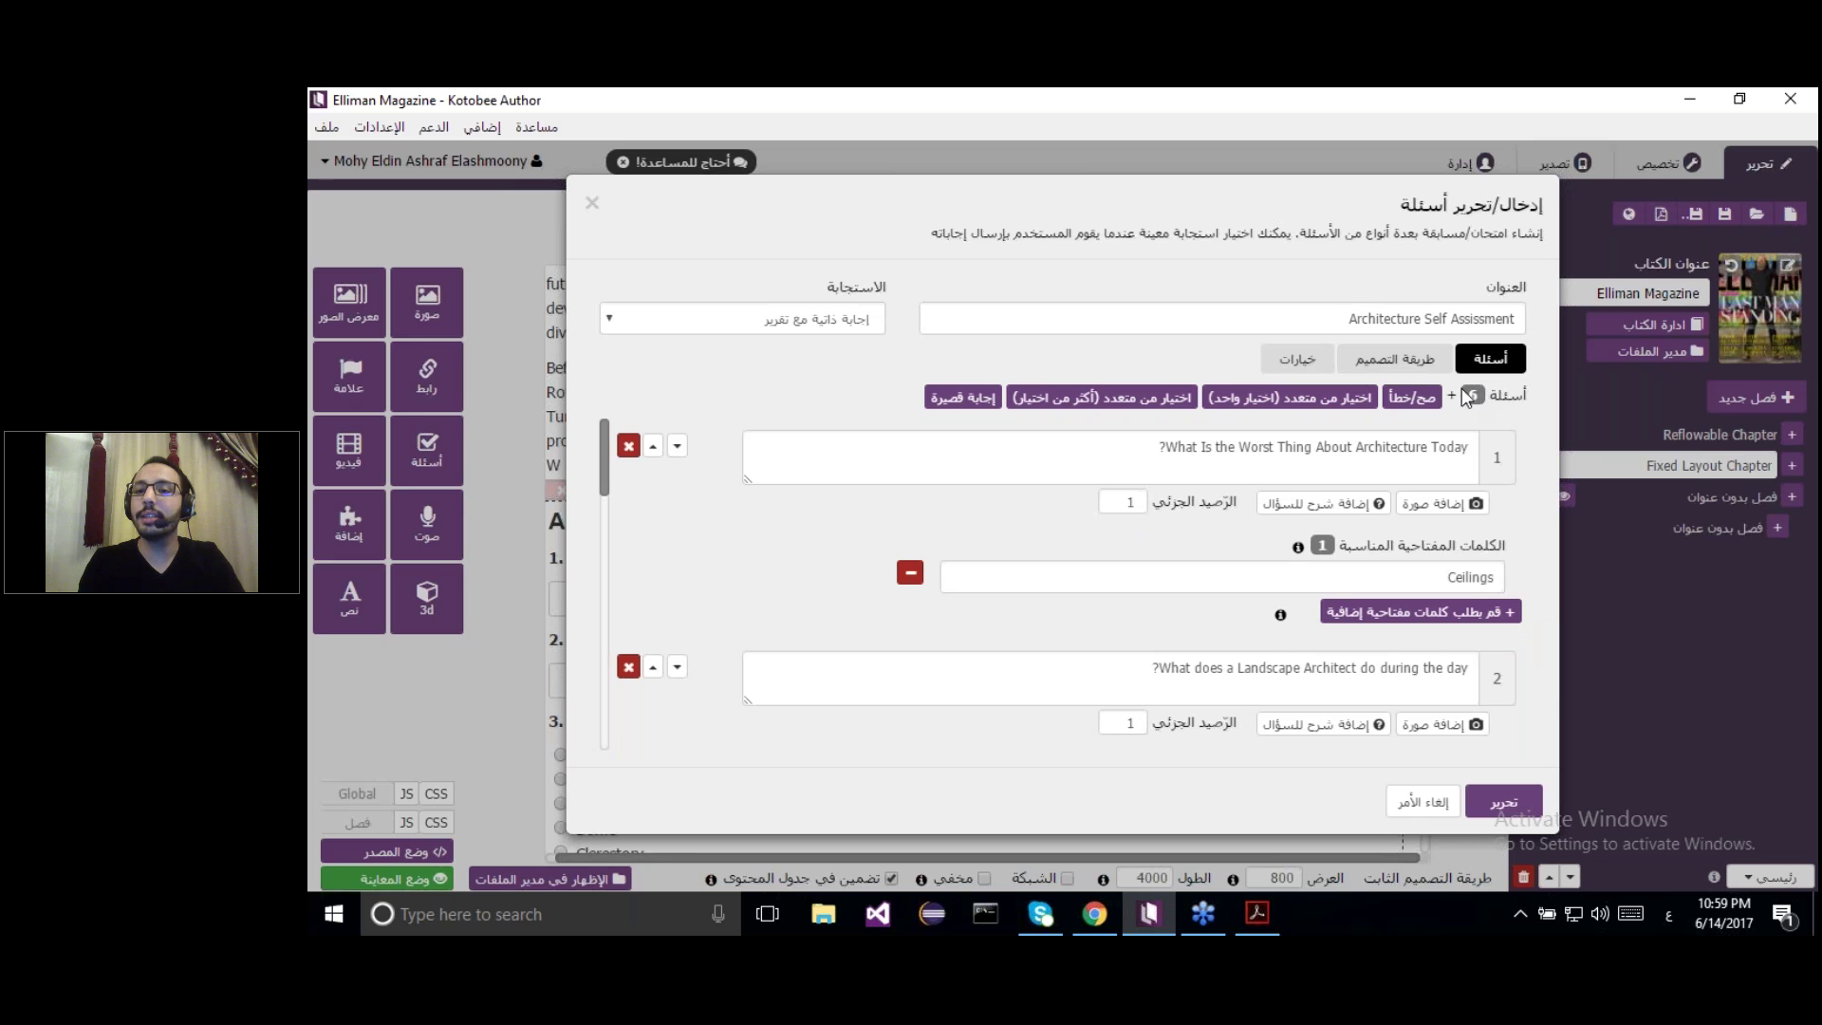
pyautogui.click(1308, 368)
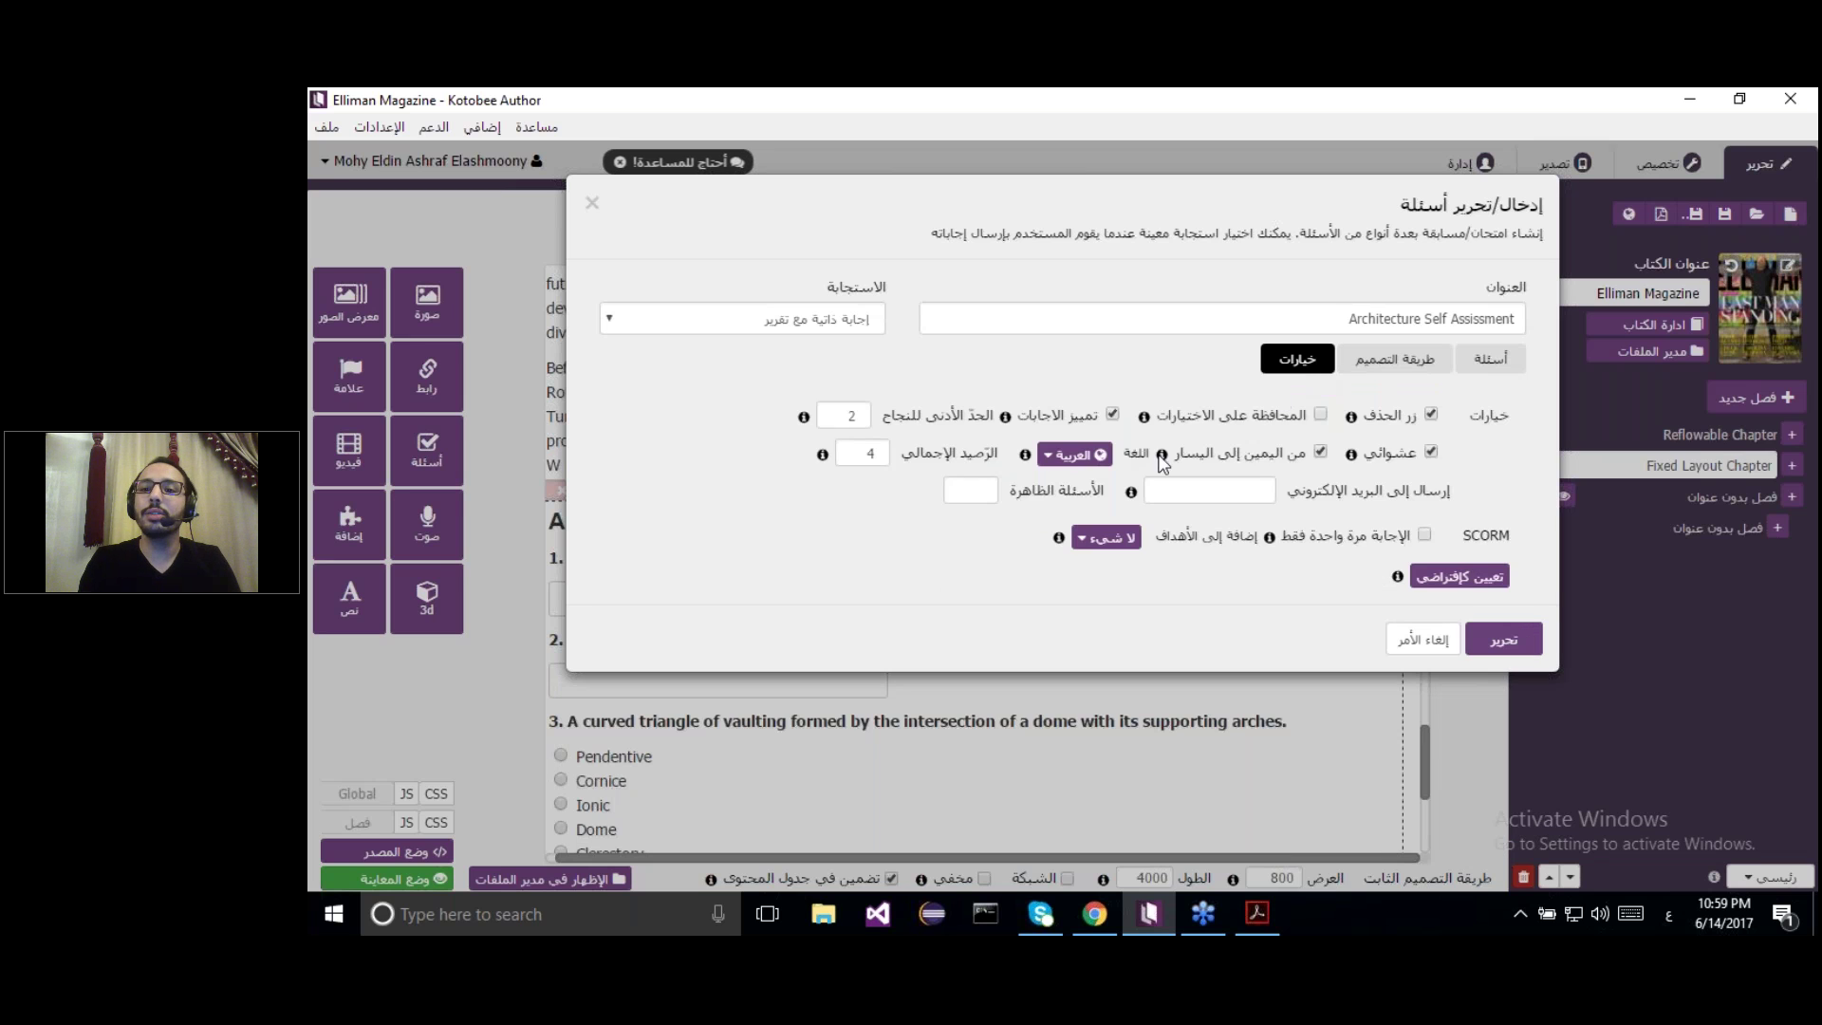
pyautogui.click(974, 493)
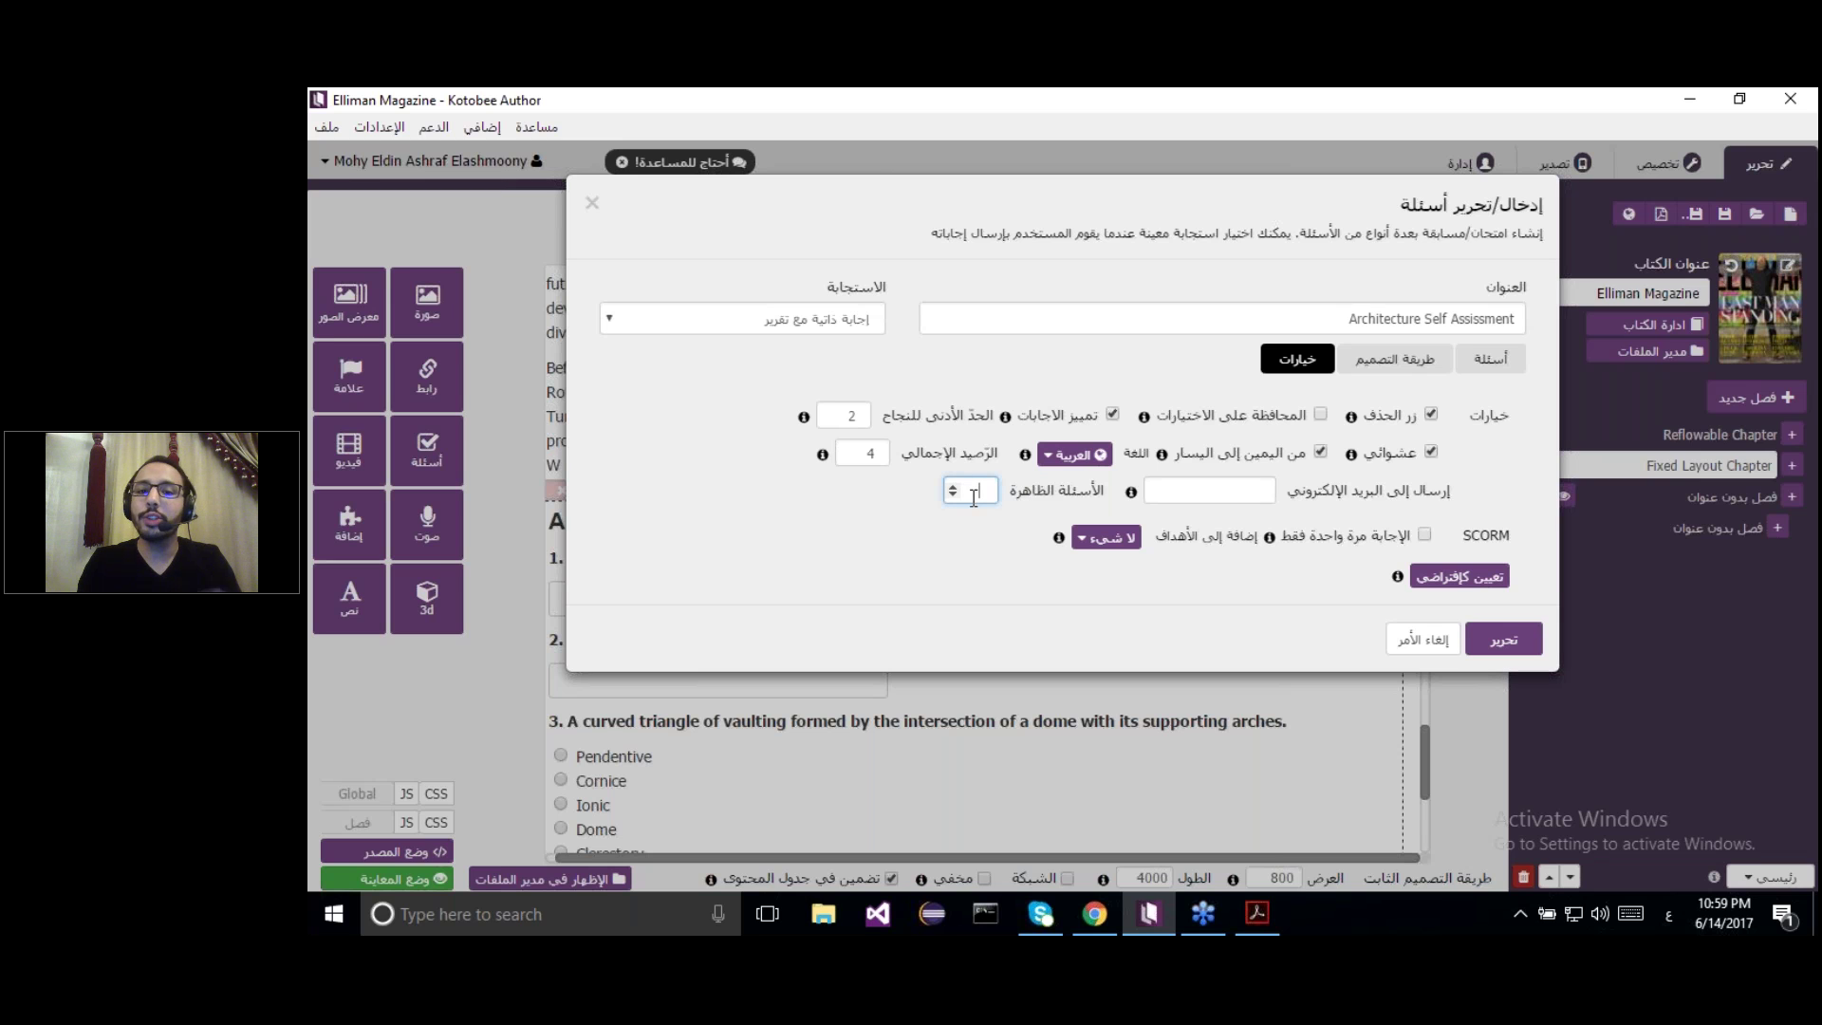
pyautogui.write('2')
pyautogui.click(994, 538)
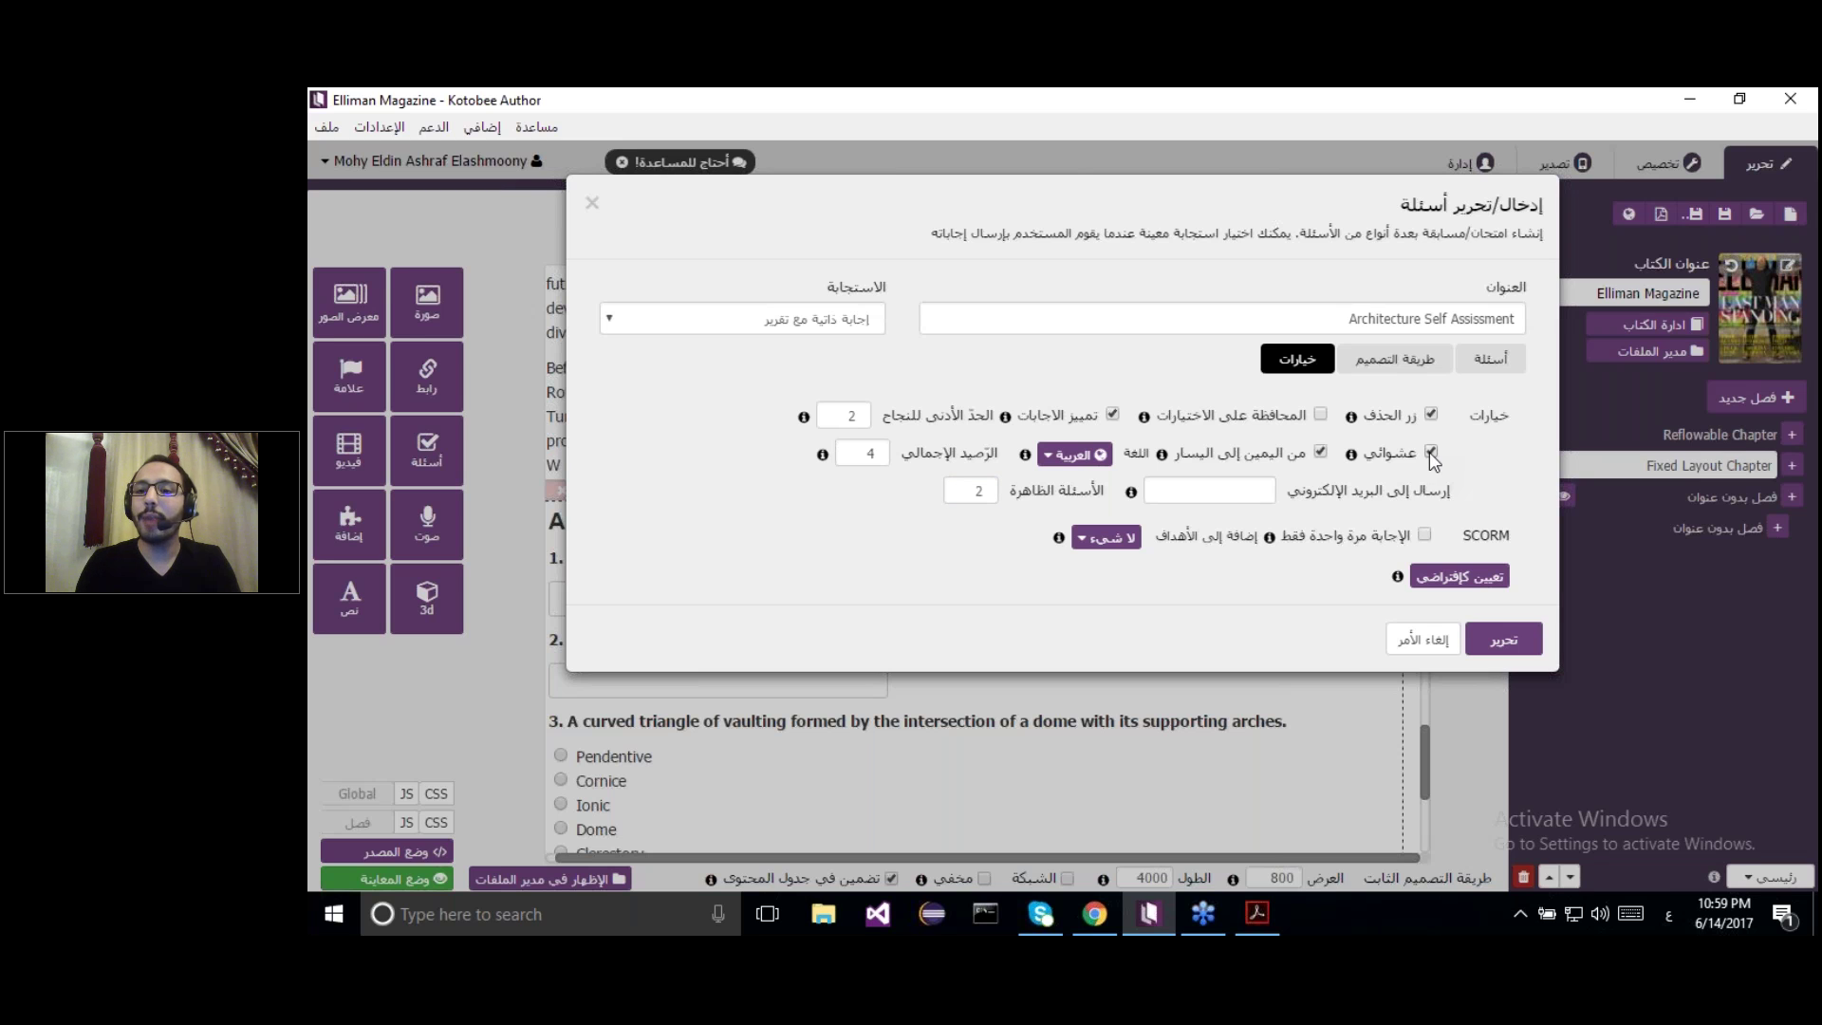
pyautogui.doubleClick(976, 493)
pyautogui.press('BackSpace')
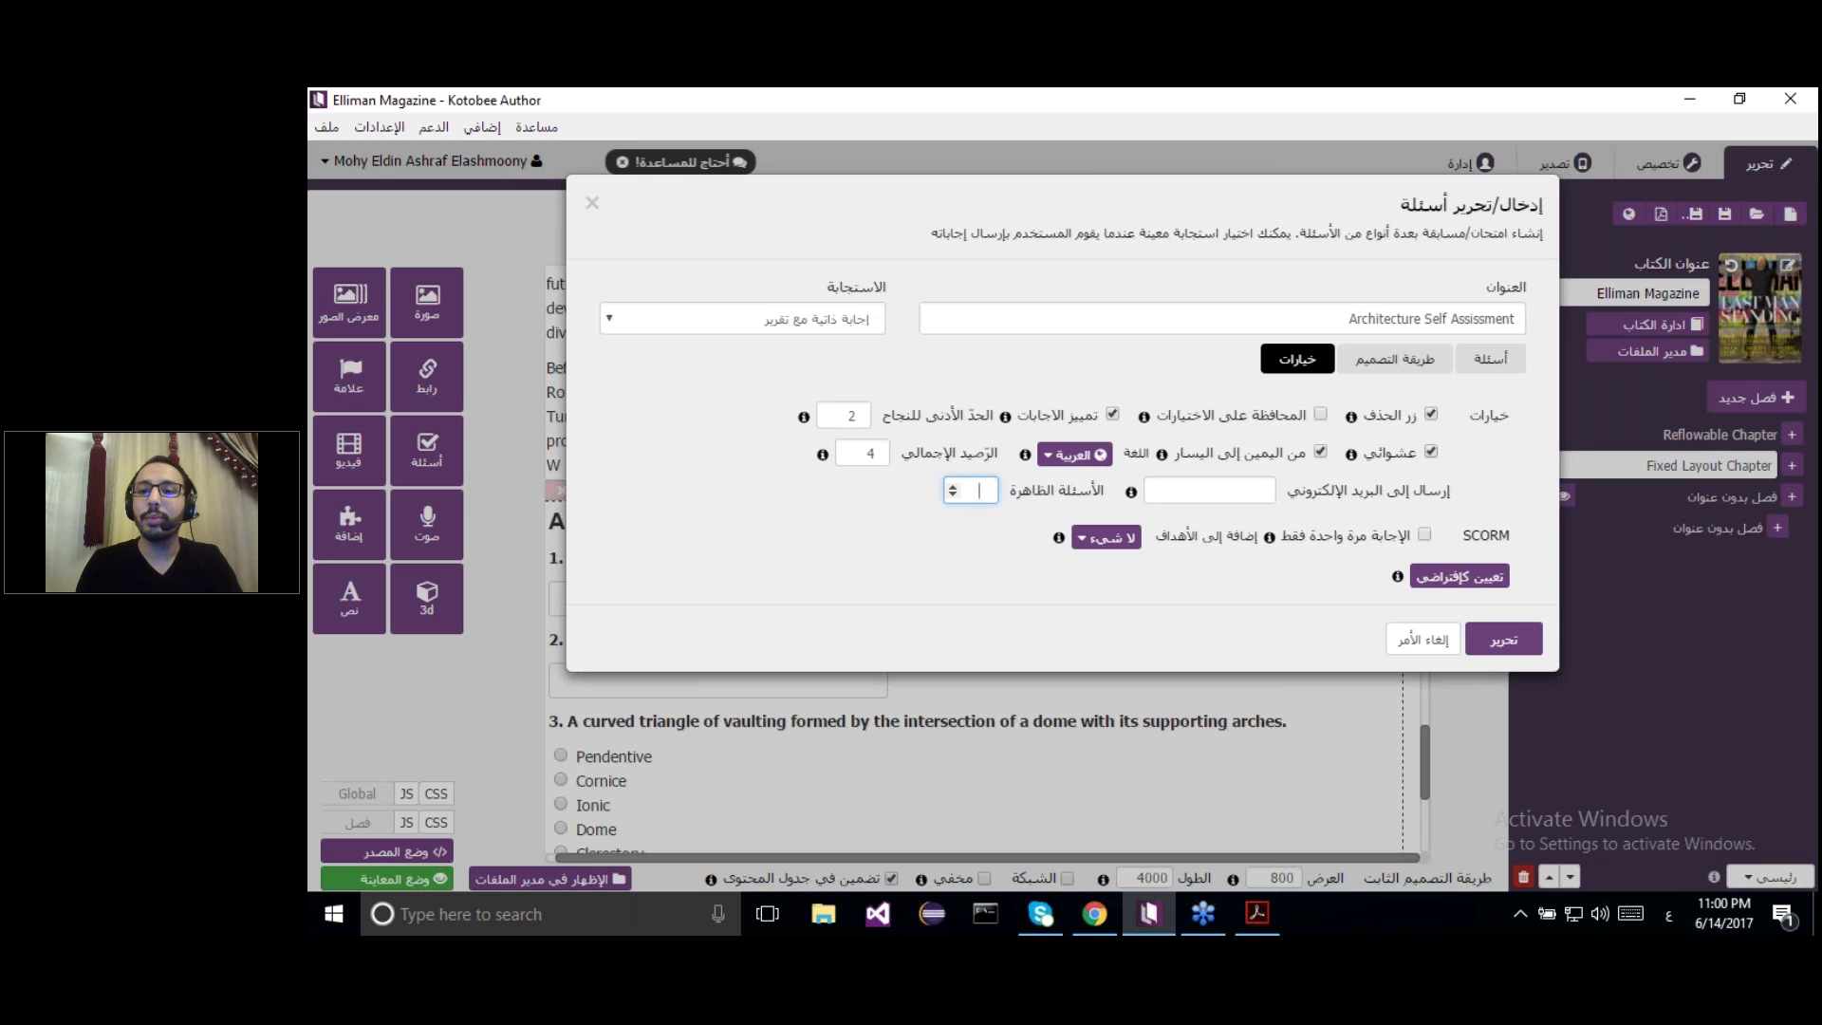
# Disable random question order, apply the question set's changes and preview the chapter
pyautogui.click(1435, 454)
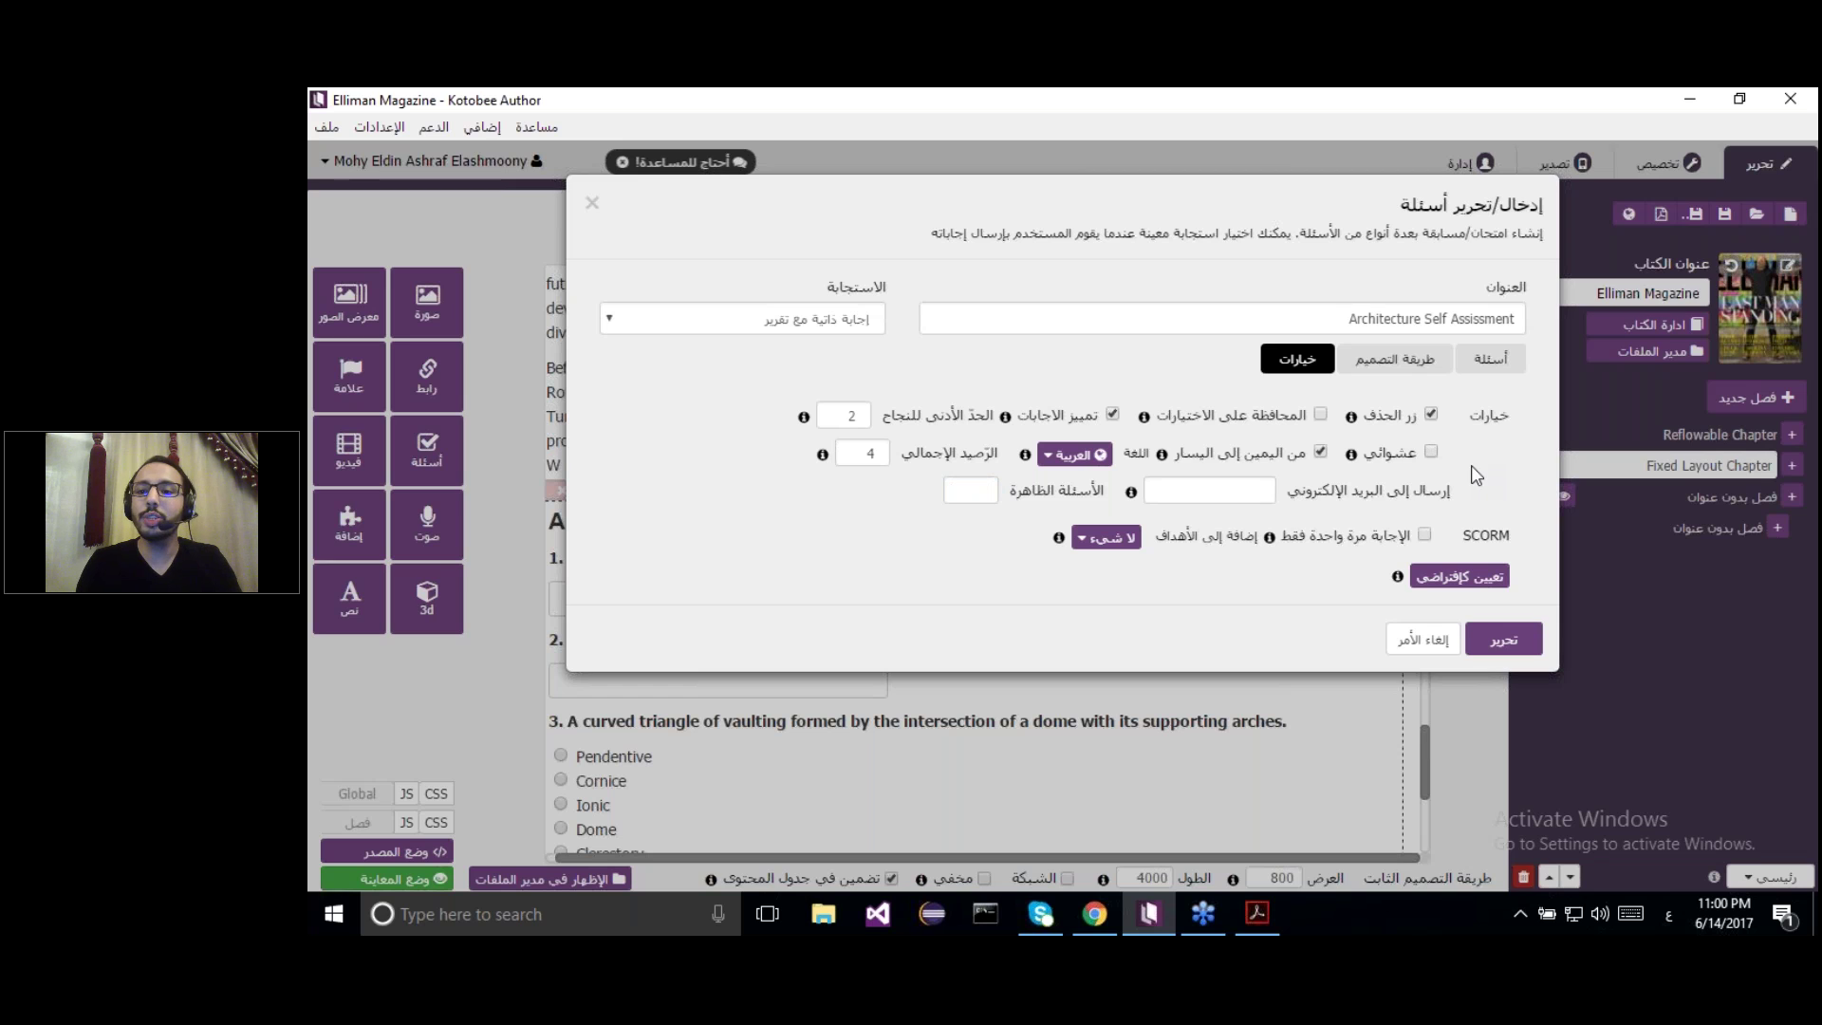
pyautogui.click(1483, 640)
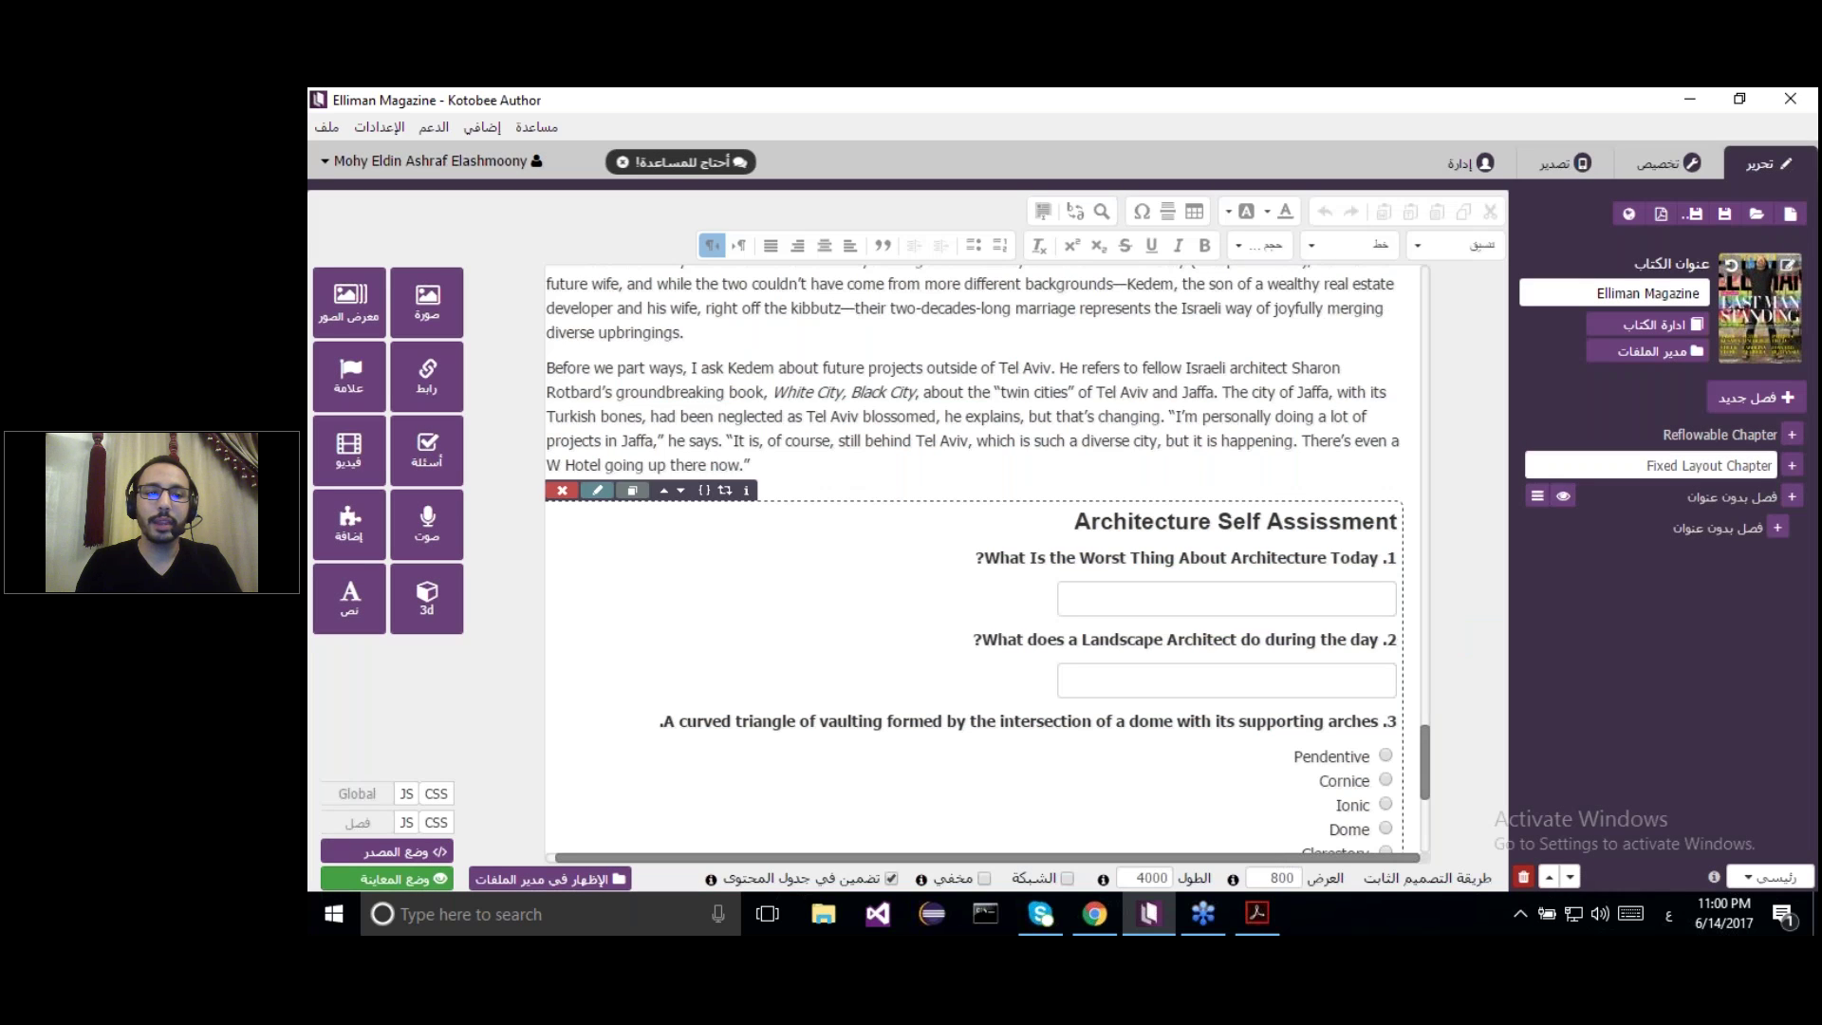
pyautogui.click(418, 877)
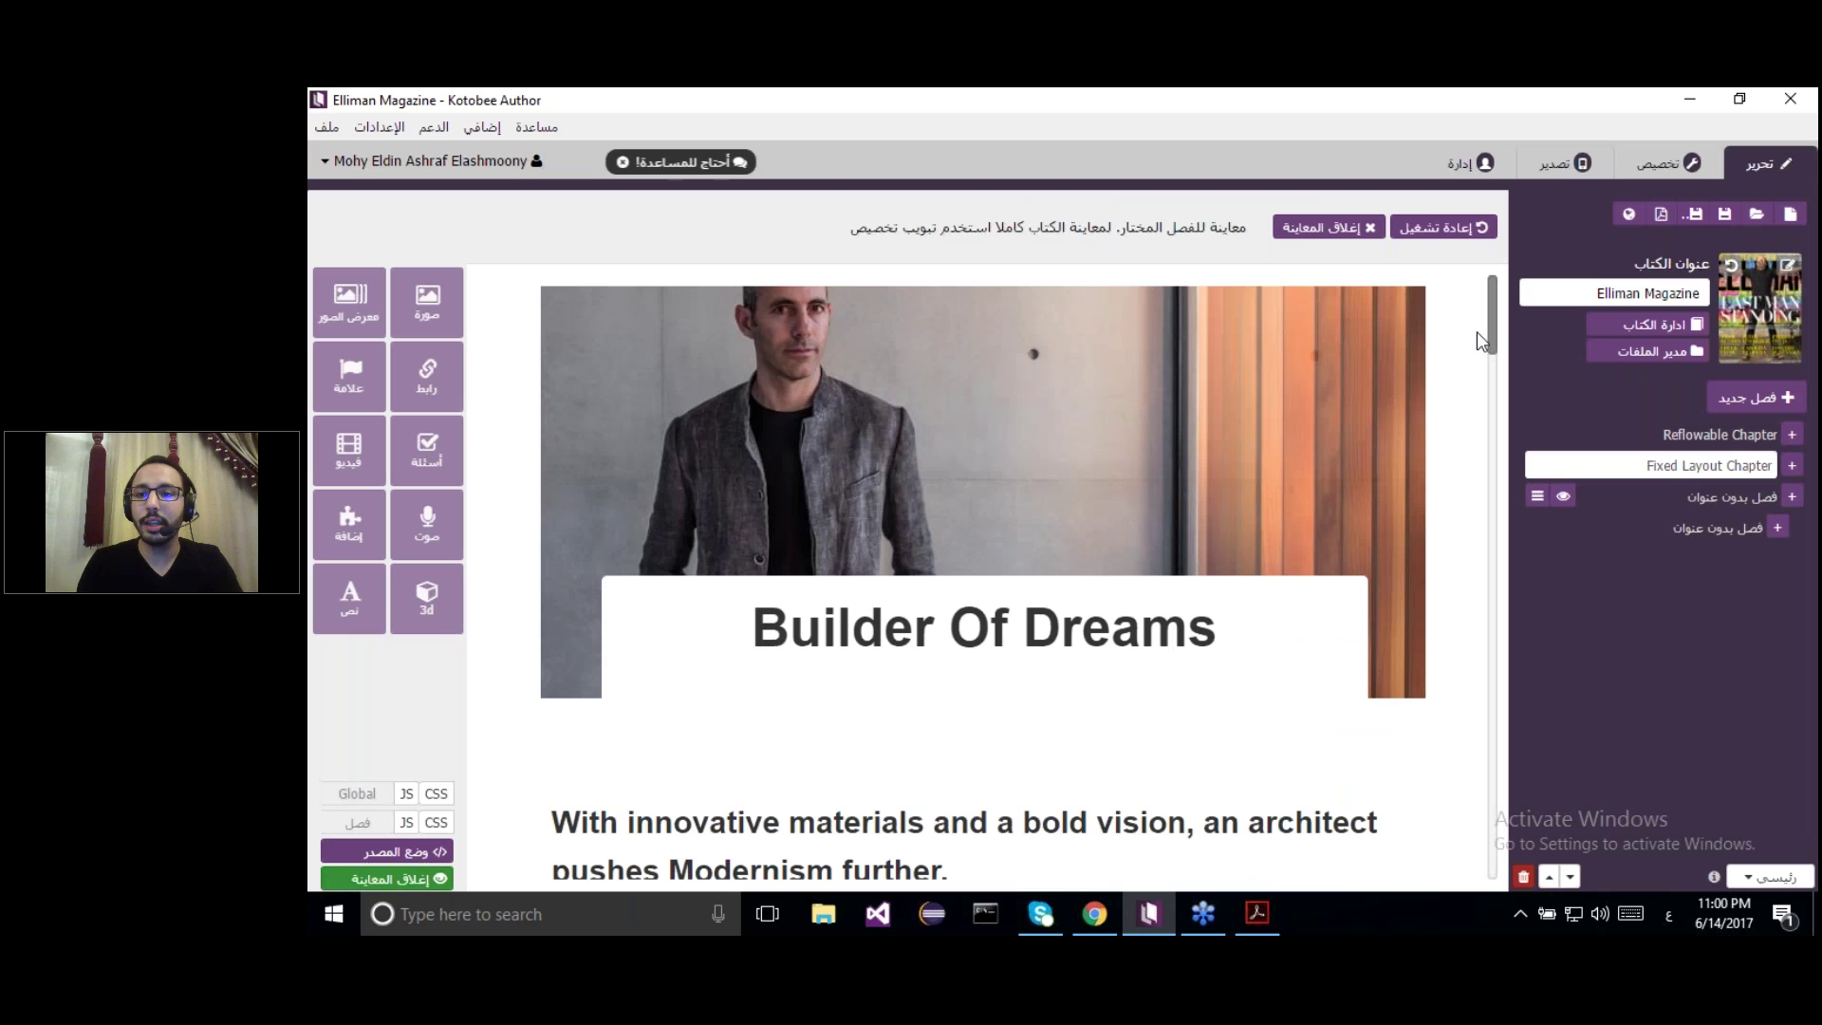
# Submit the Architecture Self Assissment question set unanswered in the preview, dismiss the score dialog and close the preview
pyautogui.moveTo(1496, 334); pyautogui.dragTo(1497, 845)
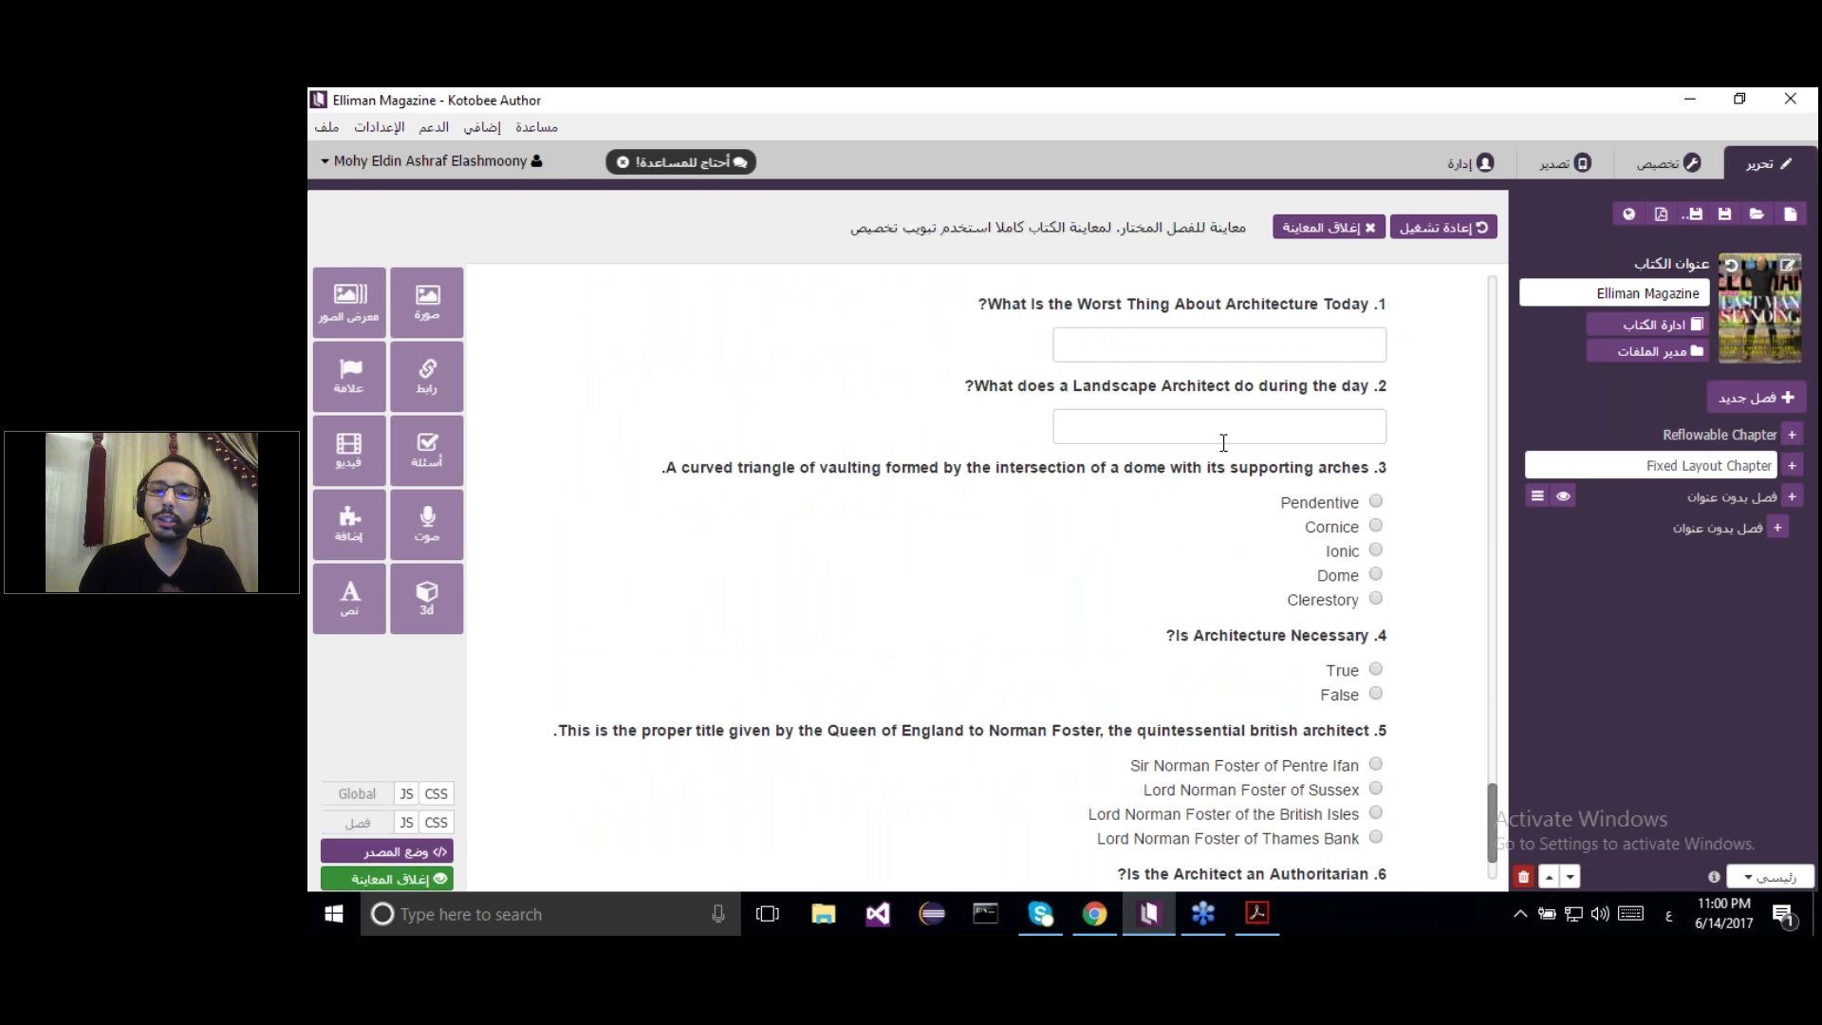
pyautogui.scroll(-2, 1486, 851)
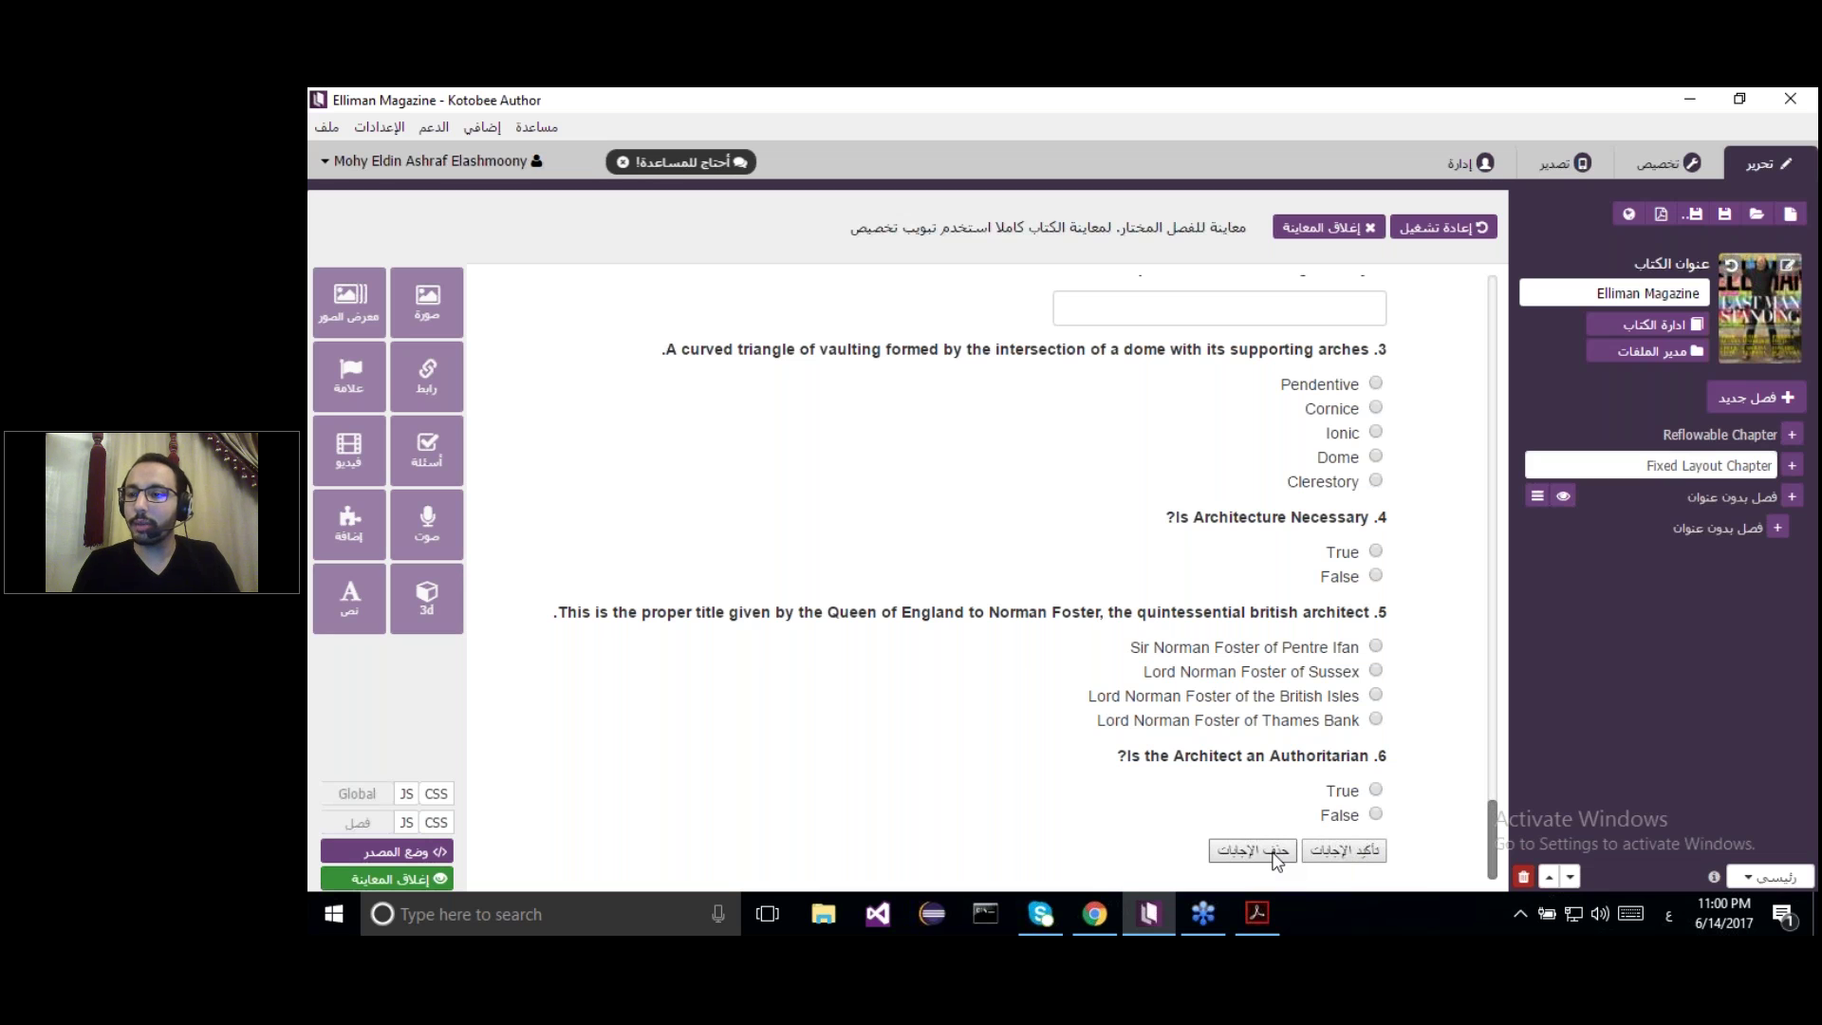
pyautogui.click(1341, 848)
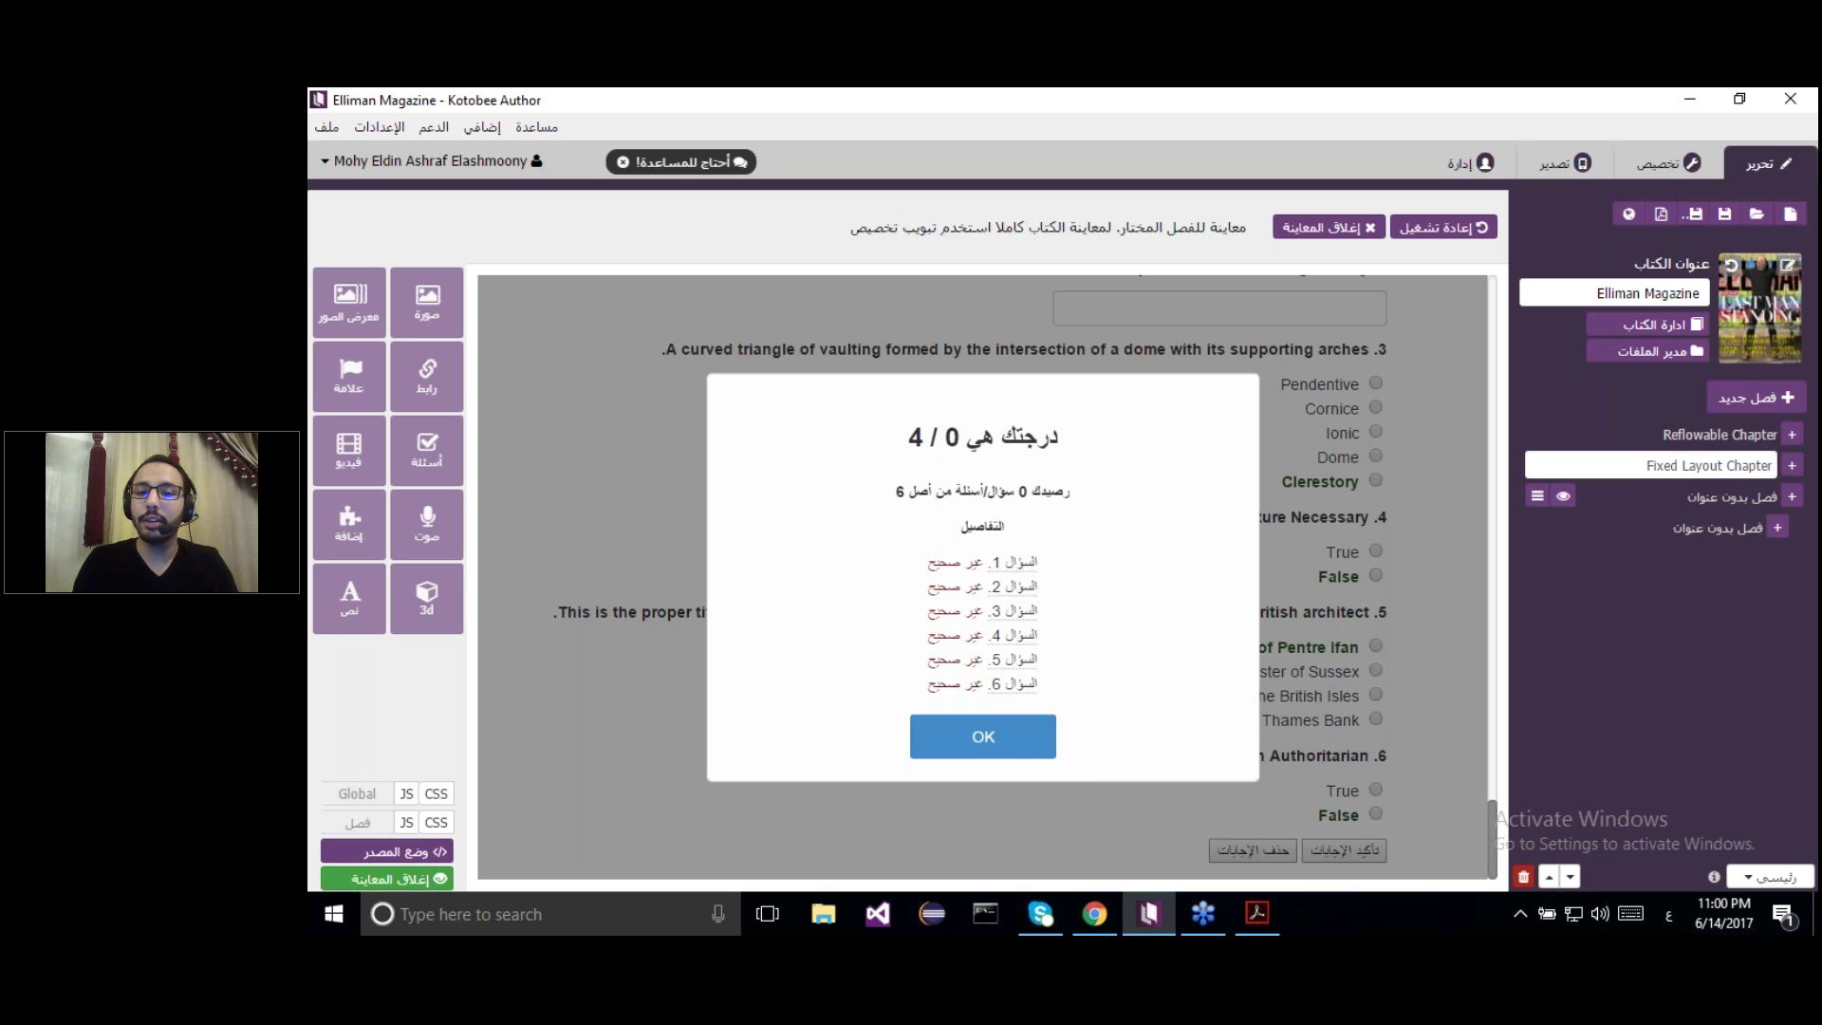
pyautogui.click(984, 743)
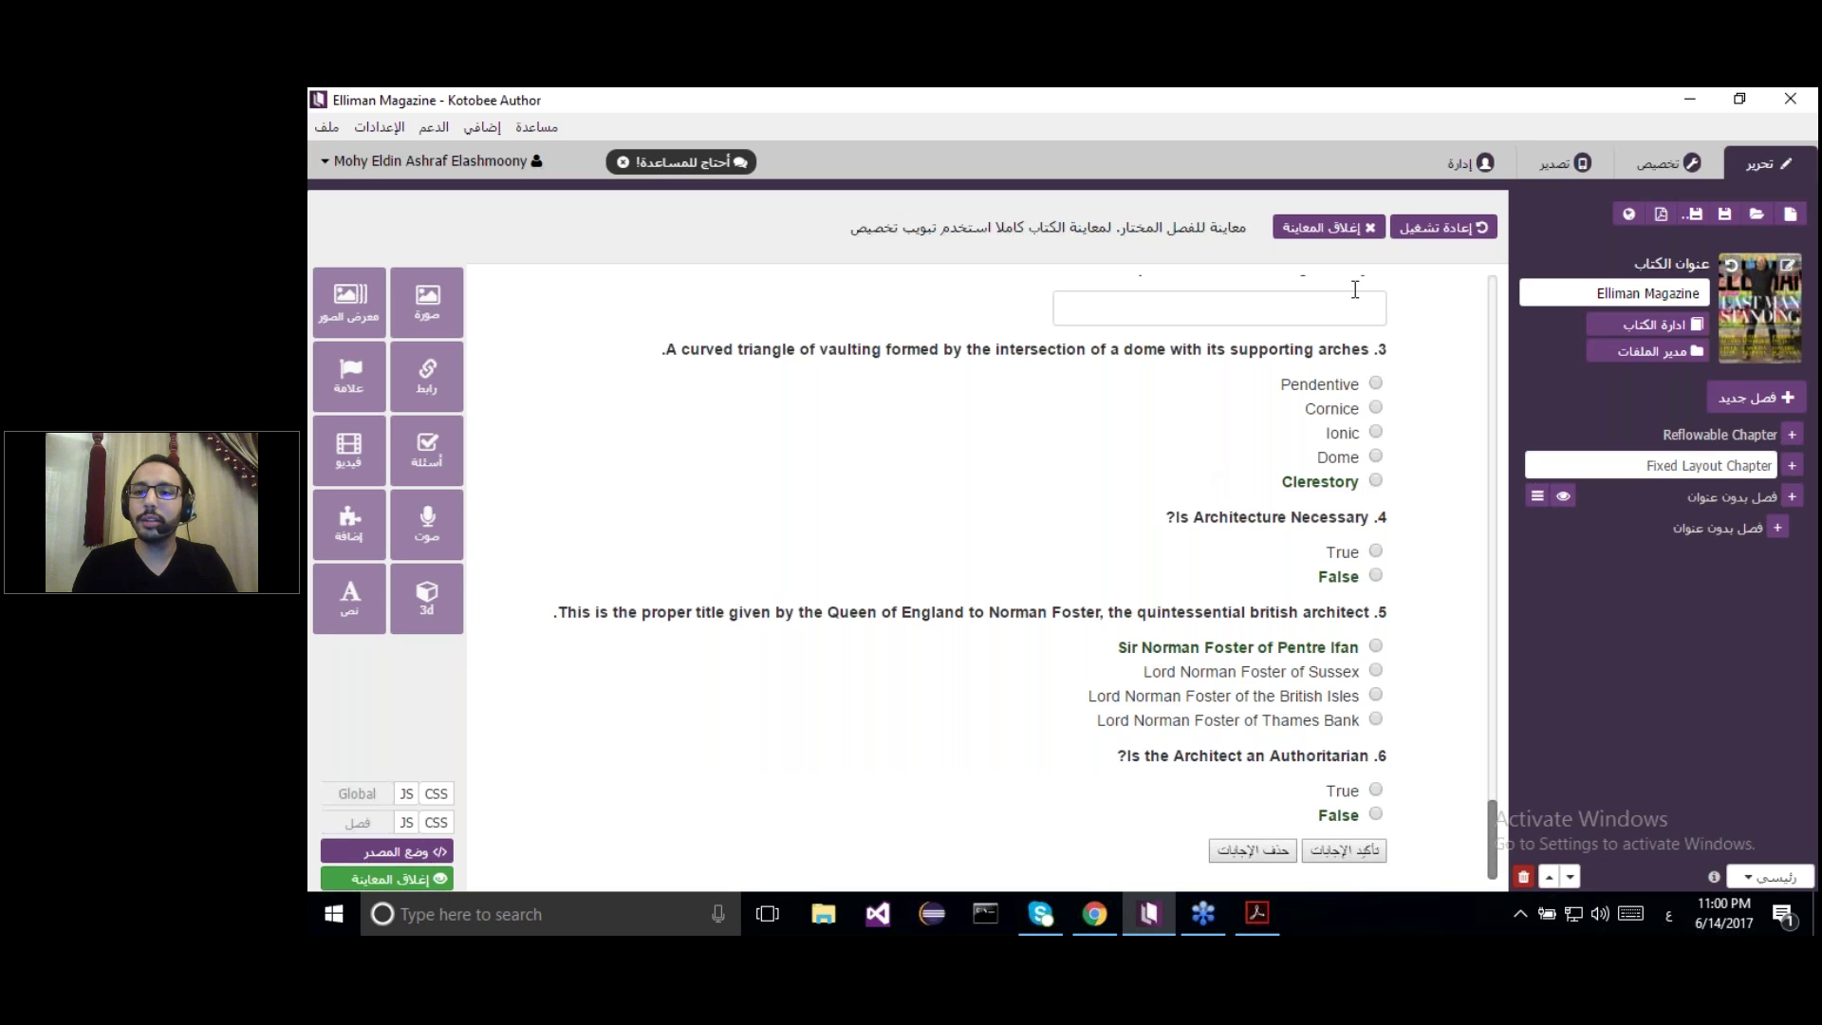
pyautogui.click(1328, 228)
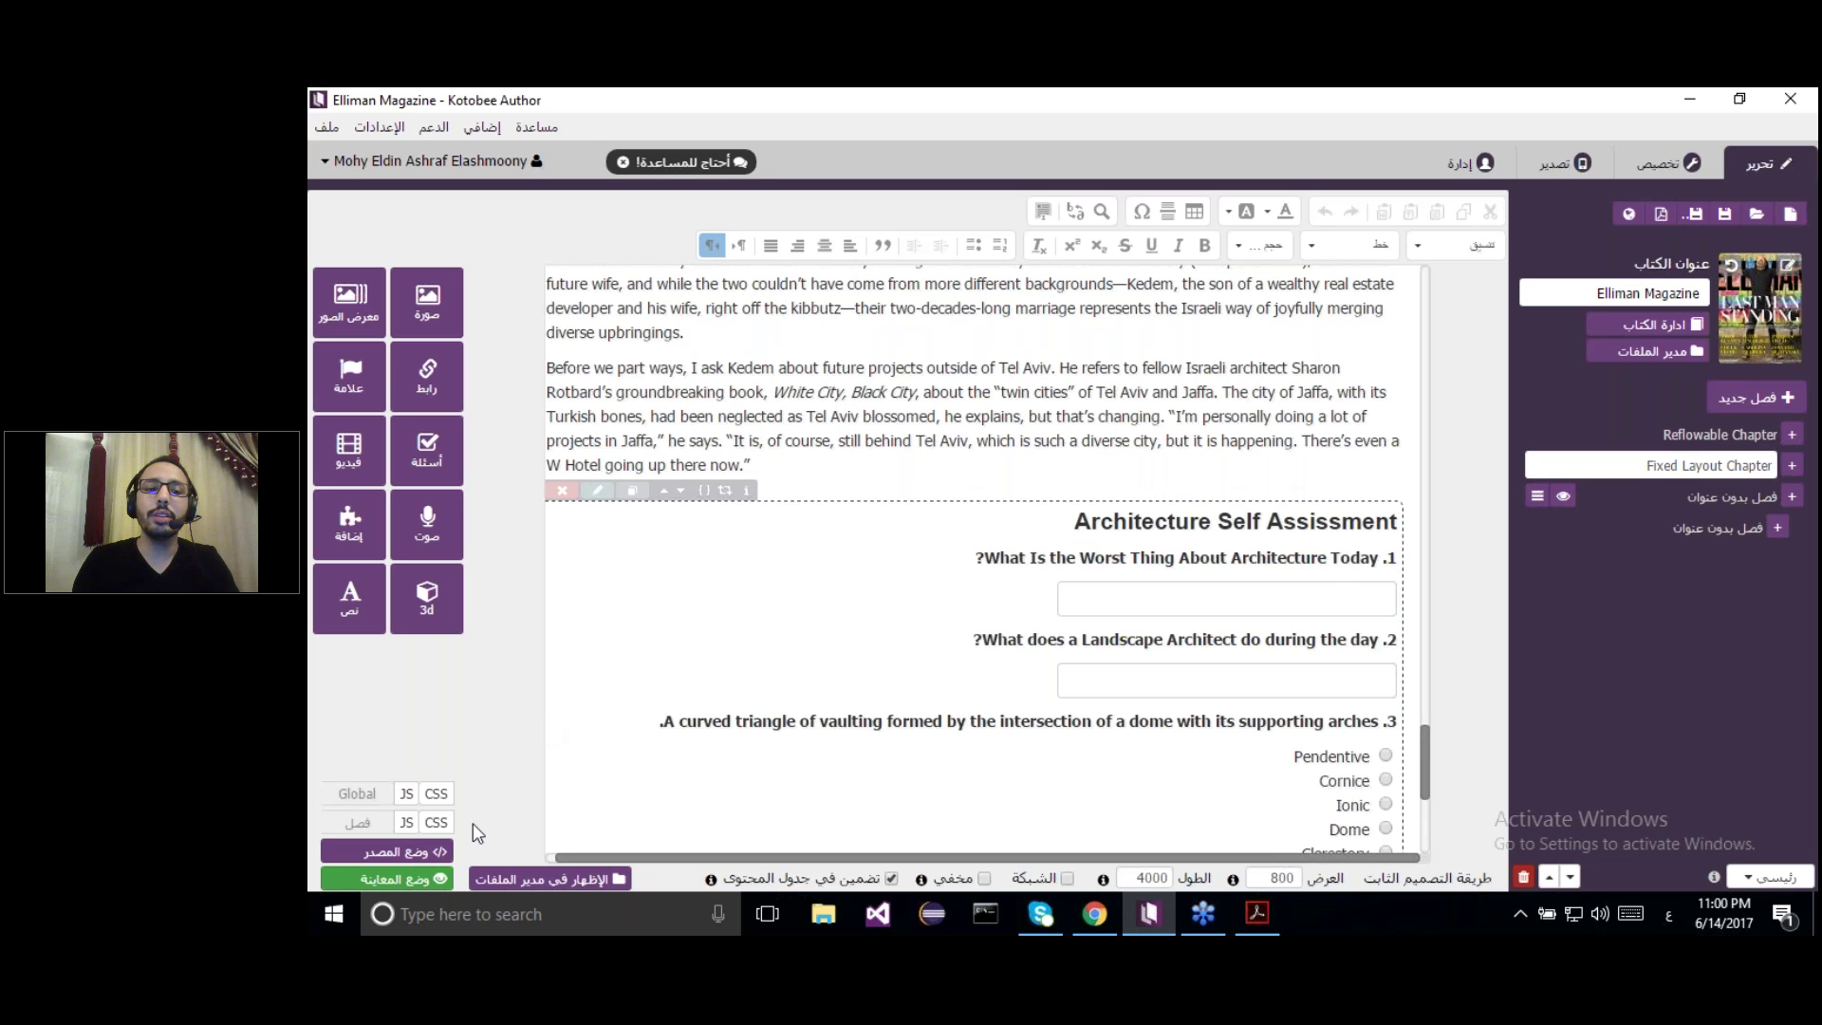
# View the Fixed Layout Chapter's source code, return to the visual editor and look over its video and audio elements
pyautogui.click(429, 852)
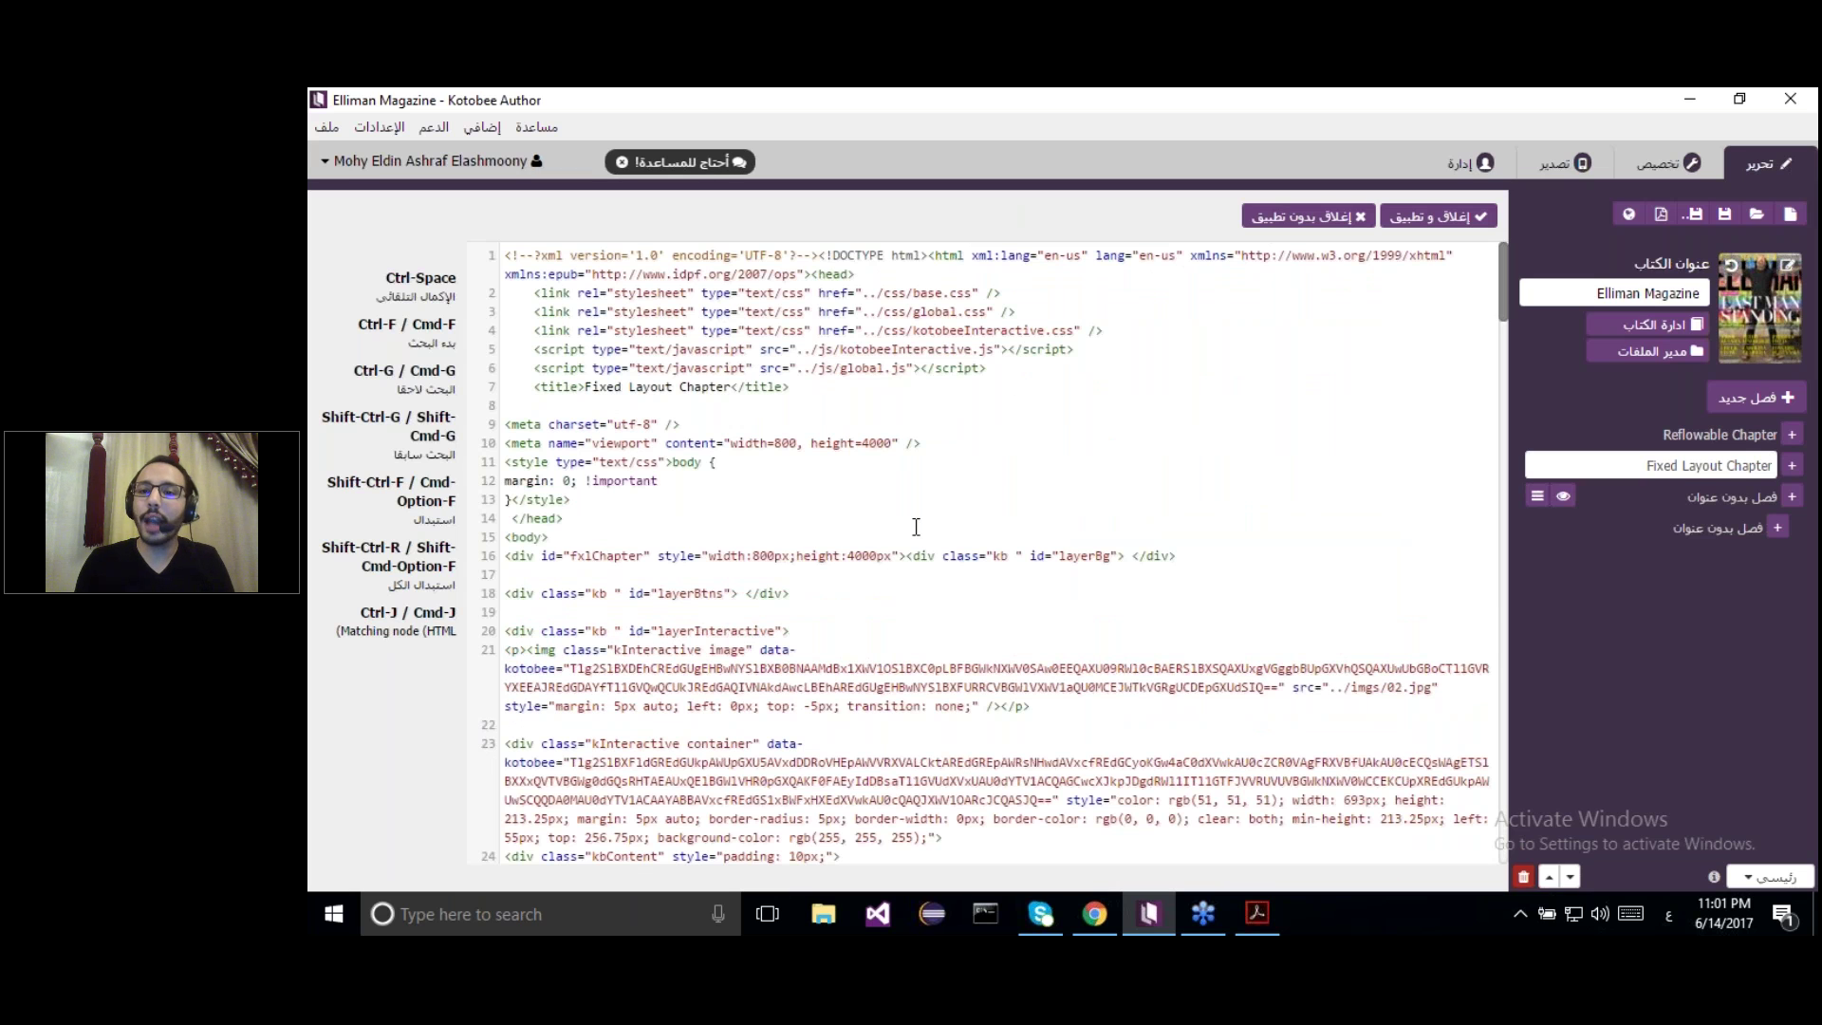
pyautogui.click(1424, 220)
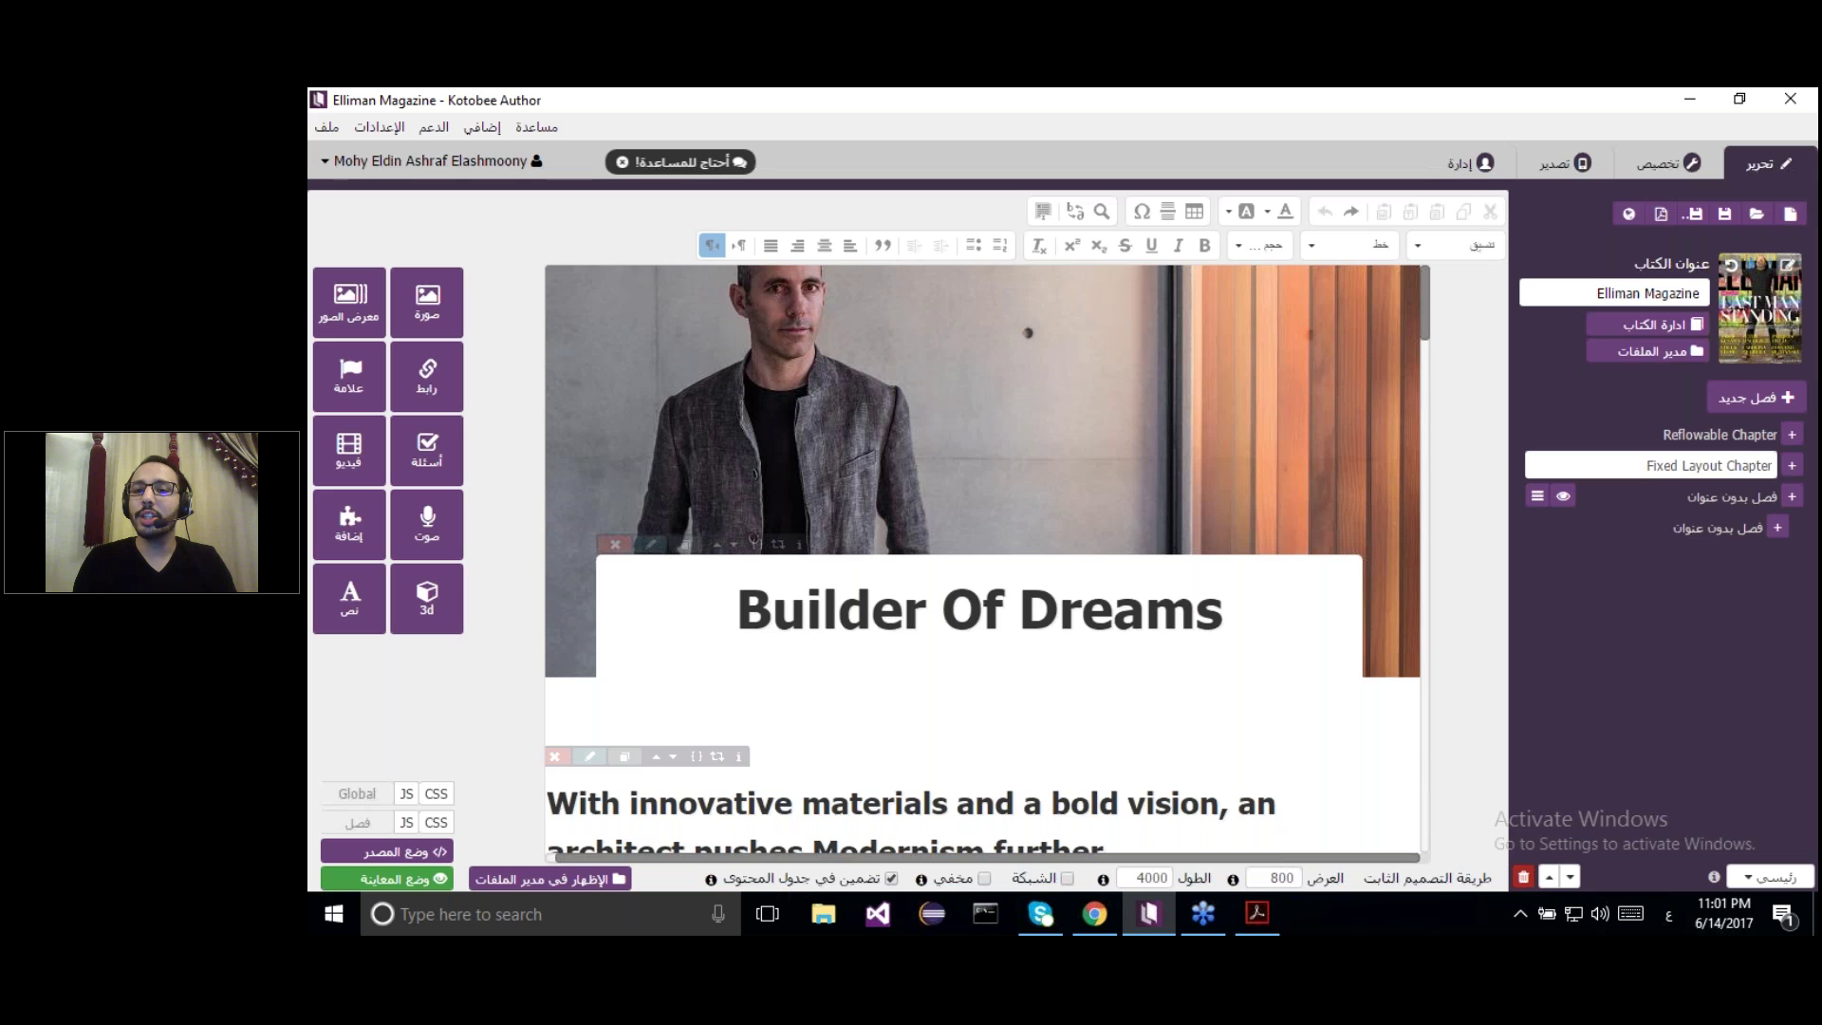
pyautogui.moveTo(1426, 322); pyautogui.dragTo(1426, 466)
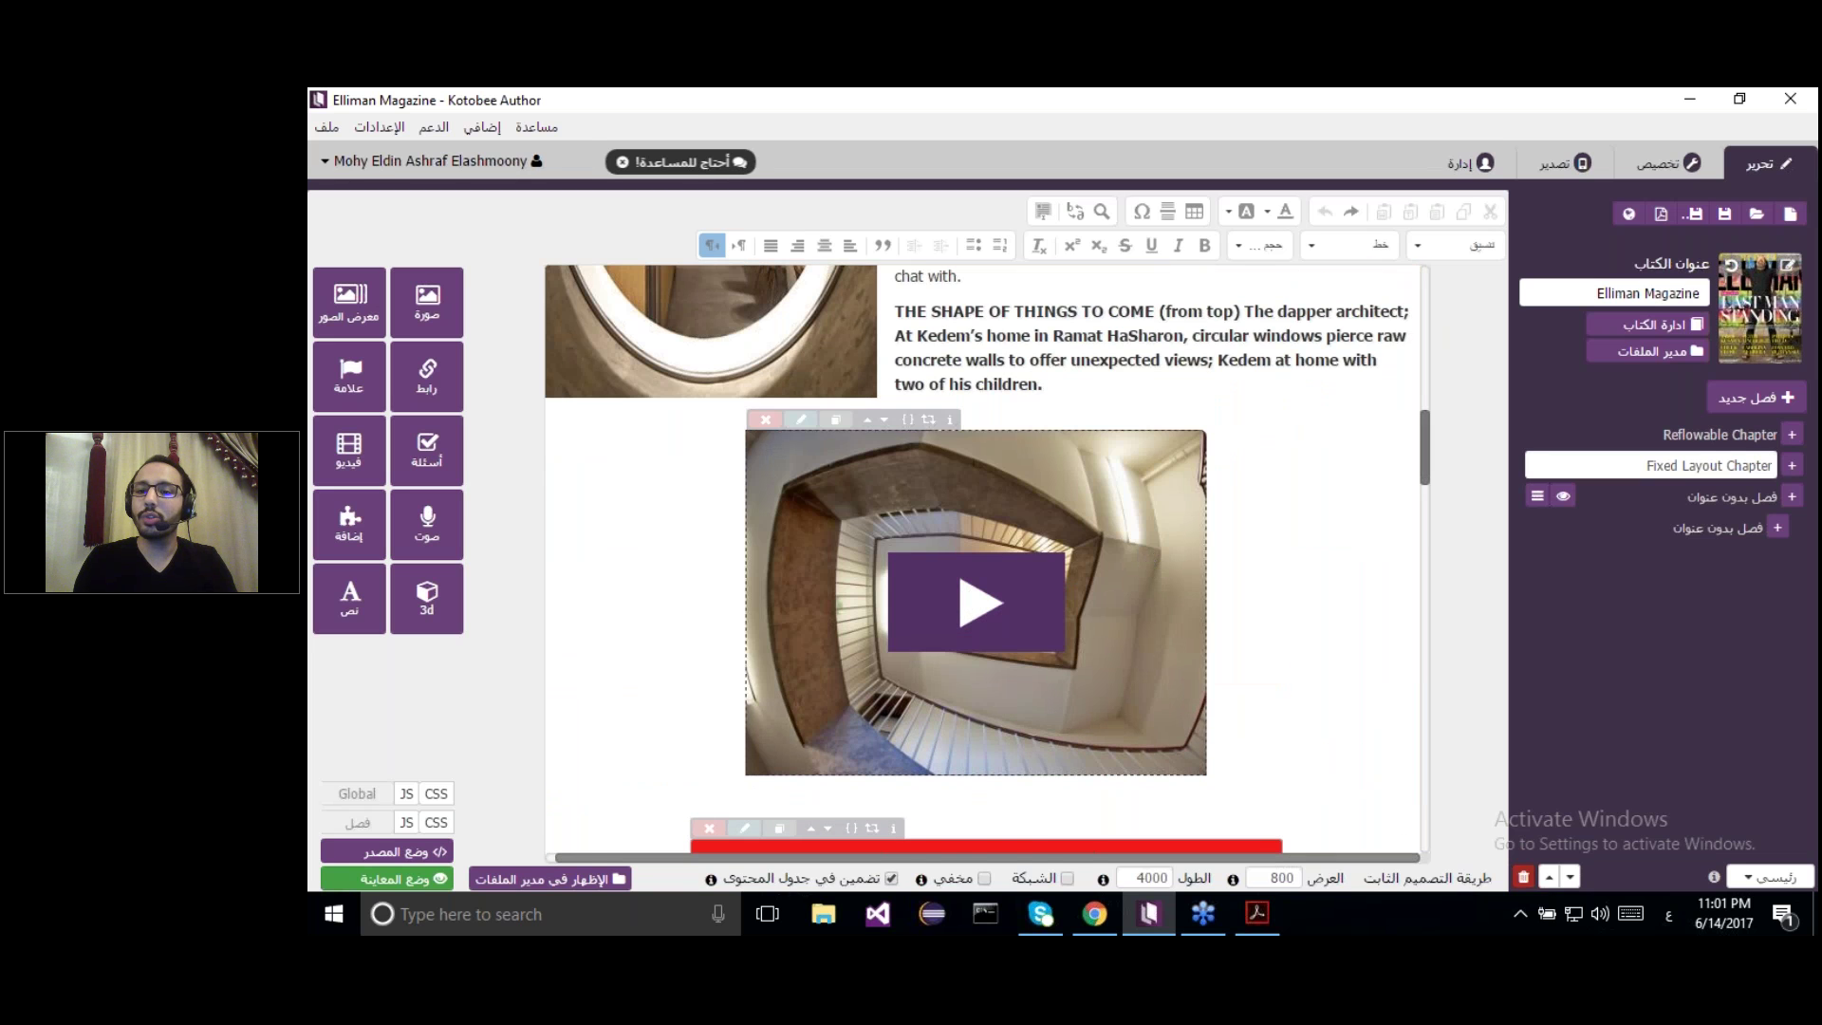
pyautogui.scroll(-4, 1012, 607)
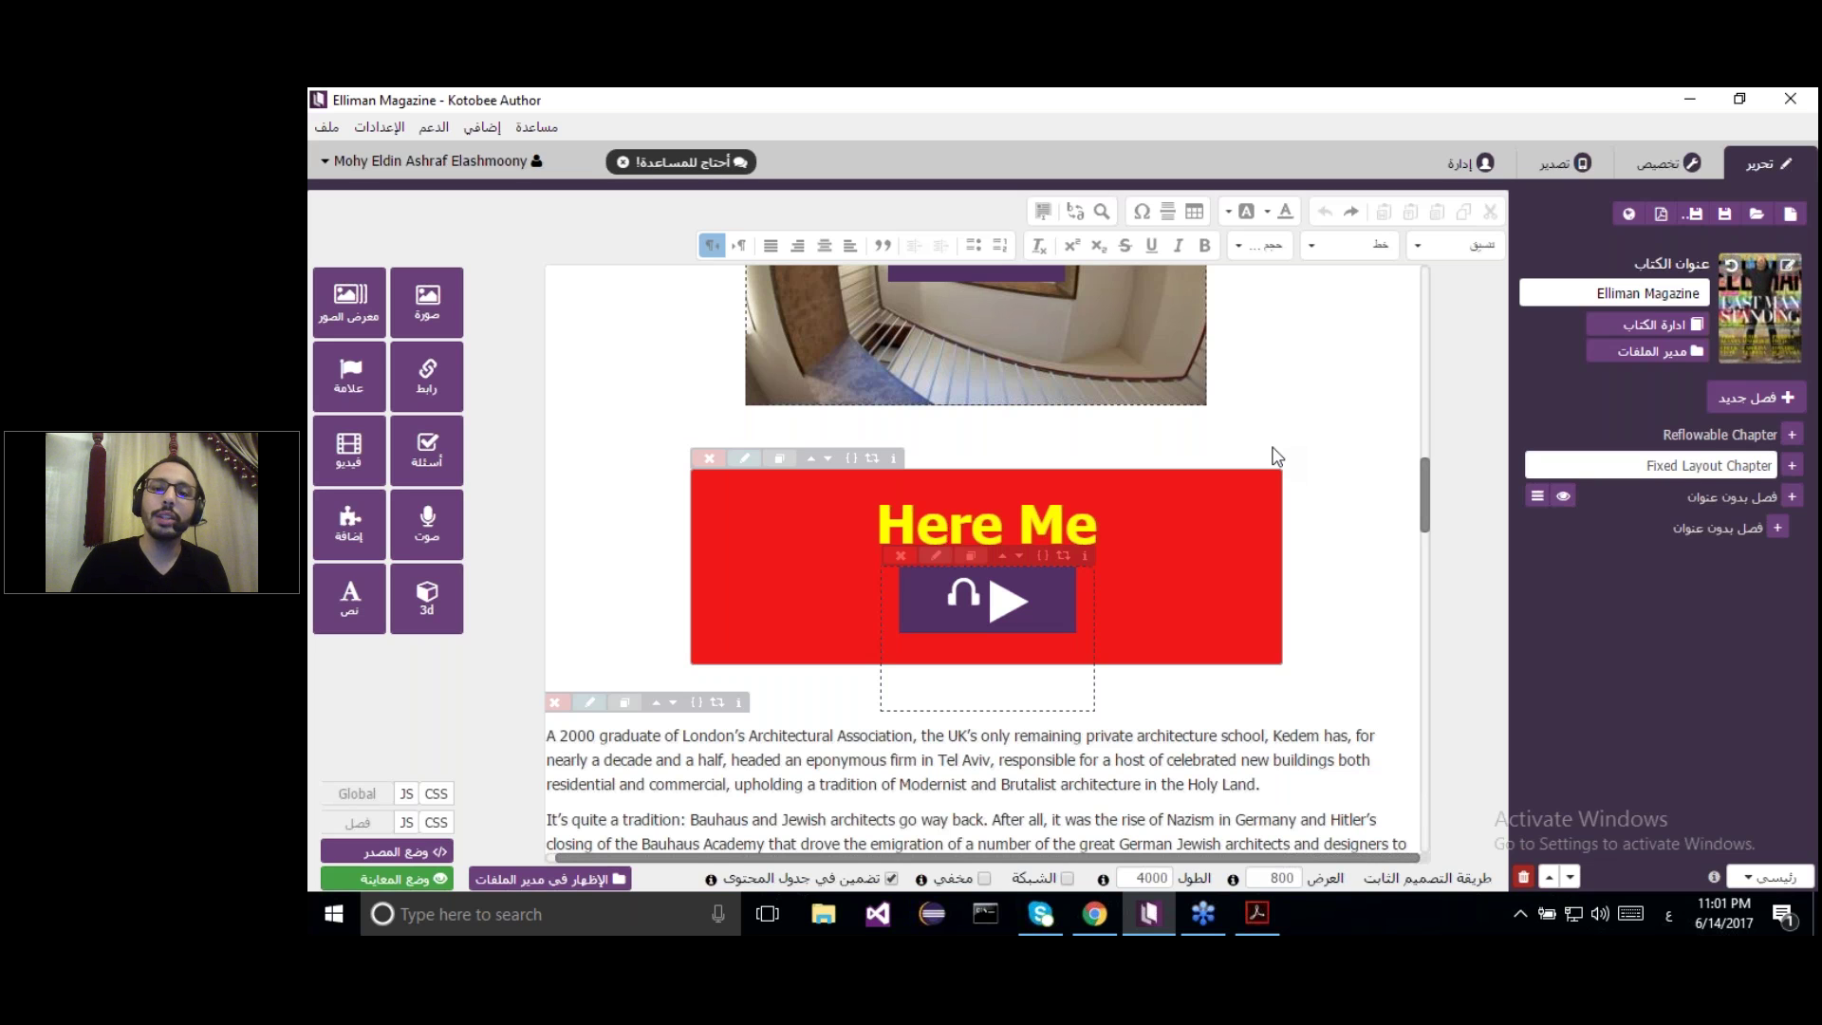
# Review the PDF import and HTML import options, cancelling each dialog without importing anything
pyautogui.click(1666, 215)
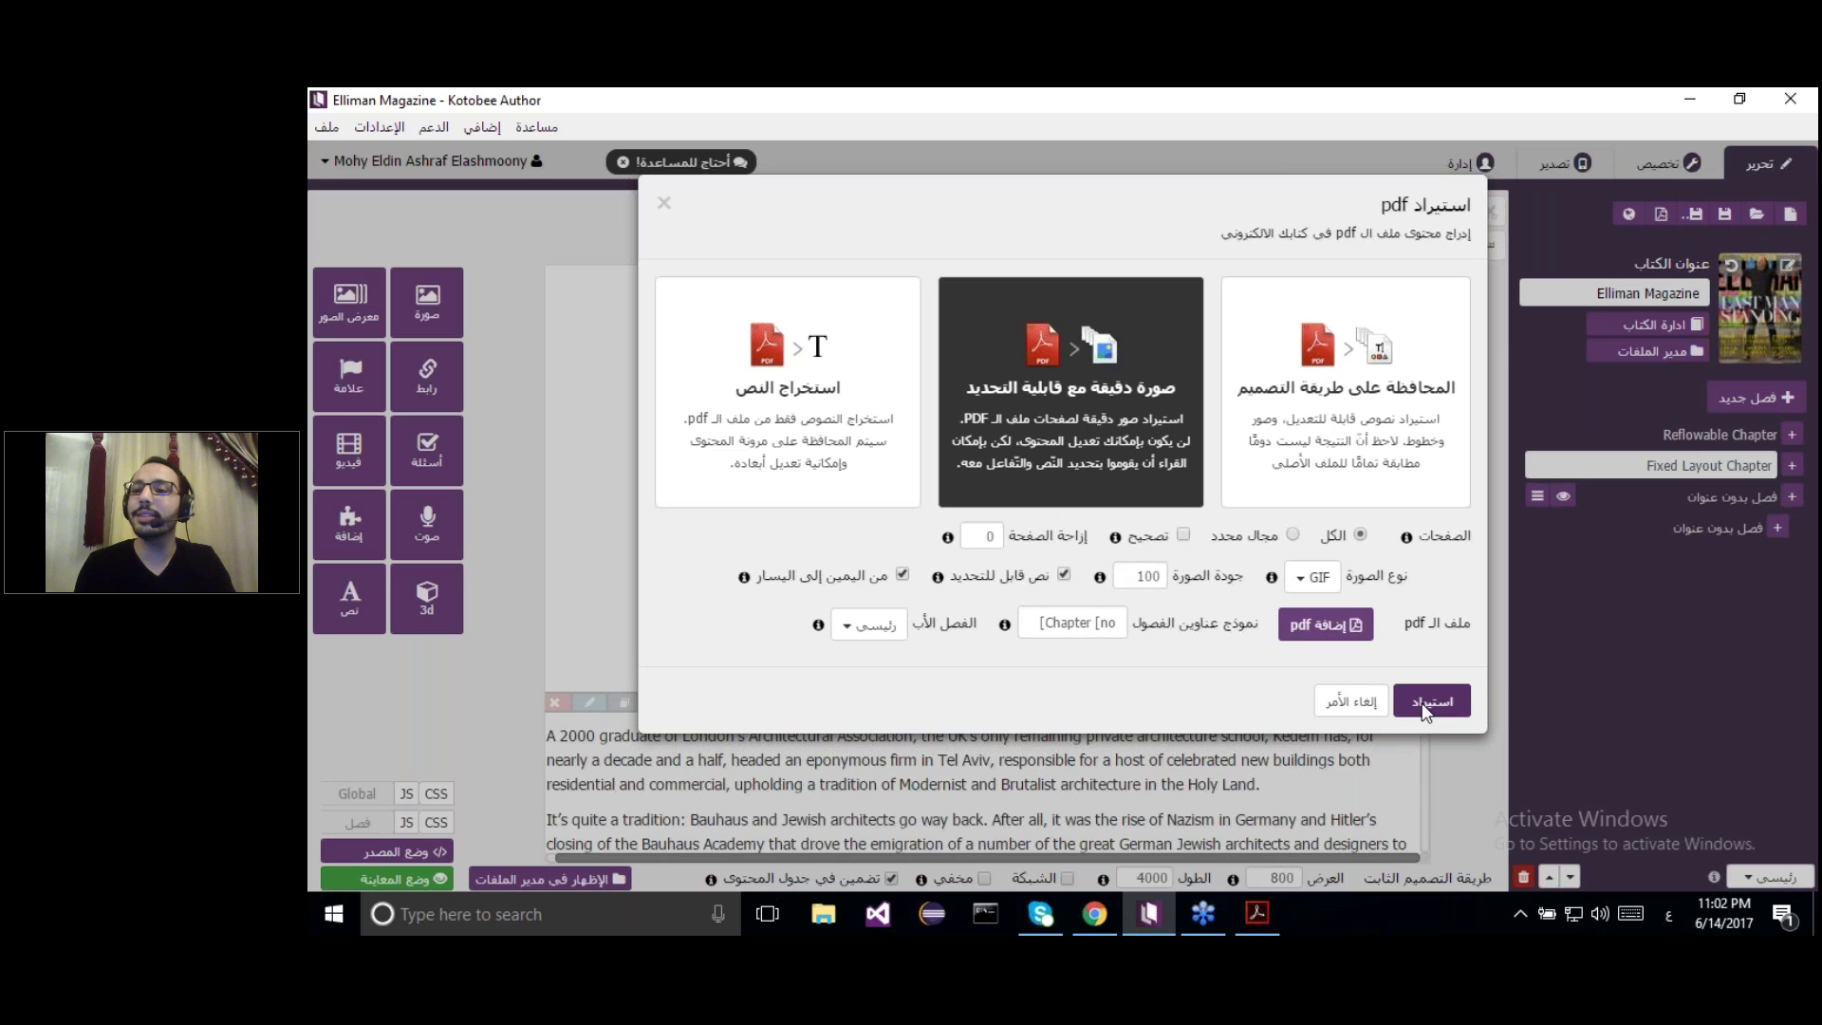
pyautogui.click(1356, 702)
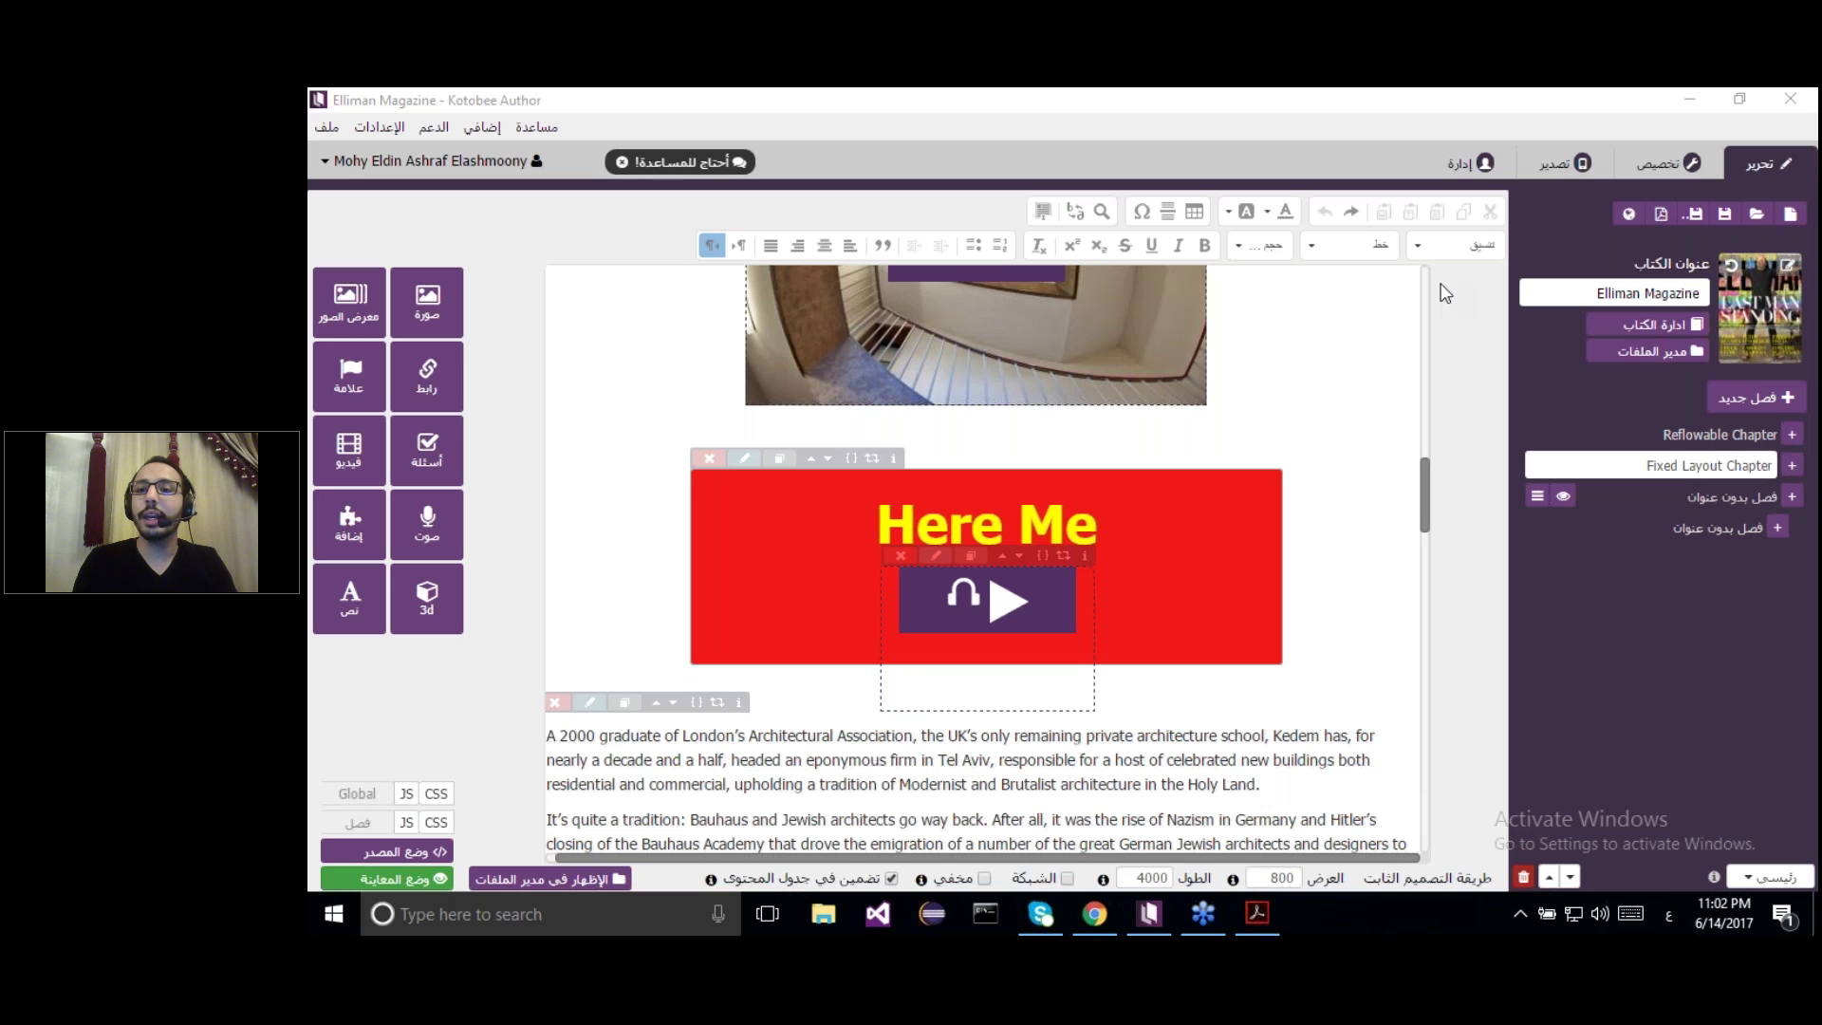
pyautogui.click(1627, 215)
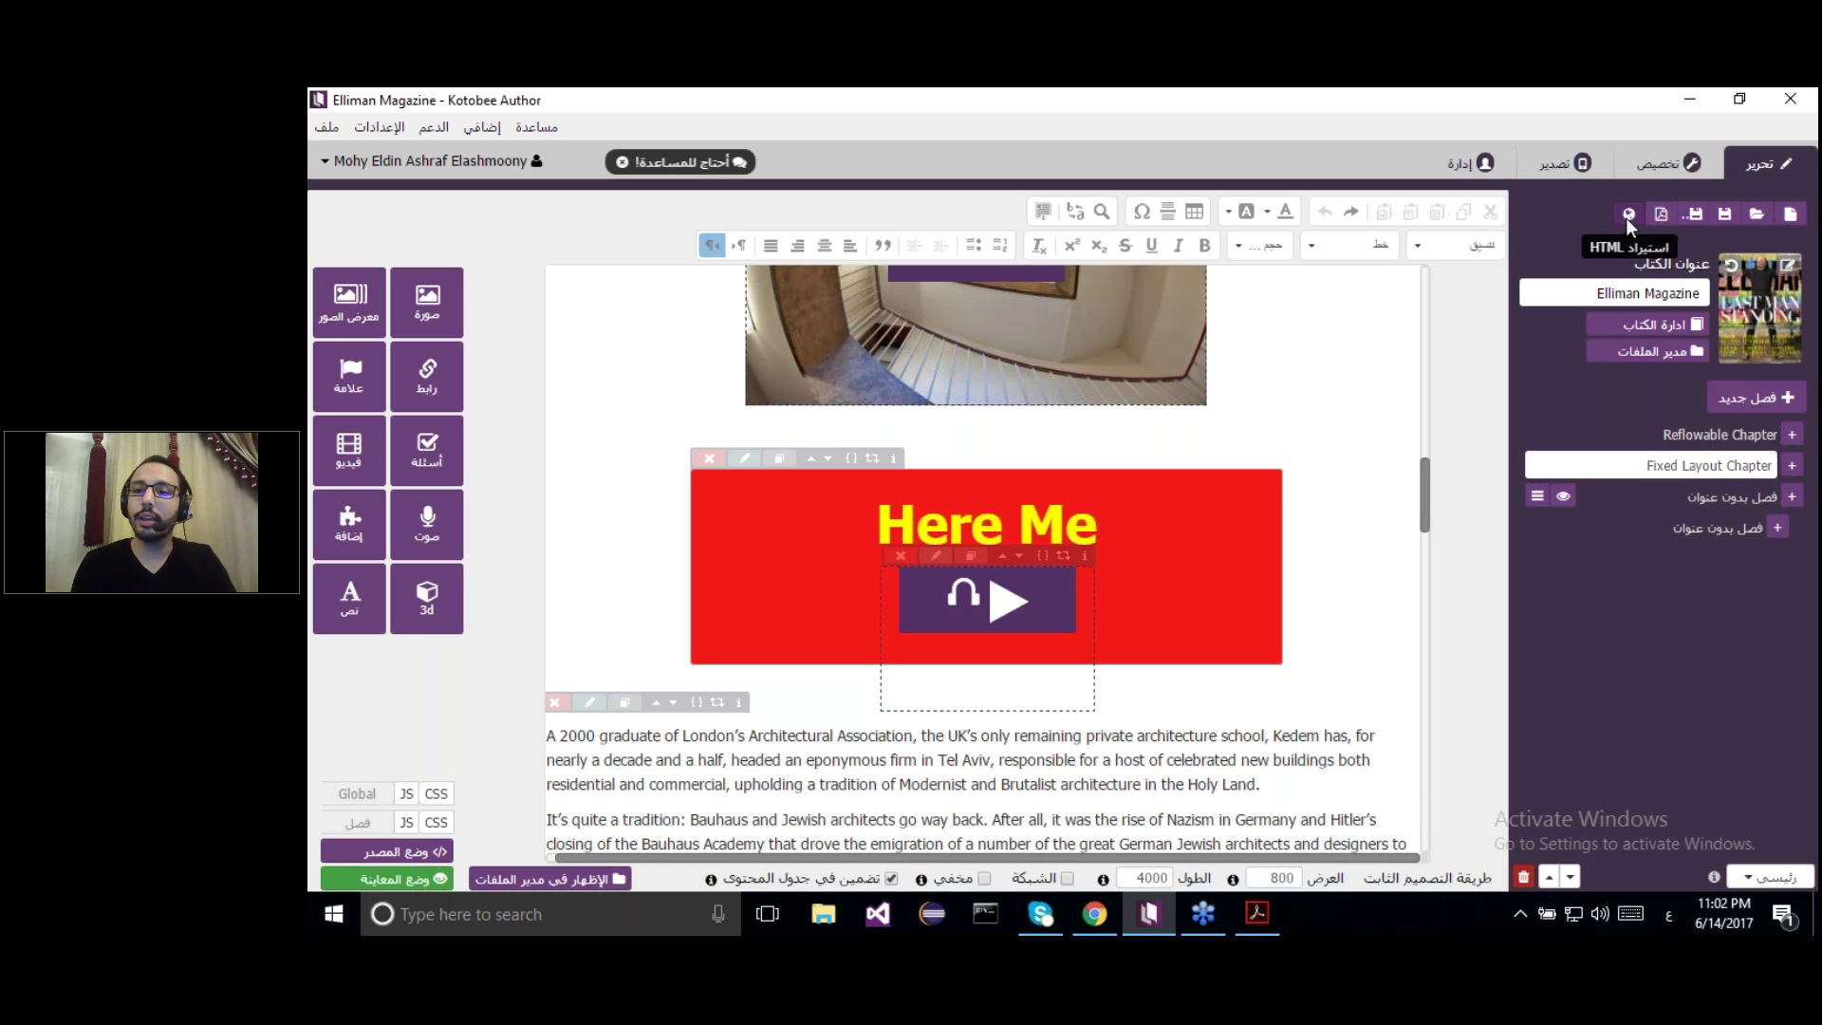
pyautogui.click(1626, 216)
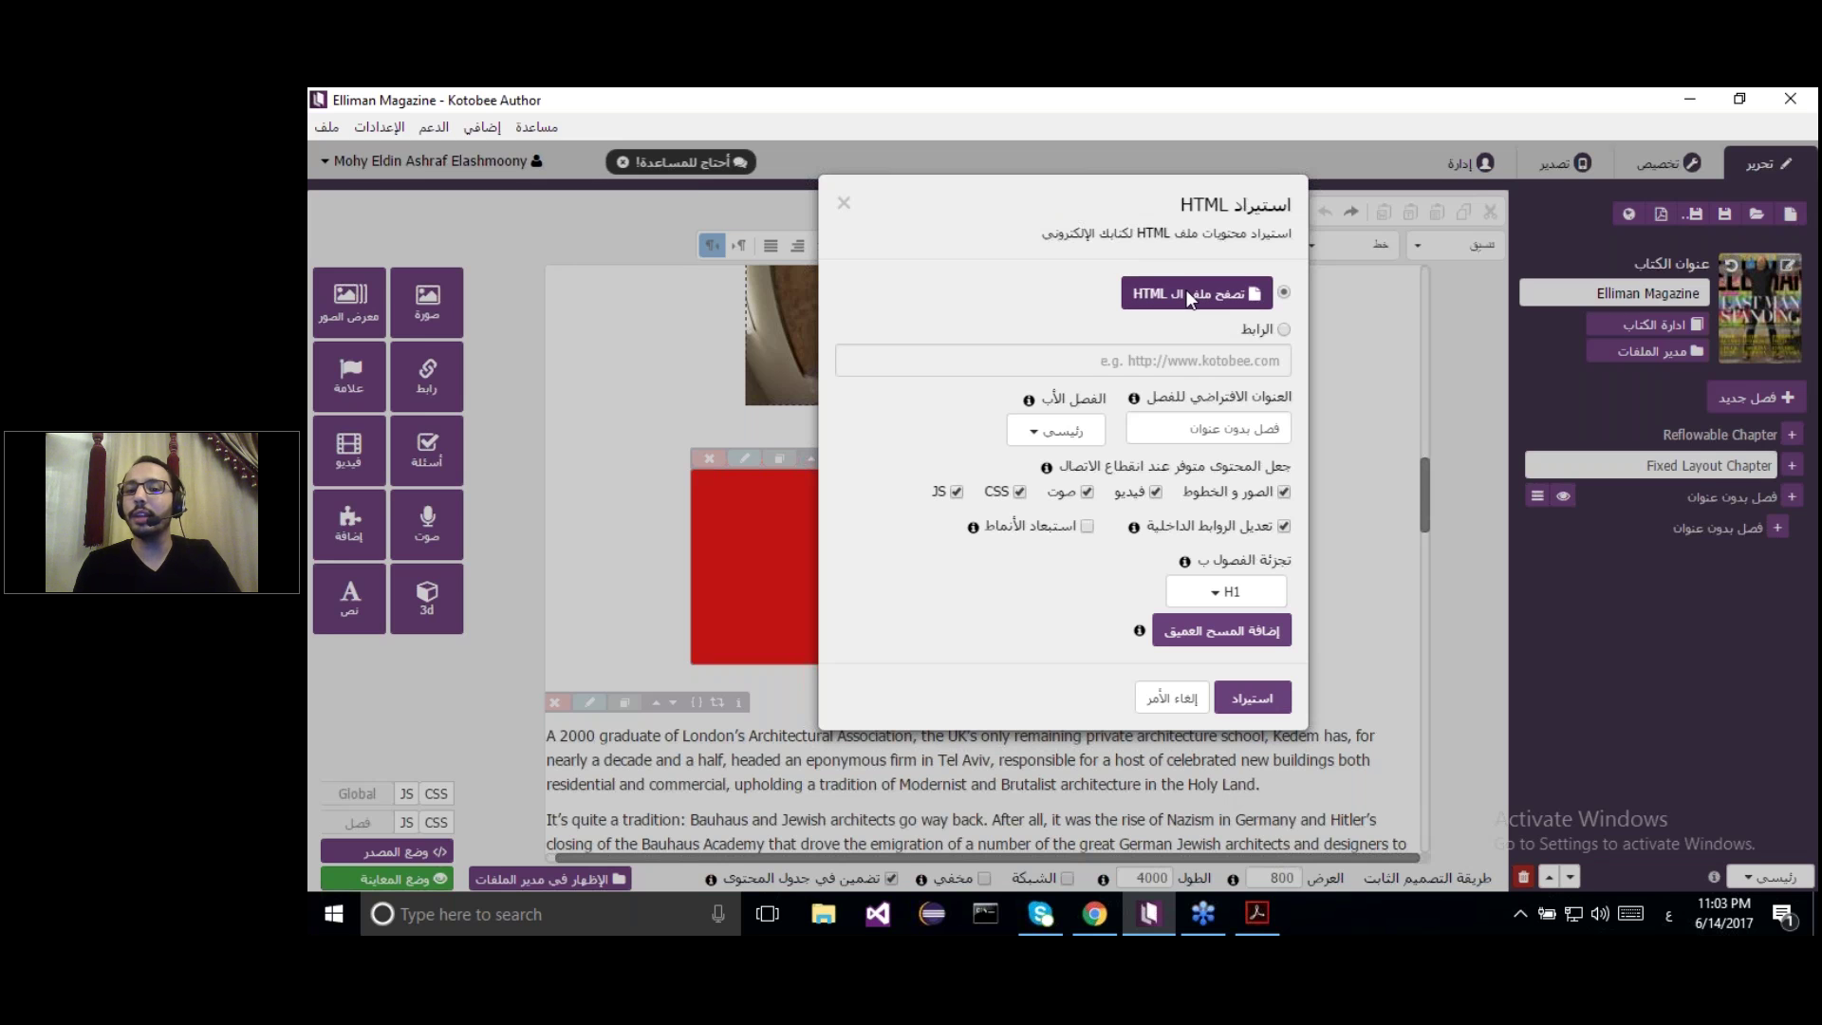
pyautogui.click(1172, 698)
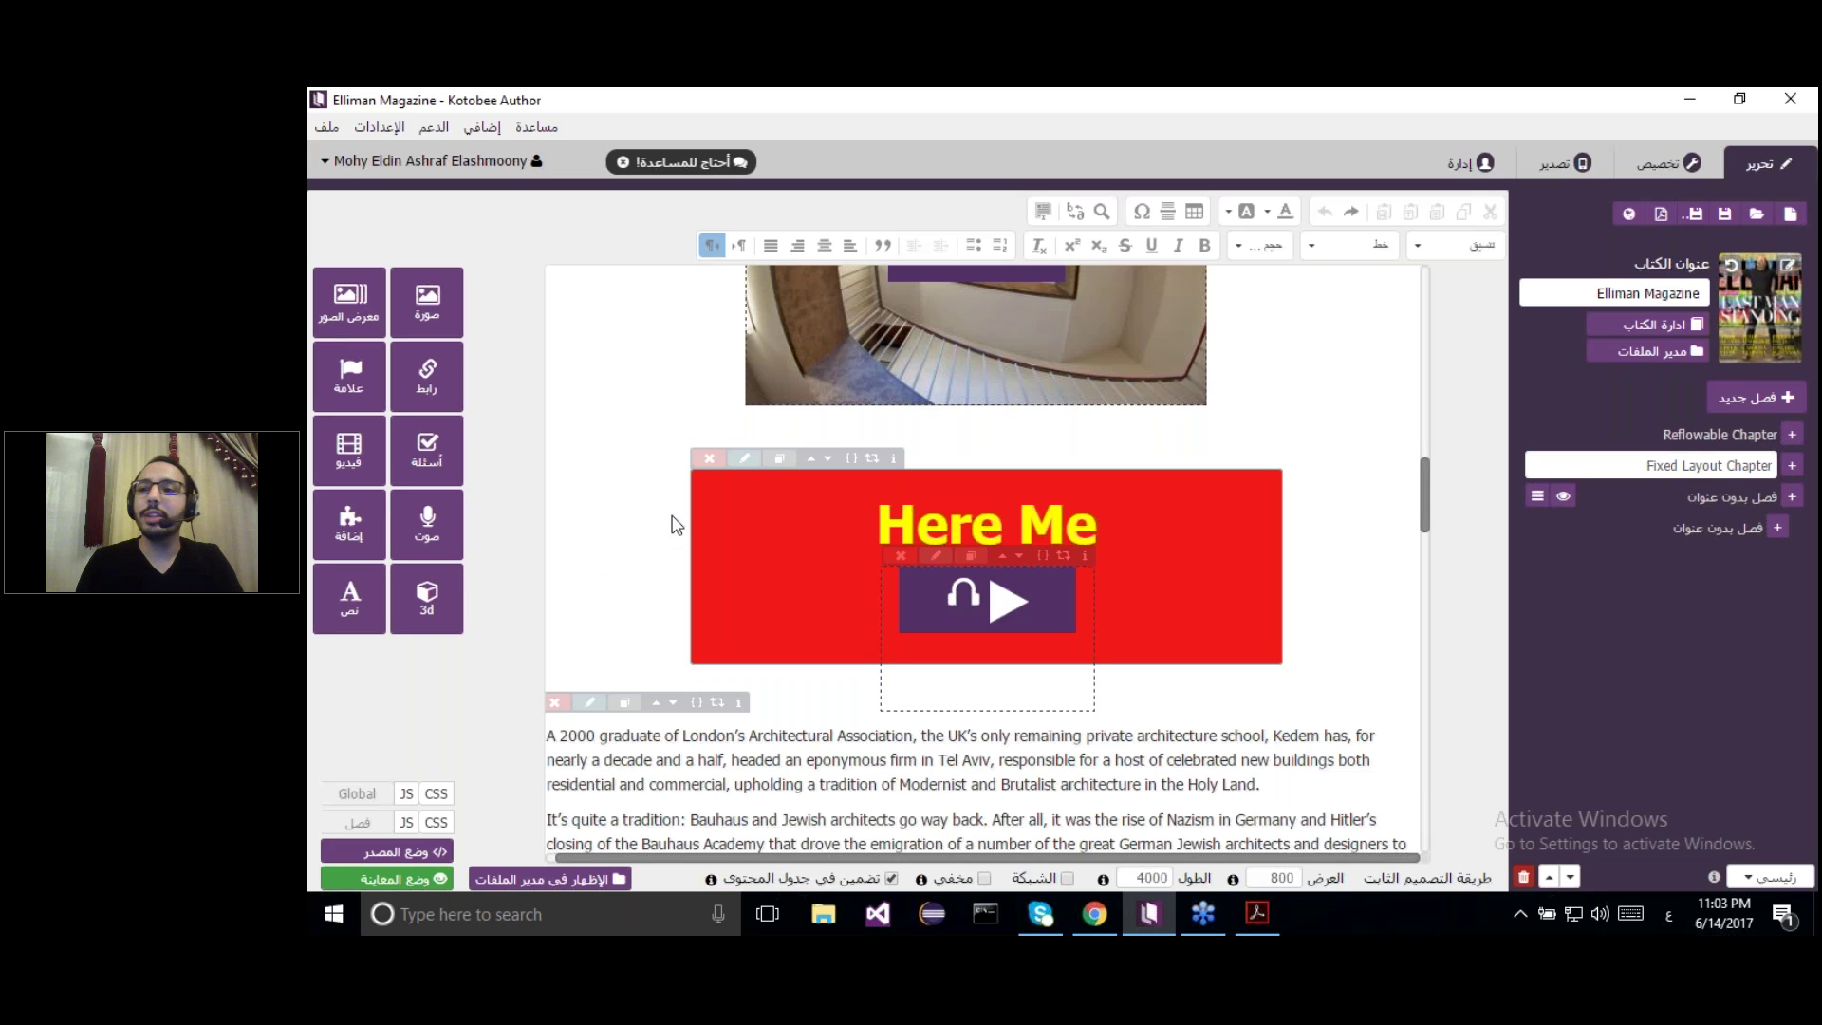
# Open the book's customization design settings and restart the book preview
pyautogui.click(1660, 163)
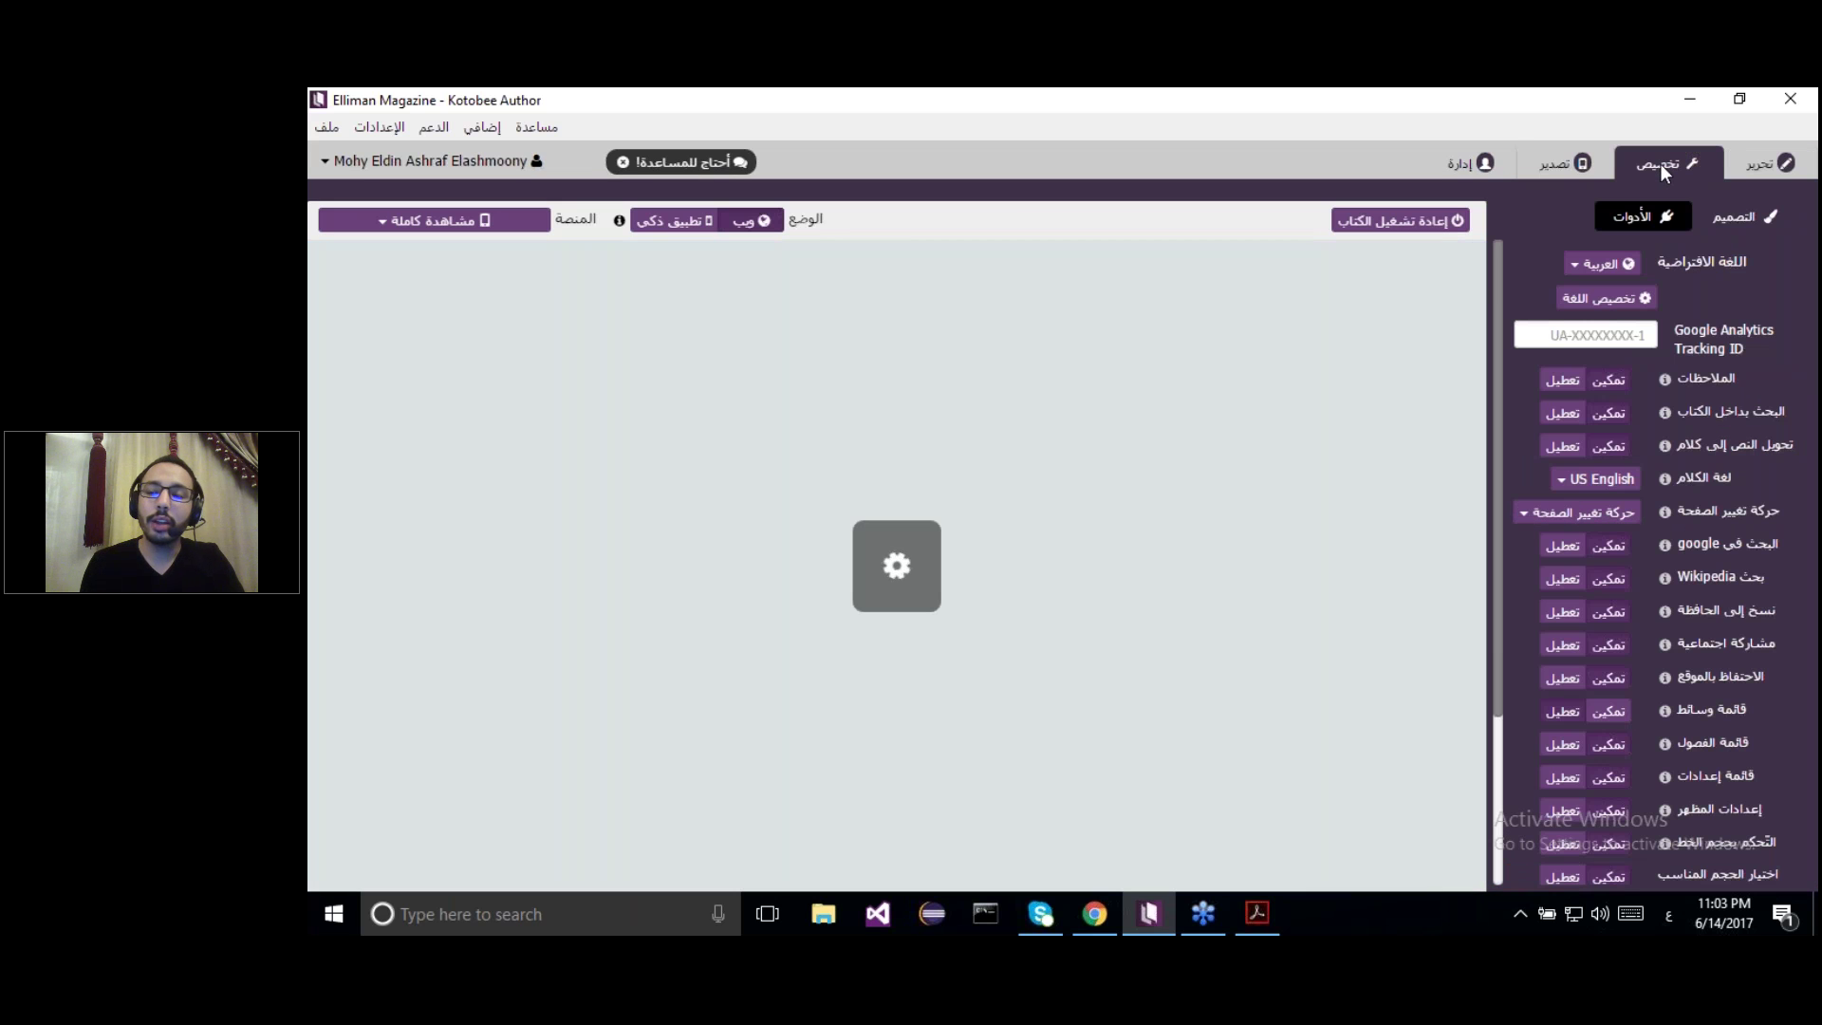
pyautogui.click(1725, 213)
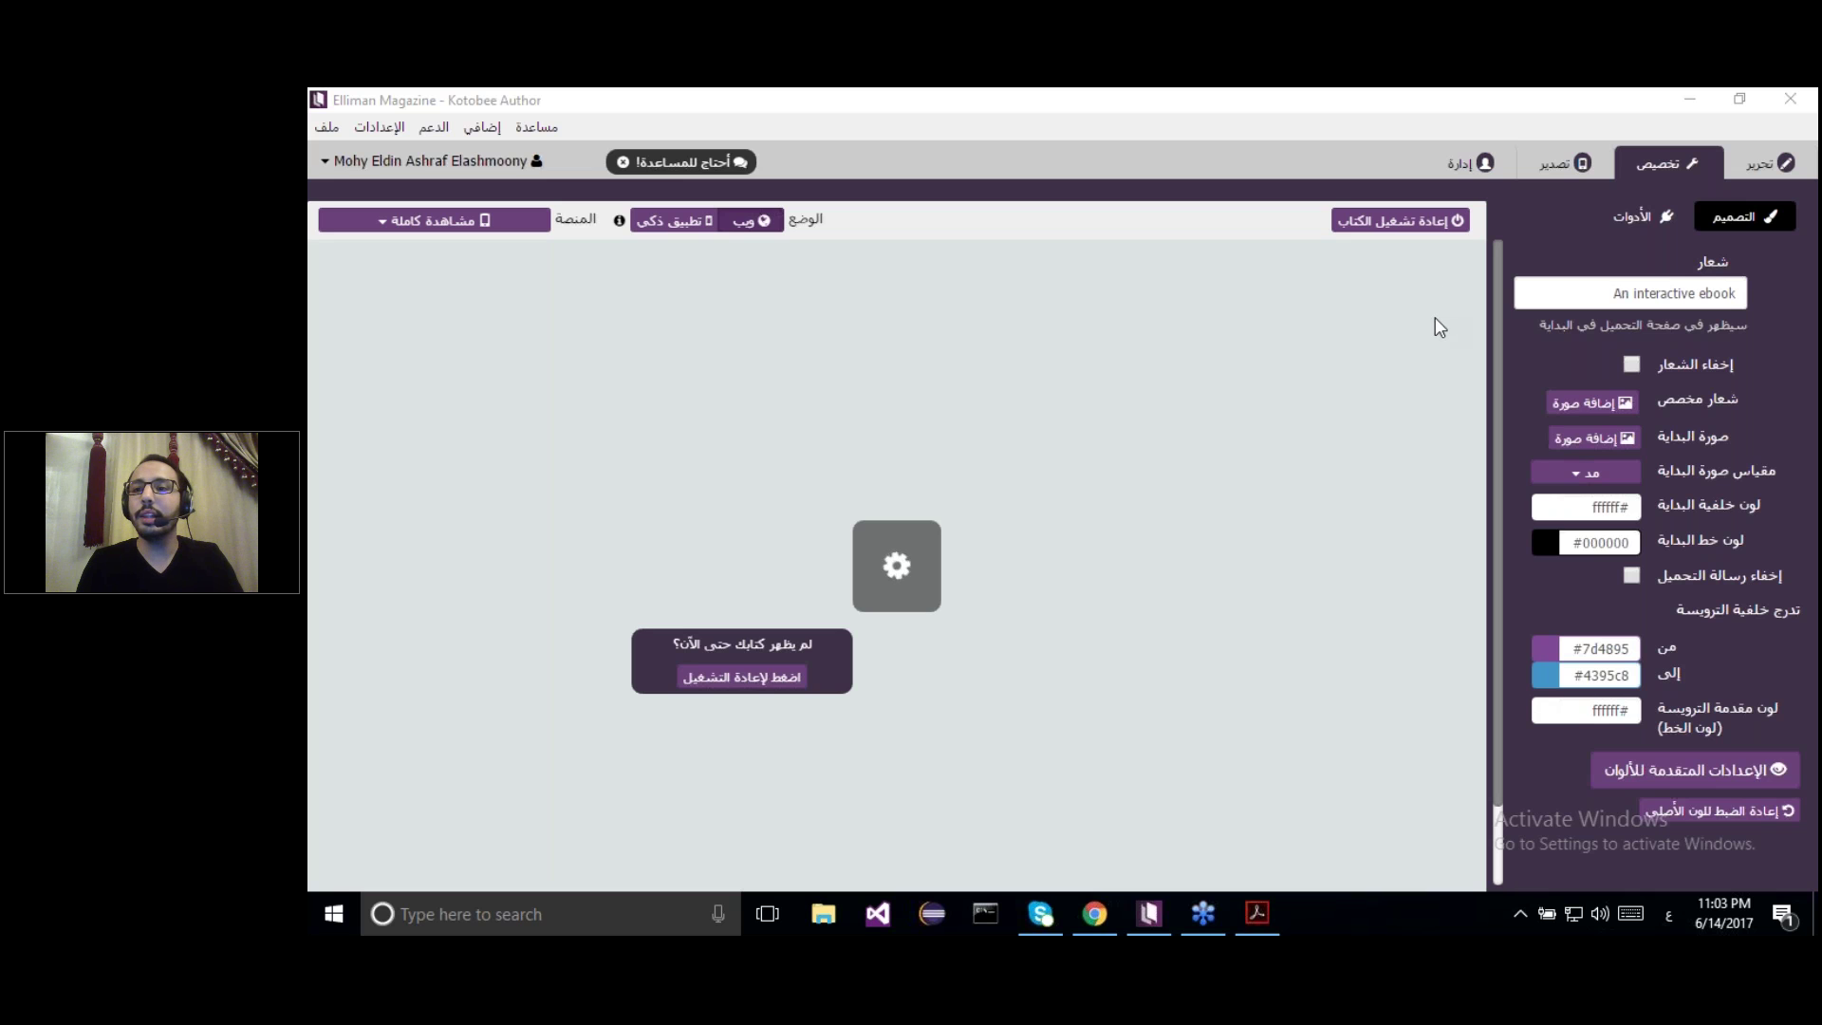
pyautogui.click(1545, 211)
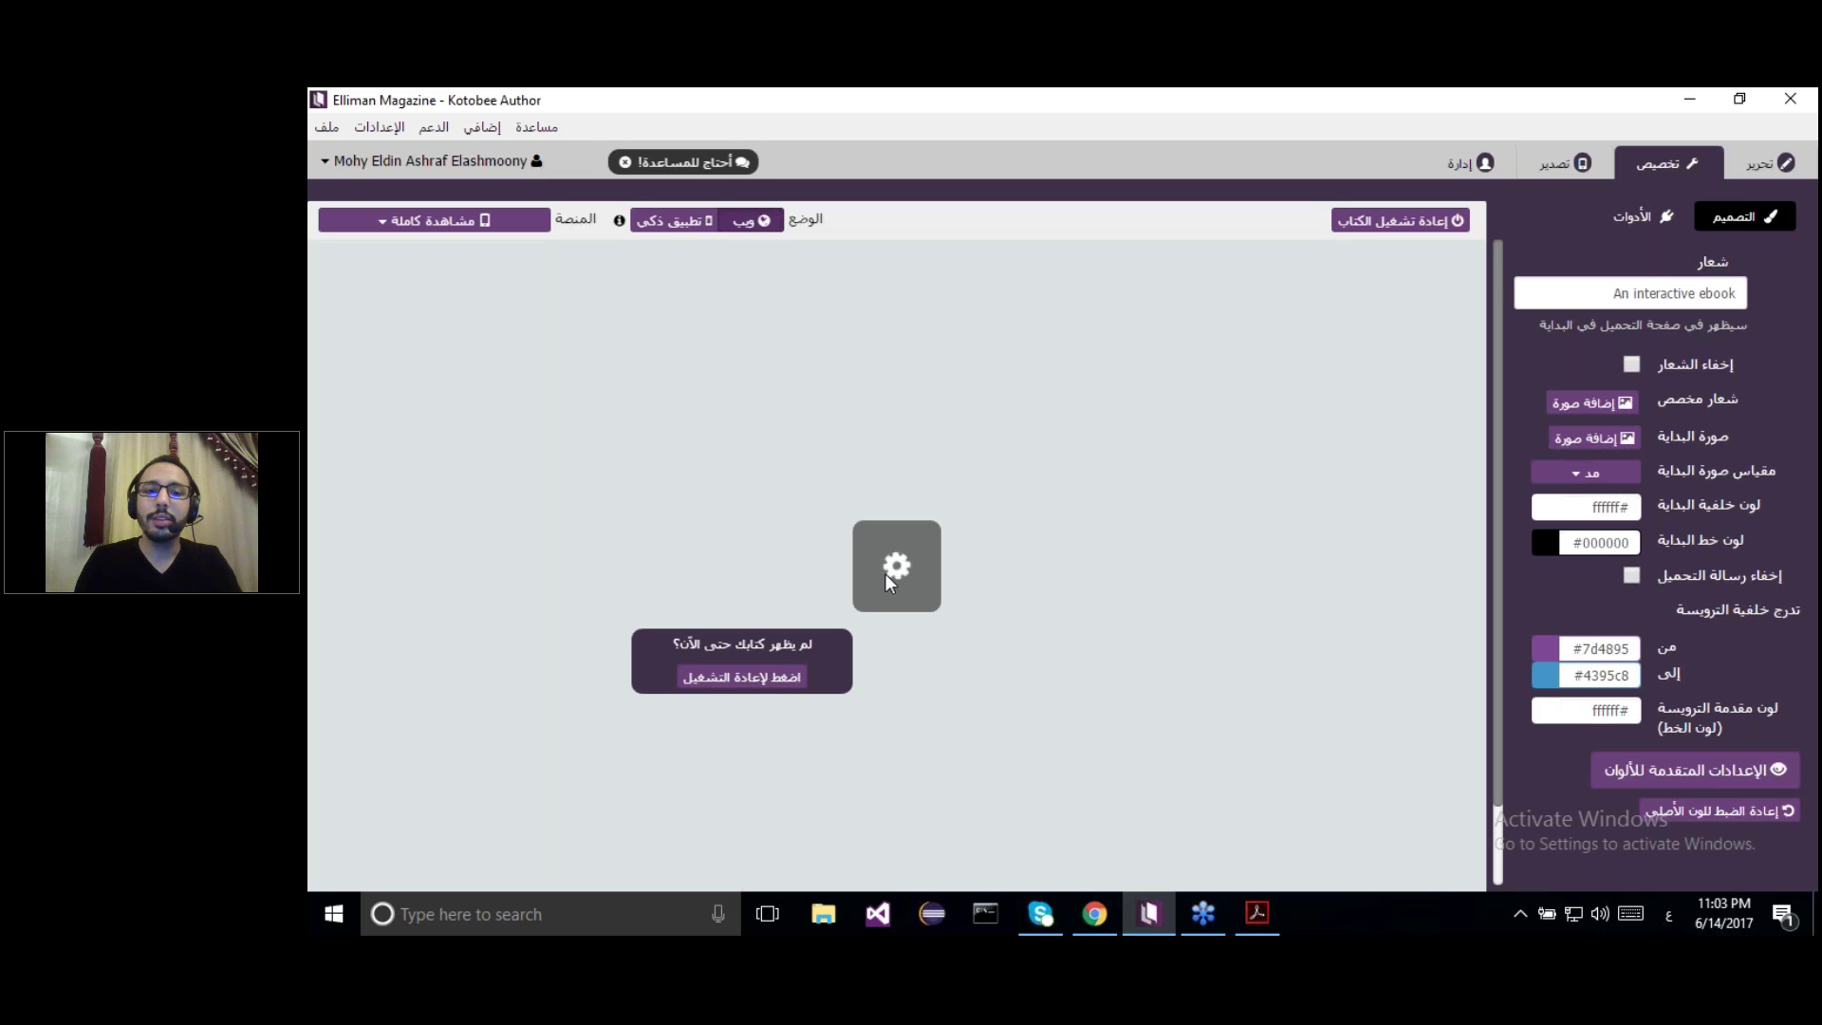
pyautogui.click(773, 672)
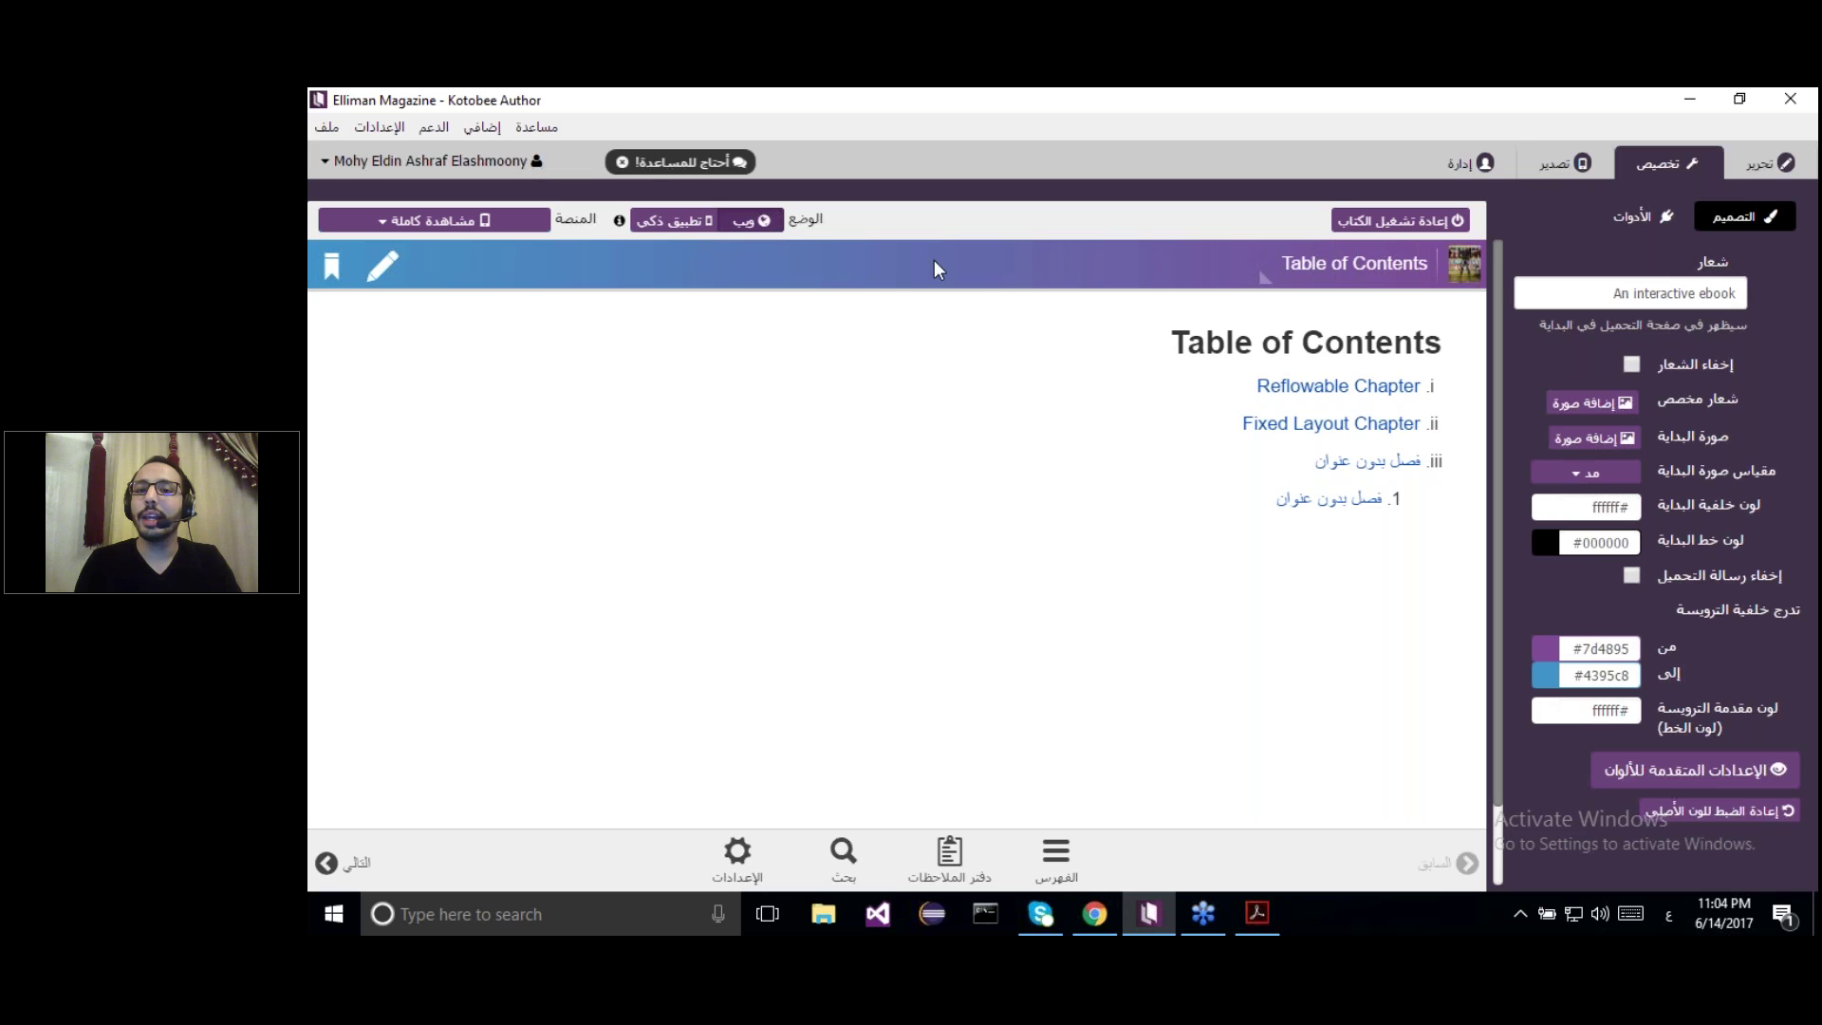
# Set the header background gradient to run from green #1ed631 to light blue #b0d4eb
pyautogui.click(1621, 650)
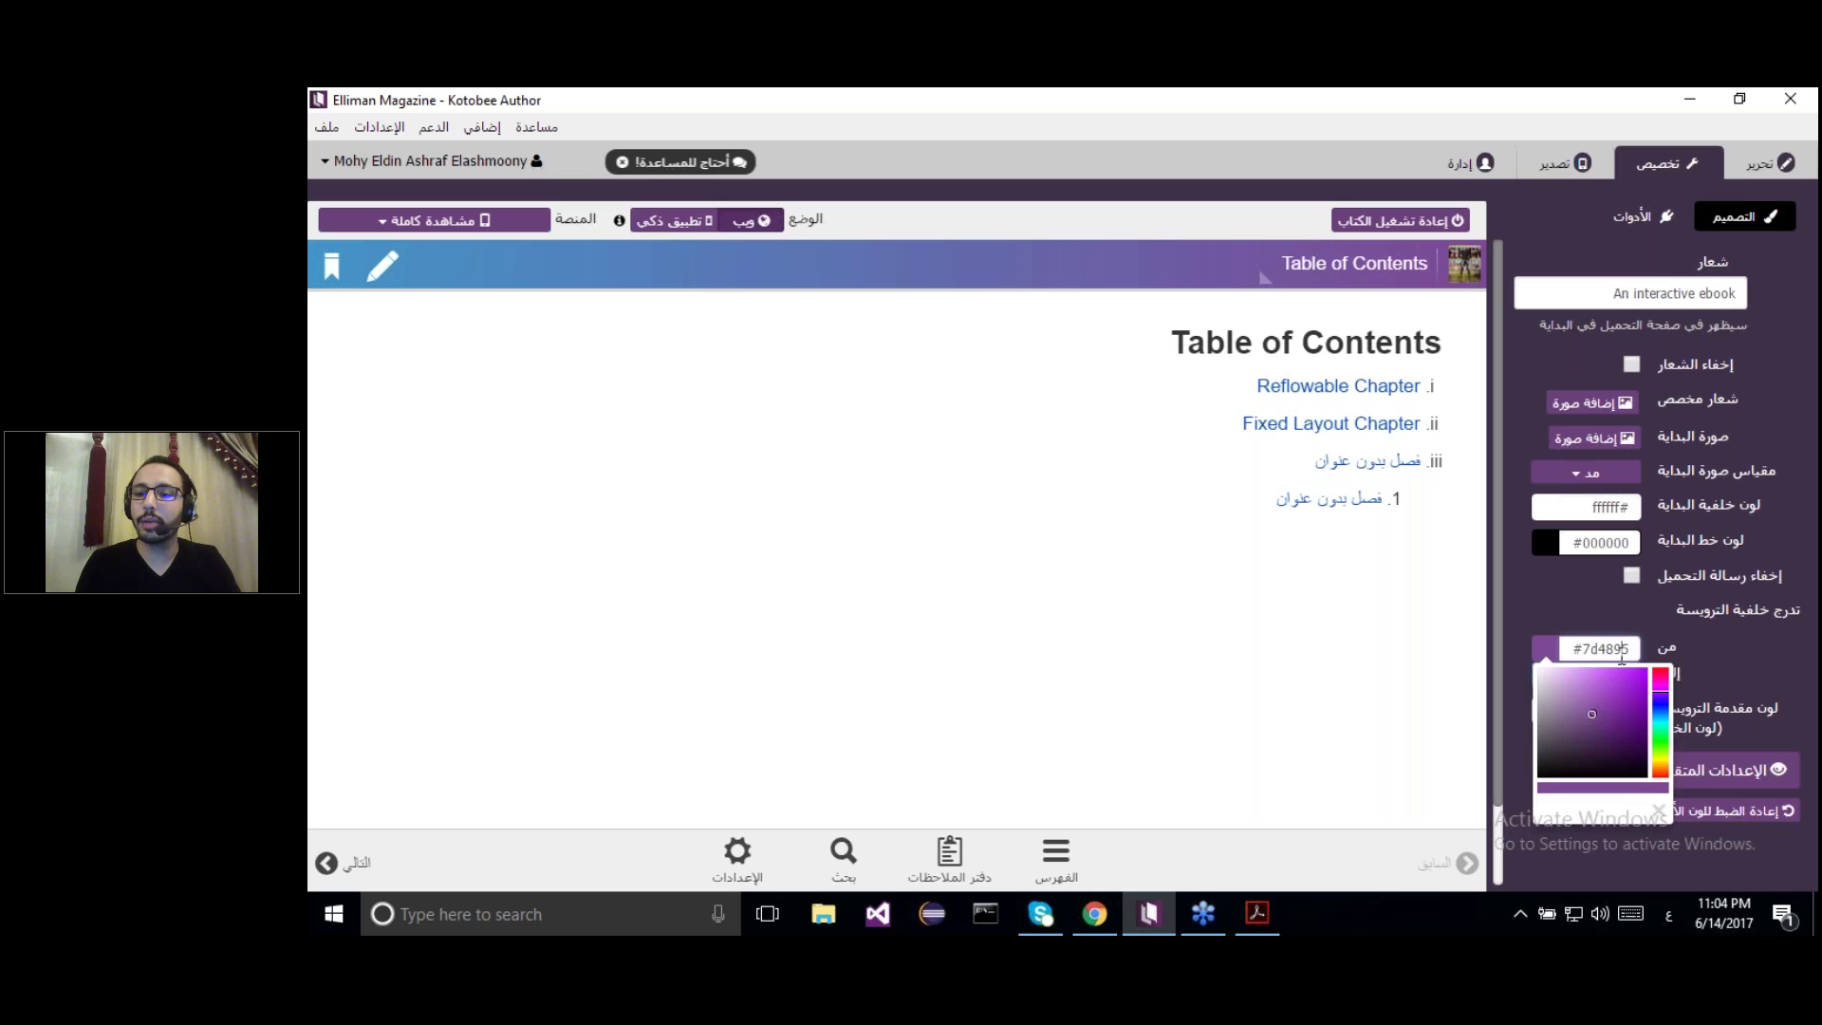
pyautogui.write('#489550')
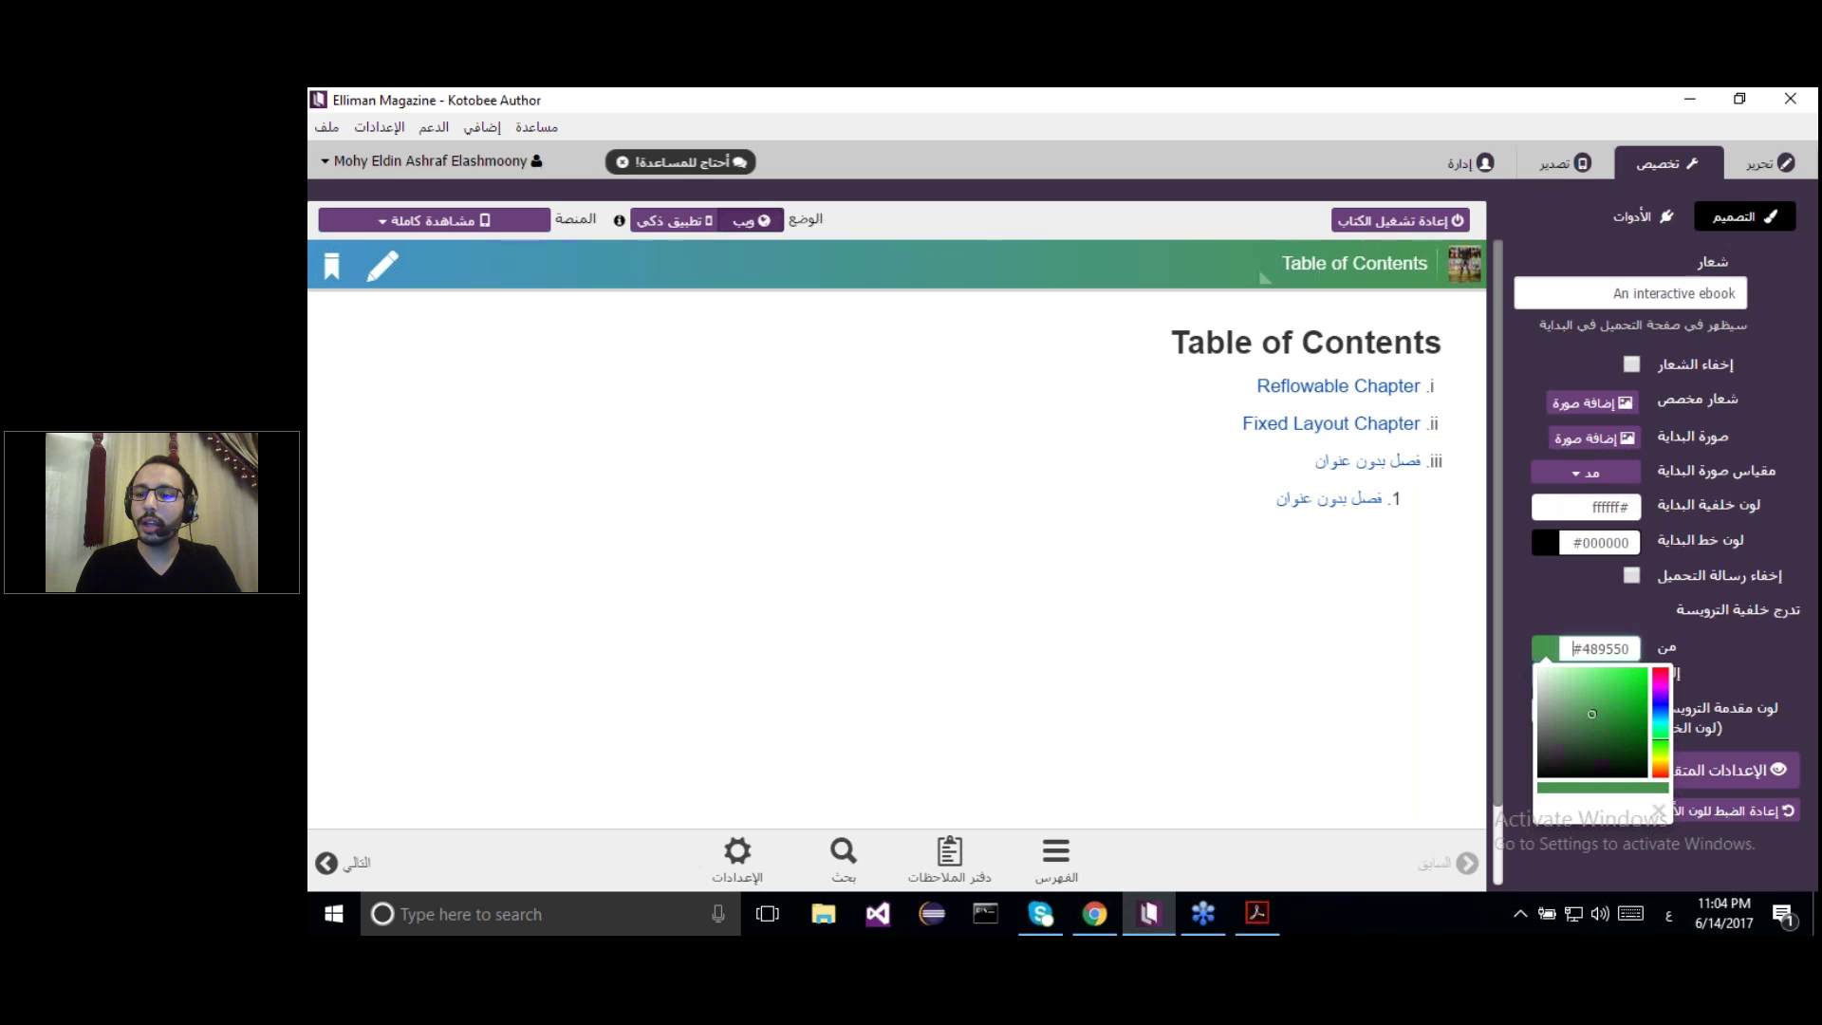
pyautogui.click(1628, 683)
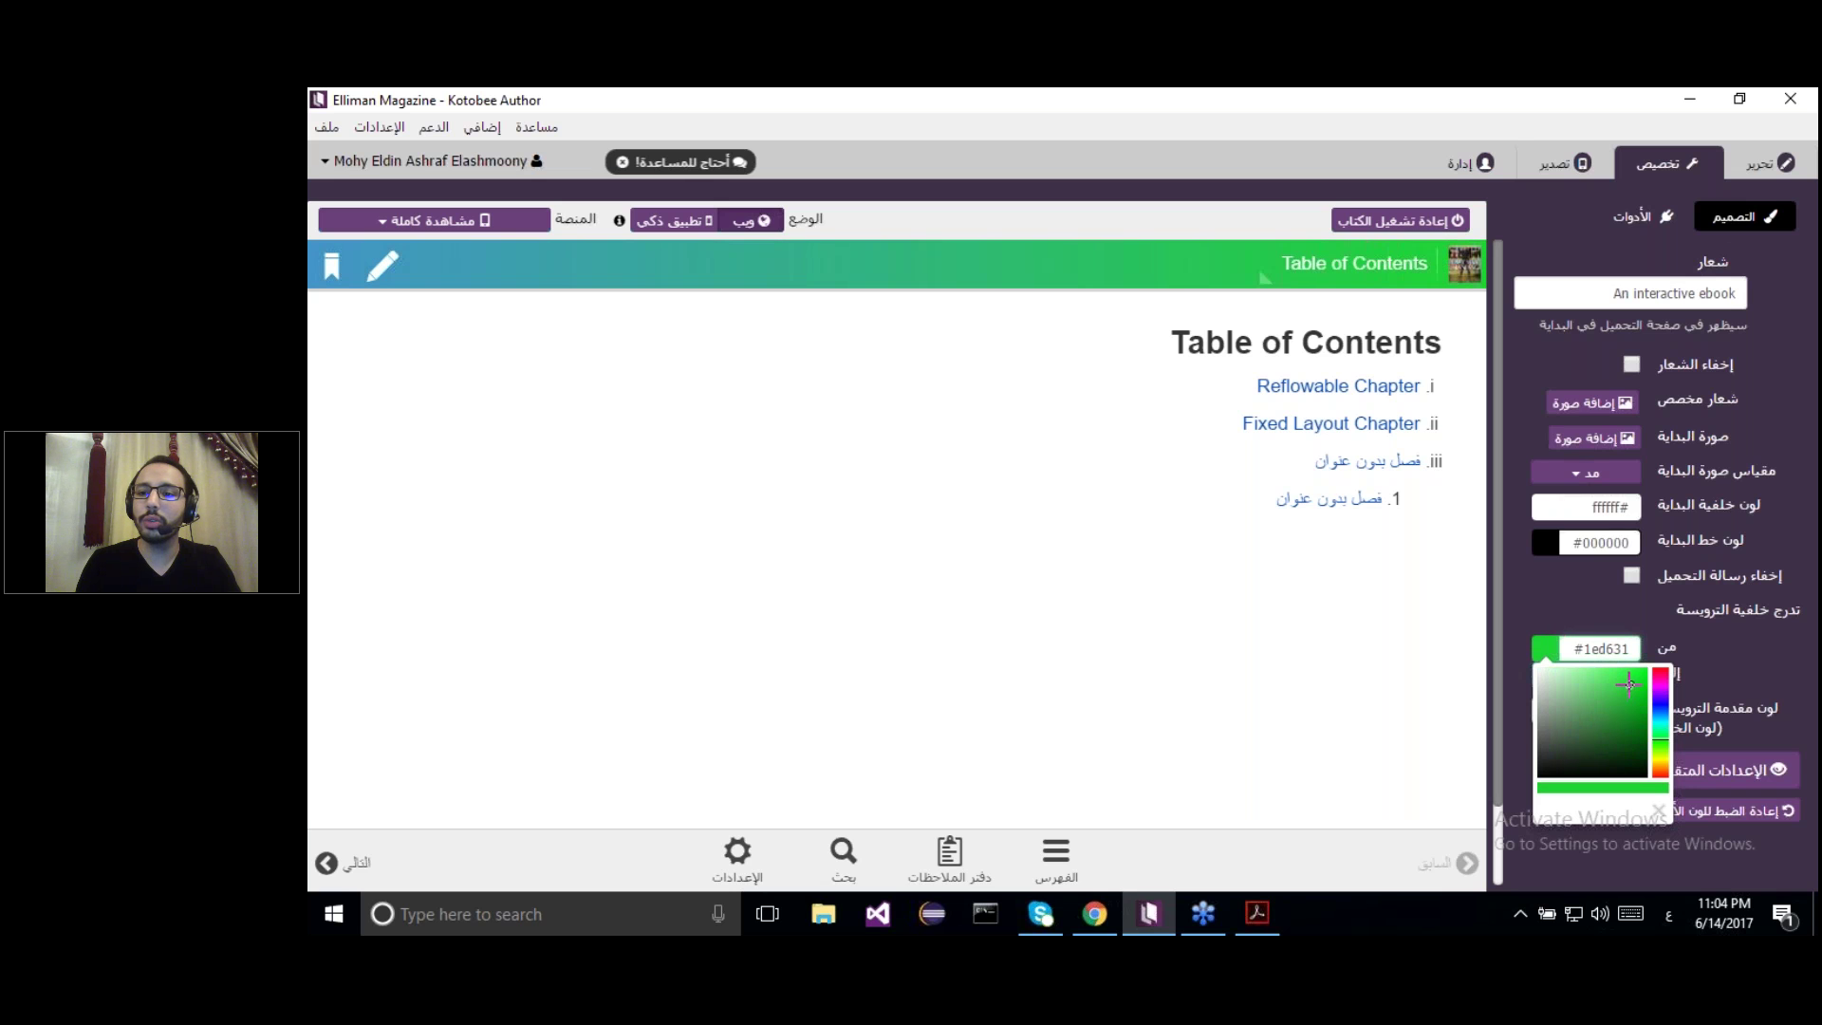
pyautogui.click(1737, 670)
pyautogui.click(1597, 677)
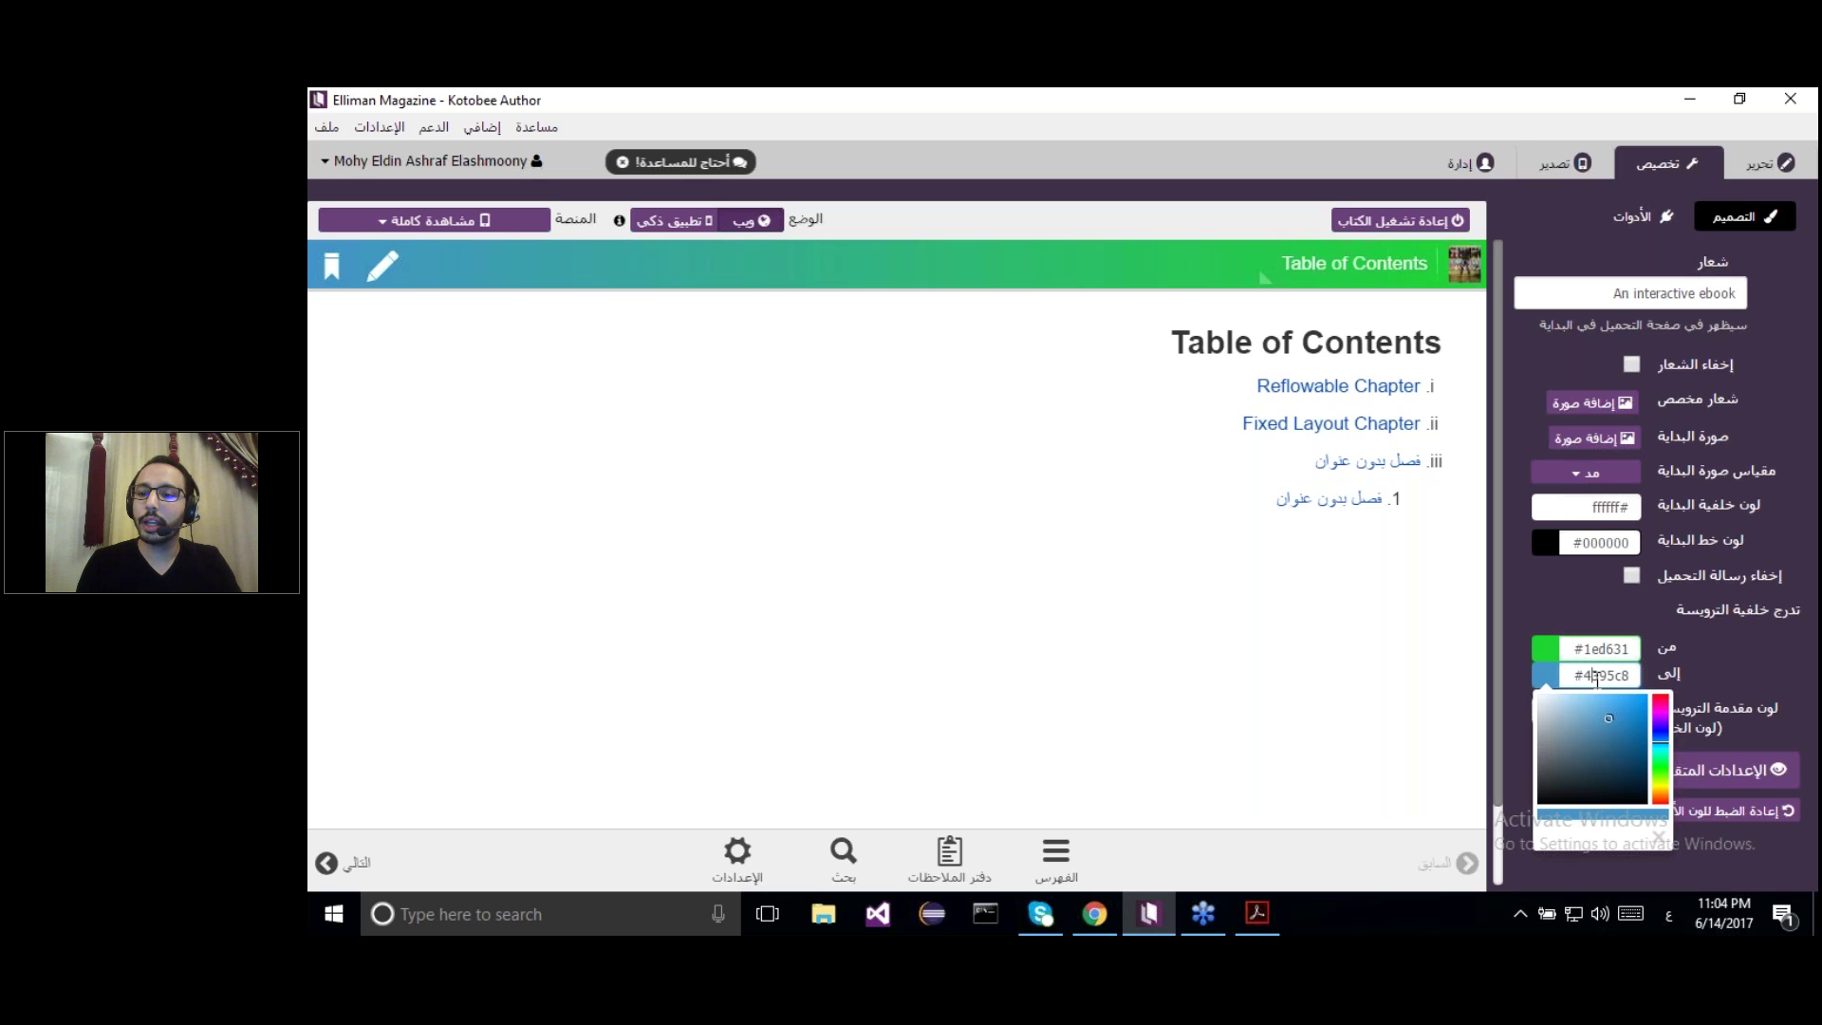
pyautogui.click(1559, 702)
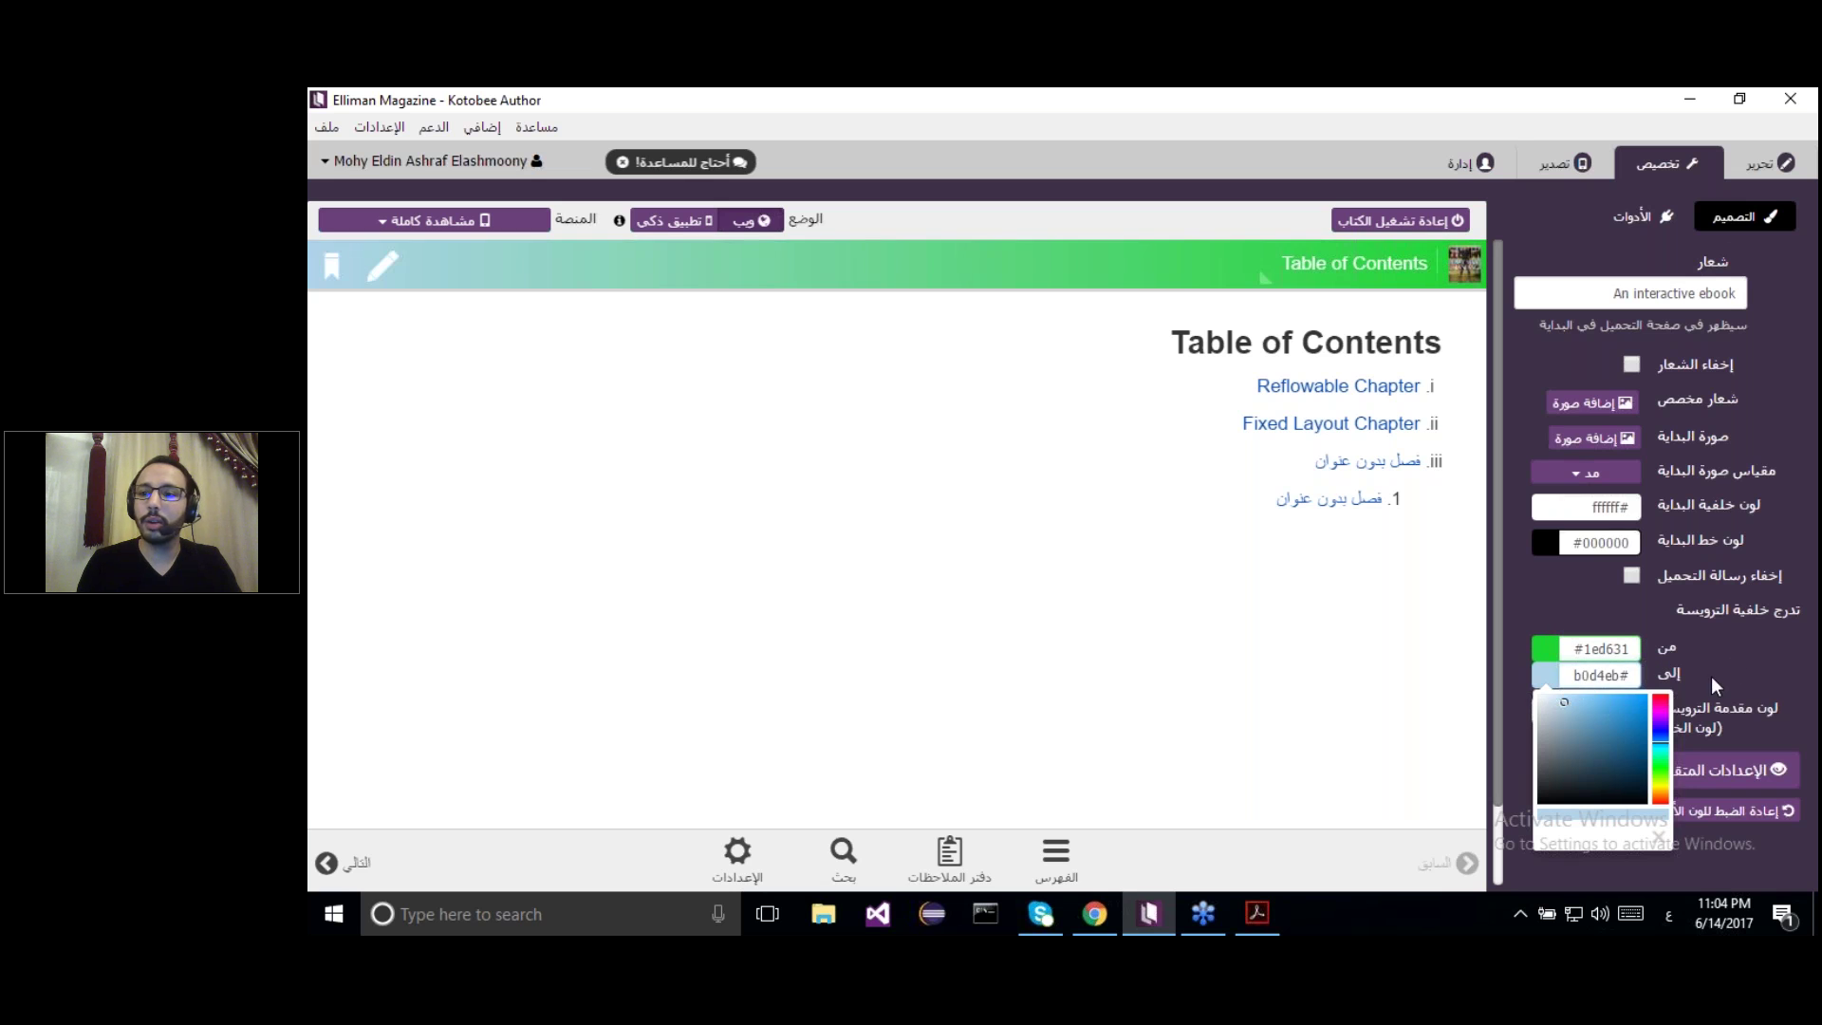
pyautogui.click(1786, 669)
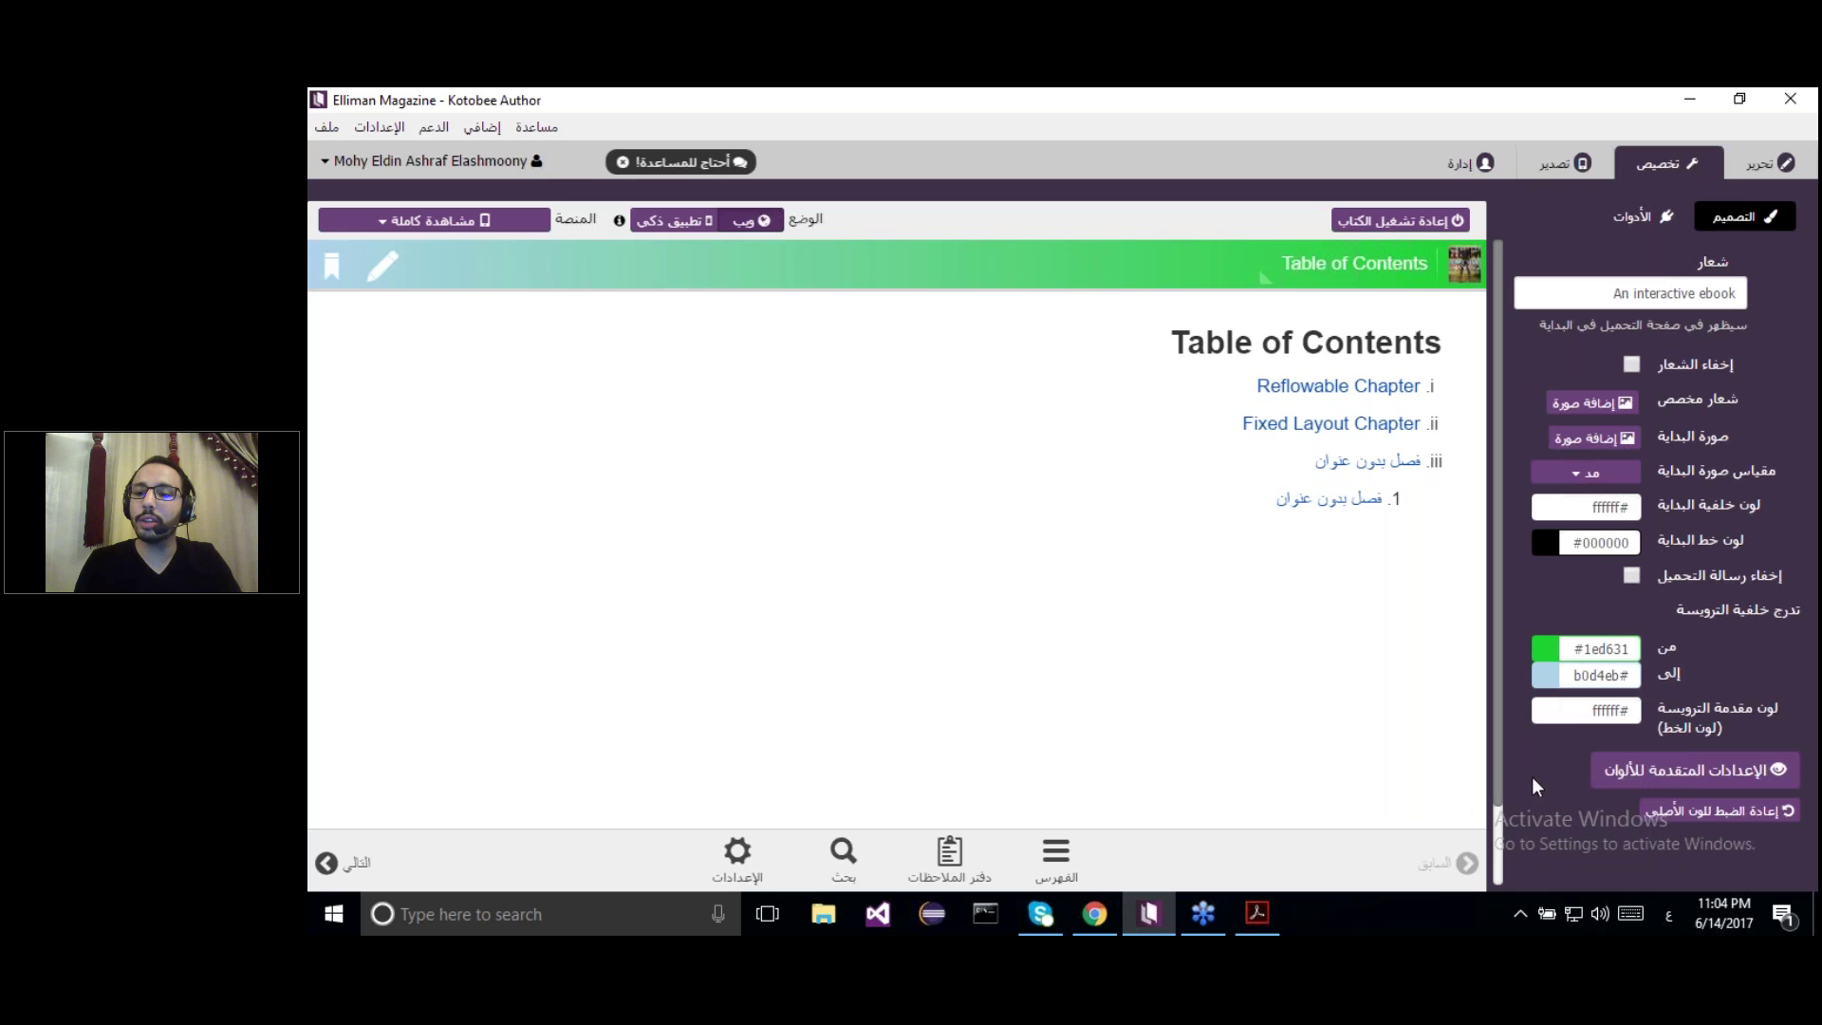
# Expand and review the advanced color settings, and switch to the book's tool settings
pyautogui.click(1615, 776)
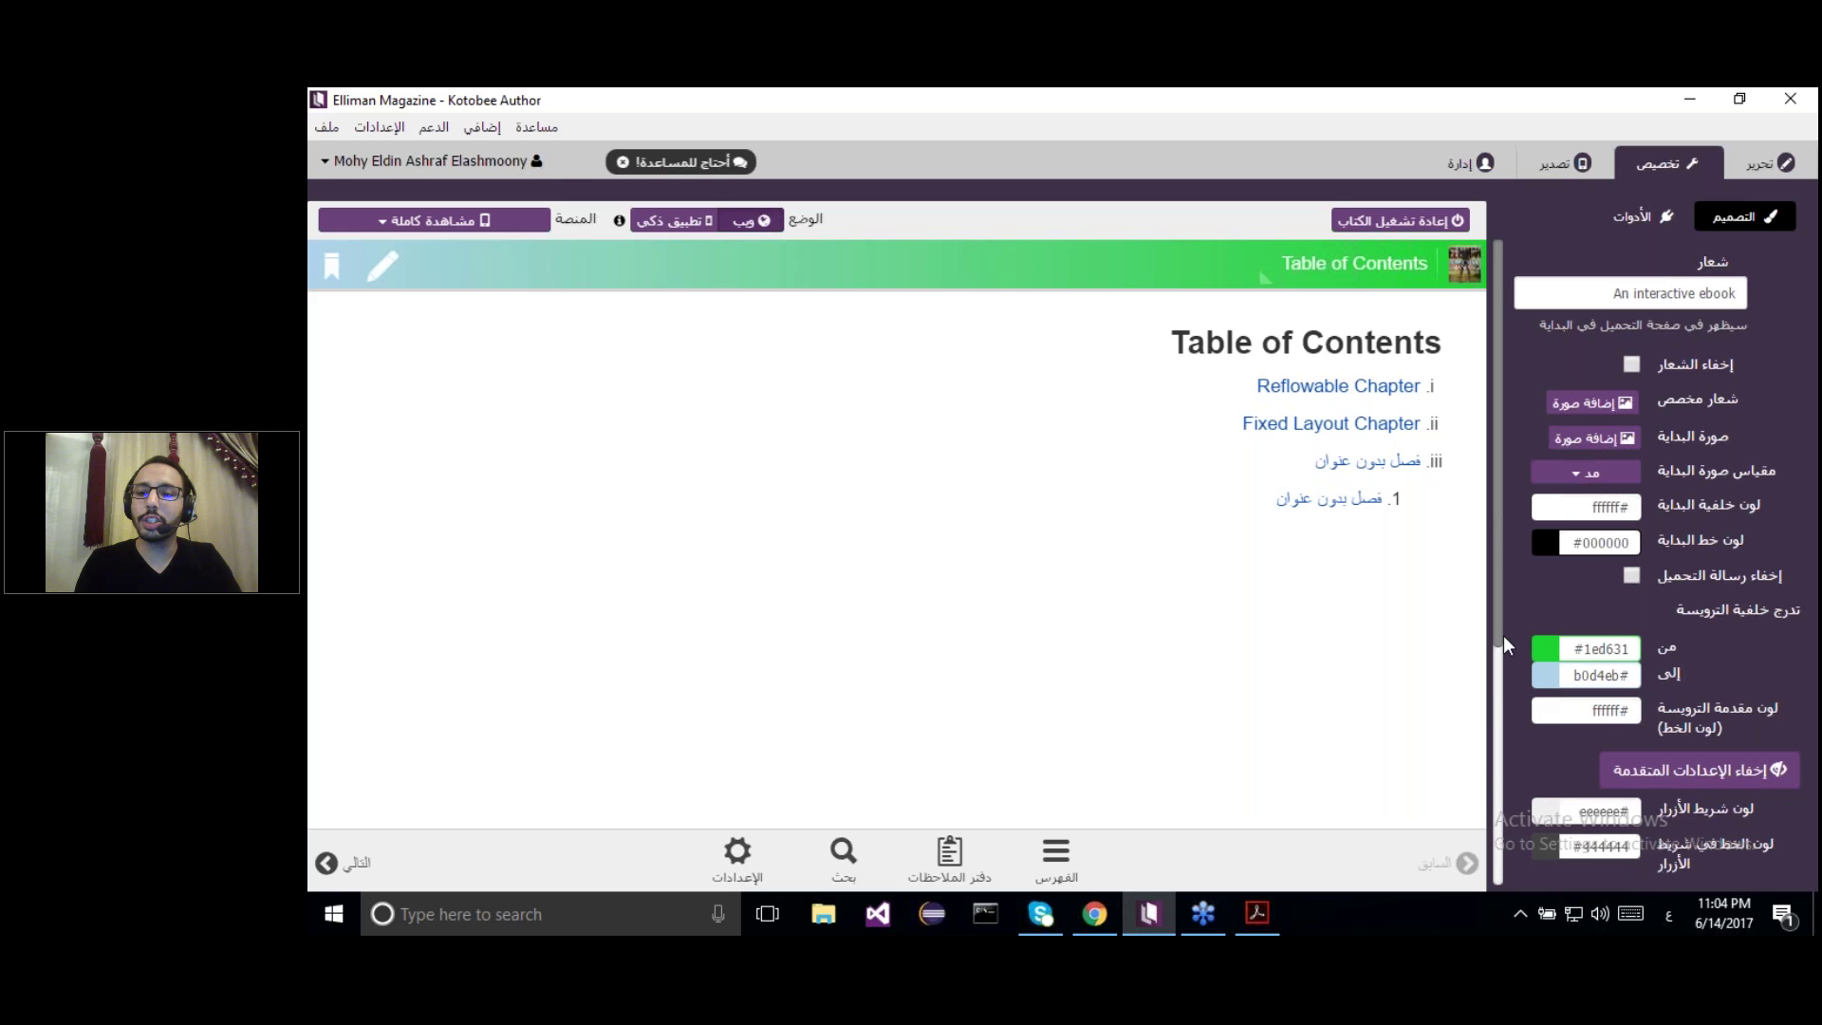
pyautogui.moveTo(1502, 635); pyautogui.dragTo(1505, 784)
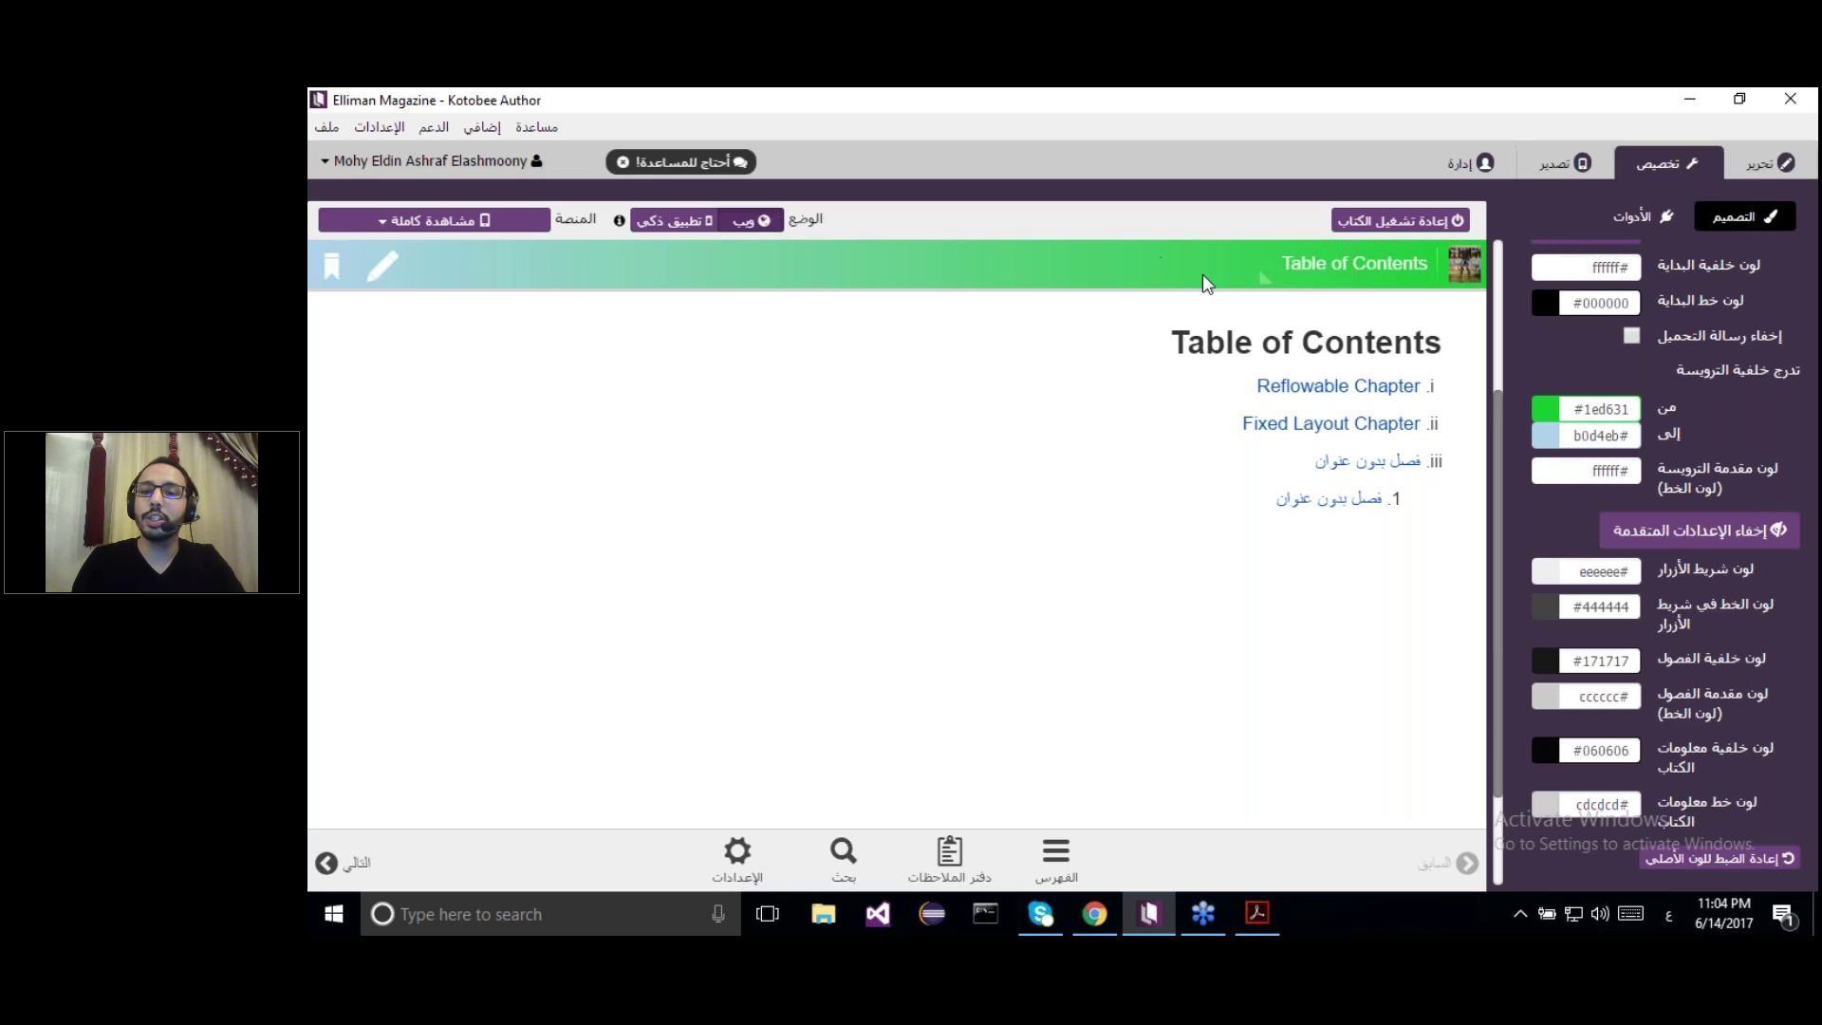
pyautogui.click(1637, 217)
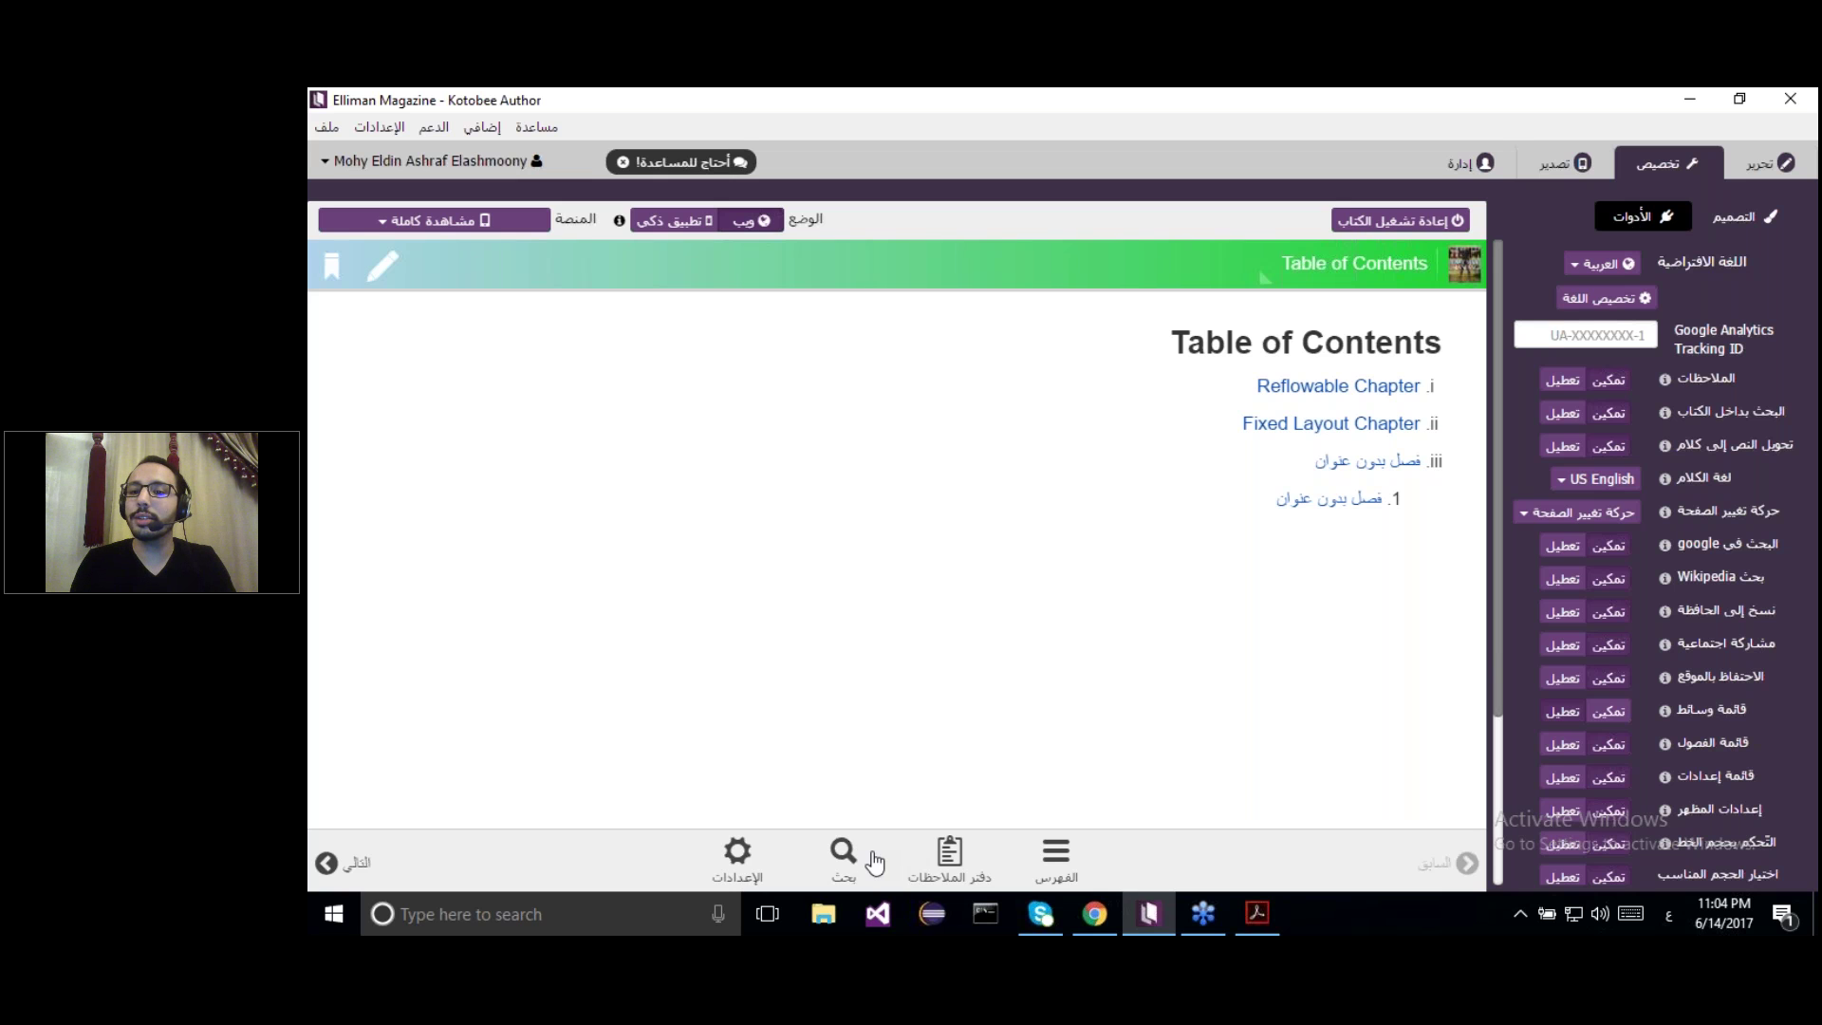
# Check the reader toolbar of the Health And Fitness ebook in Chrome, and return to Kotobee Author to review the tool settings
pyautogui.click(1112, 918)
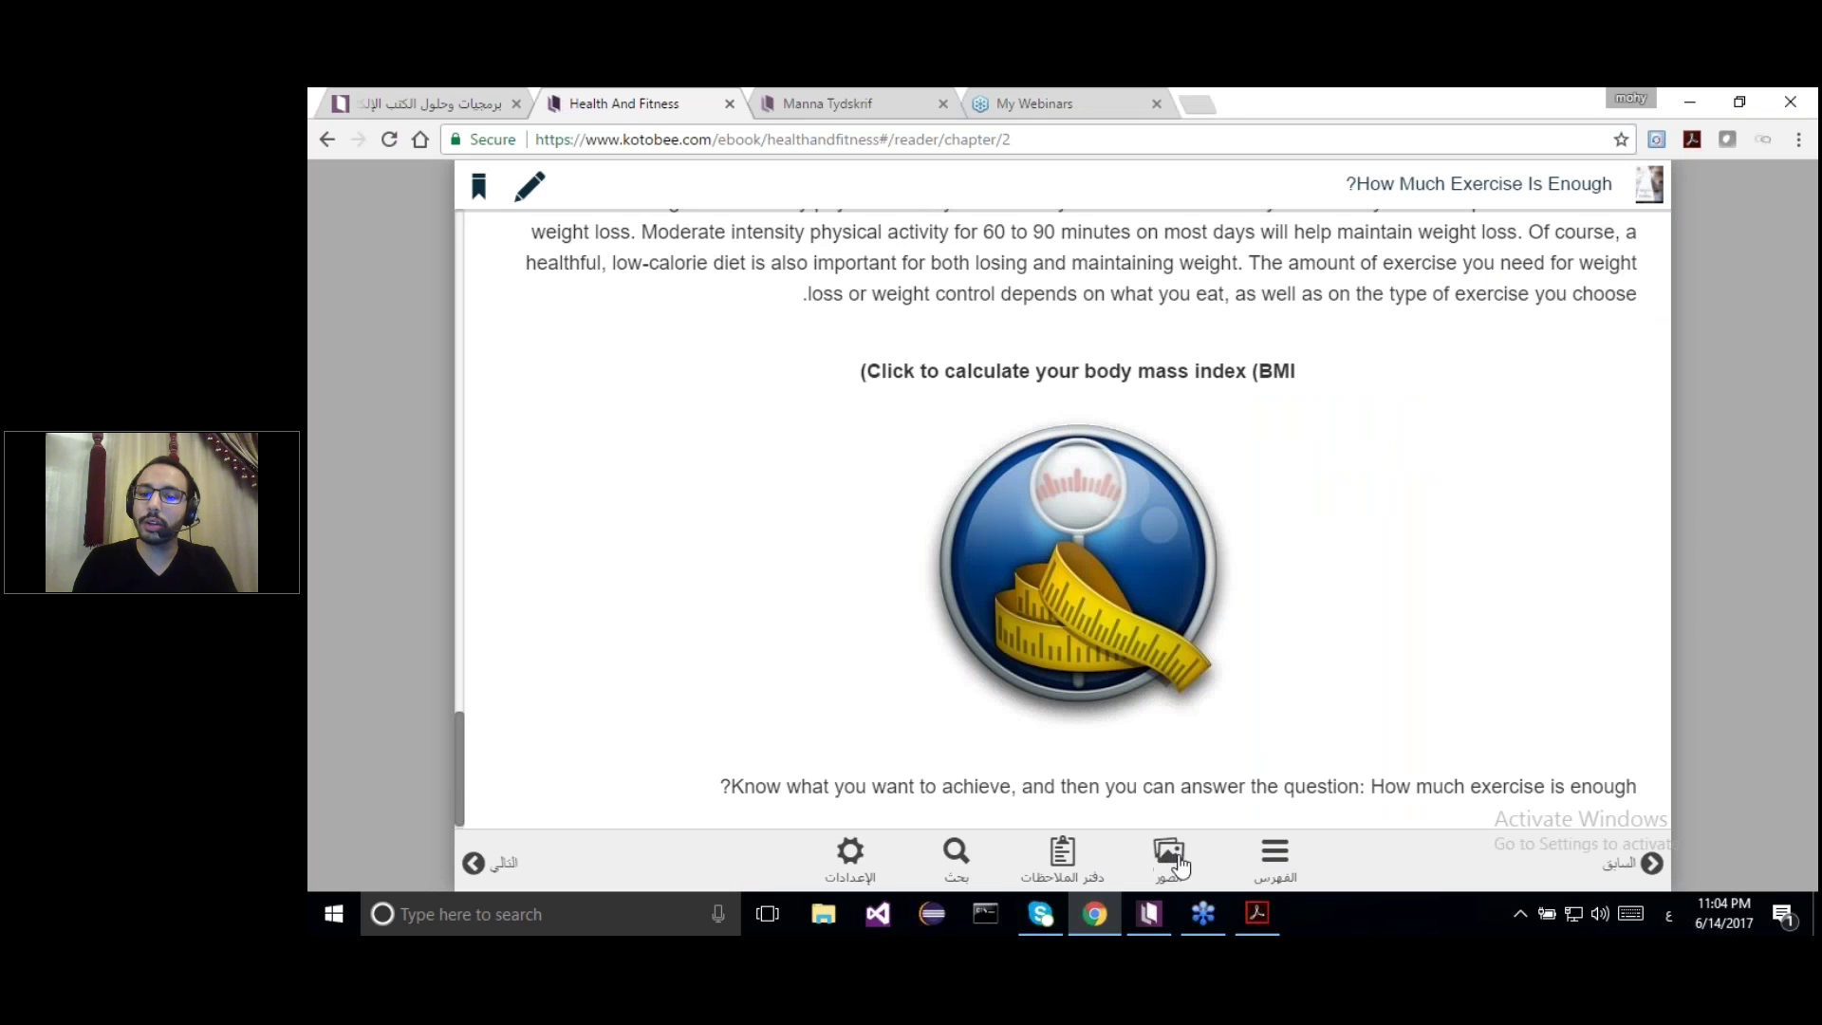
pyautogui.click(1149, 913)
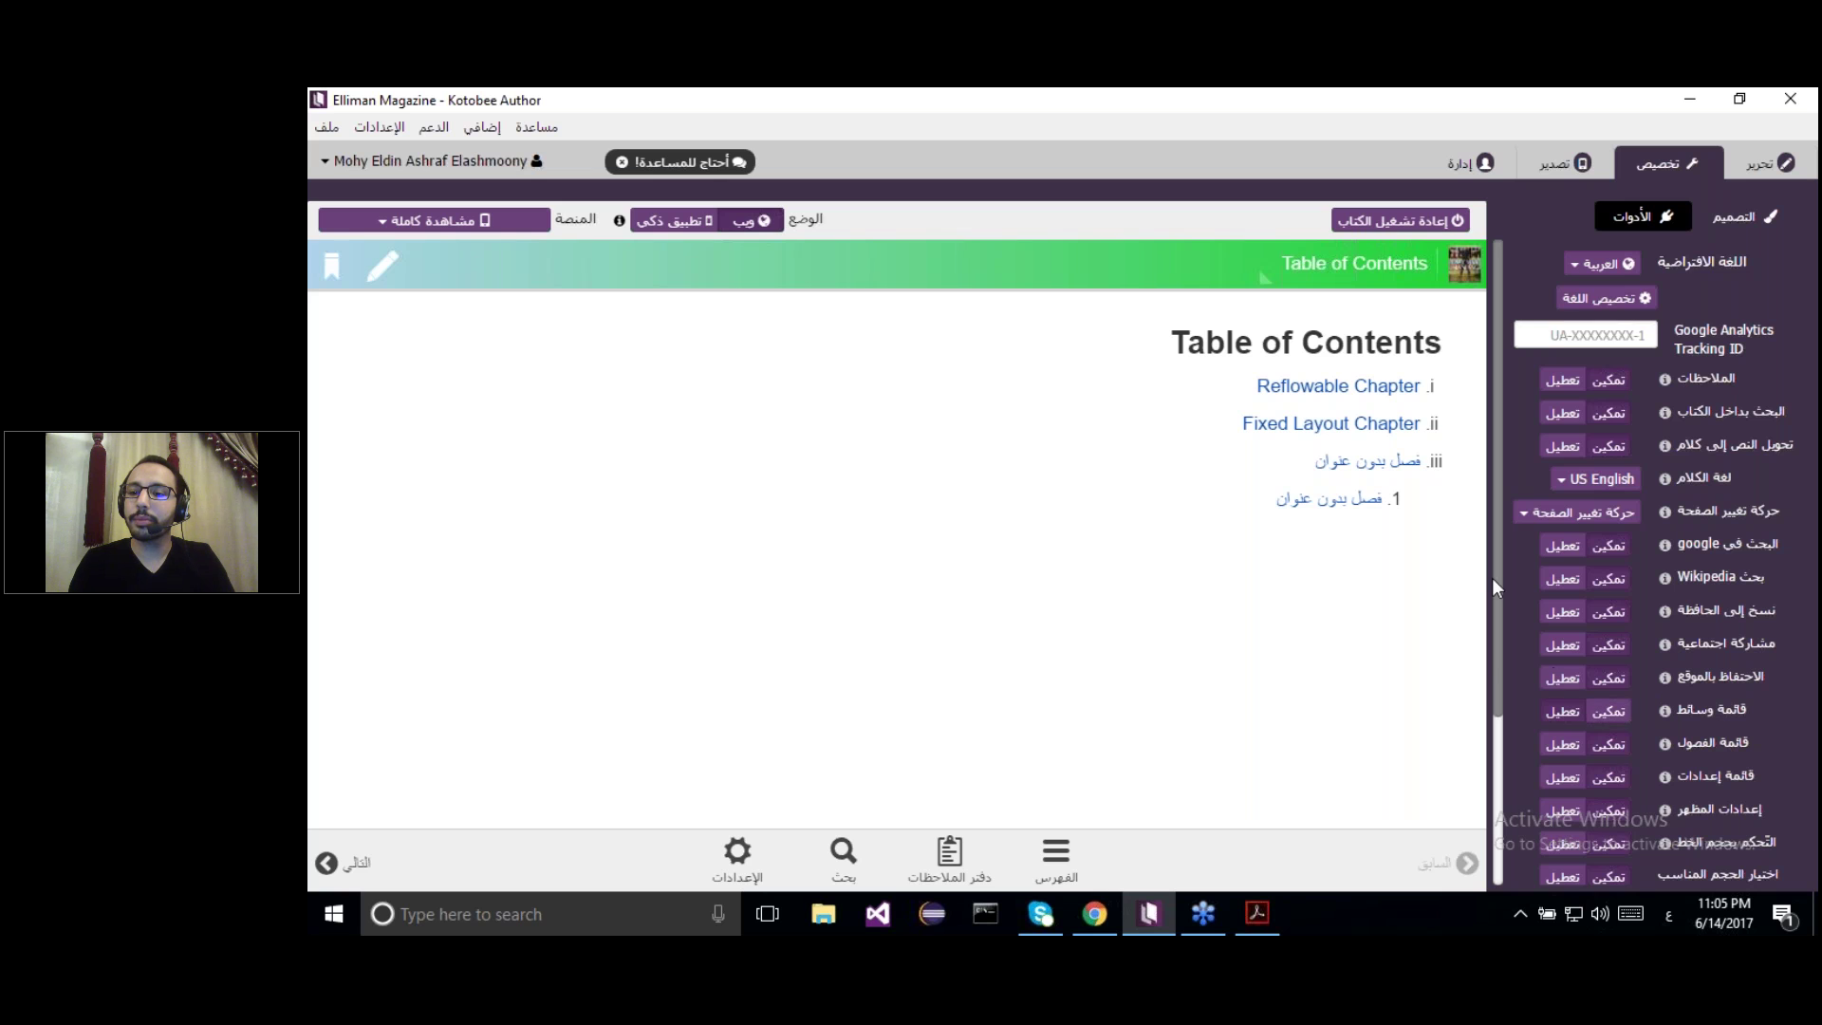
pyautogui.moveTo(1494, 584); pyautogui.dragTo(1495, 627)
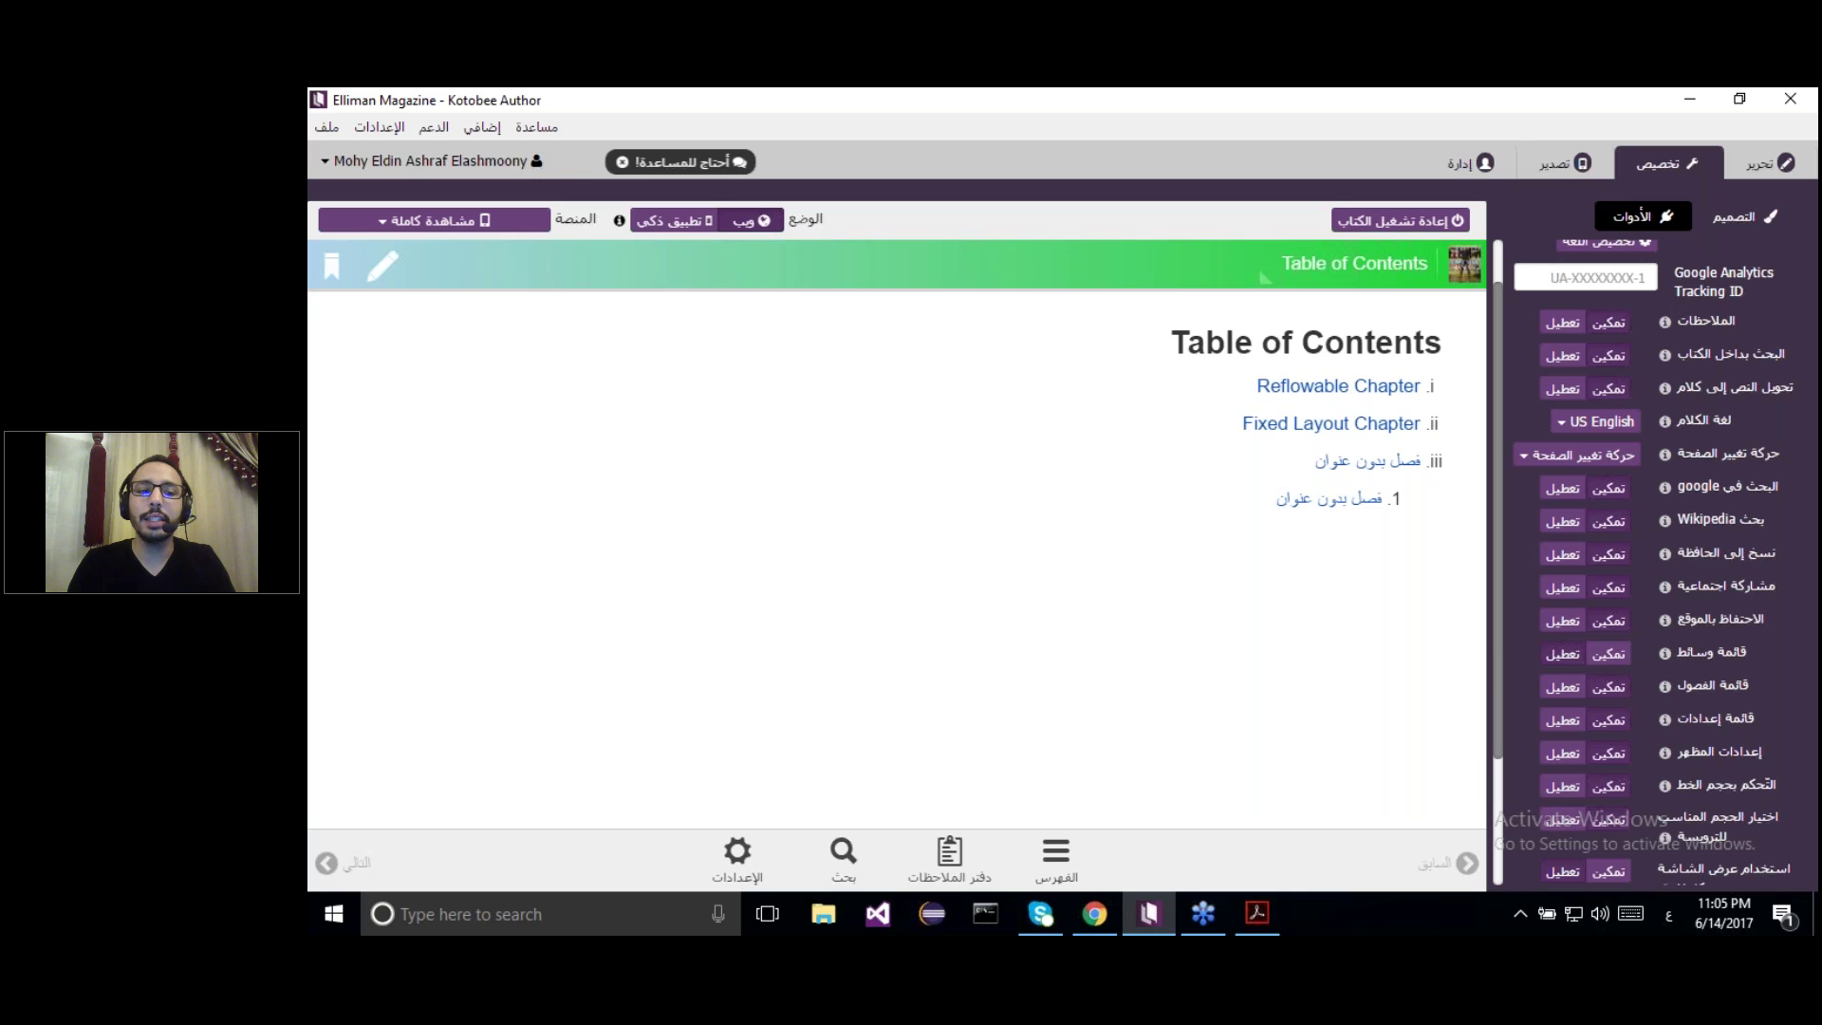
# Advance the book preview to the Reflowable Chapter, select the word "defined" to show the text tools, and clear the selection
pyautogui.click(327, 862)
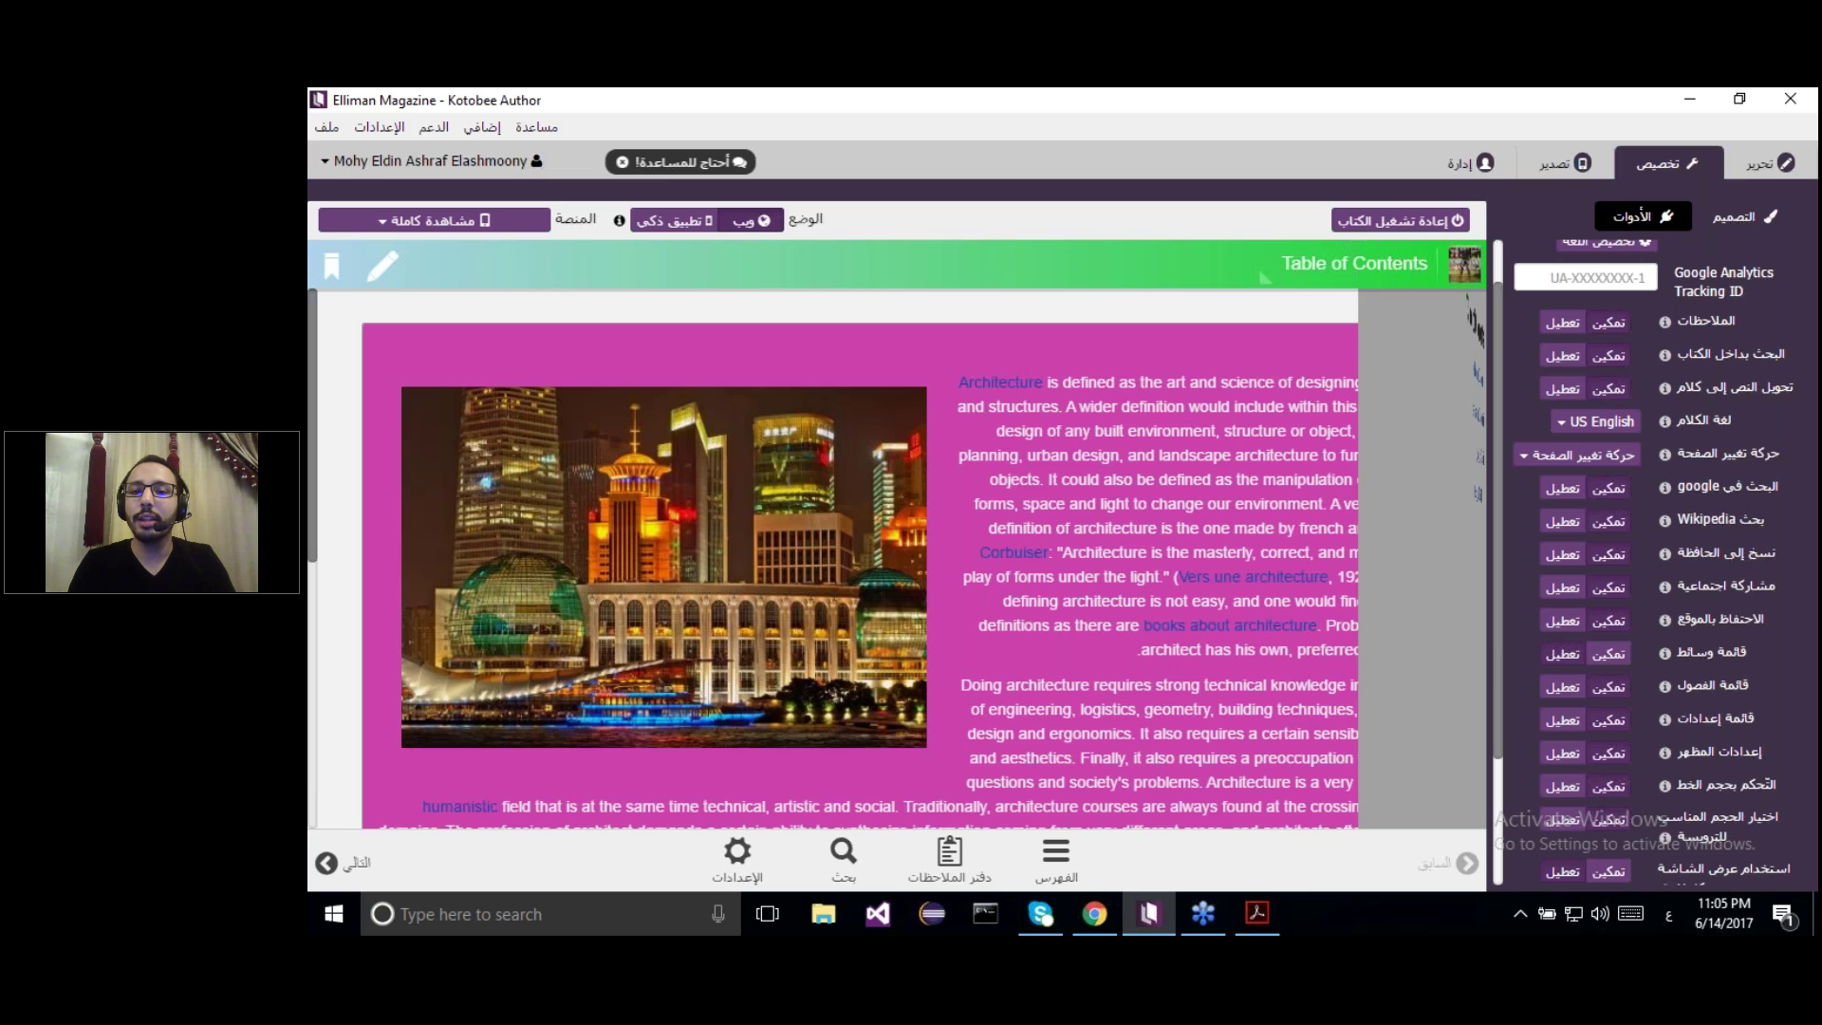
pyautogui.doubleClick(1101, 383)
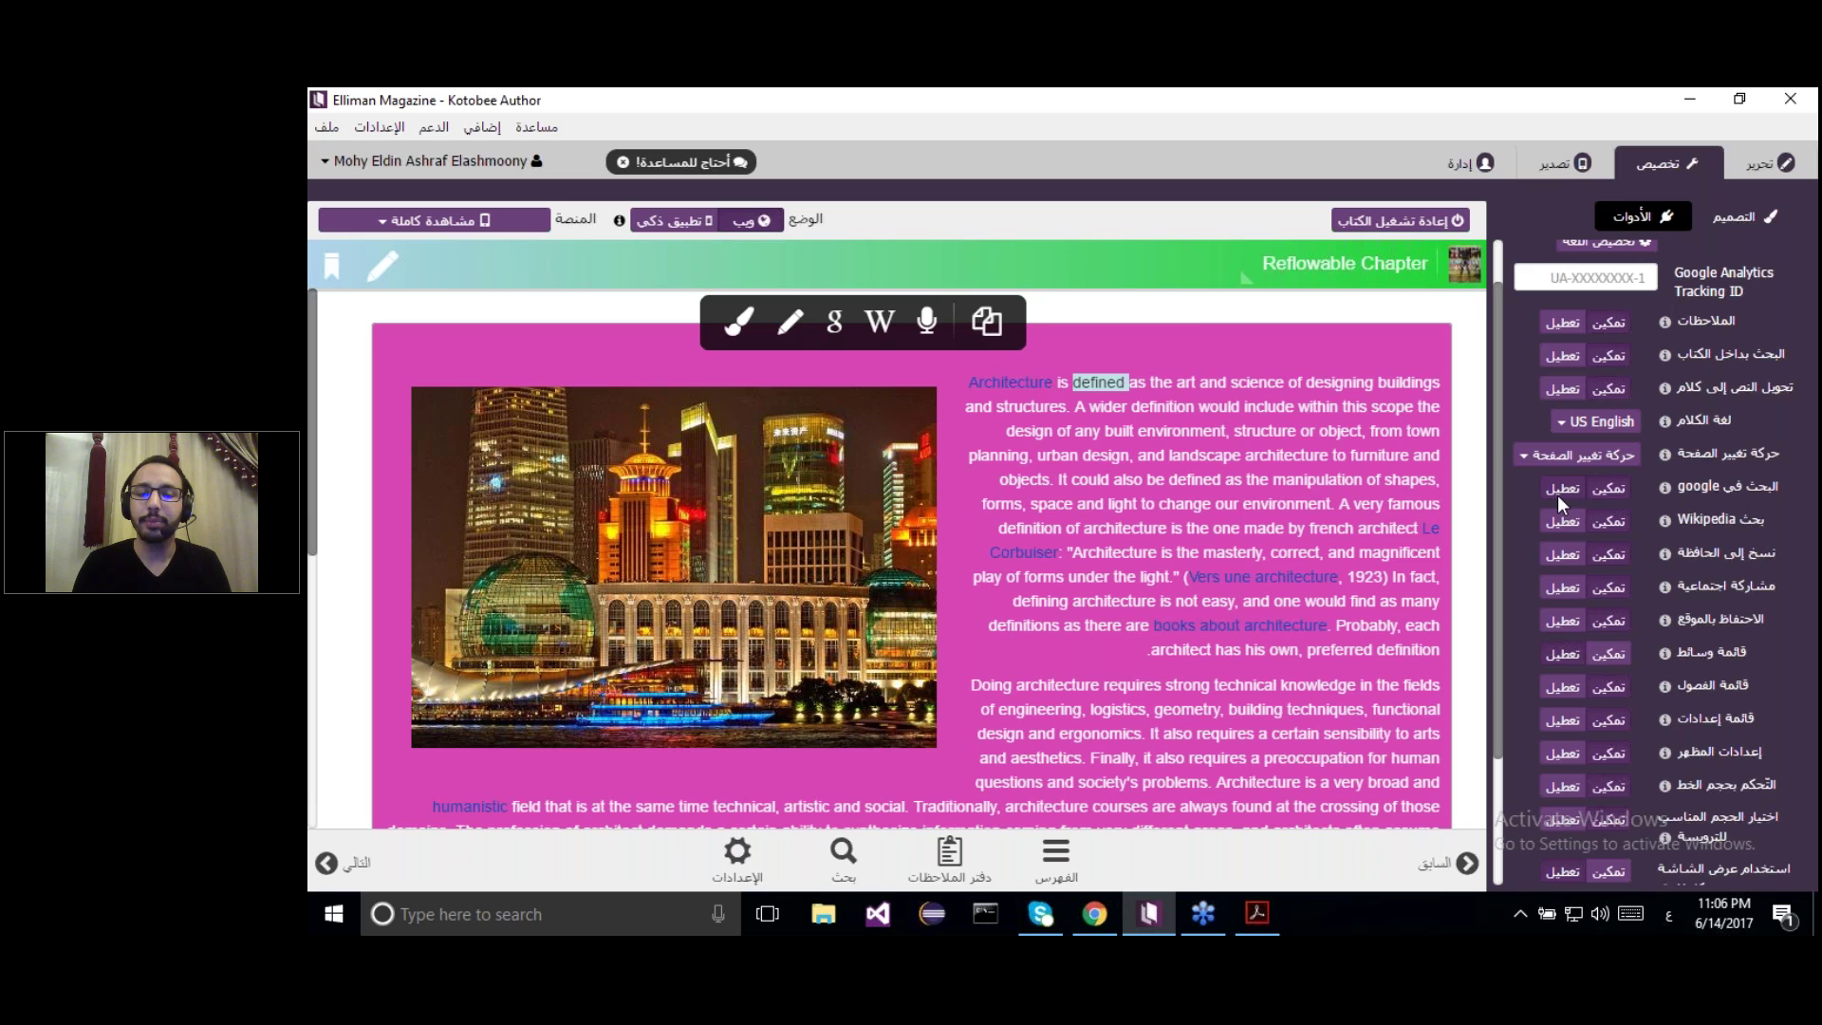
pyautogui.click(1195, 305)
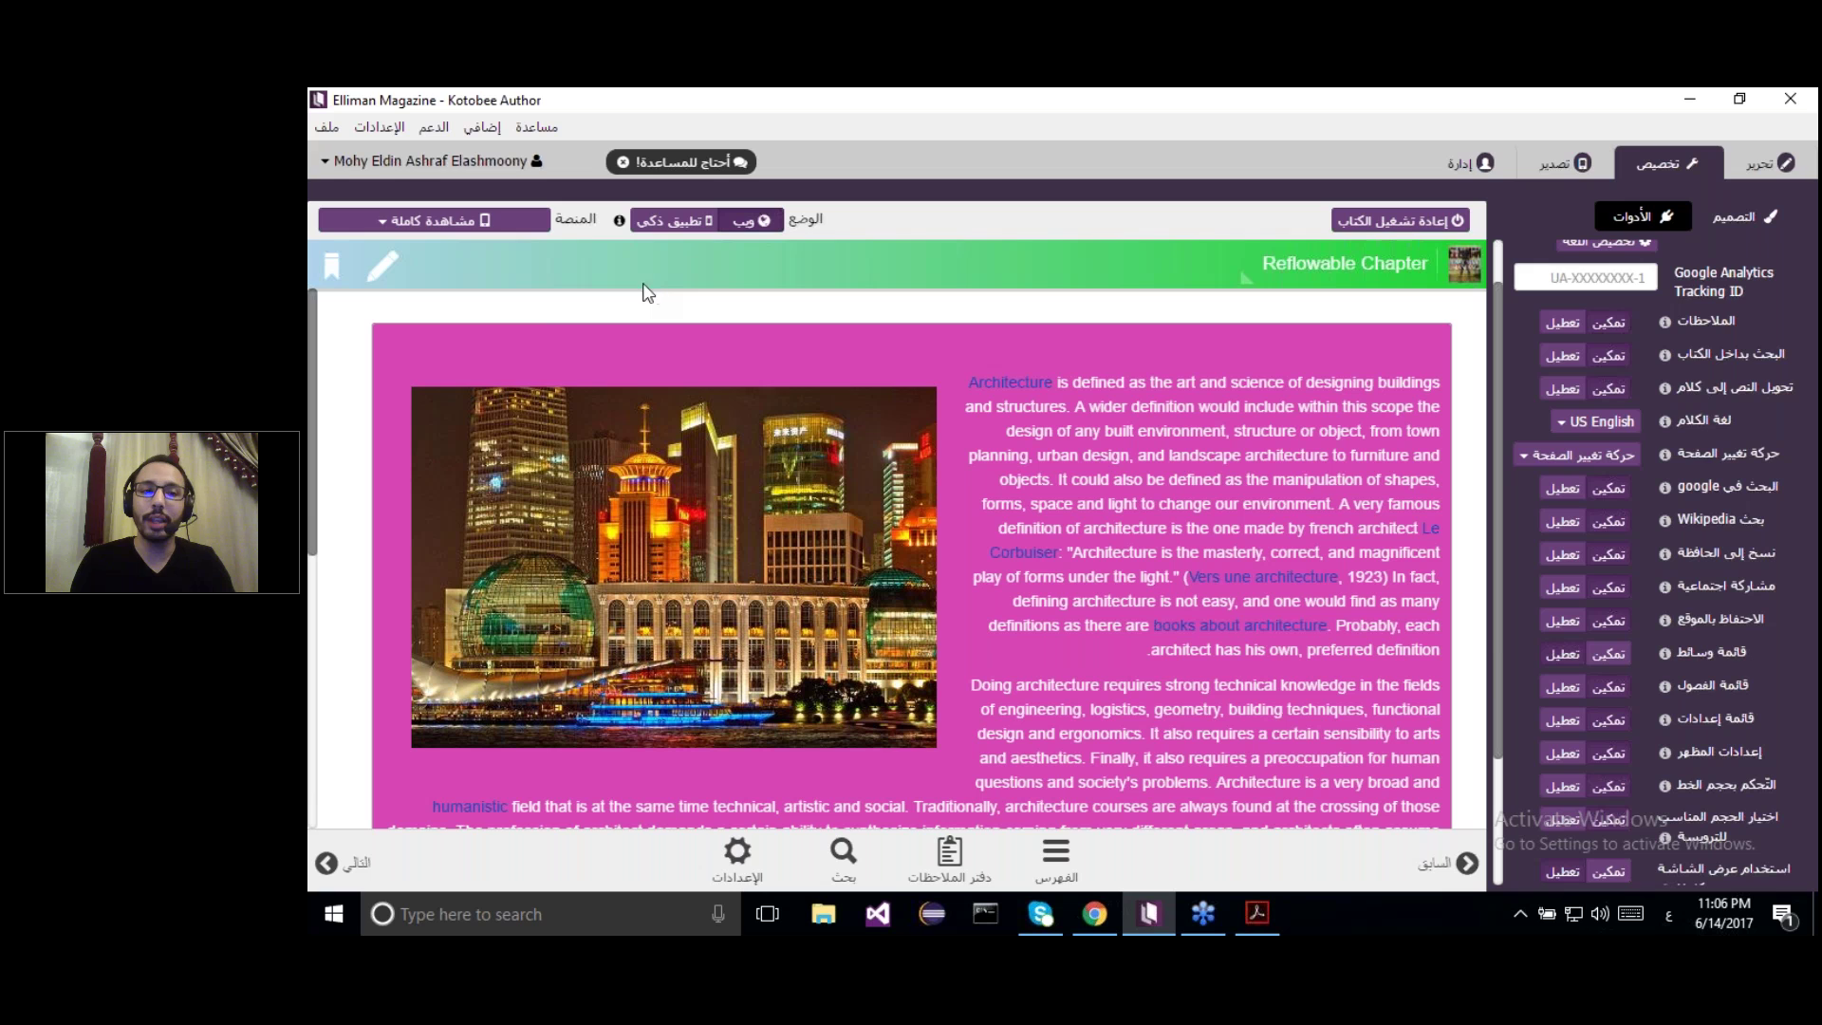
# Preview the book on an iPad in mobile app mode and rotate the device to landscape
pyautogui.click(462, 221)
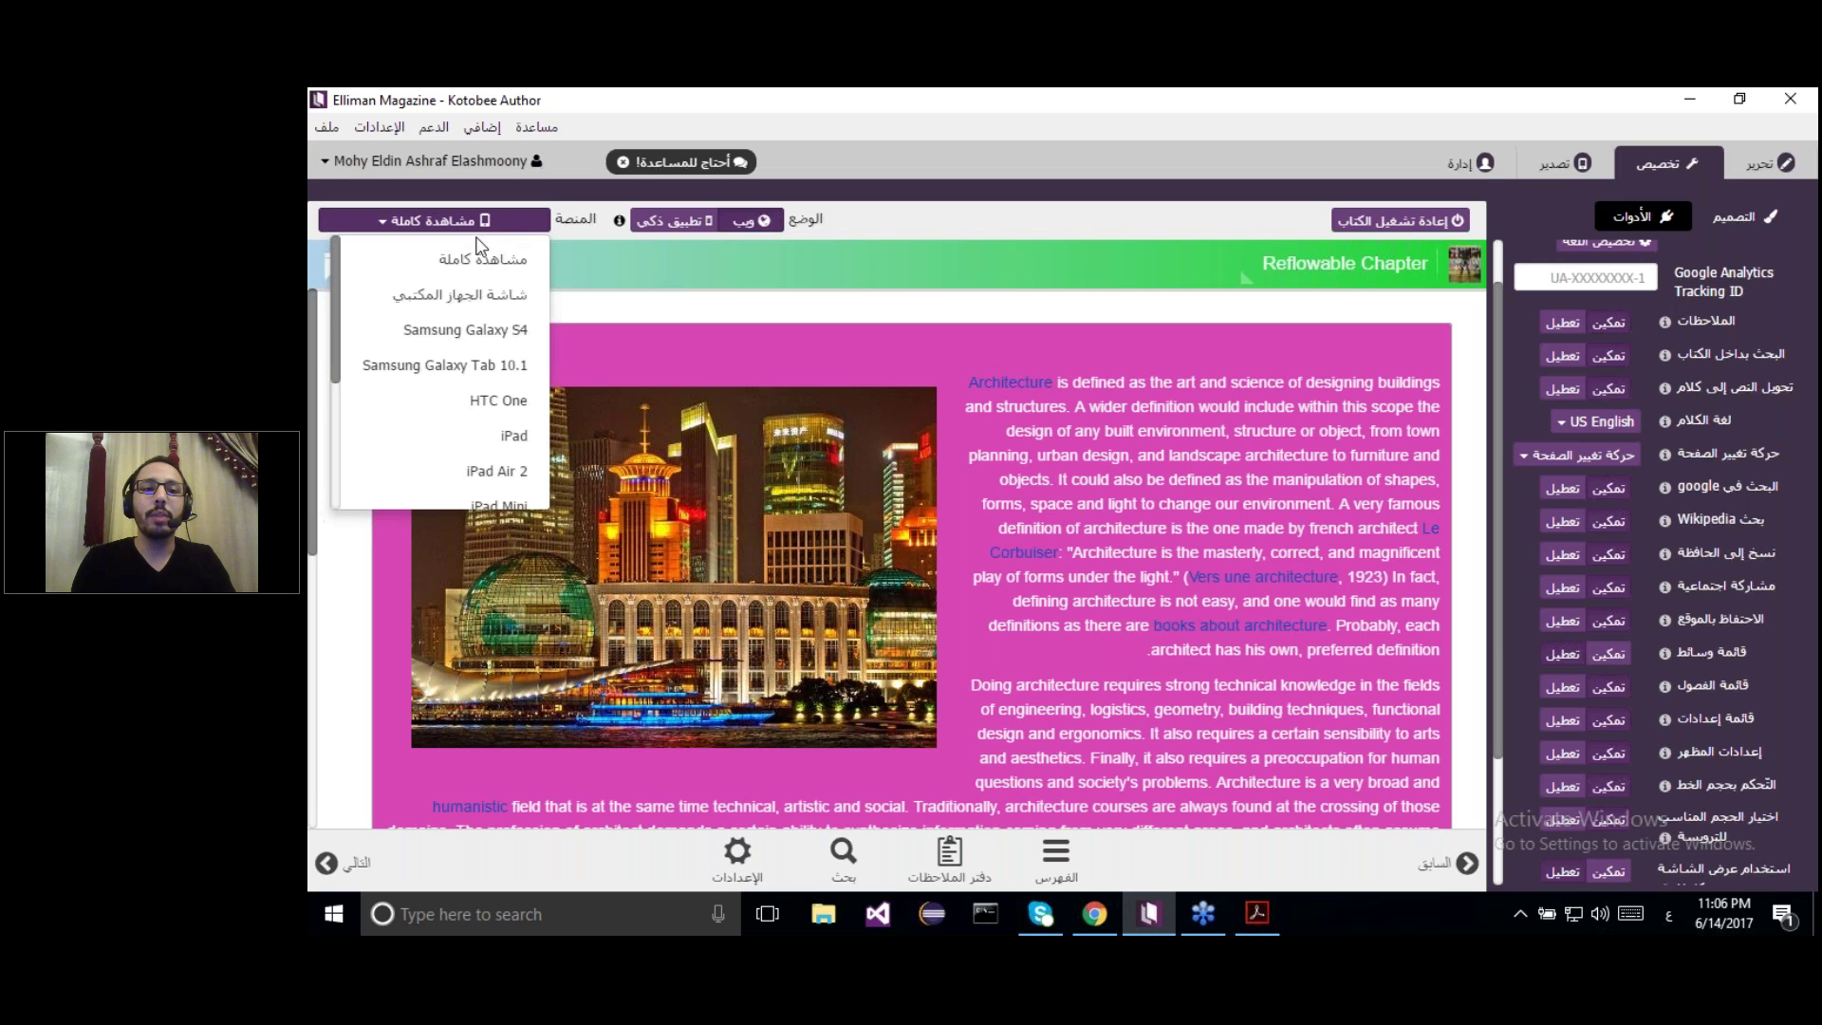
pyautogui.scroll(-1, 436, 304)
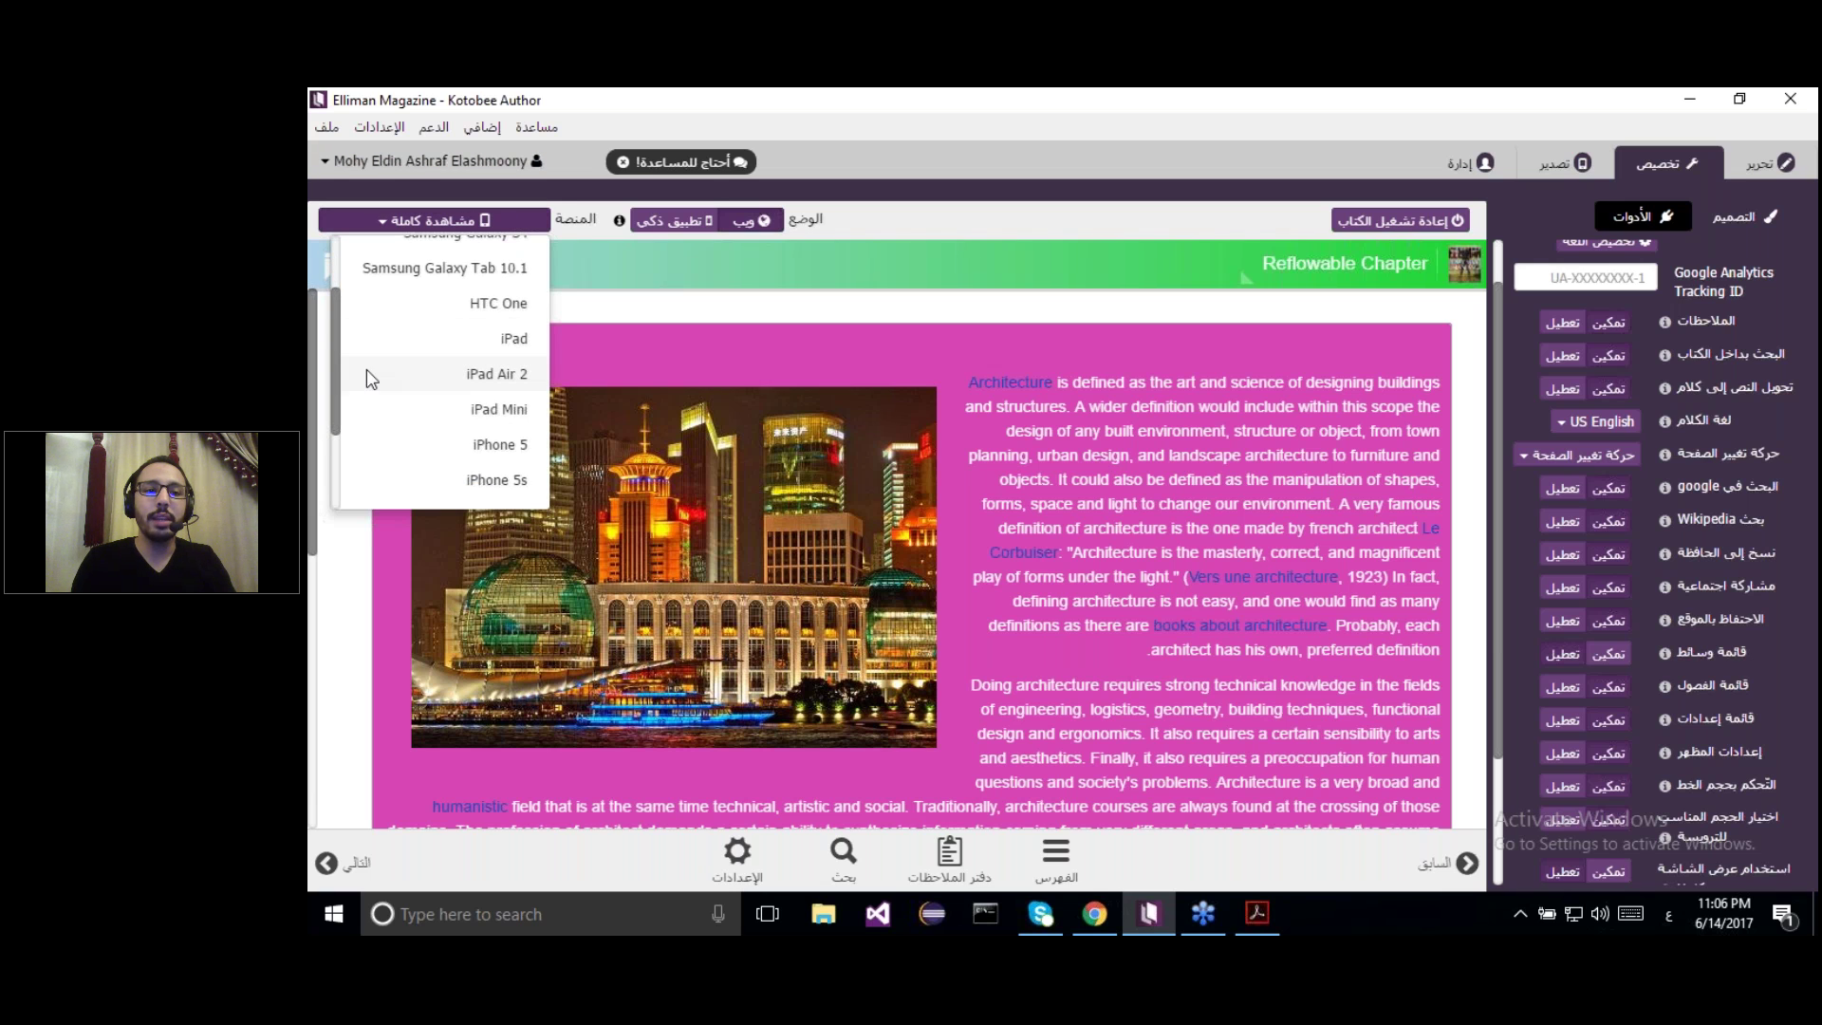
pyautogui.click(512, 340)
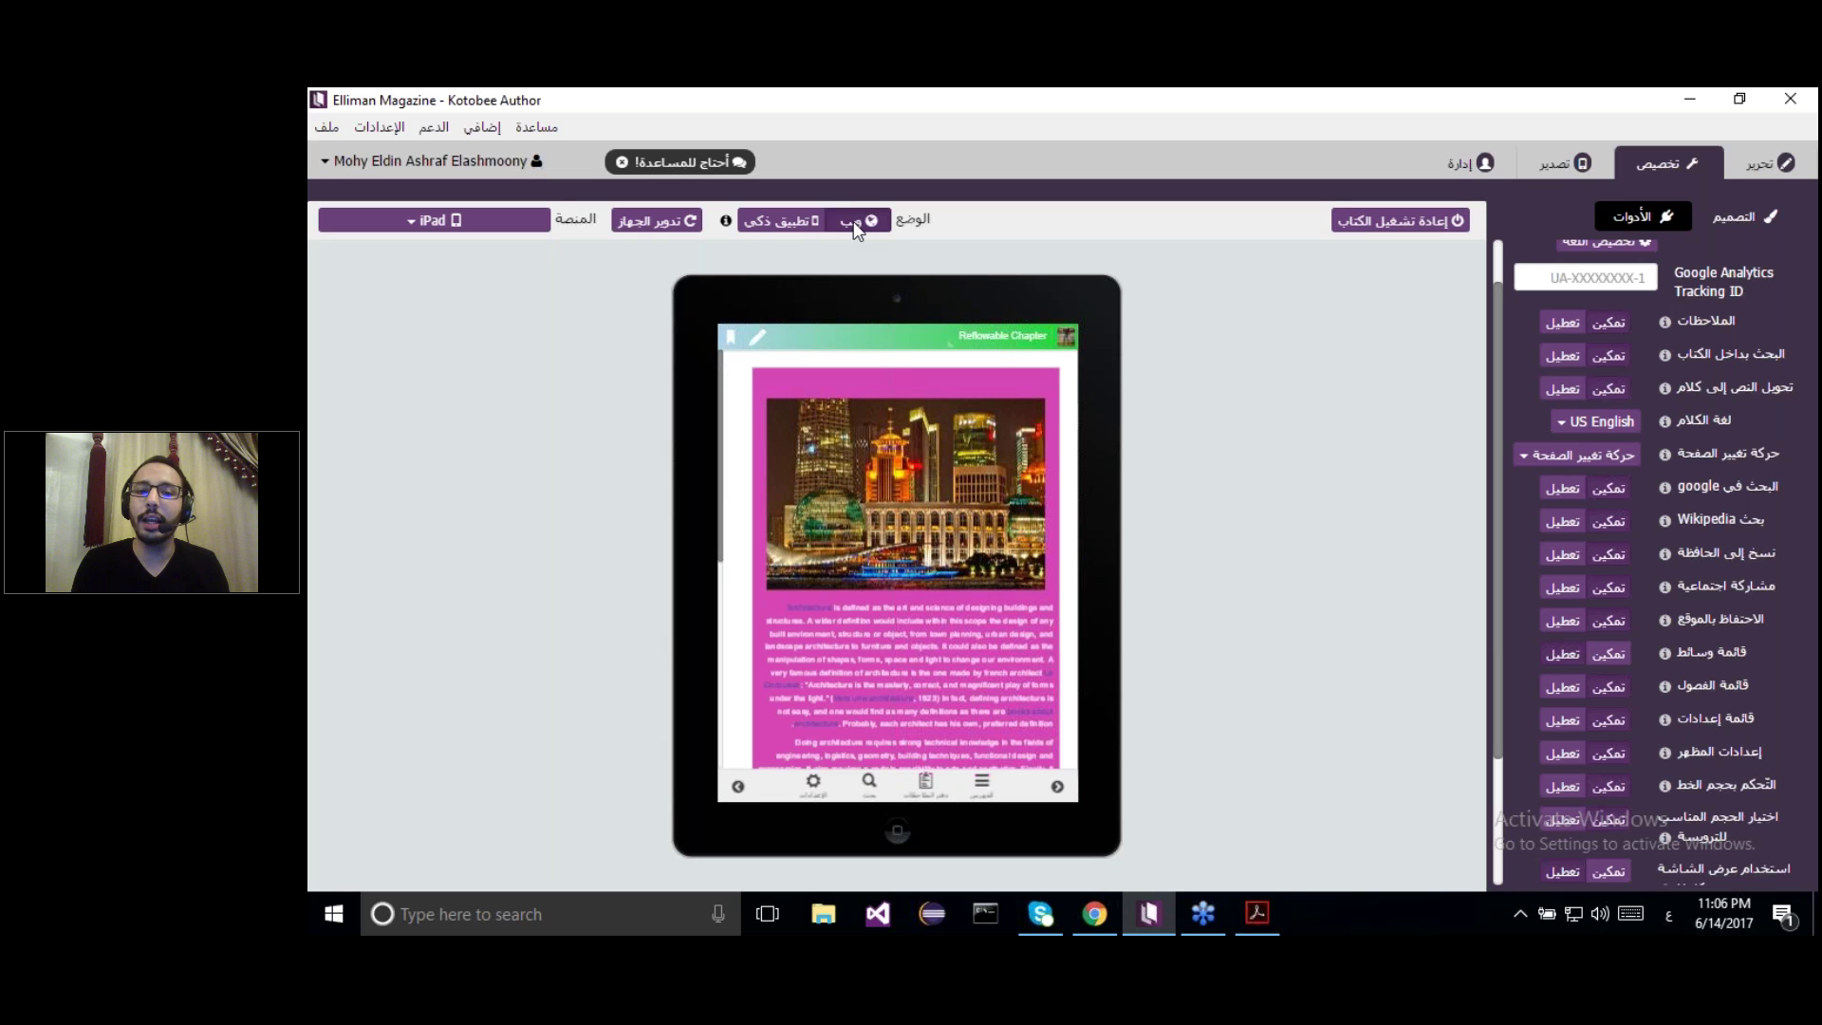
pyautogui.click(794, 218)
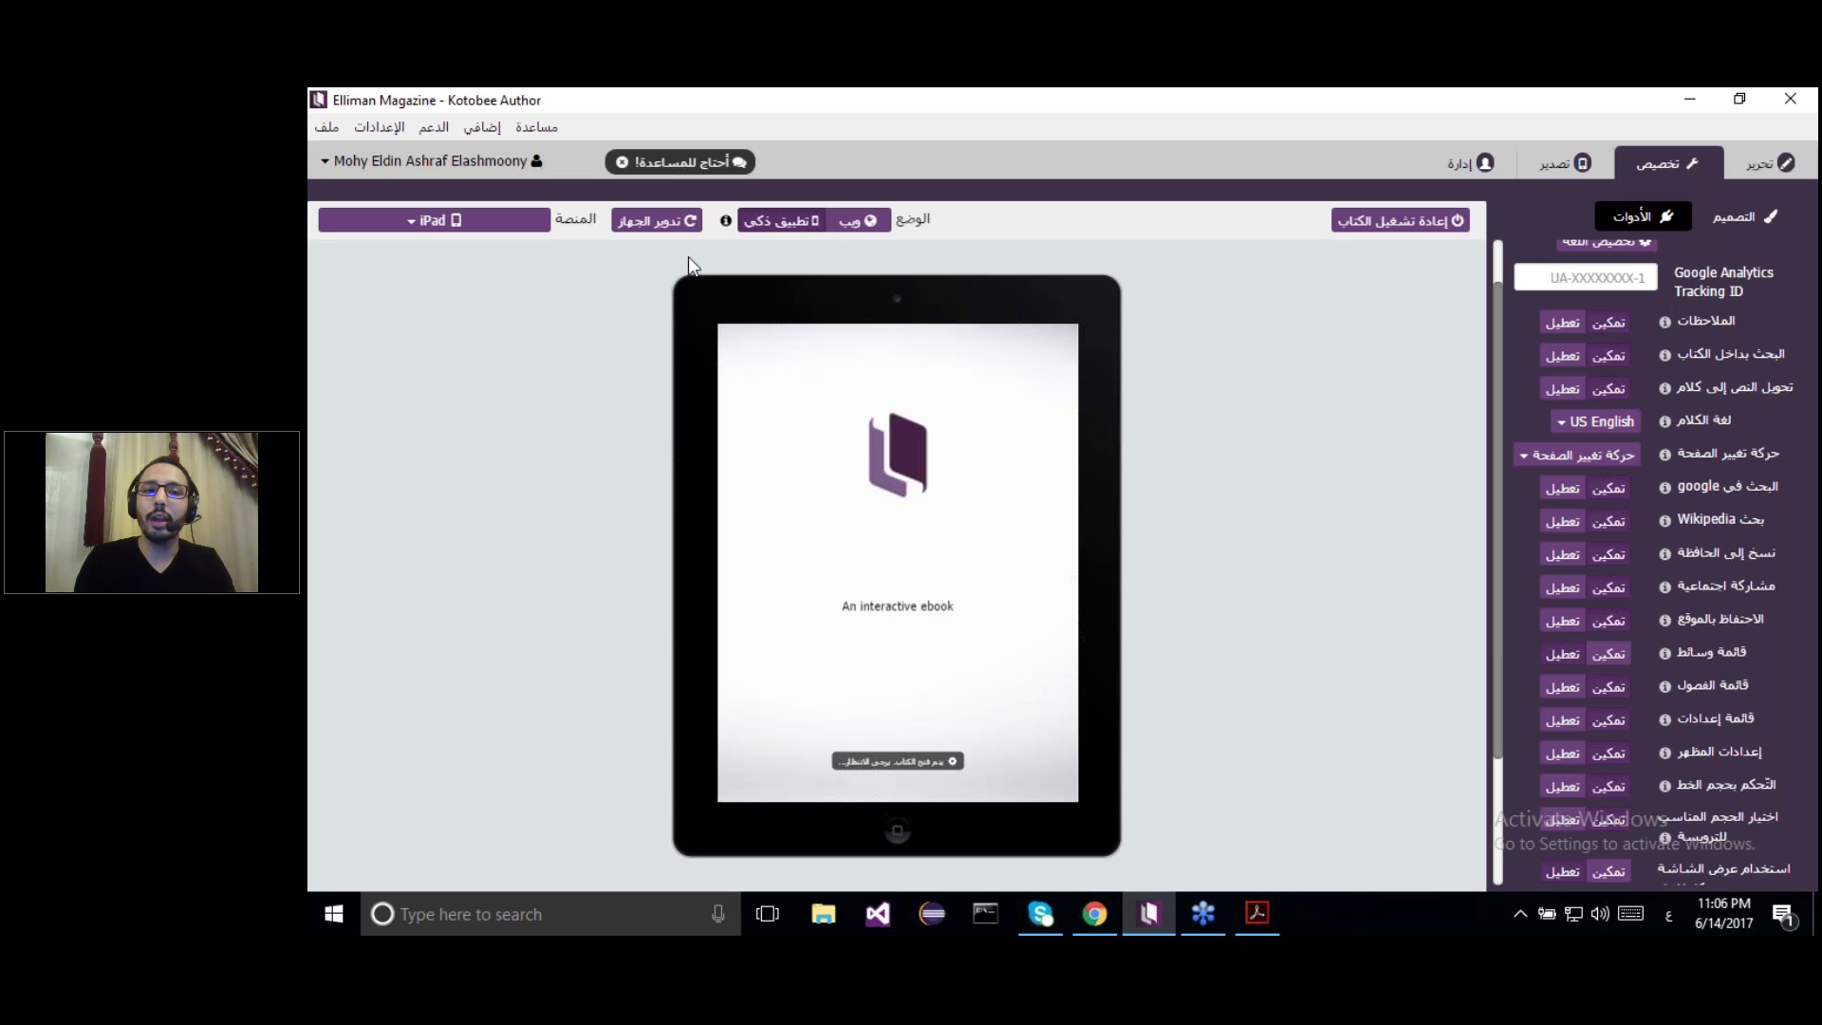
pyautogui.click(675, 220)
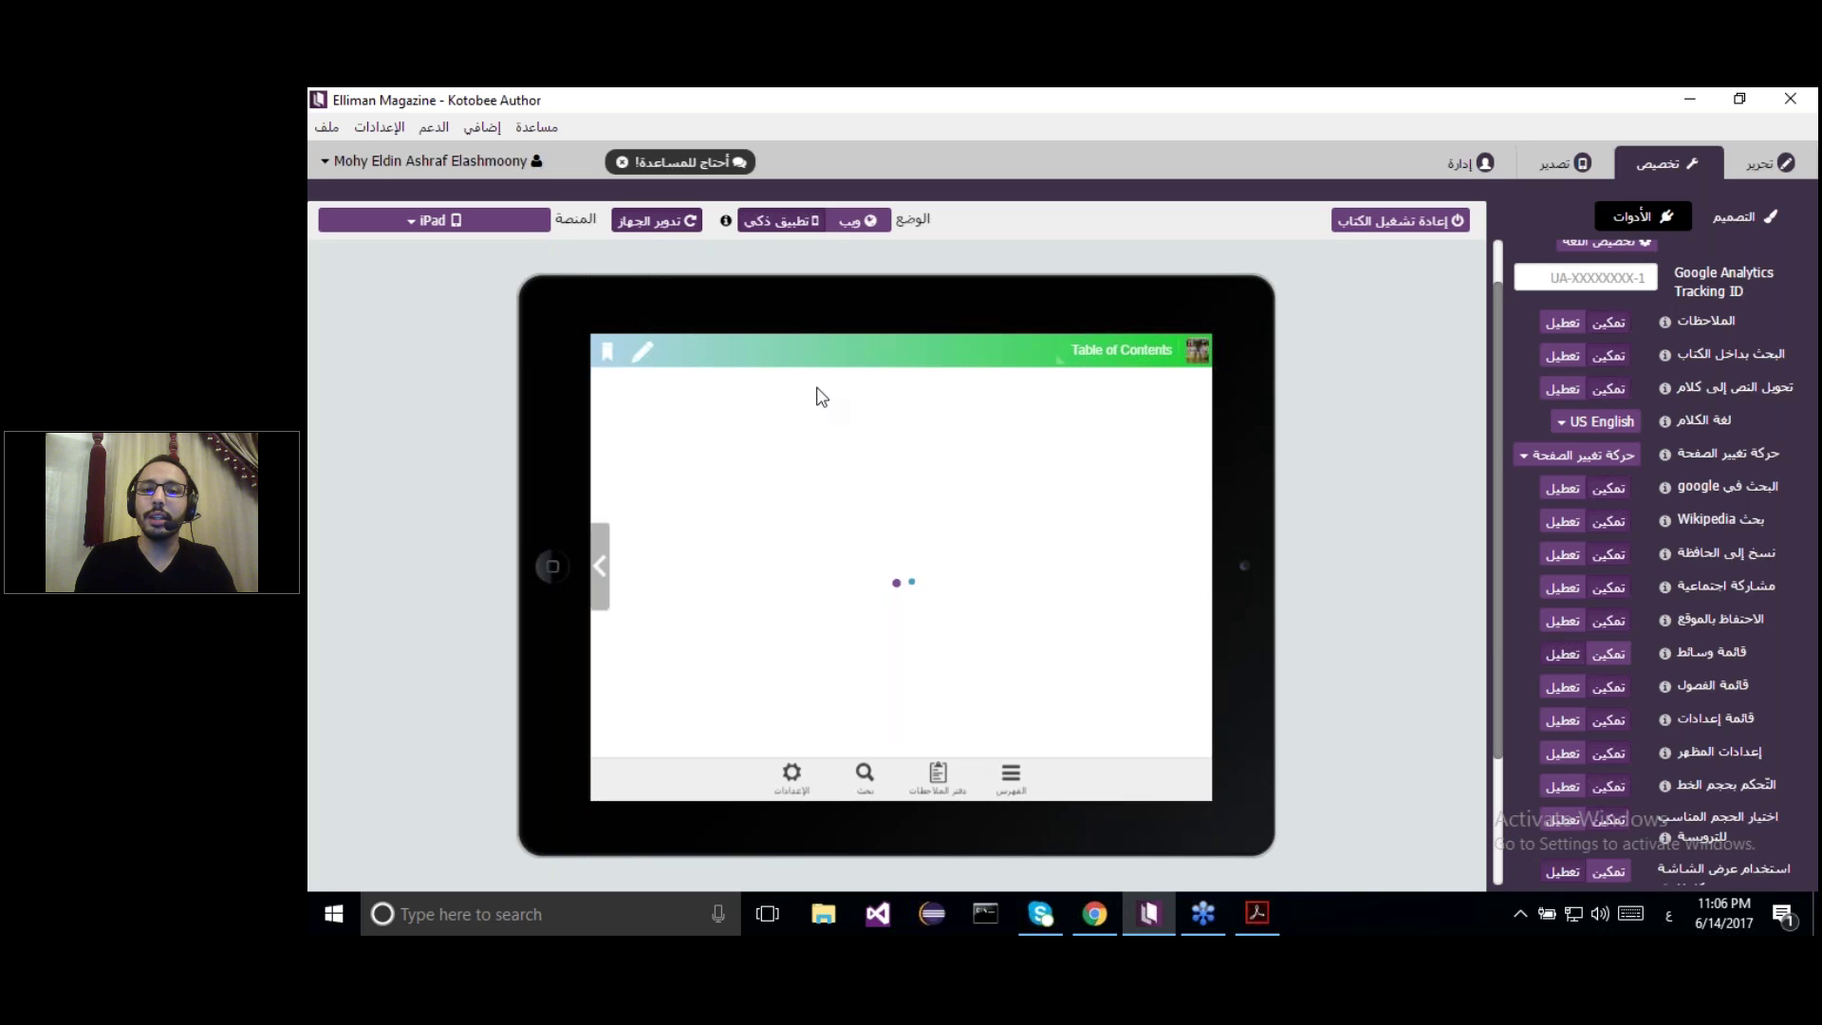
# Page the book preview forward to the Fixed Layout Chapter and change the preview device to iPhone 6 Plus
pyautogui.click(601, 574)
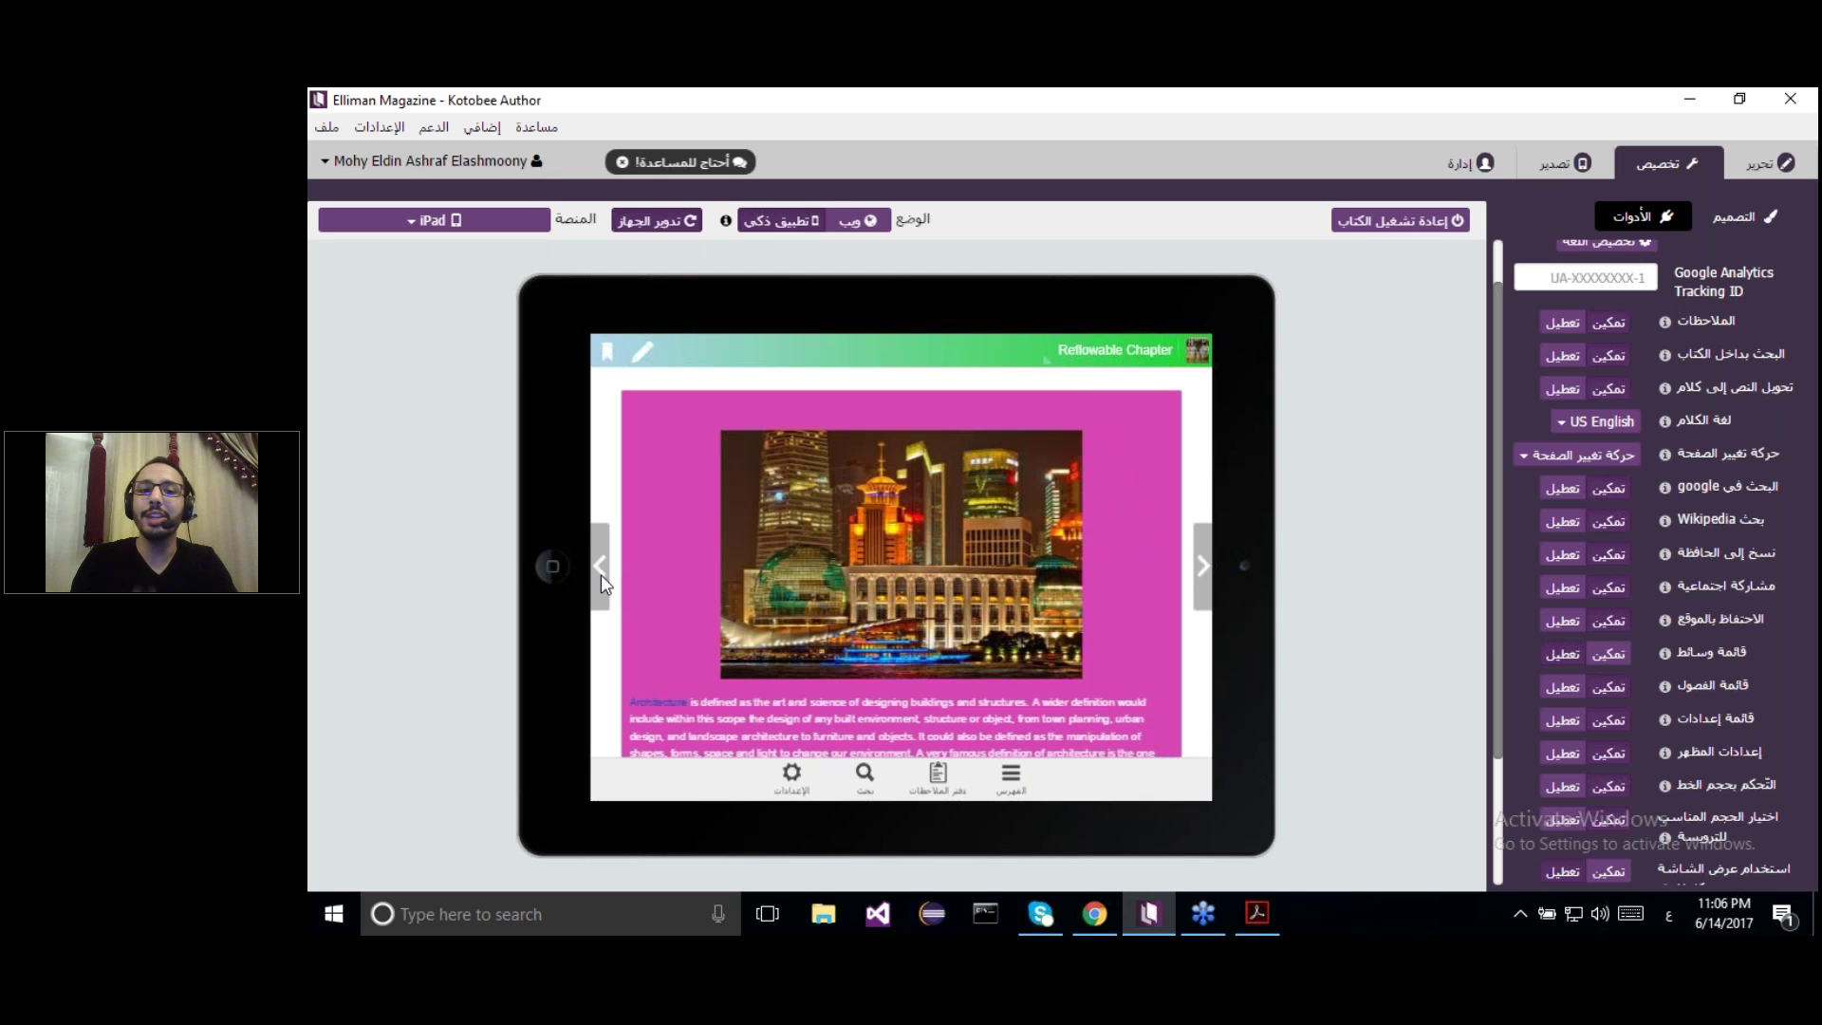
pyautogui.click(600, 573)
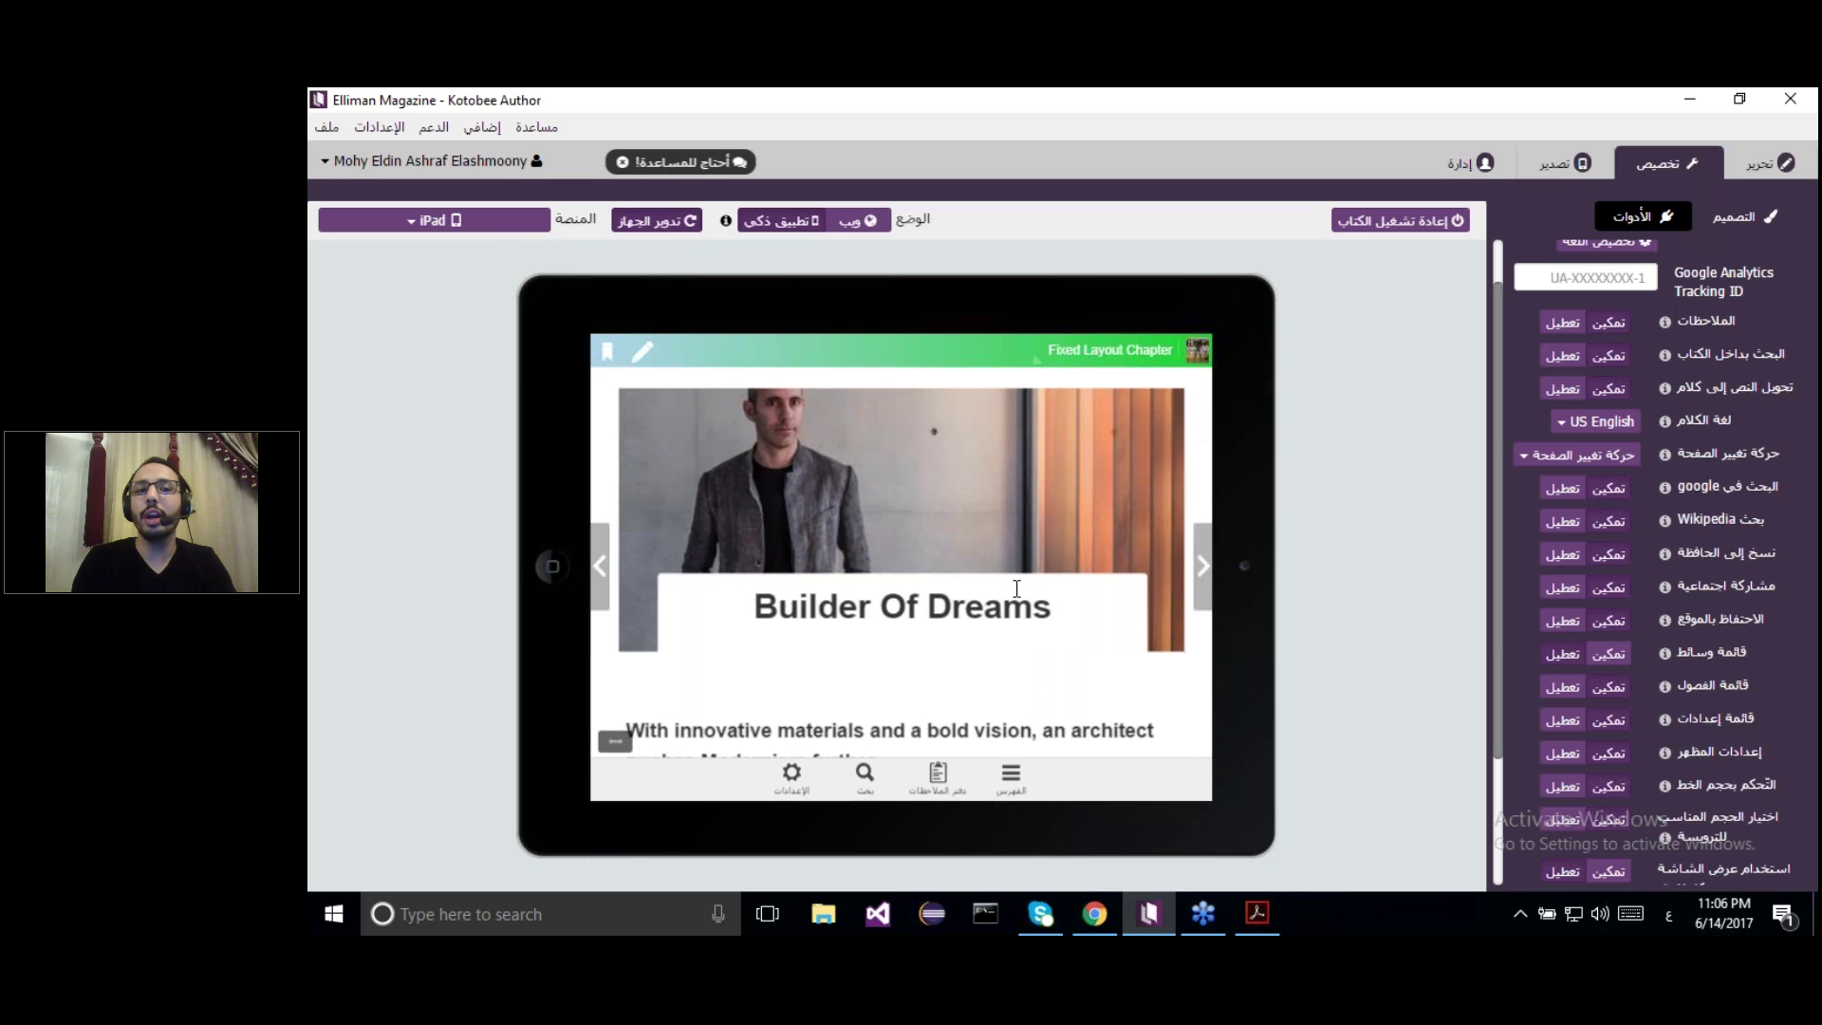
pyautogui.click(465, 223)
pyautogui.moveTo(338, 359); pyautogui.dragTo(332, 437)
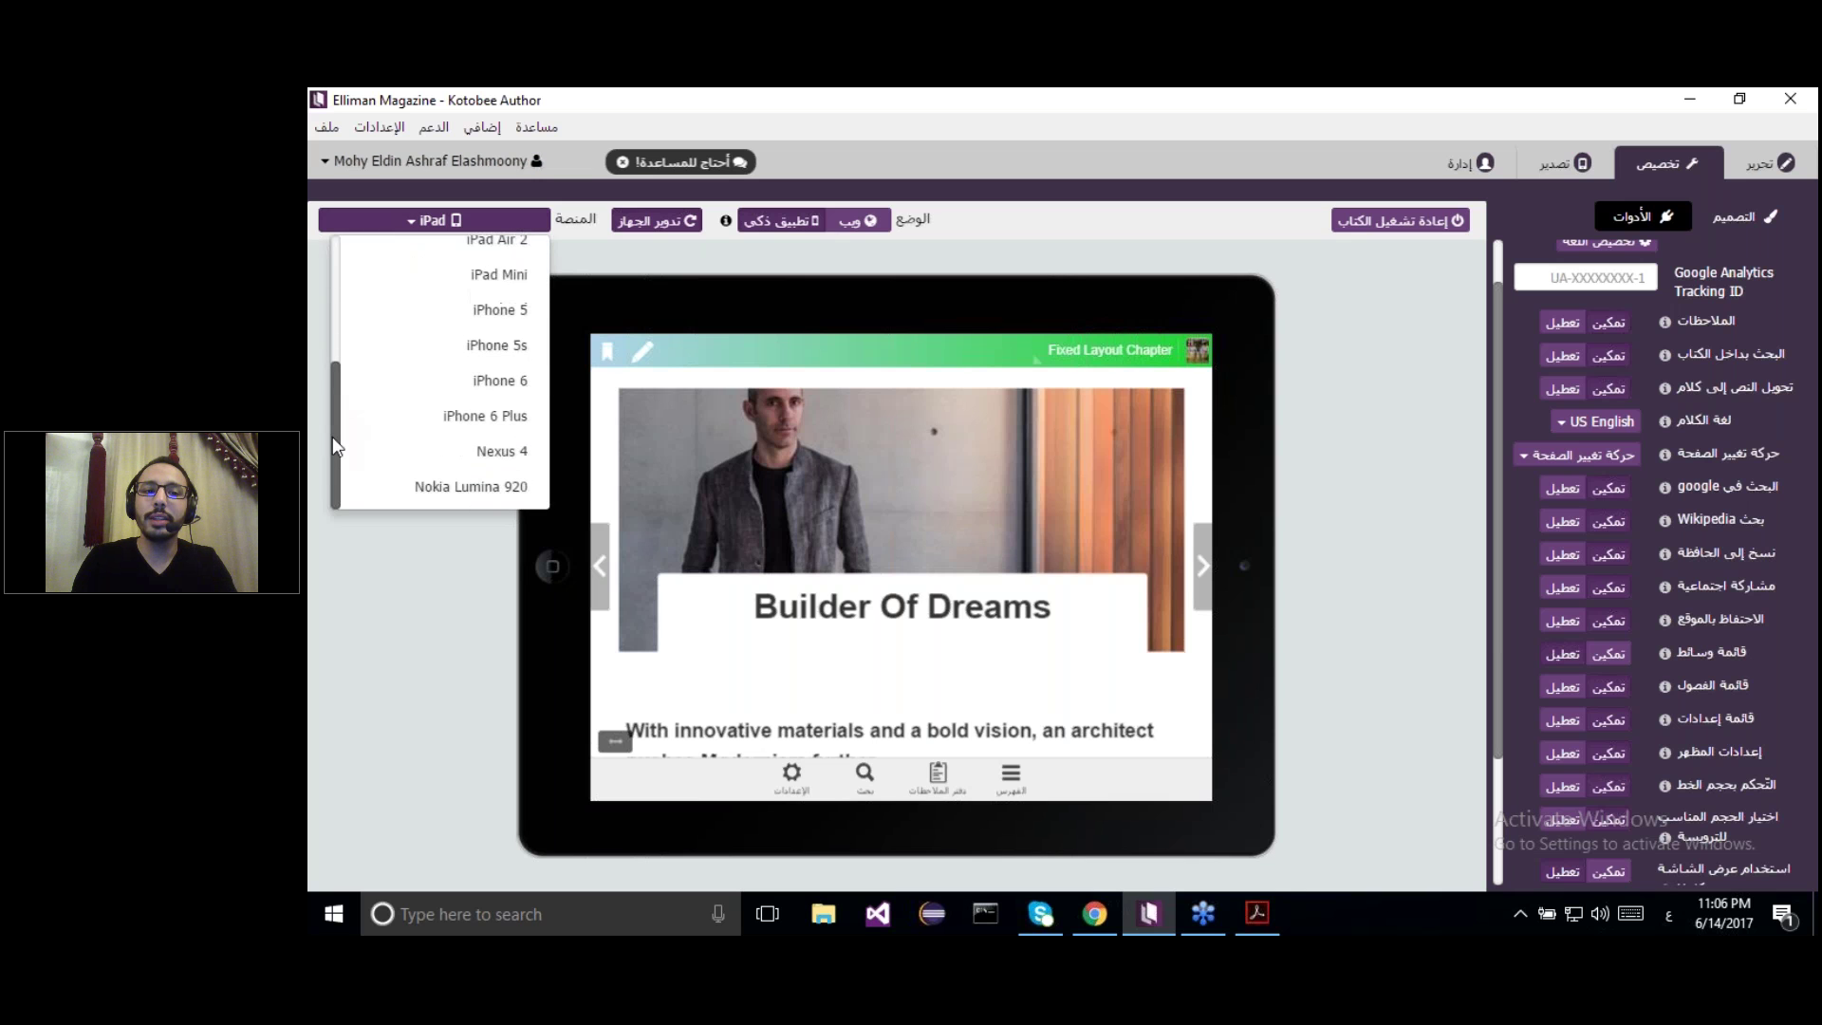
pyautogui.click(506, 421)
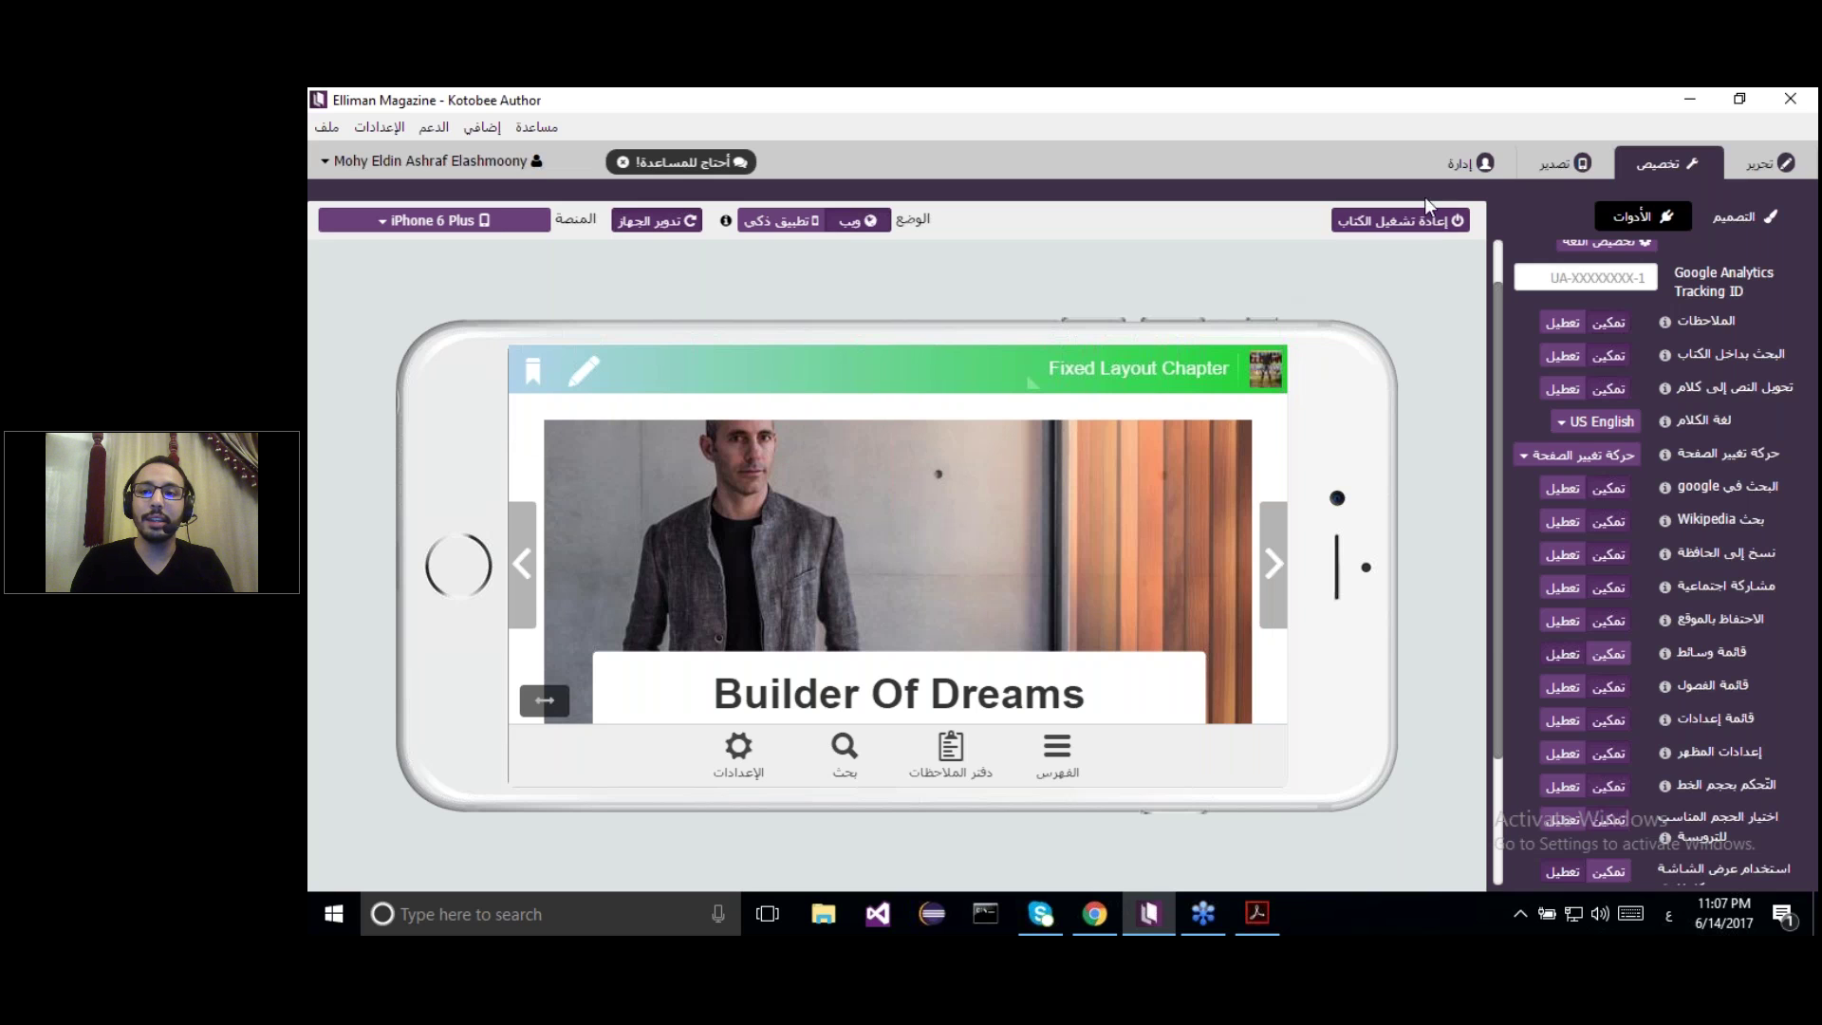
# Review the book's export options for standard files, web, desktop and mobile apps, LMS integration and online hosting
pyautogui.click(1566, 163)
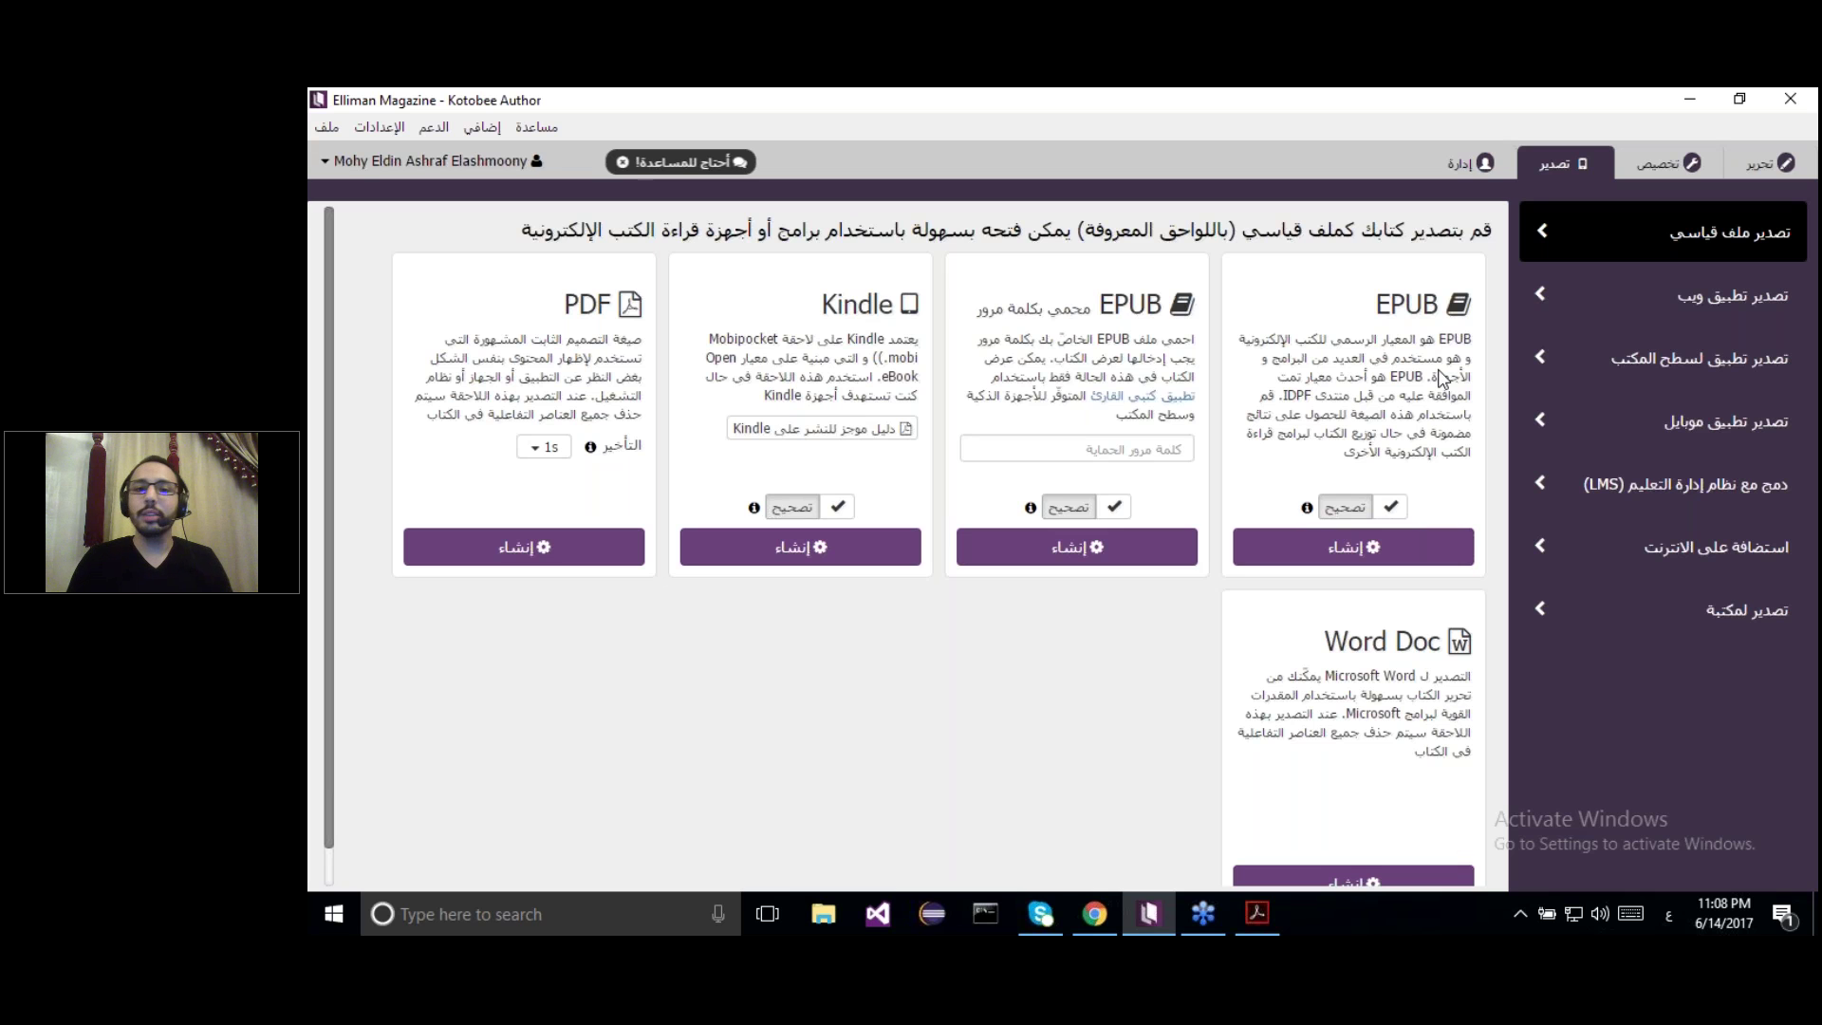
pyautogui.click(1705, 294)
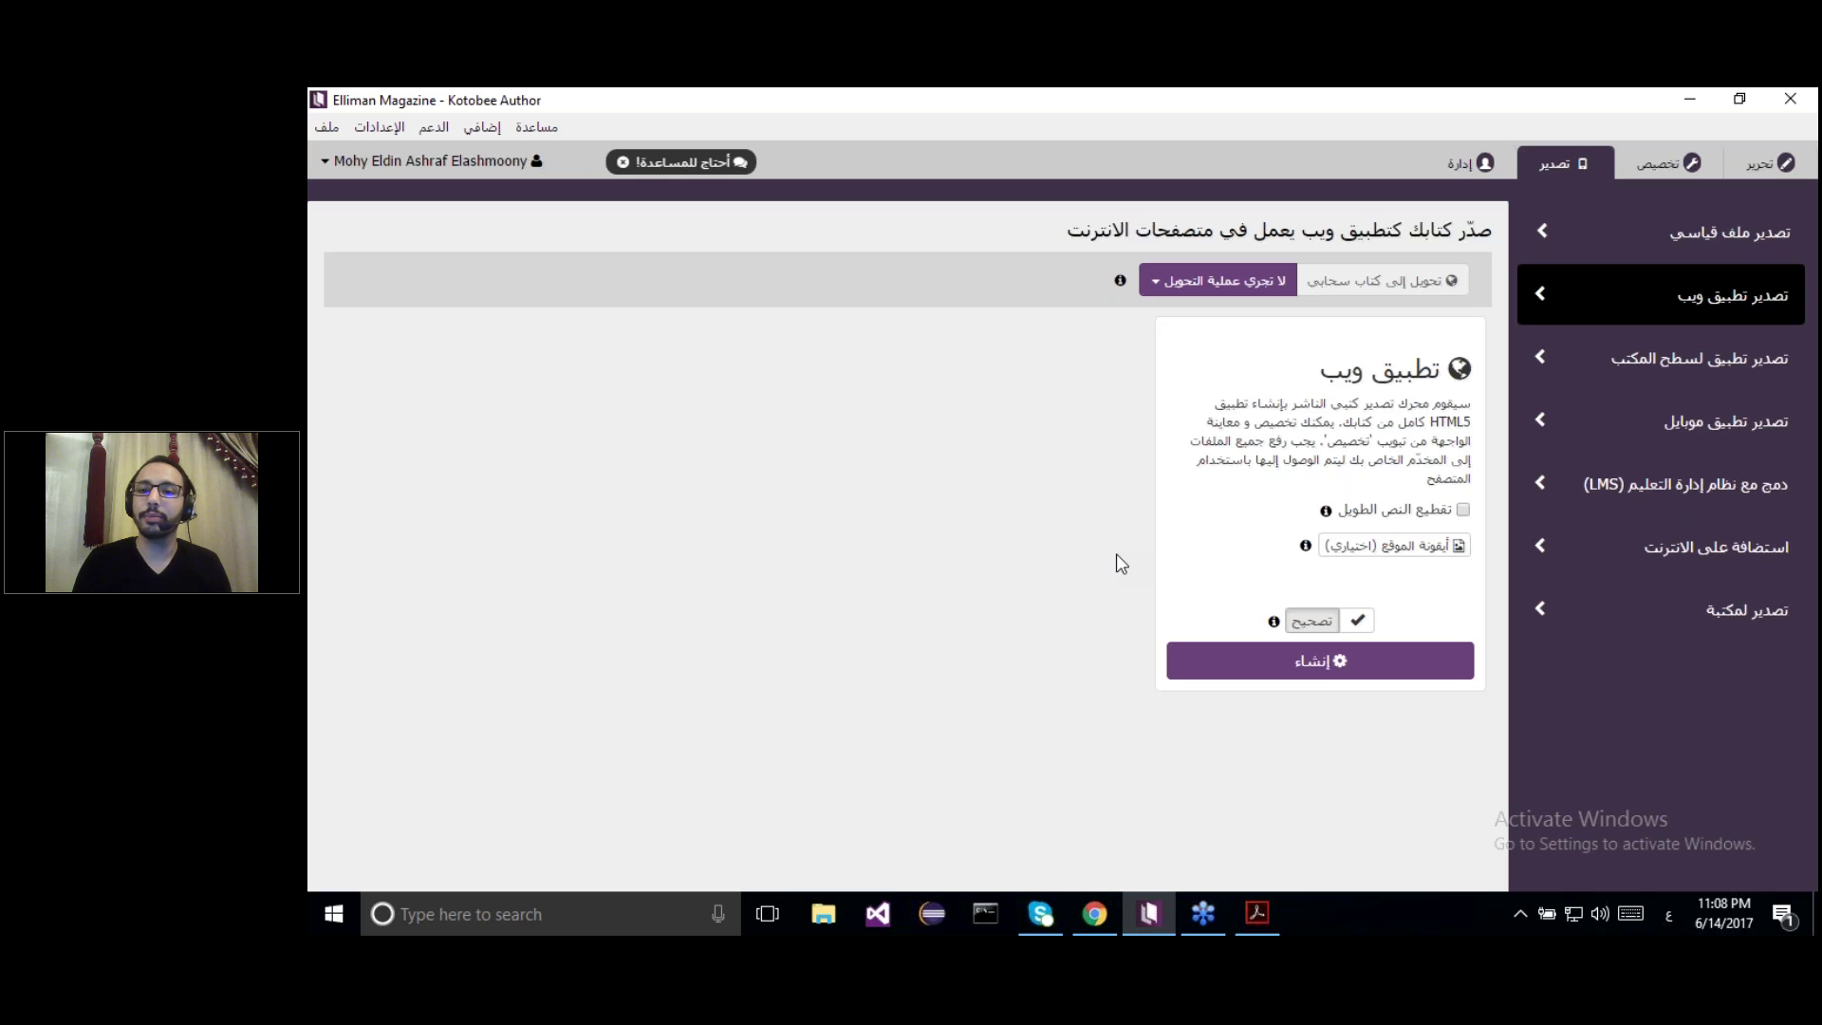
pyautogui.click(1703, 362)
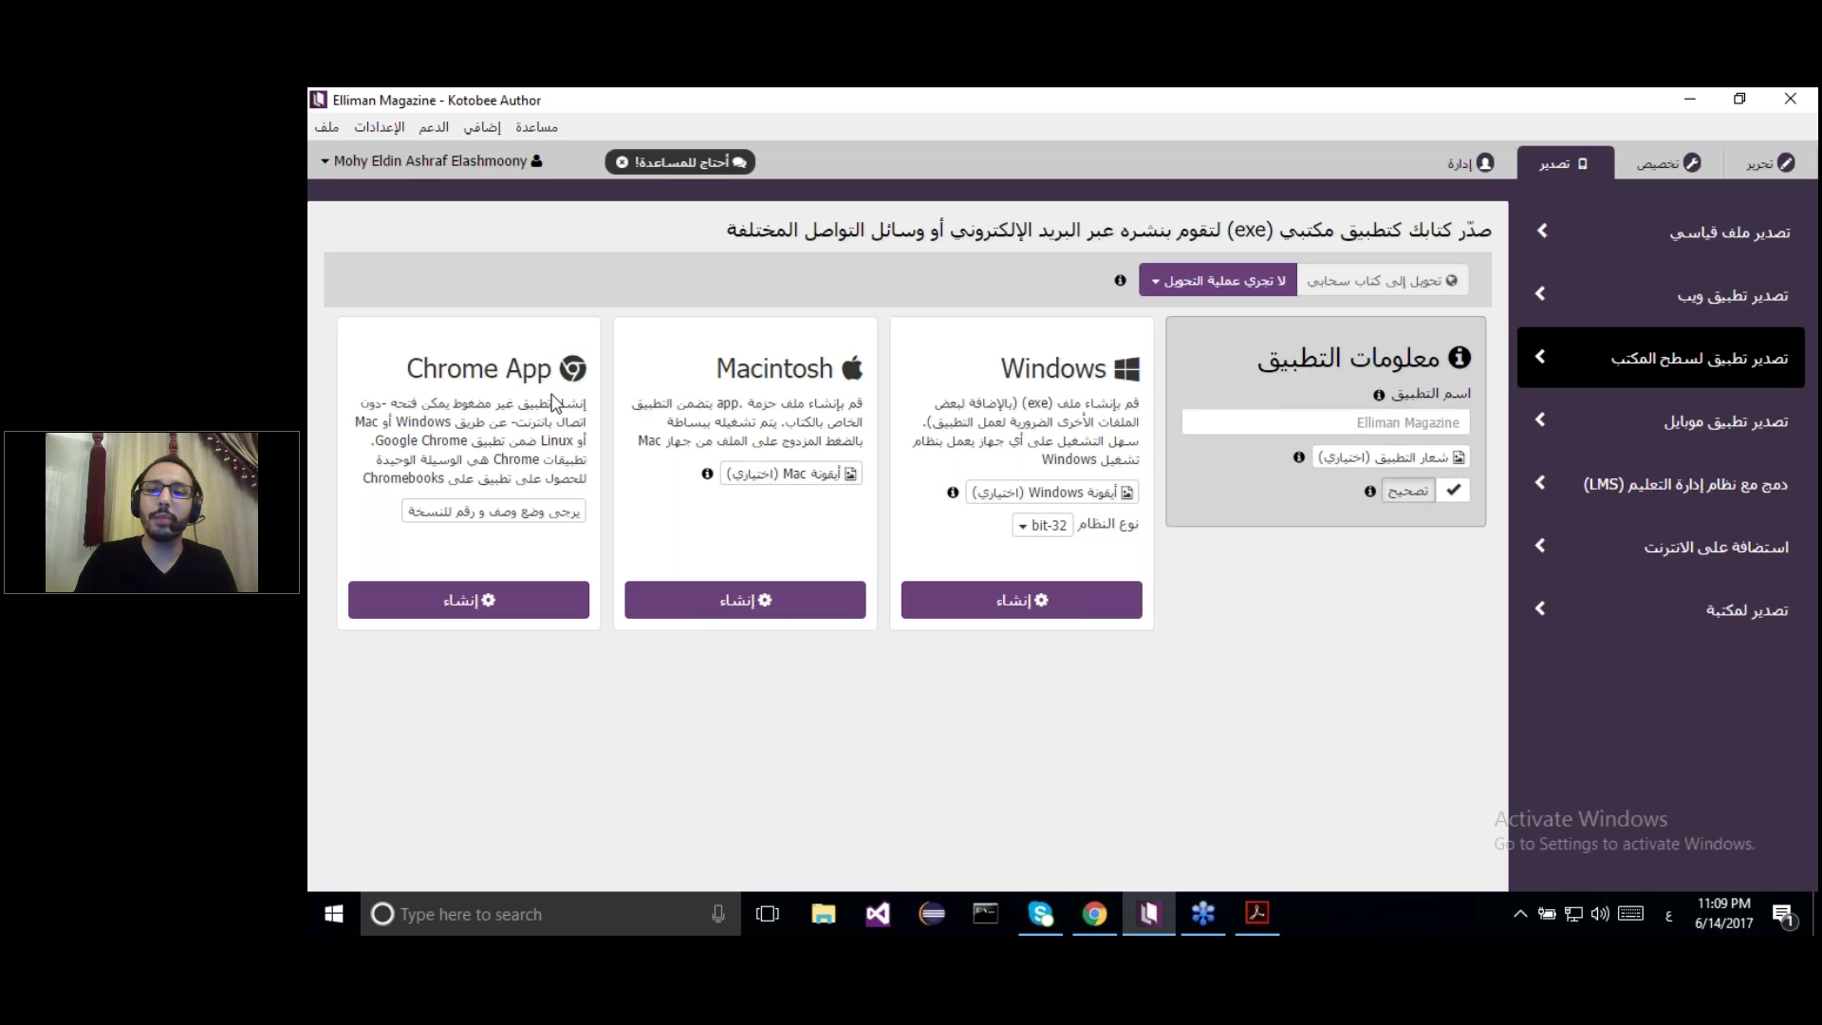
pyautogui.click(1633, 418)
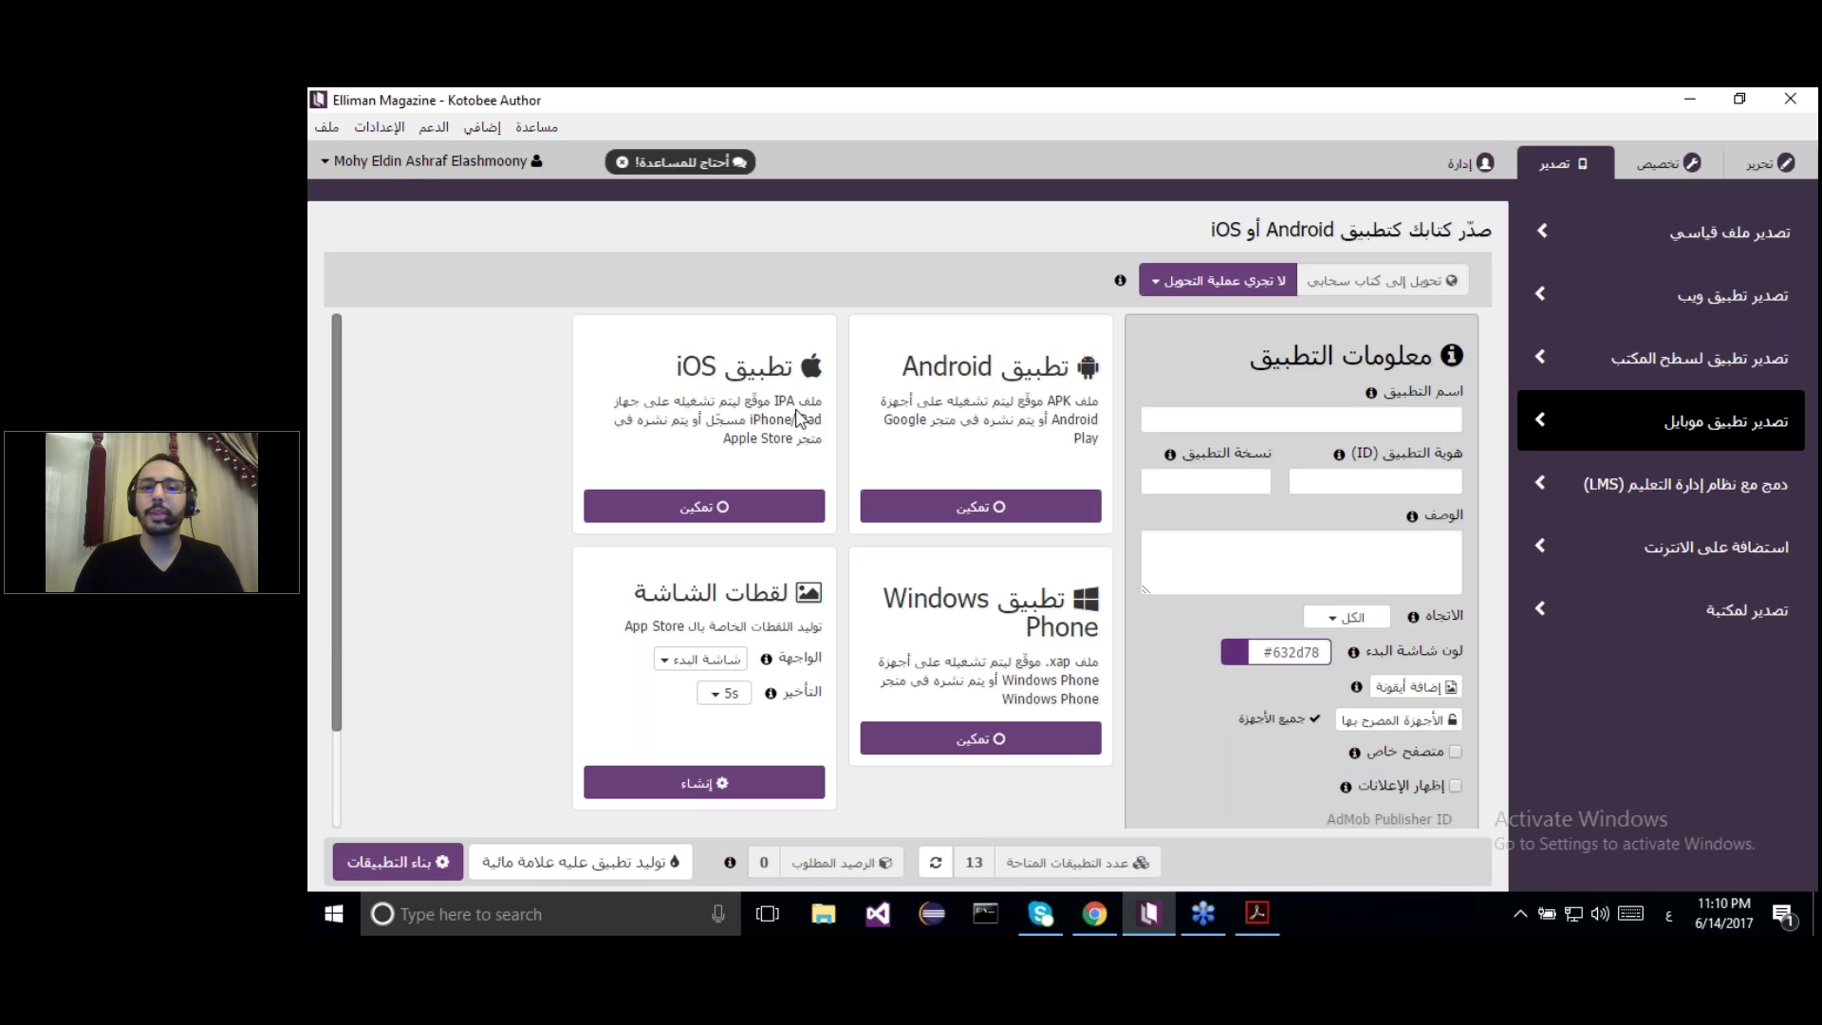
pyautogui.click(1601, 492)
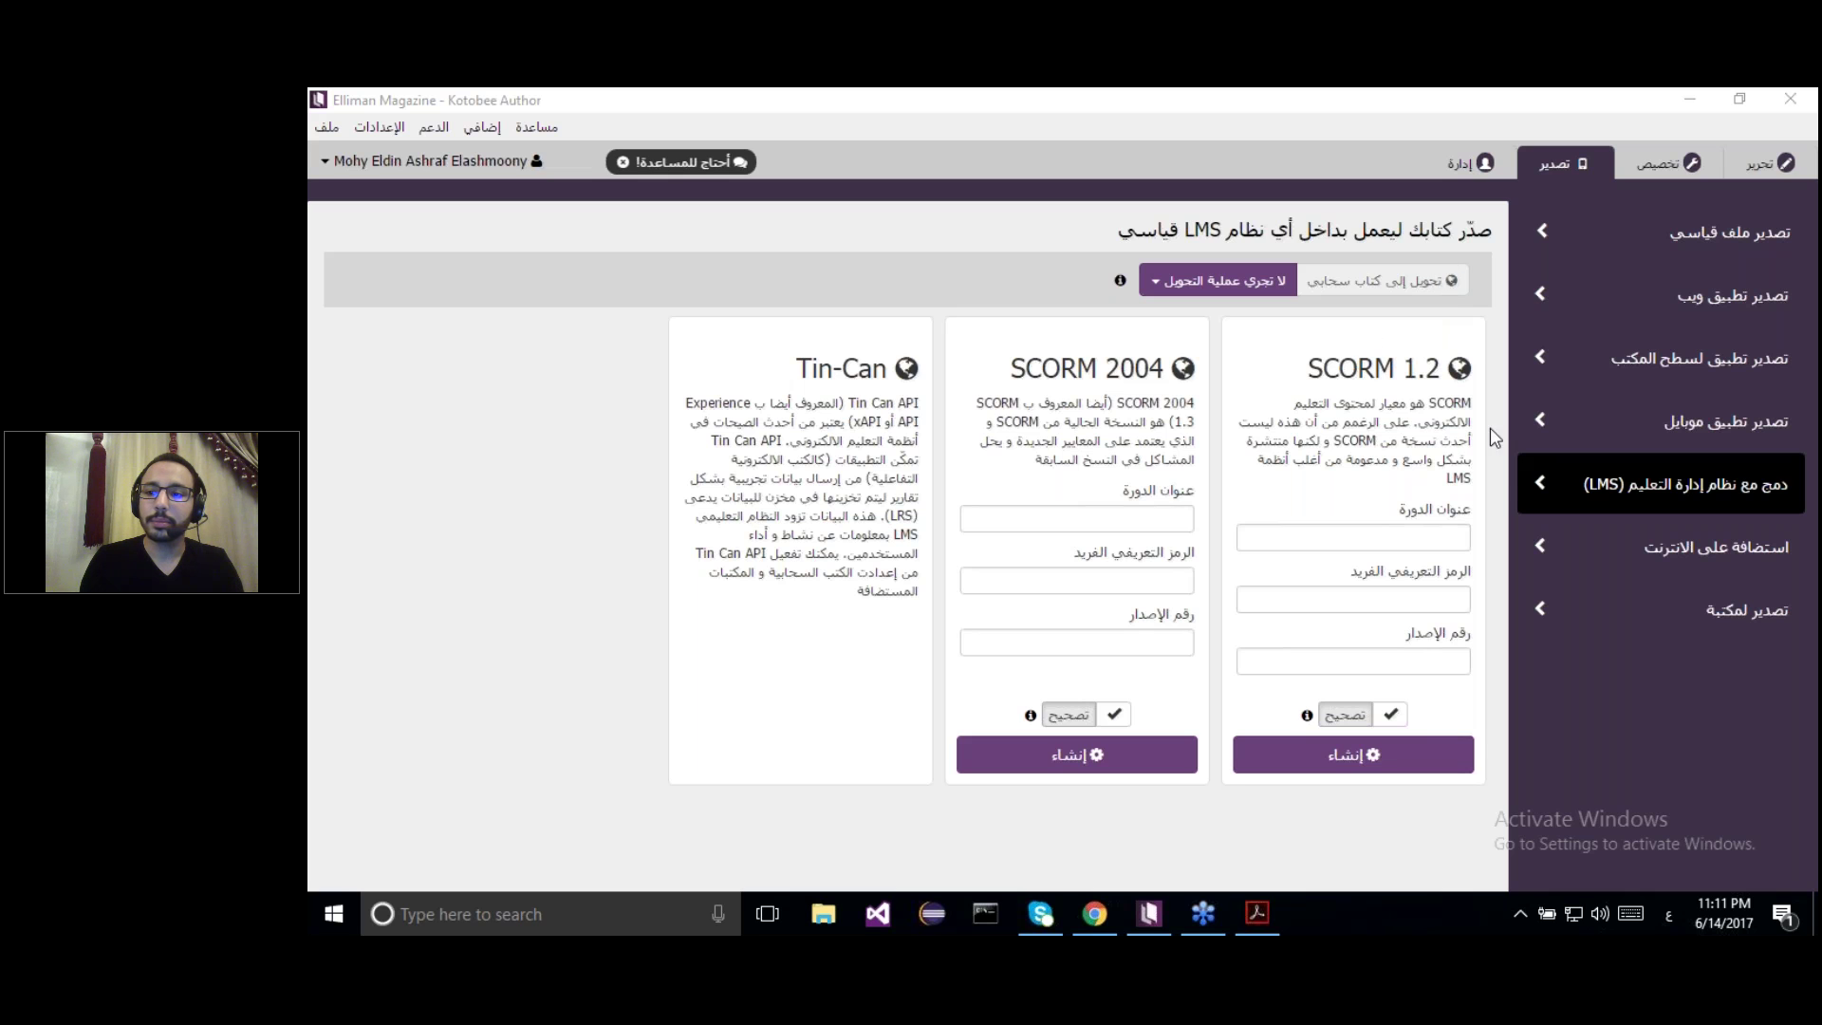
pyautogui.click(1662, 549)
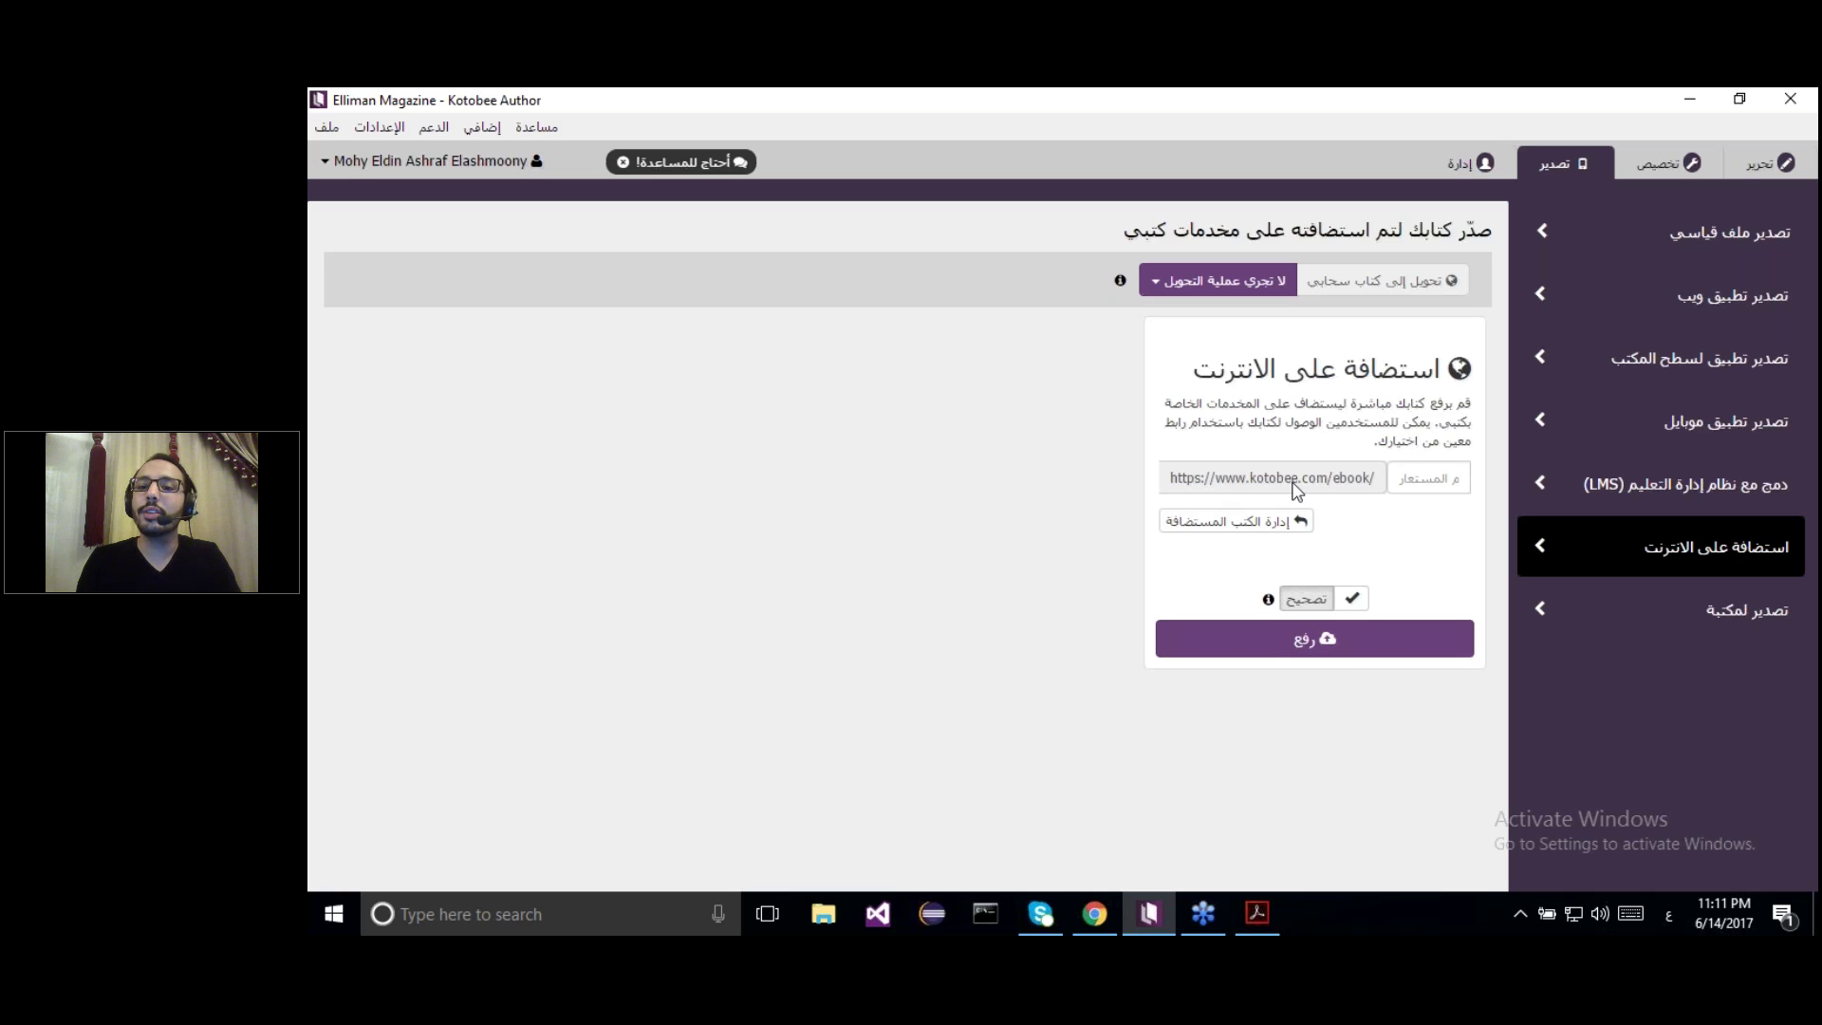
# Check the hosted Health And Fitness ebook in Chrome, and return to Kotobee Author to review the library export options
pyautogui.click(1096, 912)
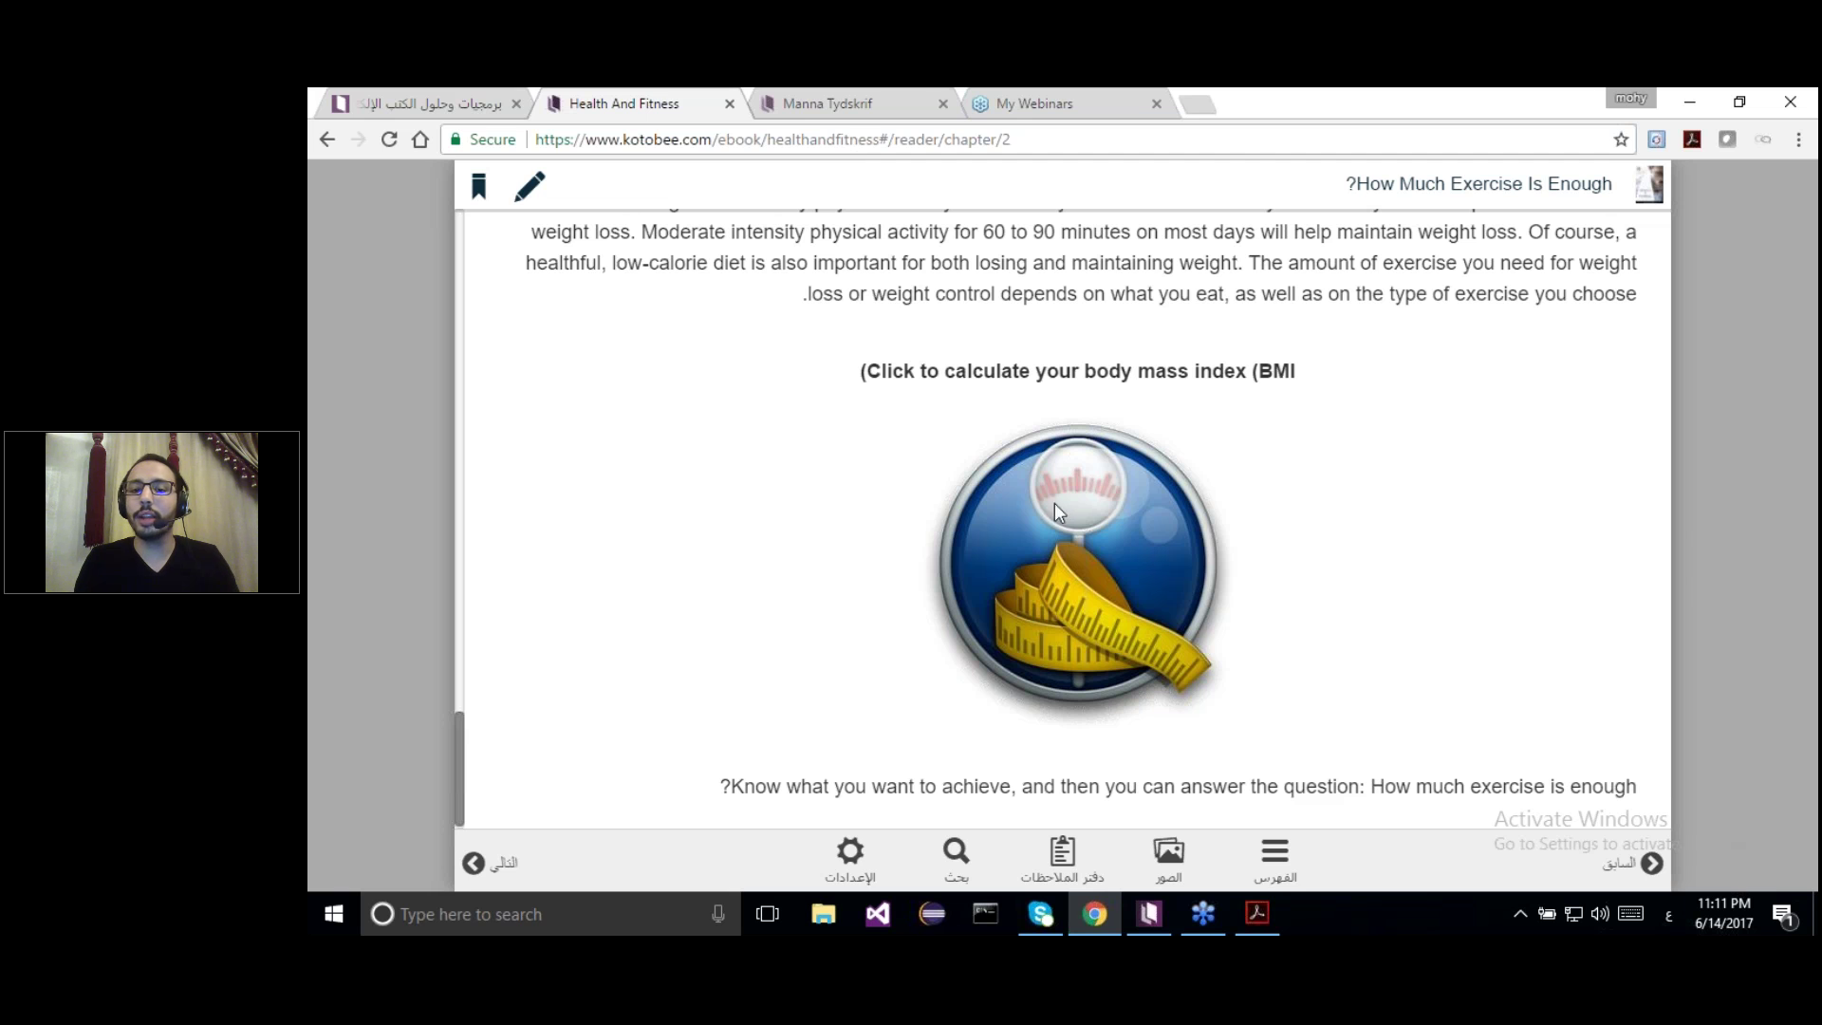
pyautogui.click(1149, 913)
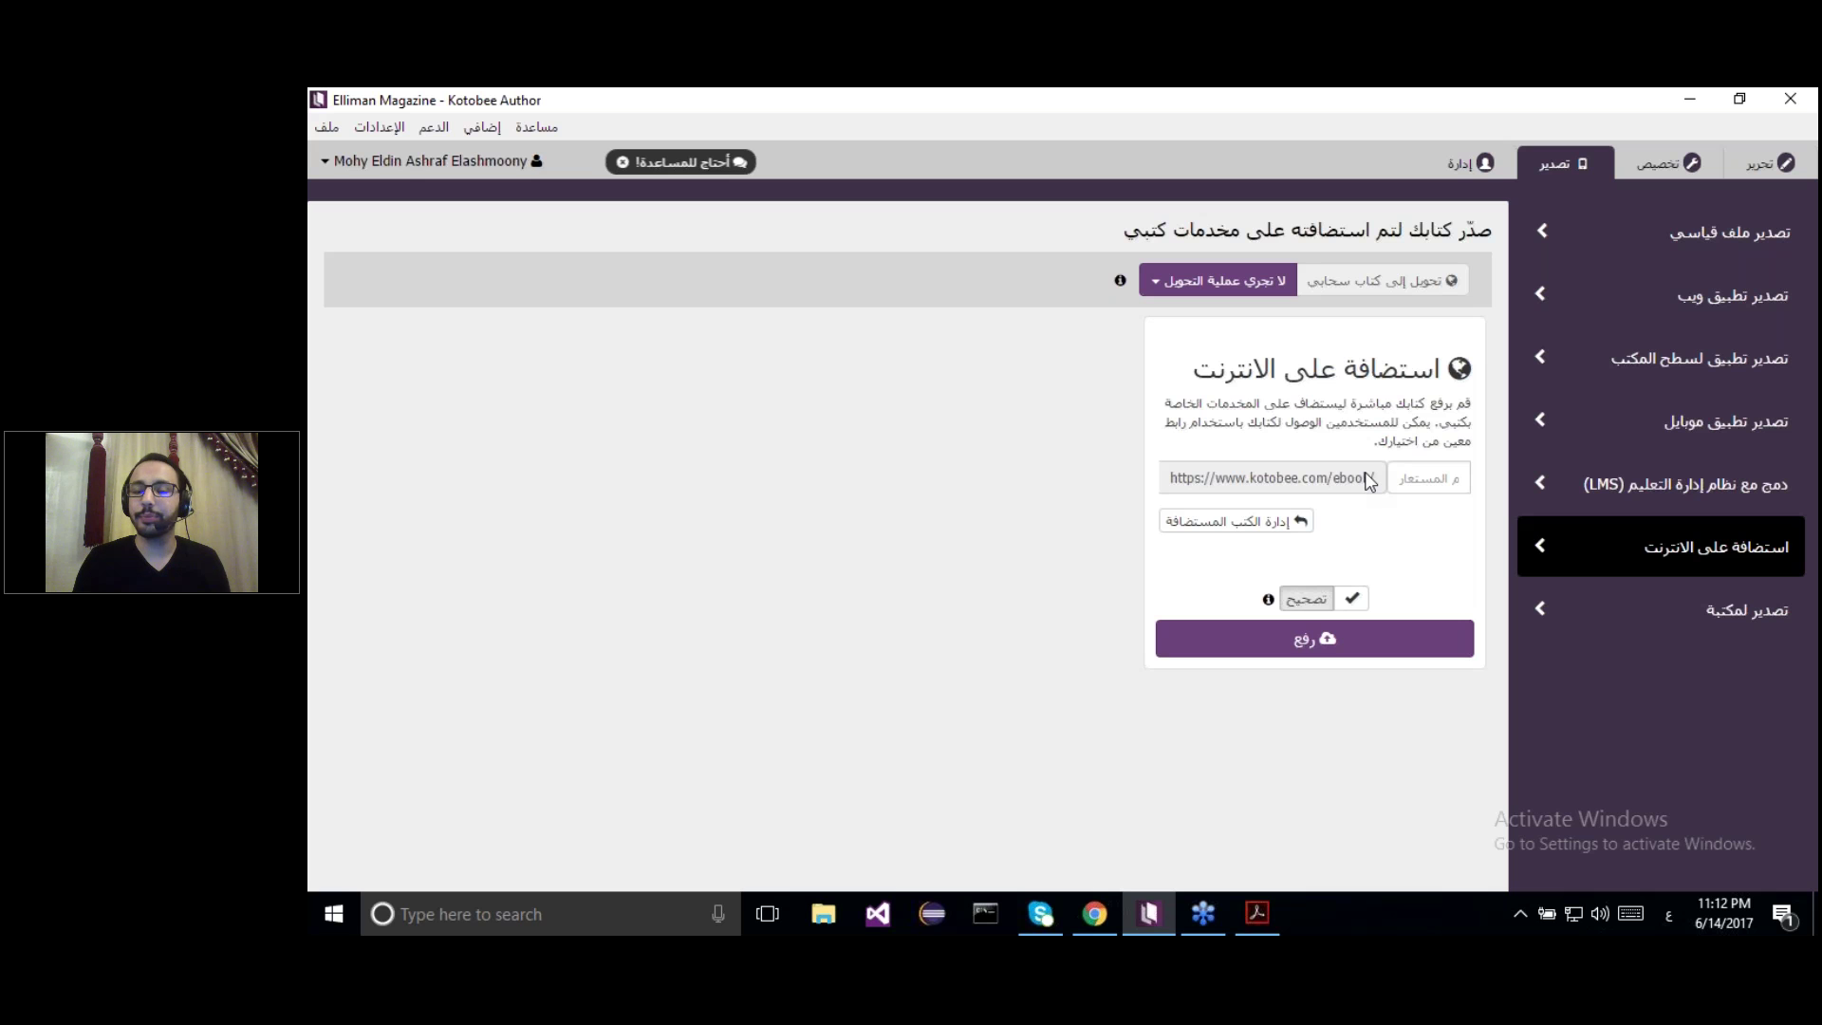
pyautogui.click(1630, 608)
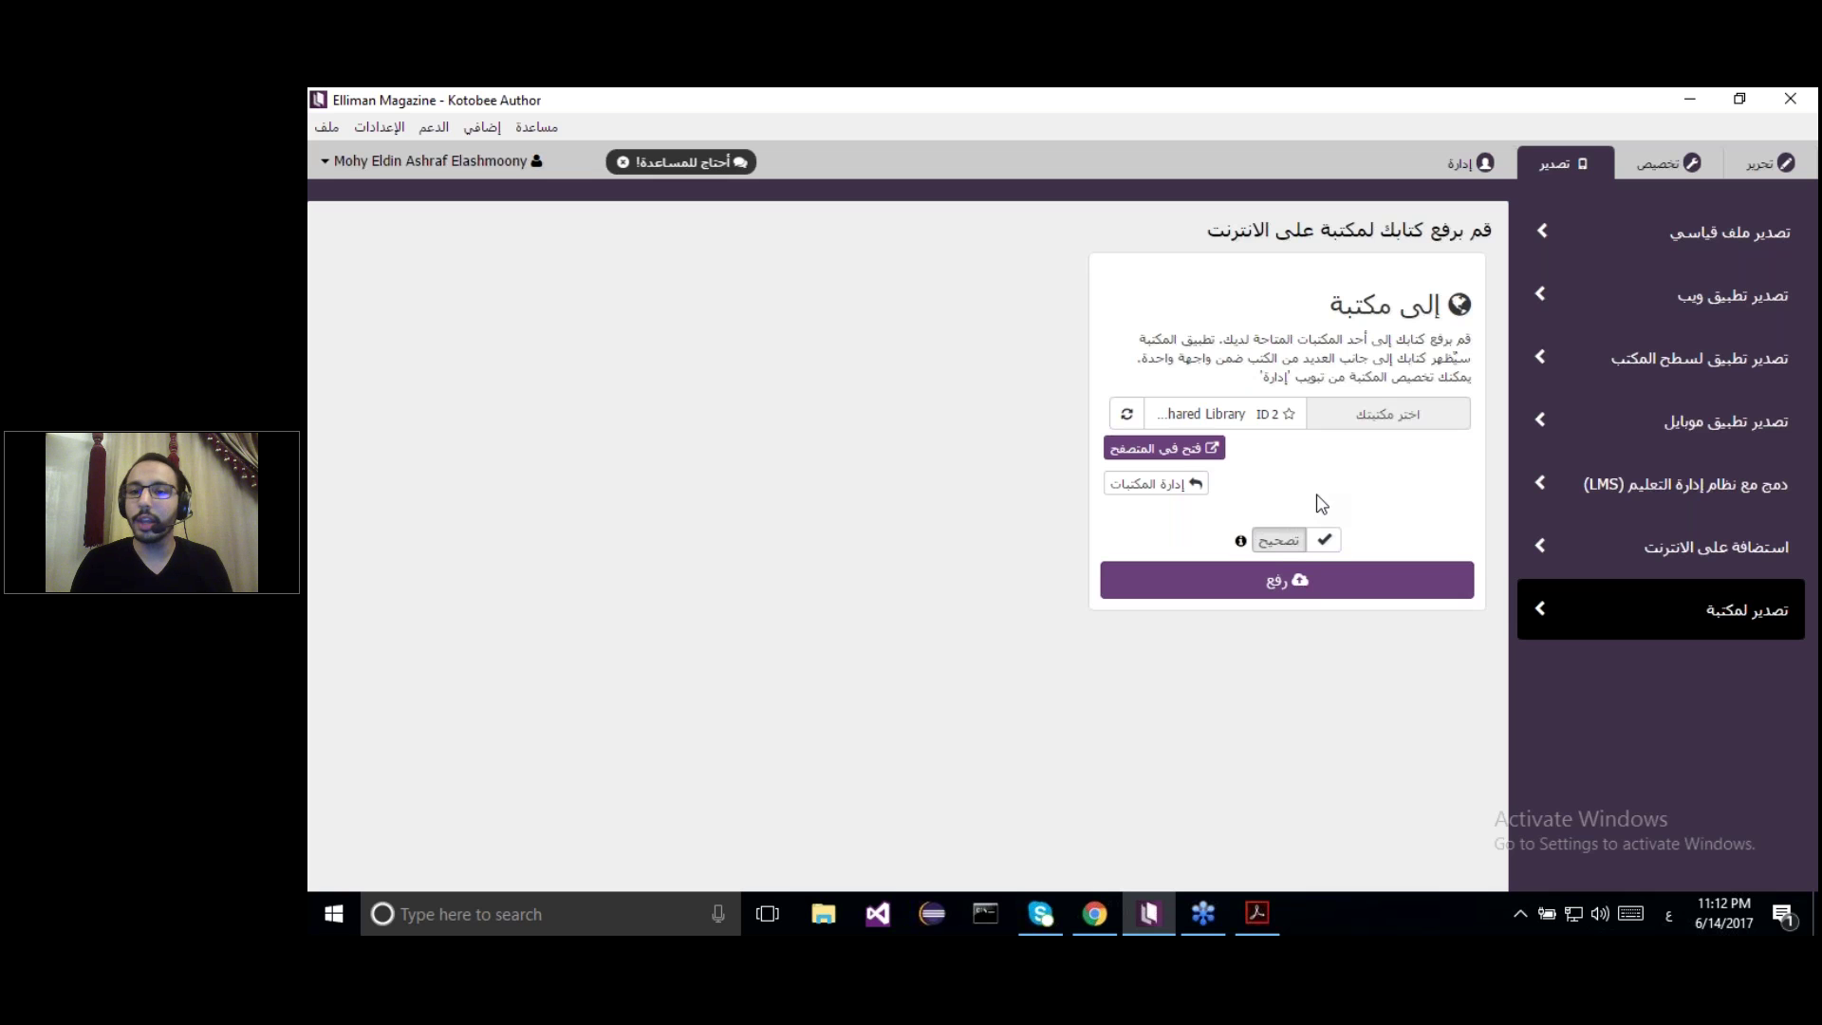
# Check the cloud ebook conversion option for web app export, and open Elliman Magazine's cloud ebook settings in the management area
pyautogui.click(1680, 300)
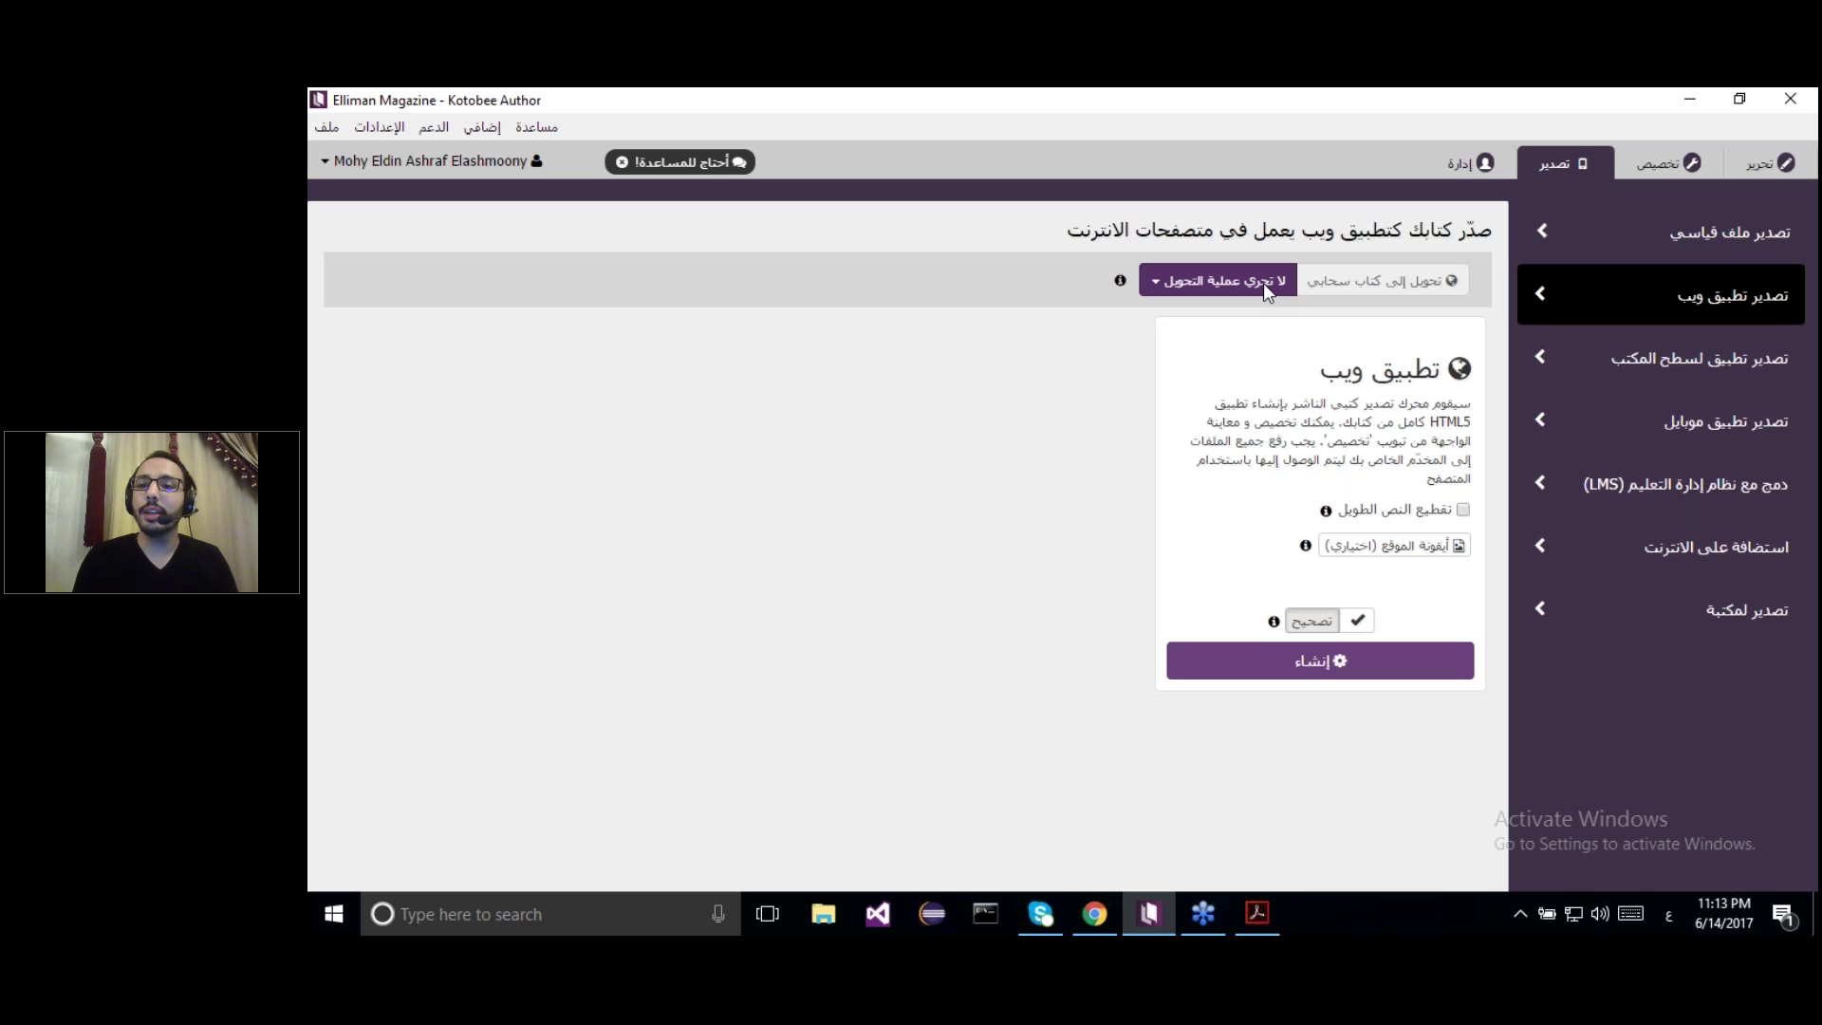
pyautogui.click(1456, 161)
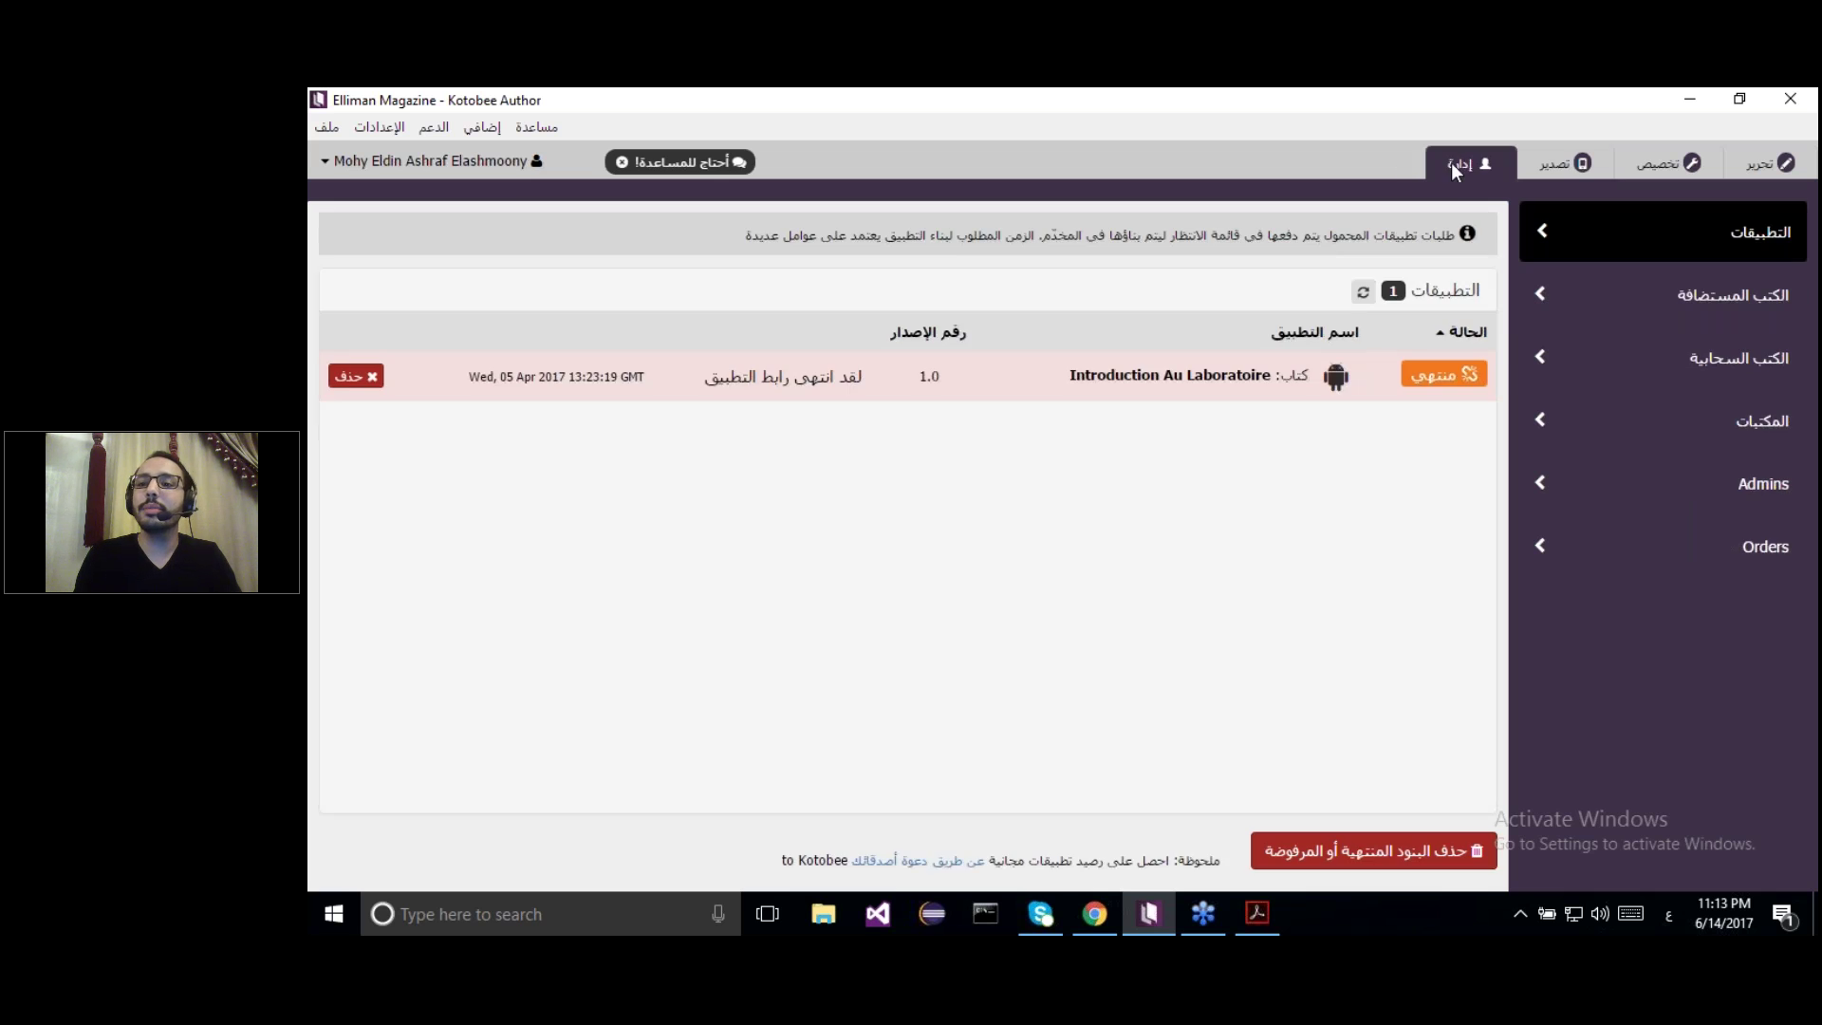
pyautogui.click(1625, 347)
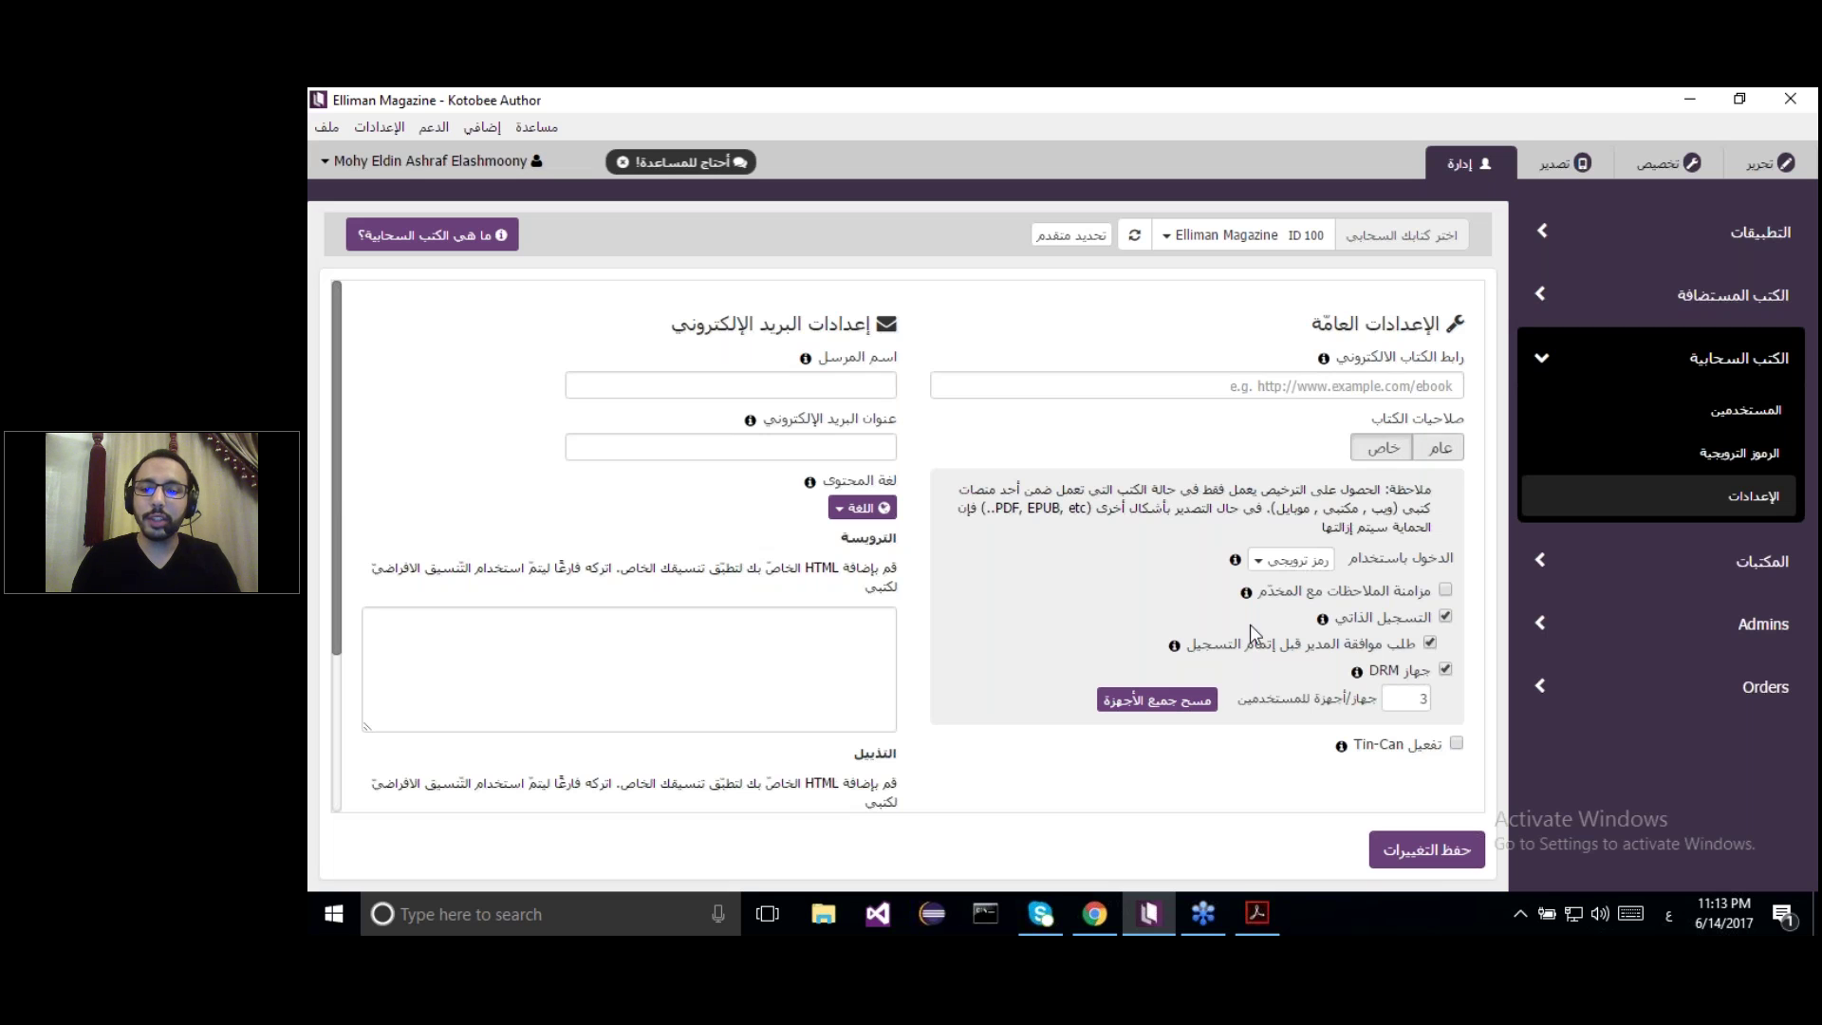
# Switch to the presentation PDF in Acrobat Reader, show it full screen and advance to the slide on getting support
pyautogui.click(1258, 911)
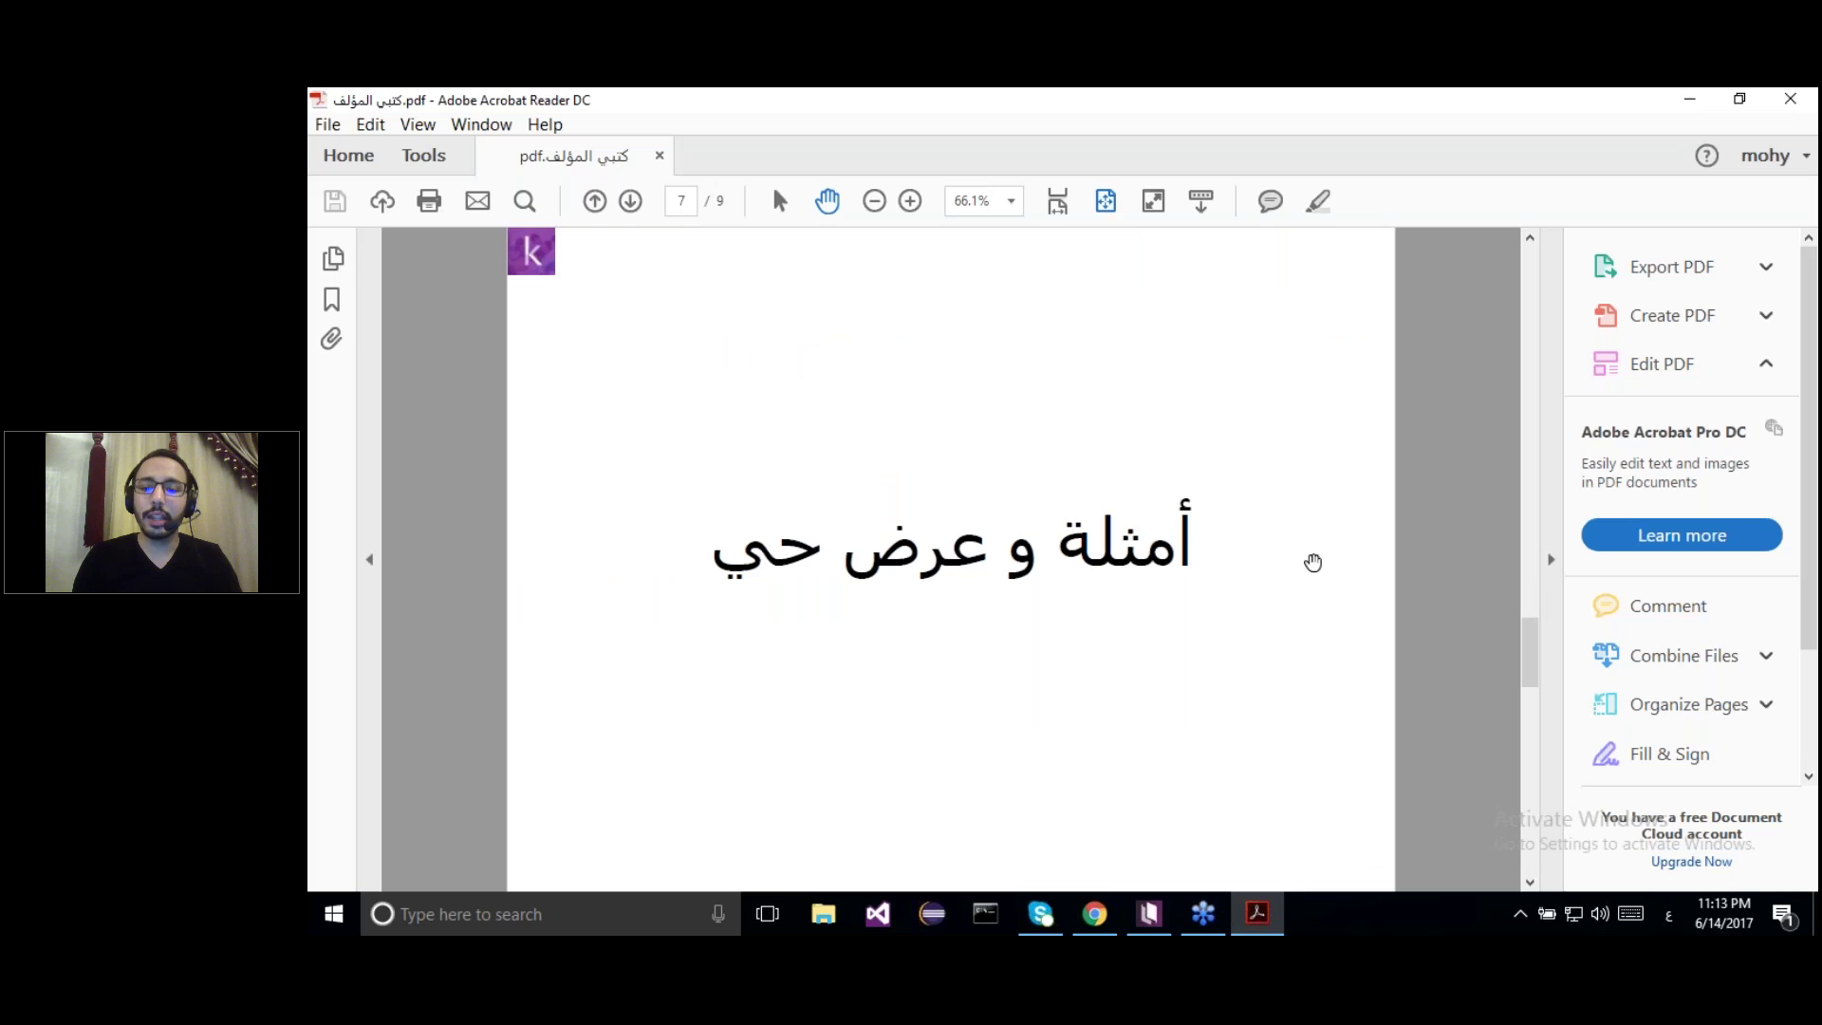
pyautogui.hotkey('ctrl', 'l')
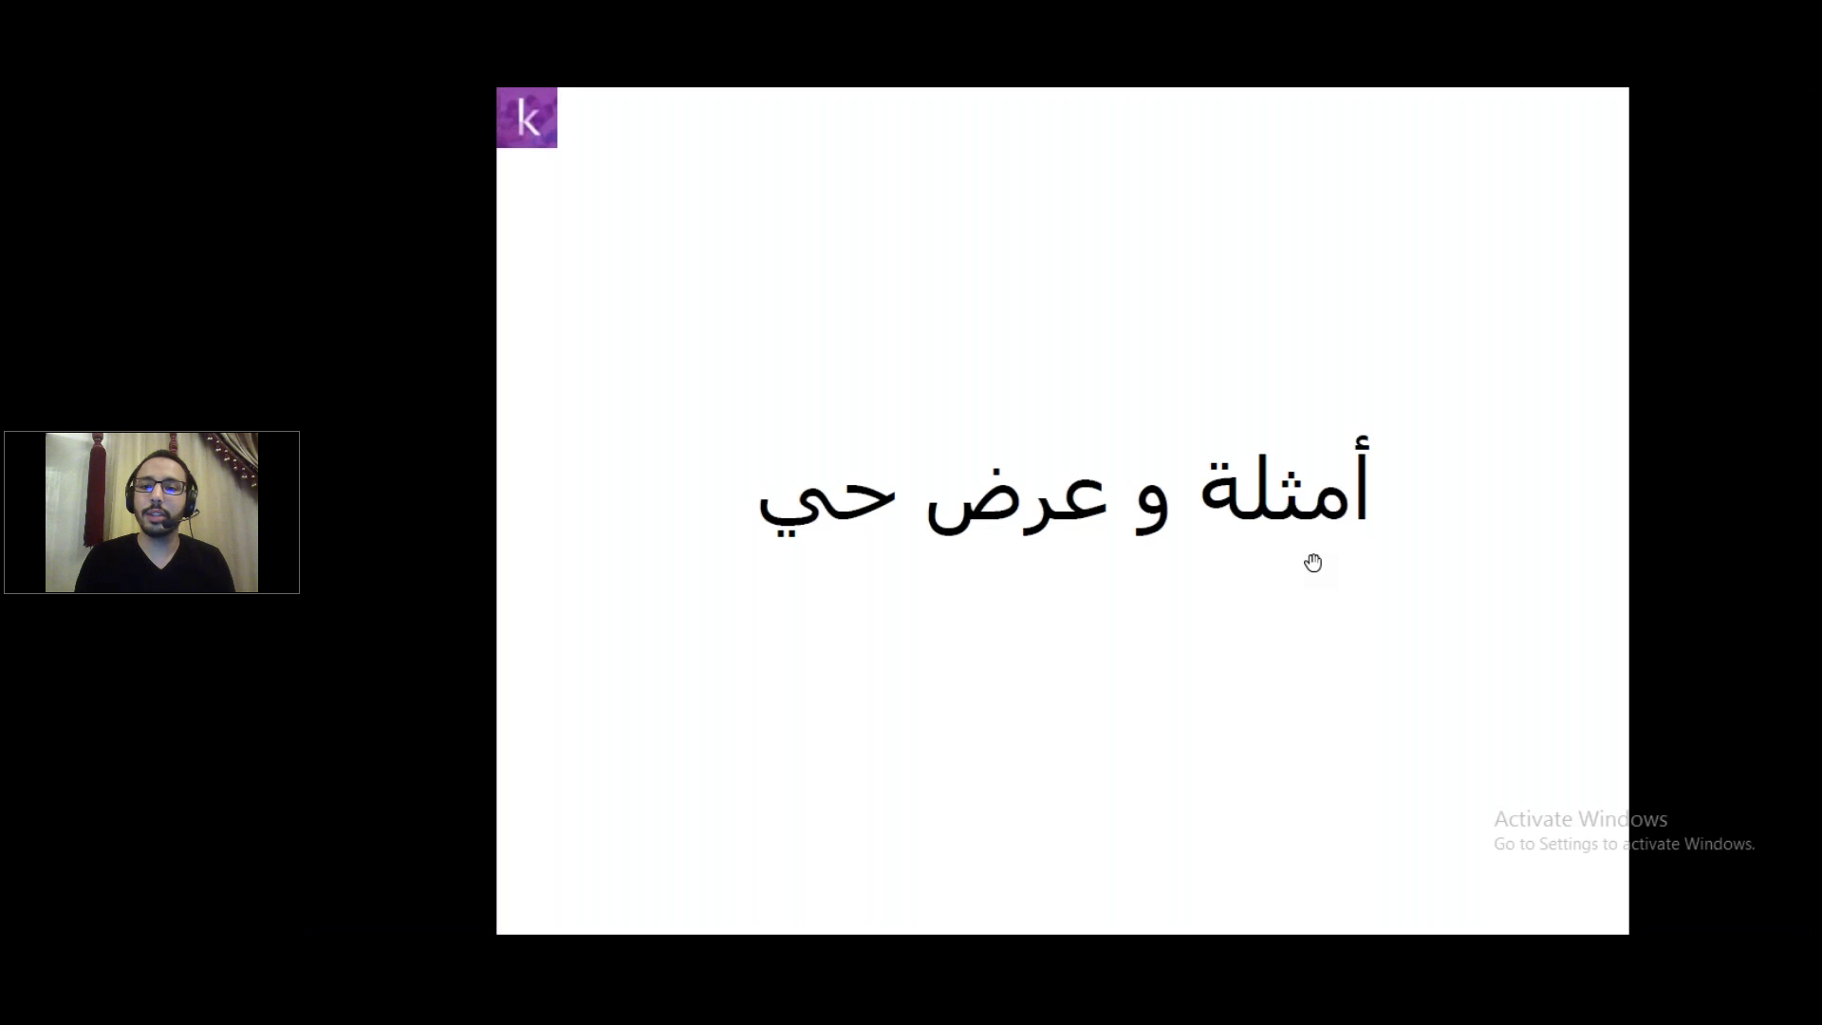
pyautogui.click(1312, 562)
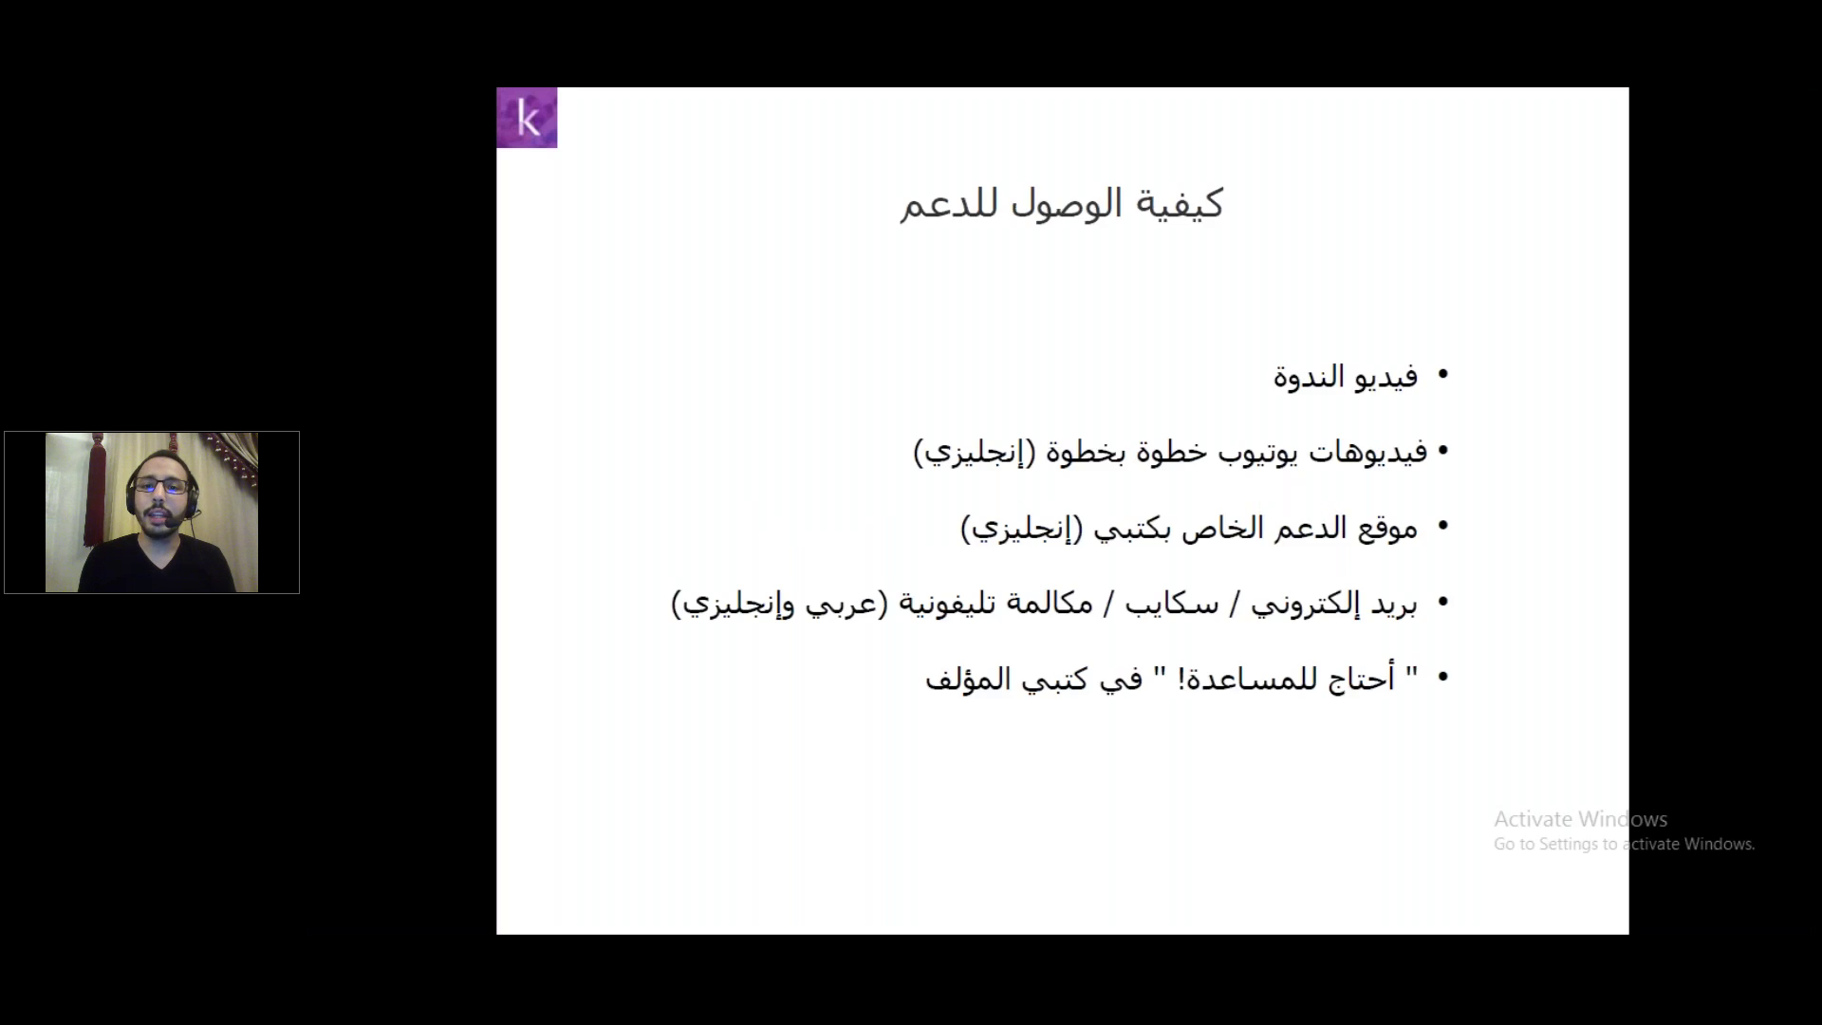
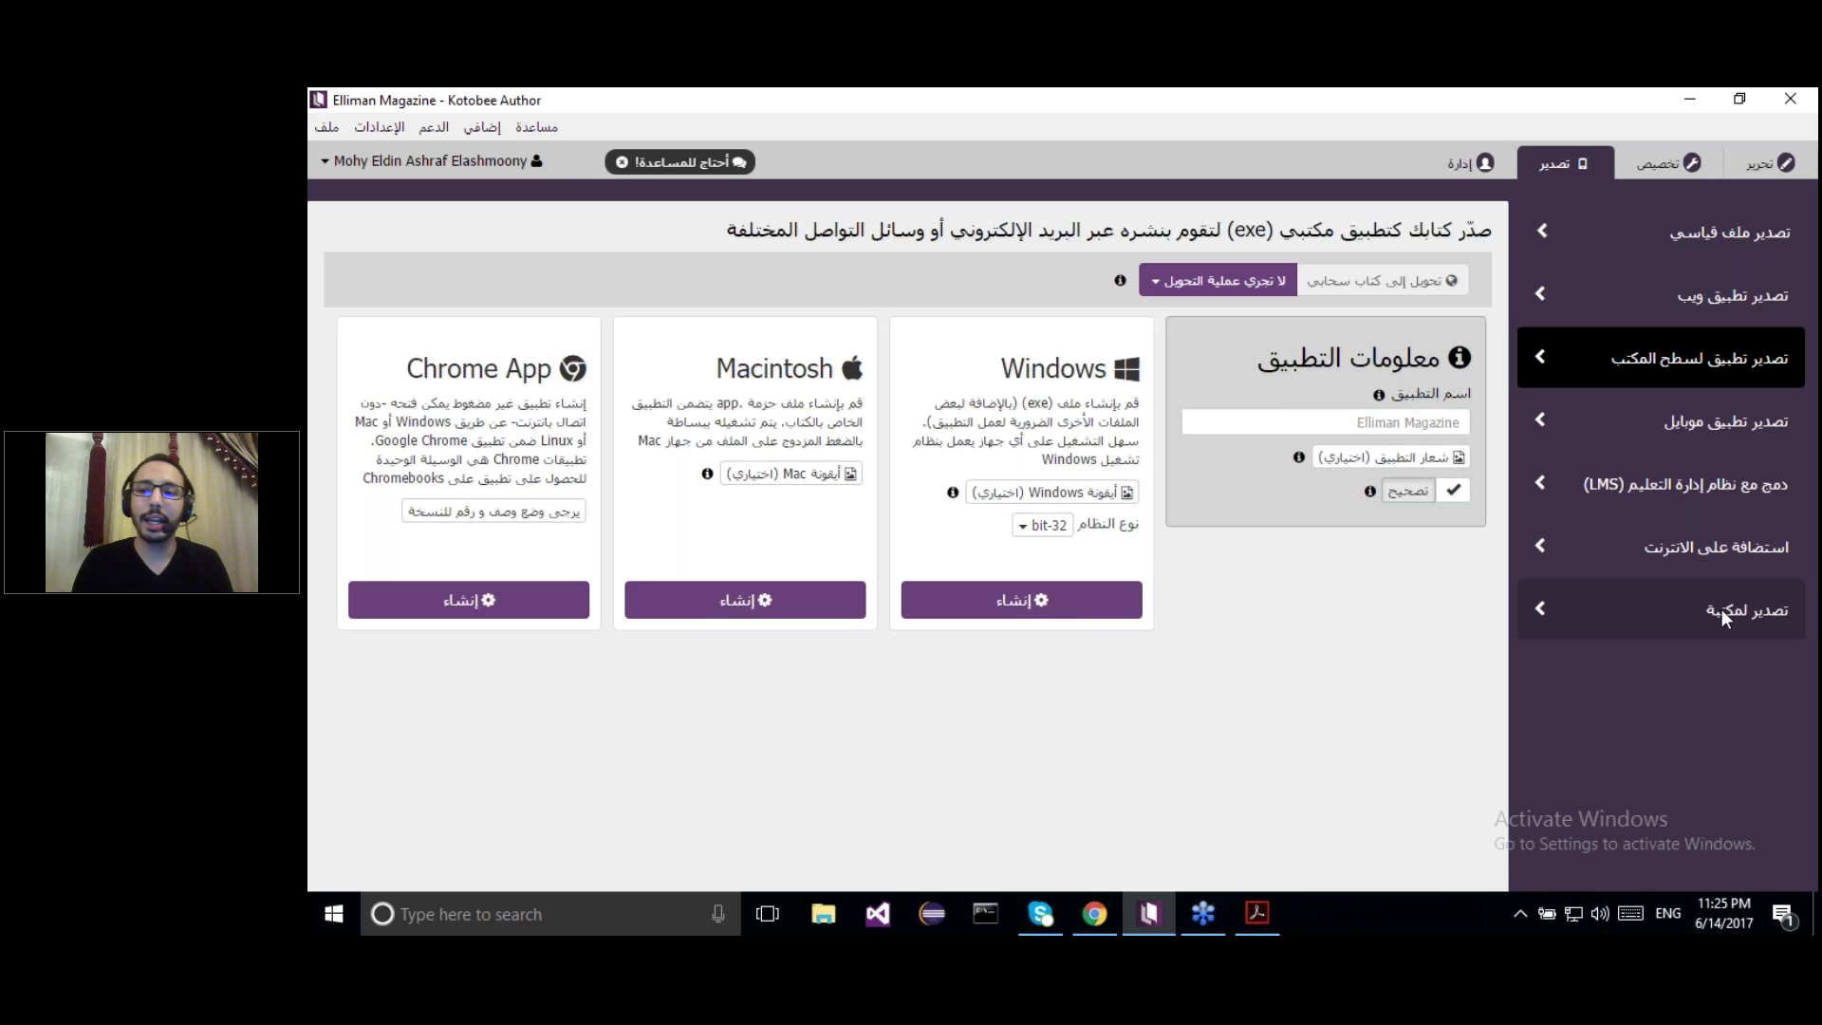
# Review the mobile app and LMS export options again, with a brief look at the untitled chapter in the editor
pyautogui.click(1717, 435)
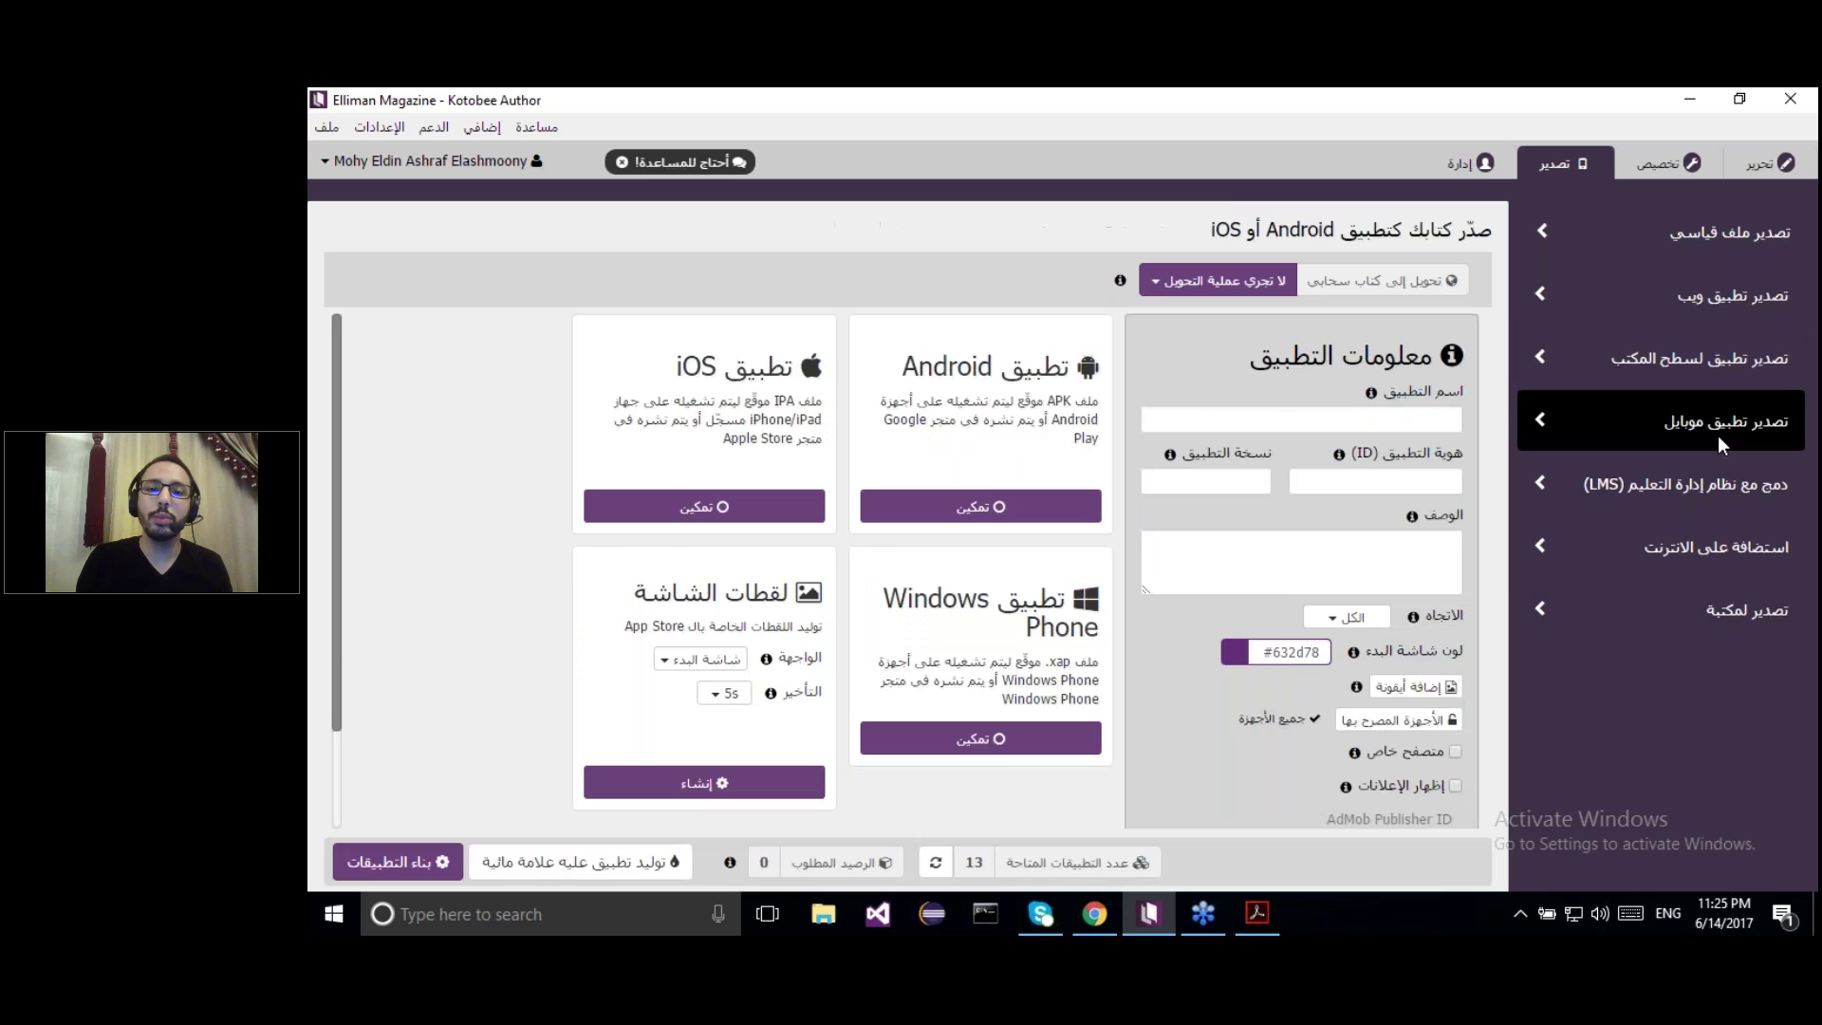
pyautogui.click(1708, 497)
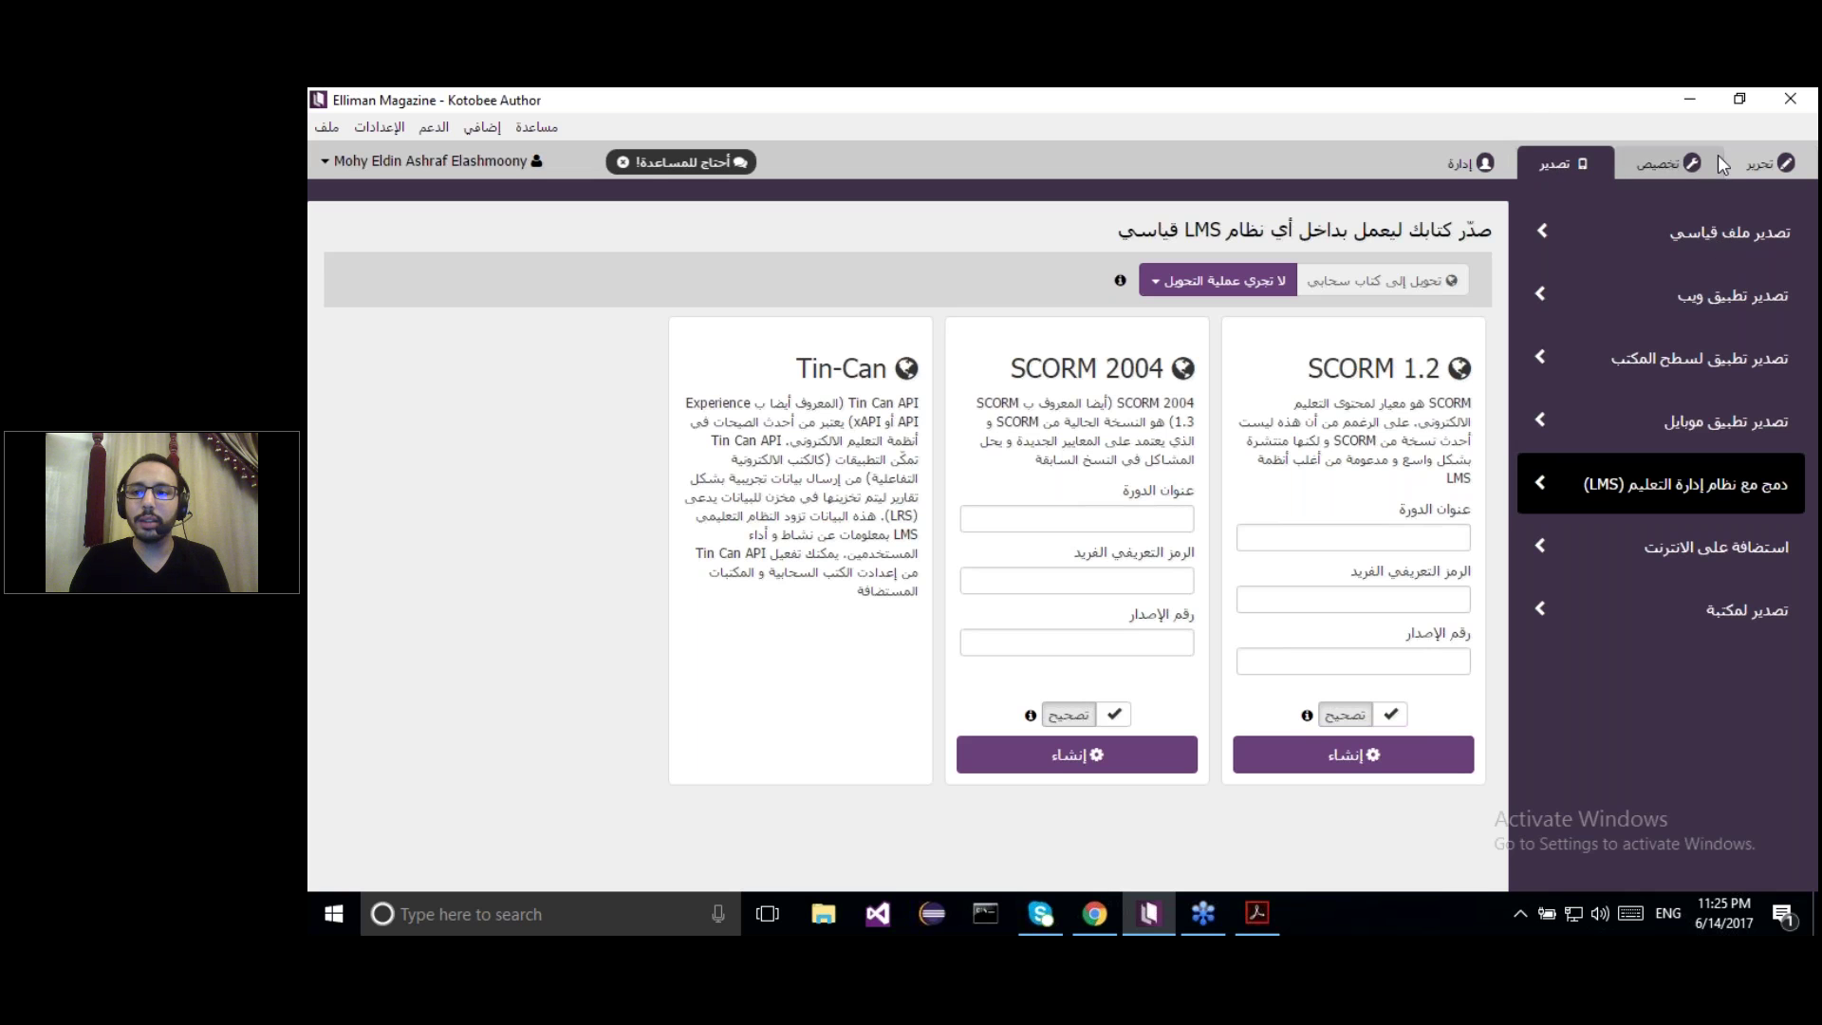
pyautogui.click(1744, 167)
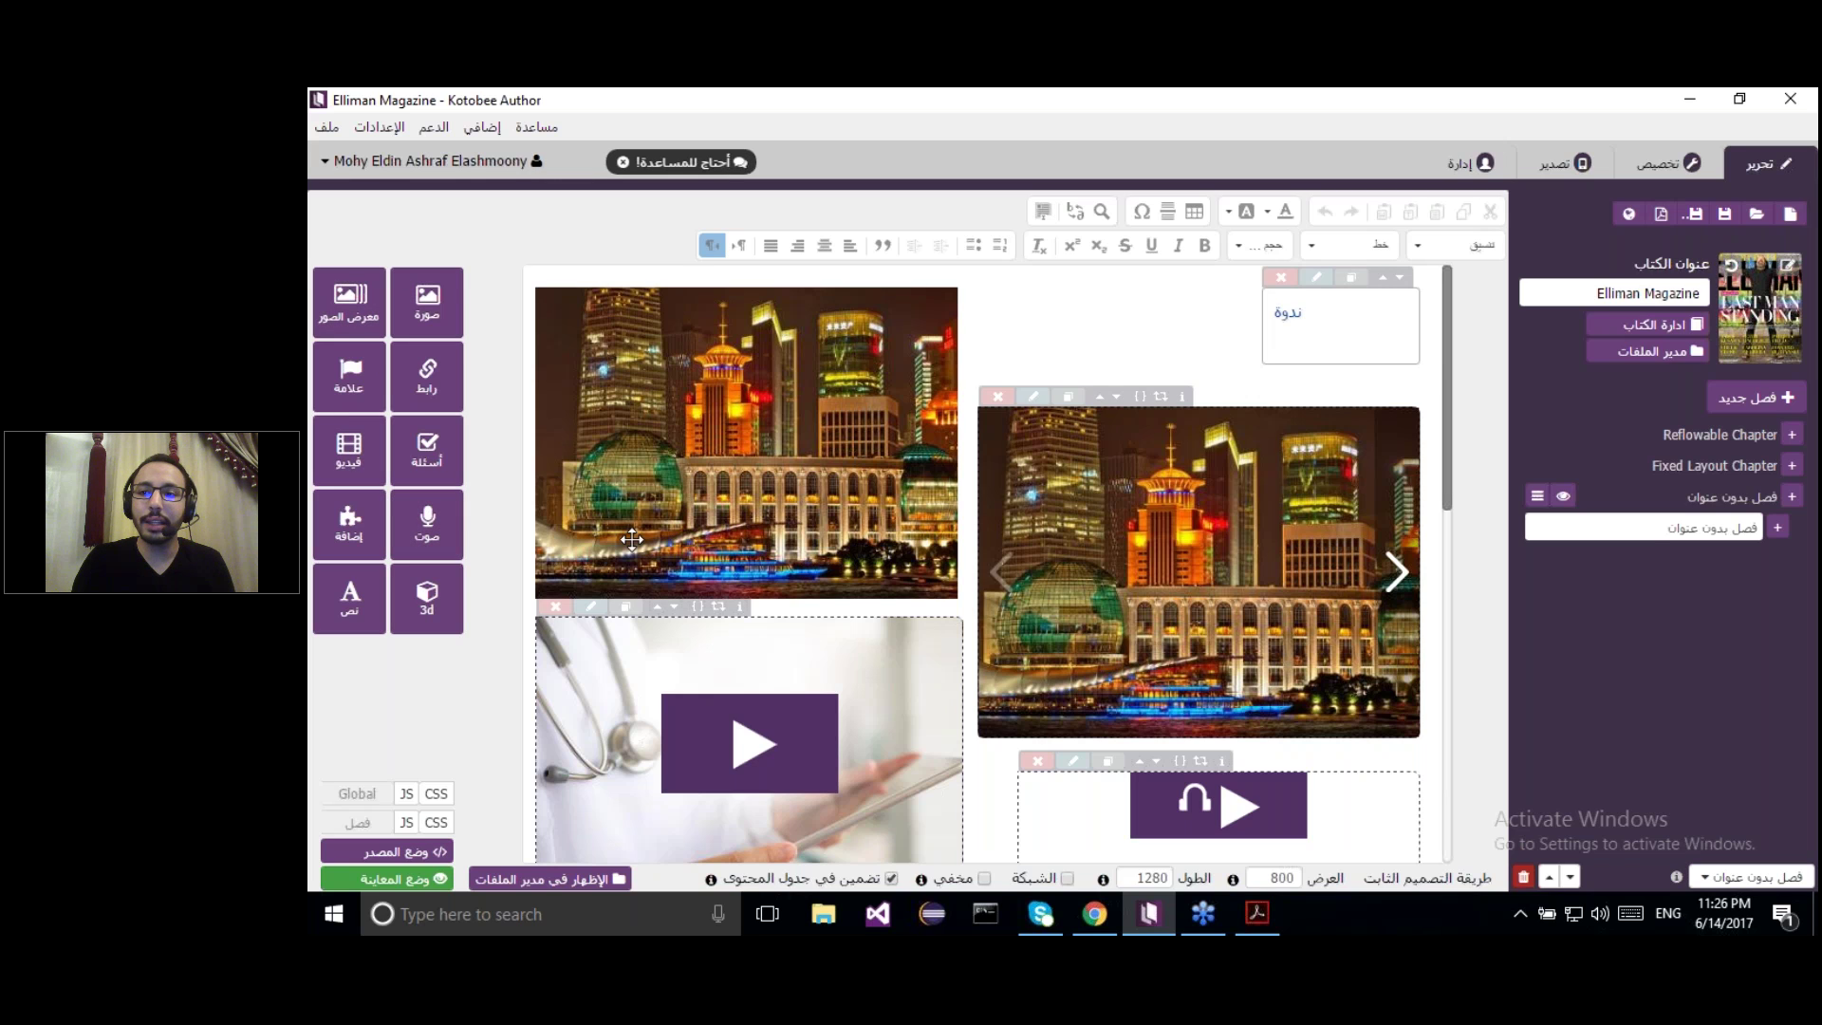
pyautogui.click(1564, 158)
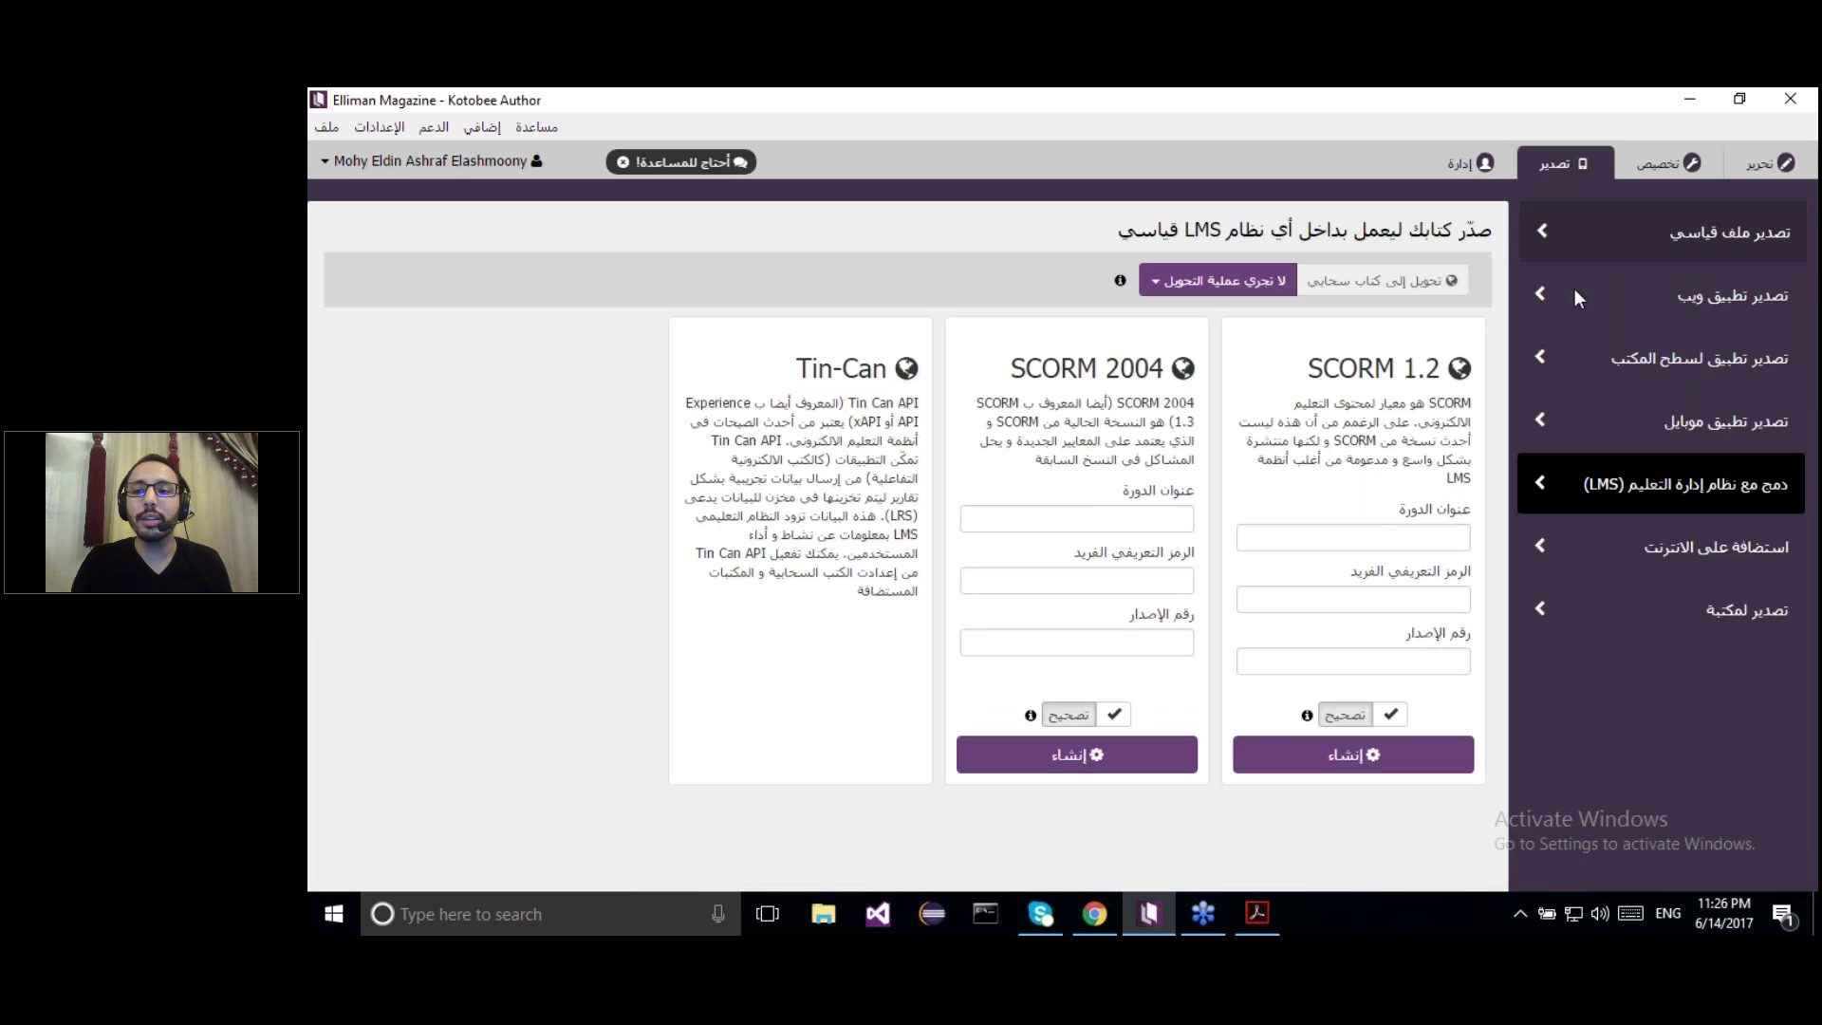
pyautogui.click(1675, 430)
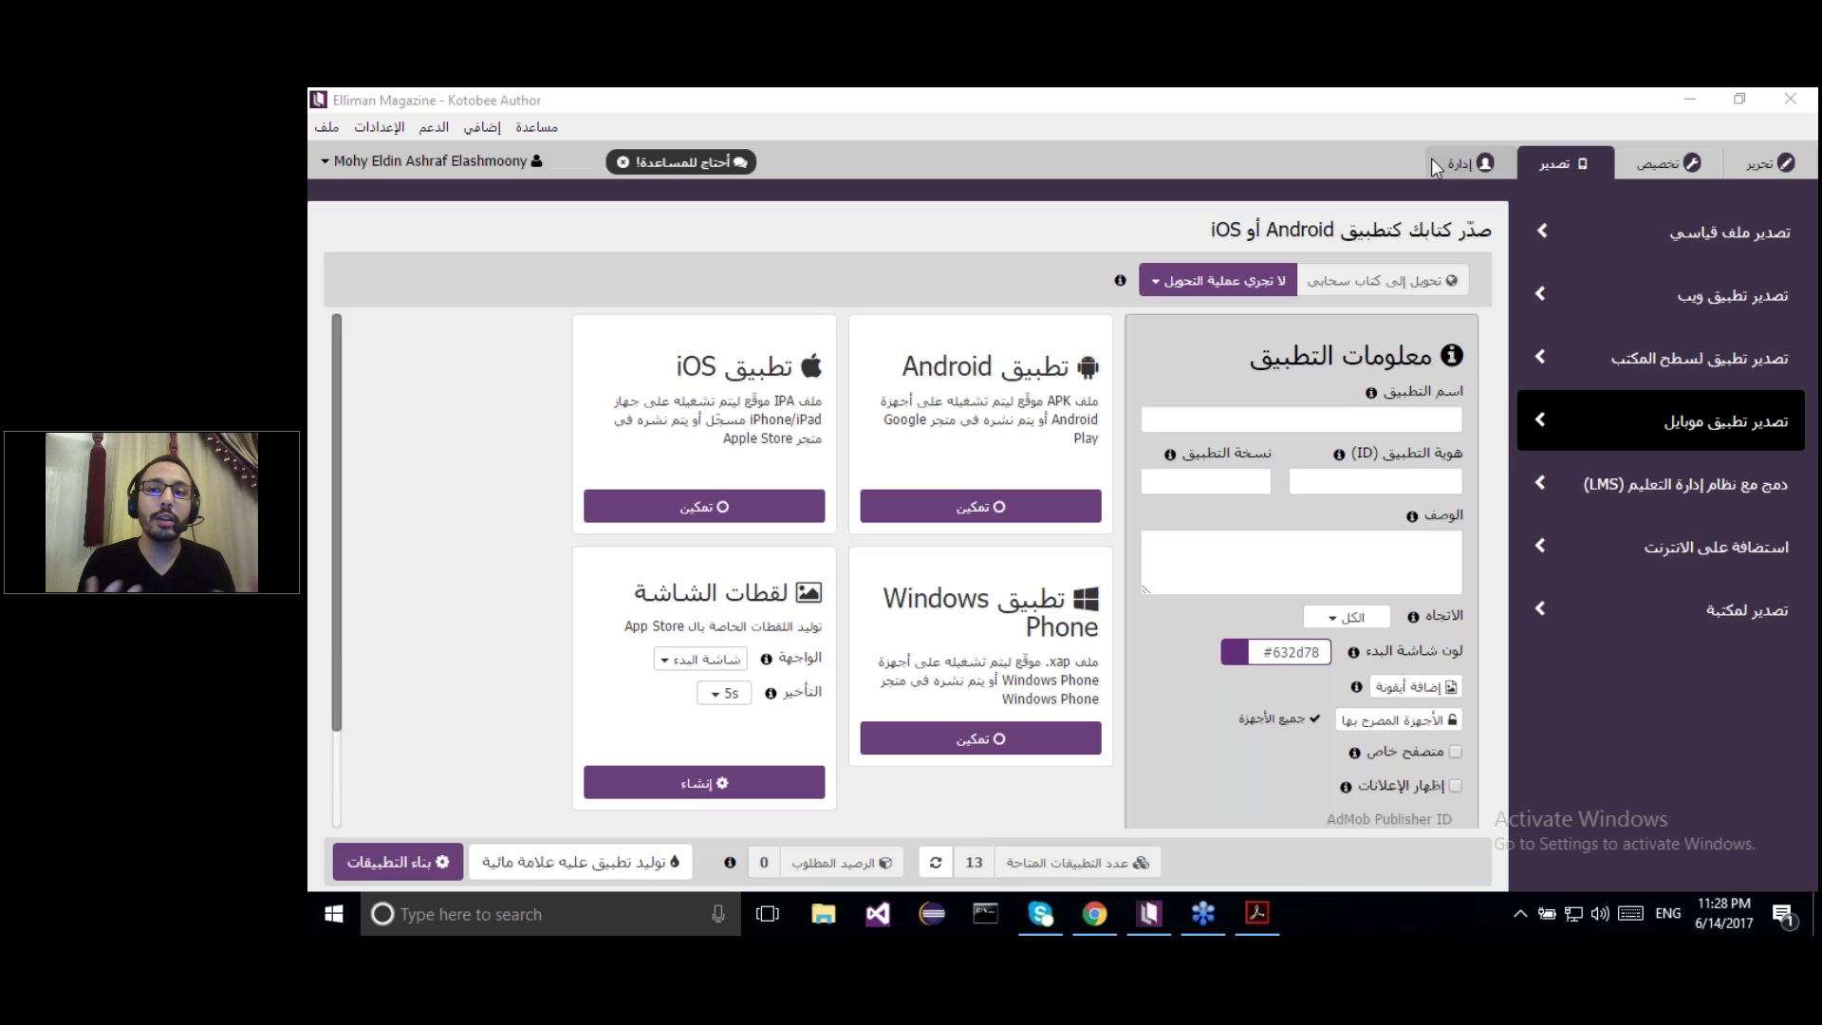
pyautogui.click(1303, 110)
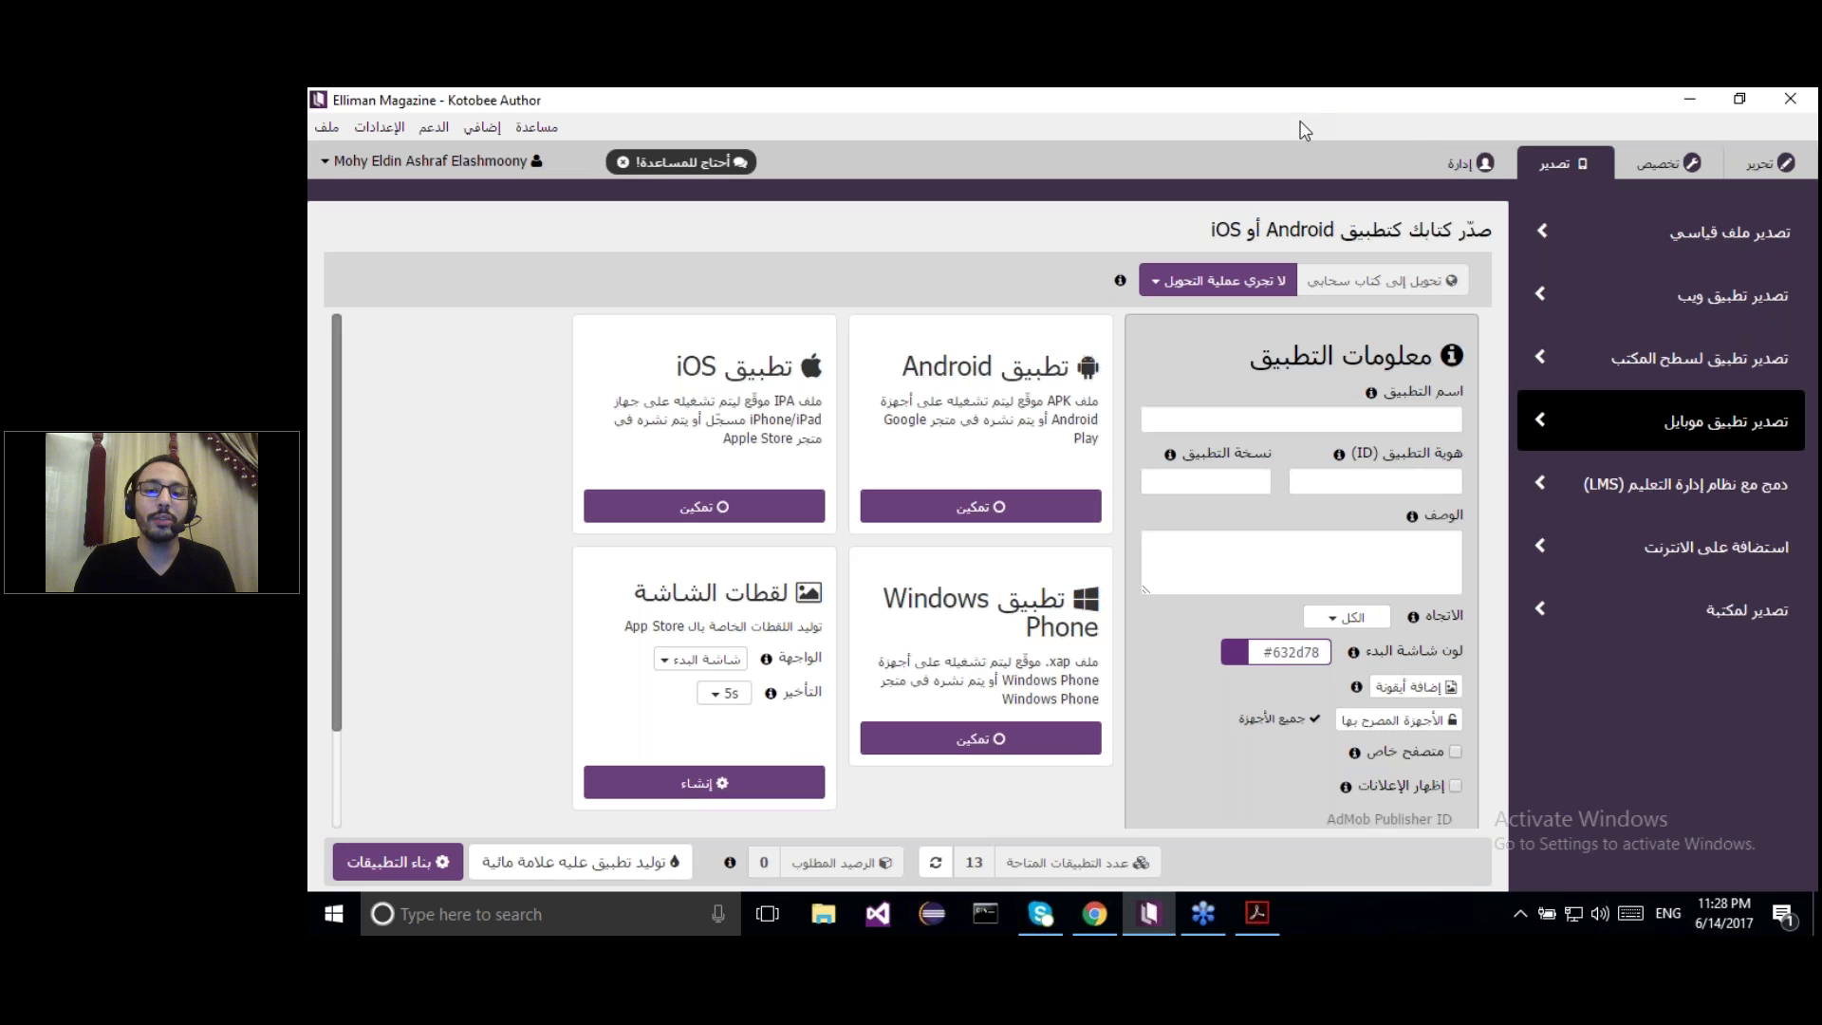
# Switch to the Manna Tydskrif library in Chrome, reload its page and open the library login form
pyautogui.click(1096, 914)
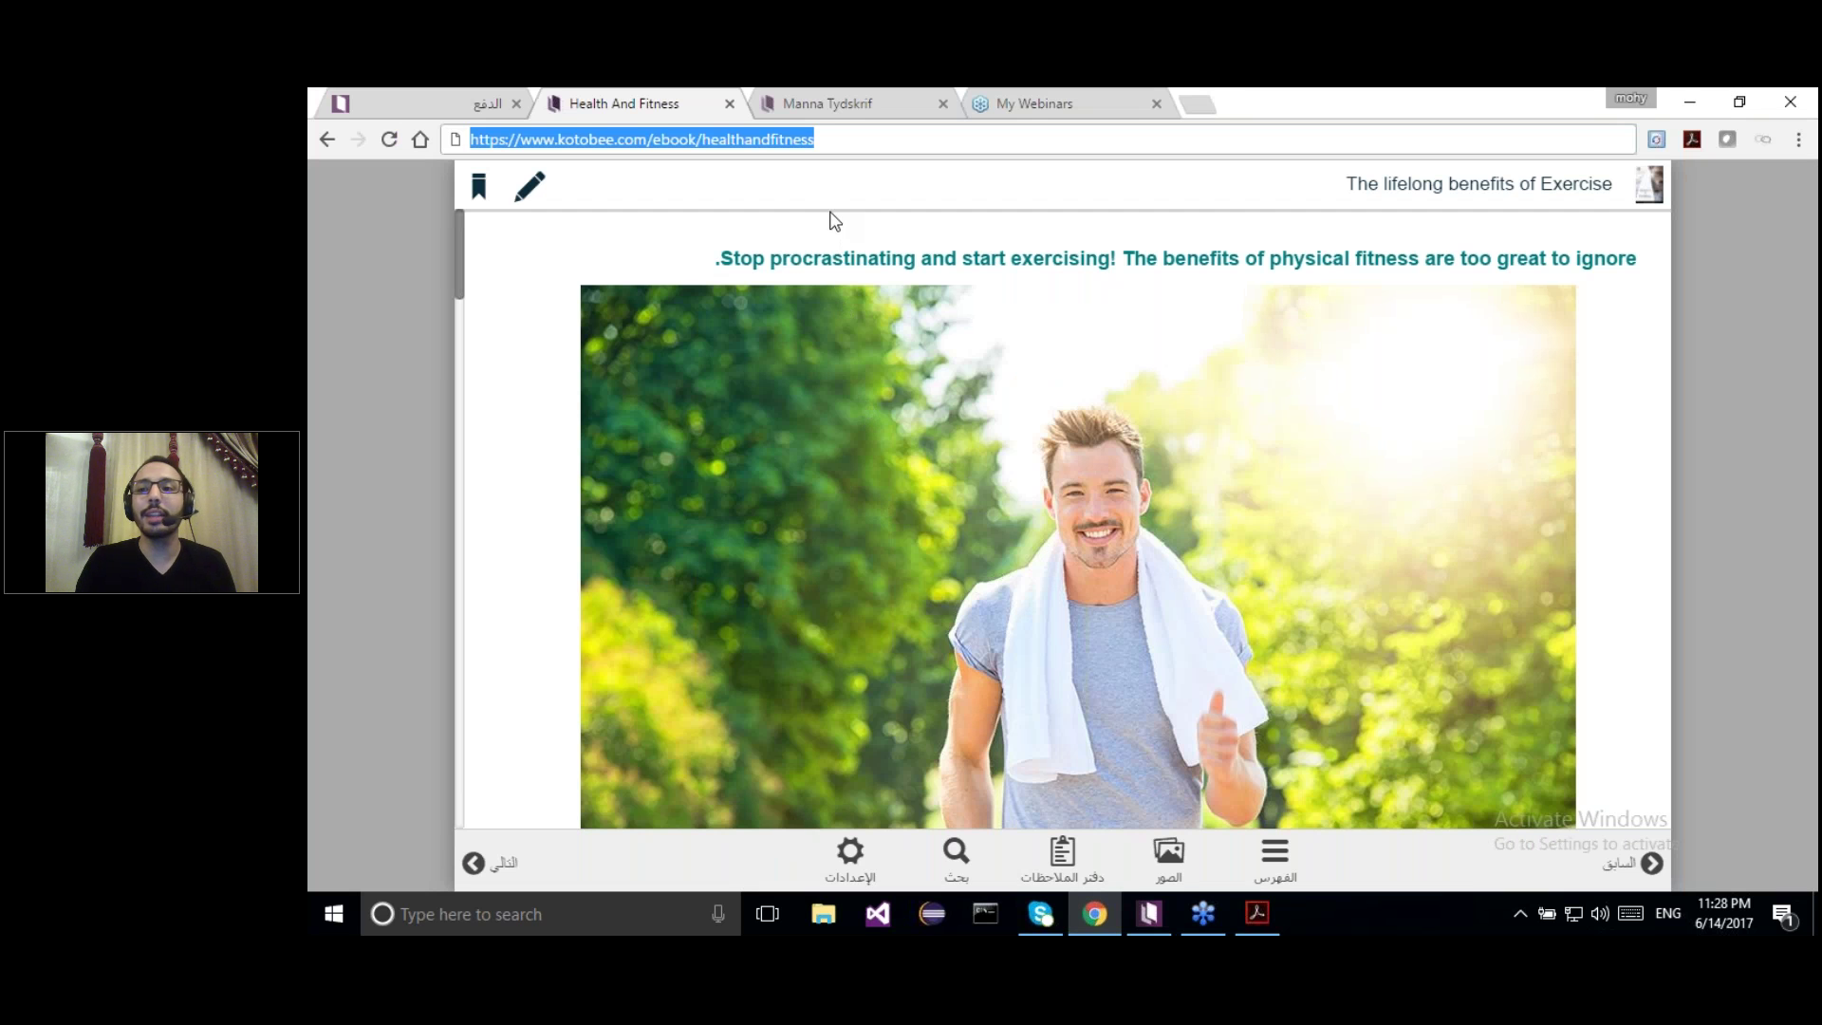
pyautogui.click(840, 101)
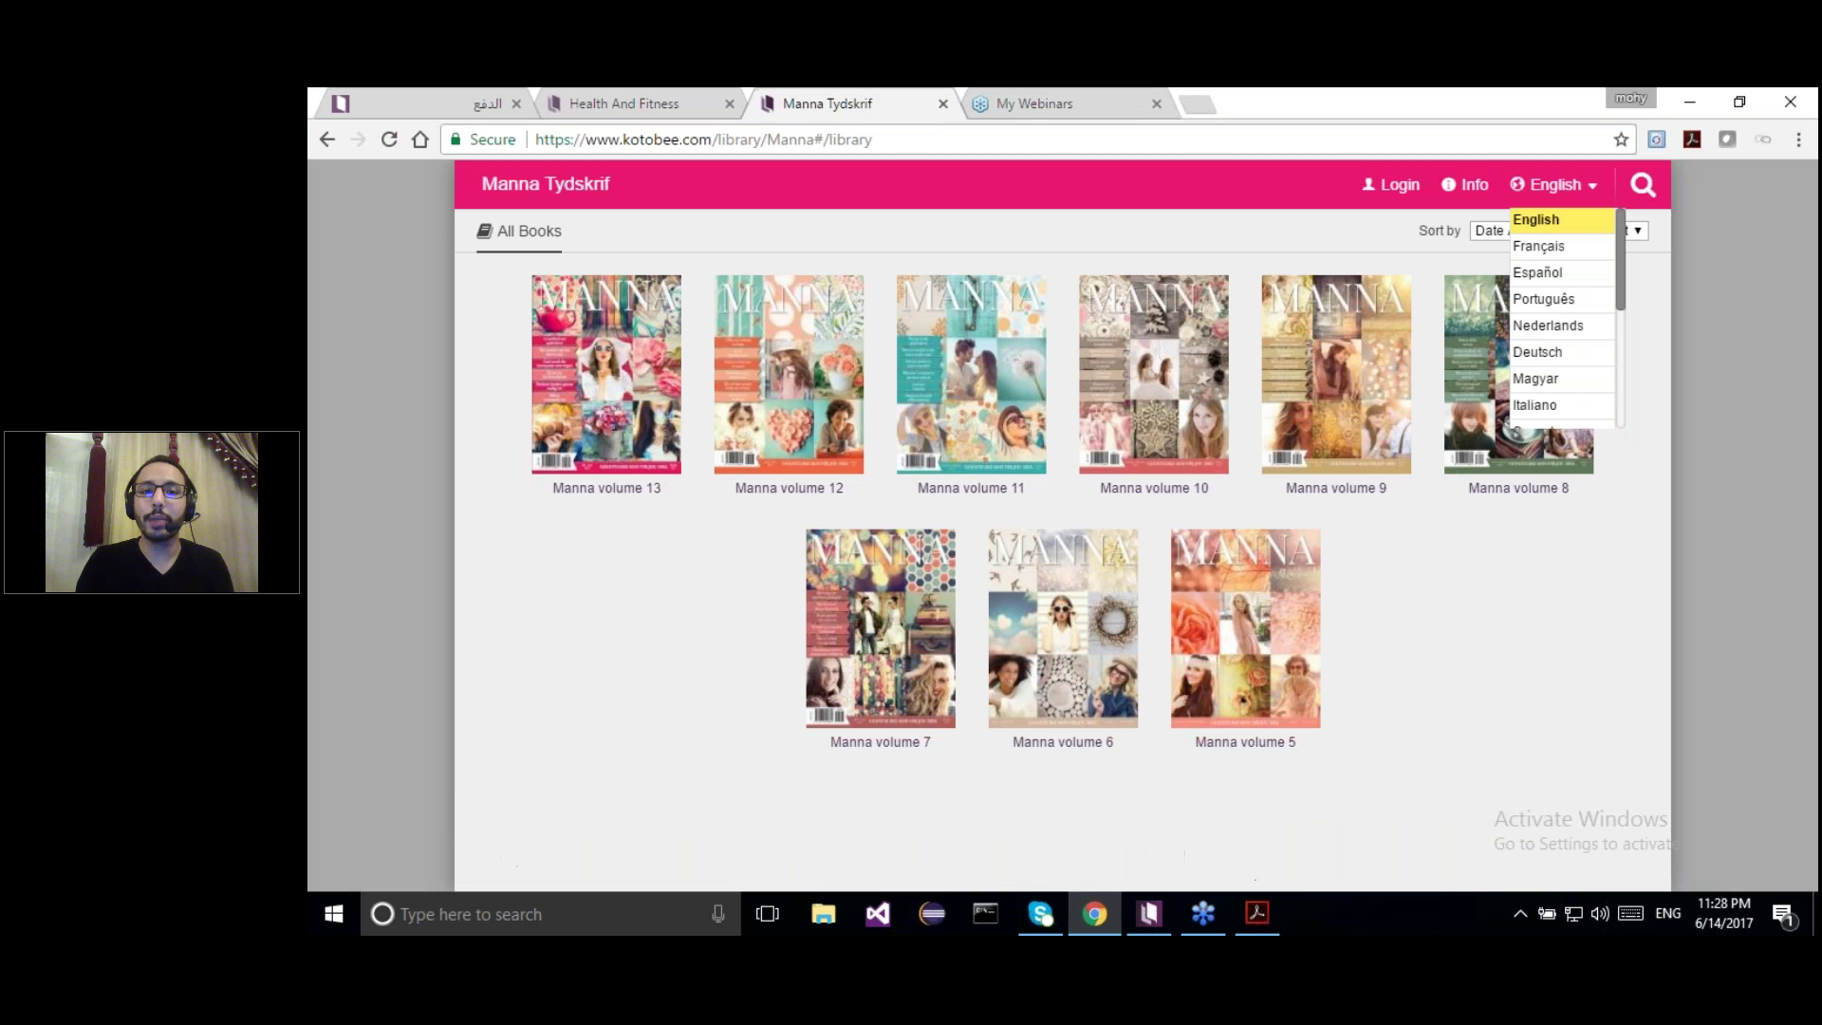
pyautogui.click(837, 138)
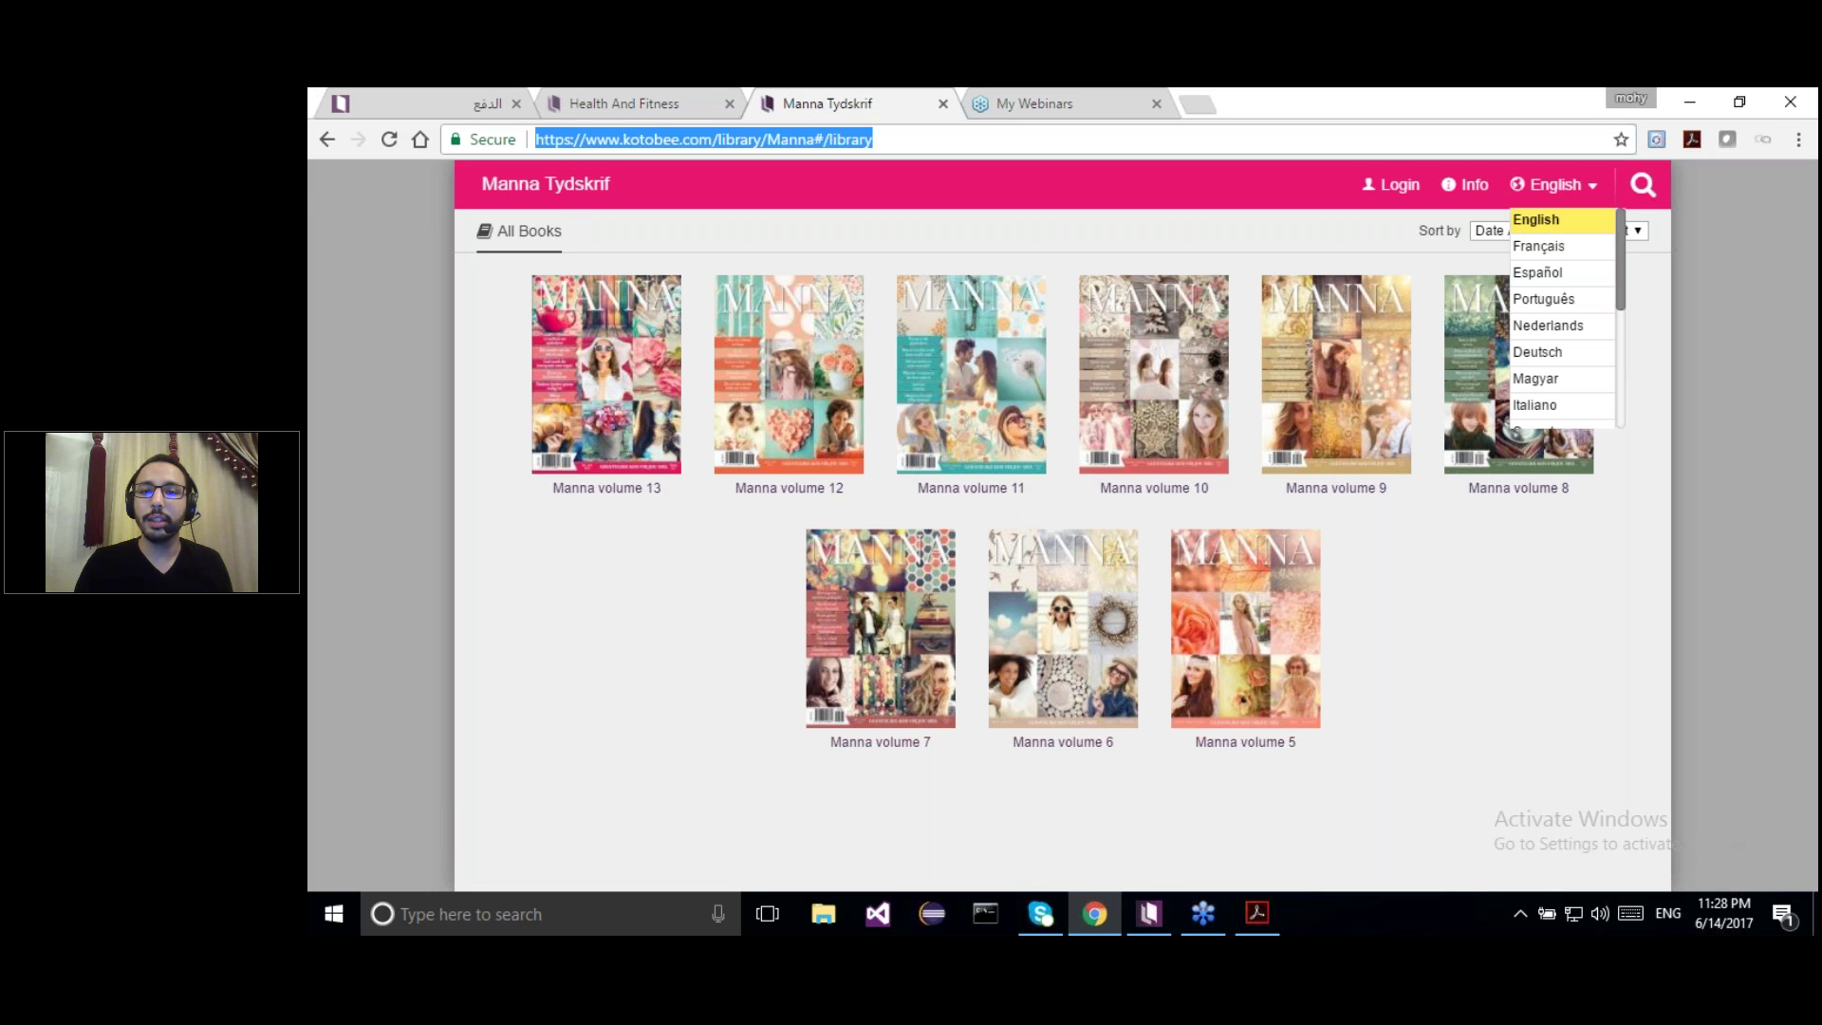
pyautogui.press('Return')
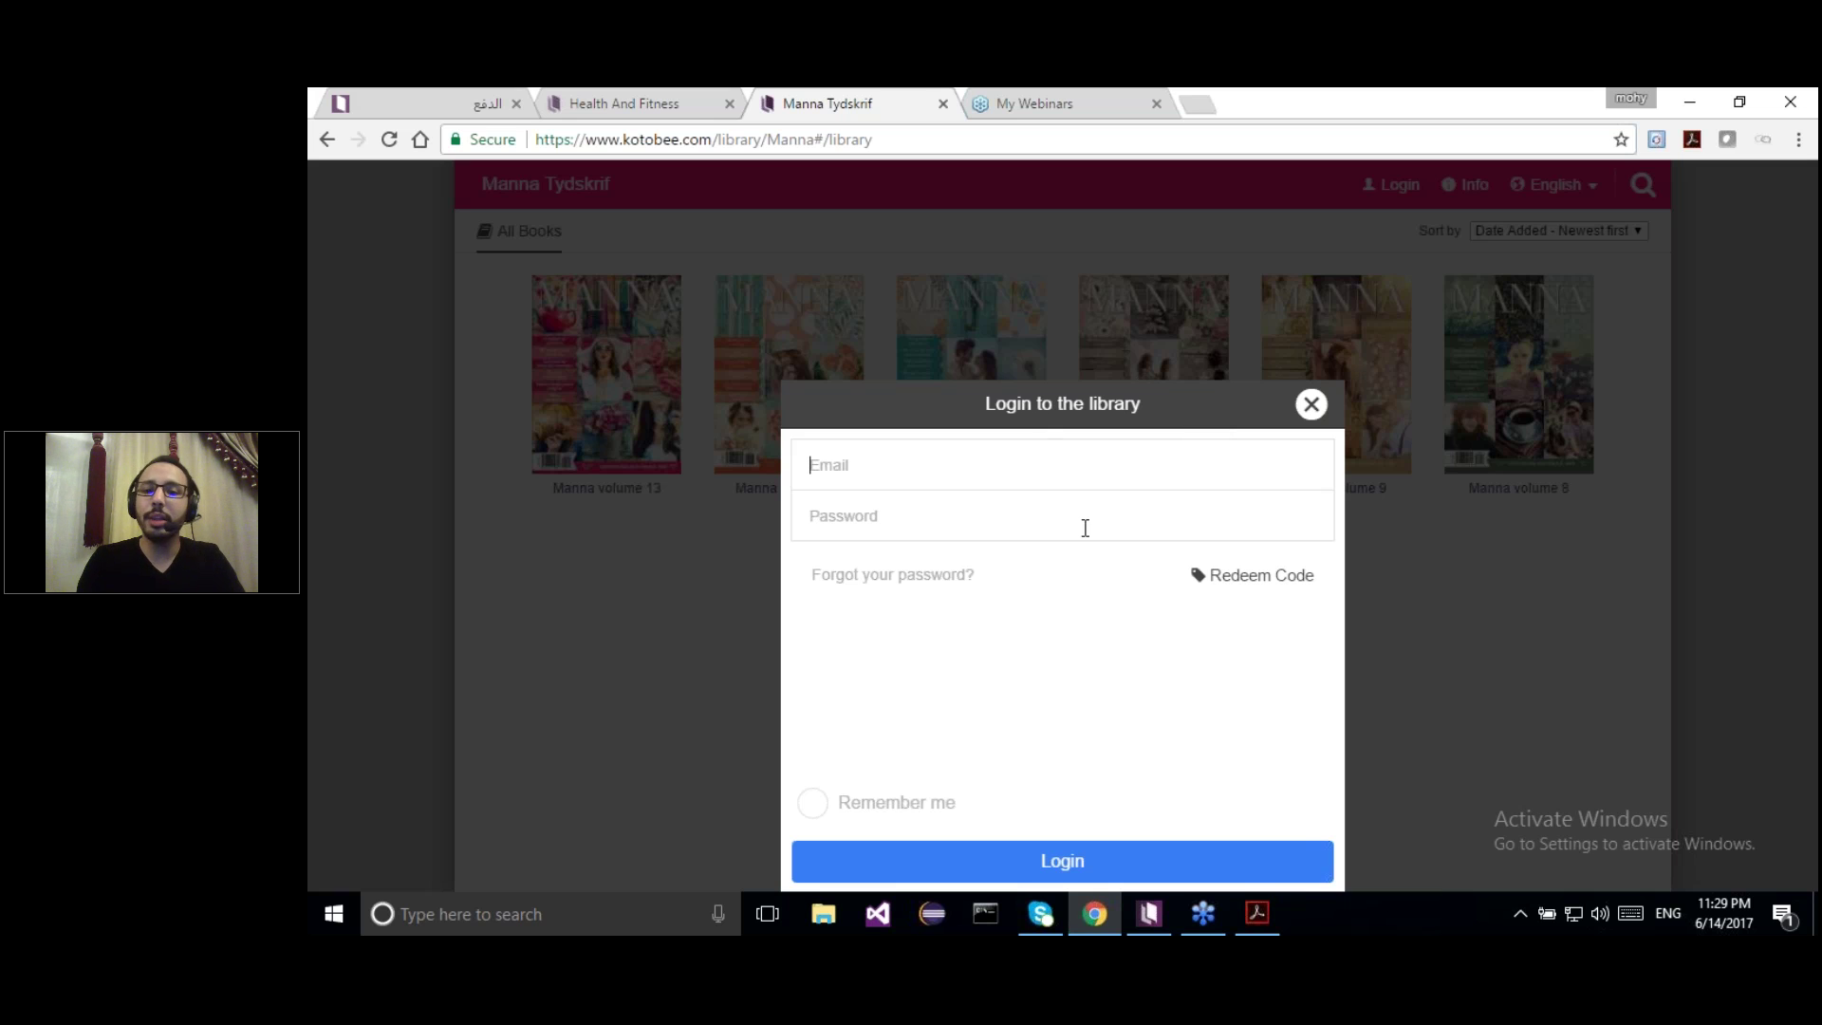
# Show the library's code redemption login form, close it and switch the Manna Tydskrif library's interface language to Arabic
pyautogui.click(1276, 578)
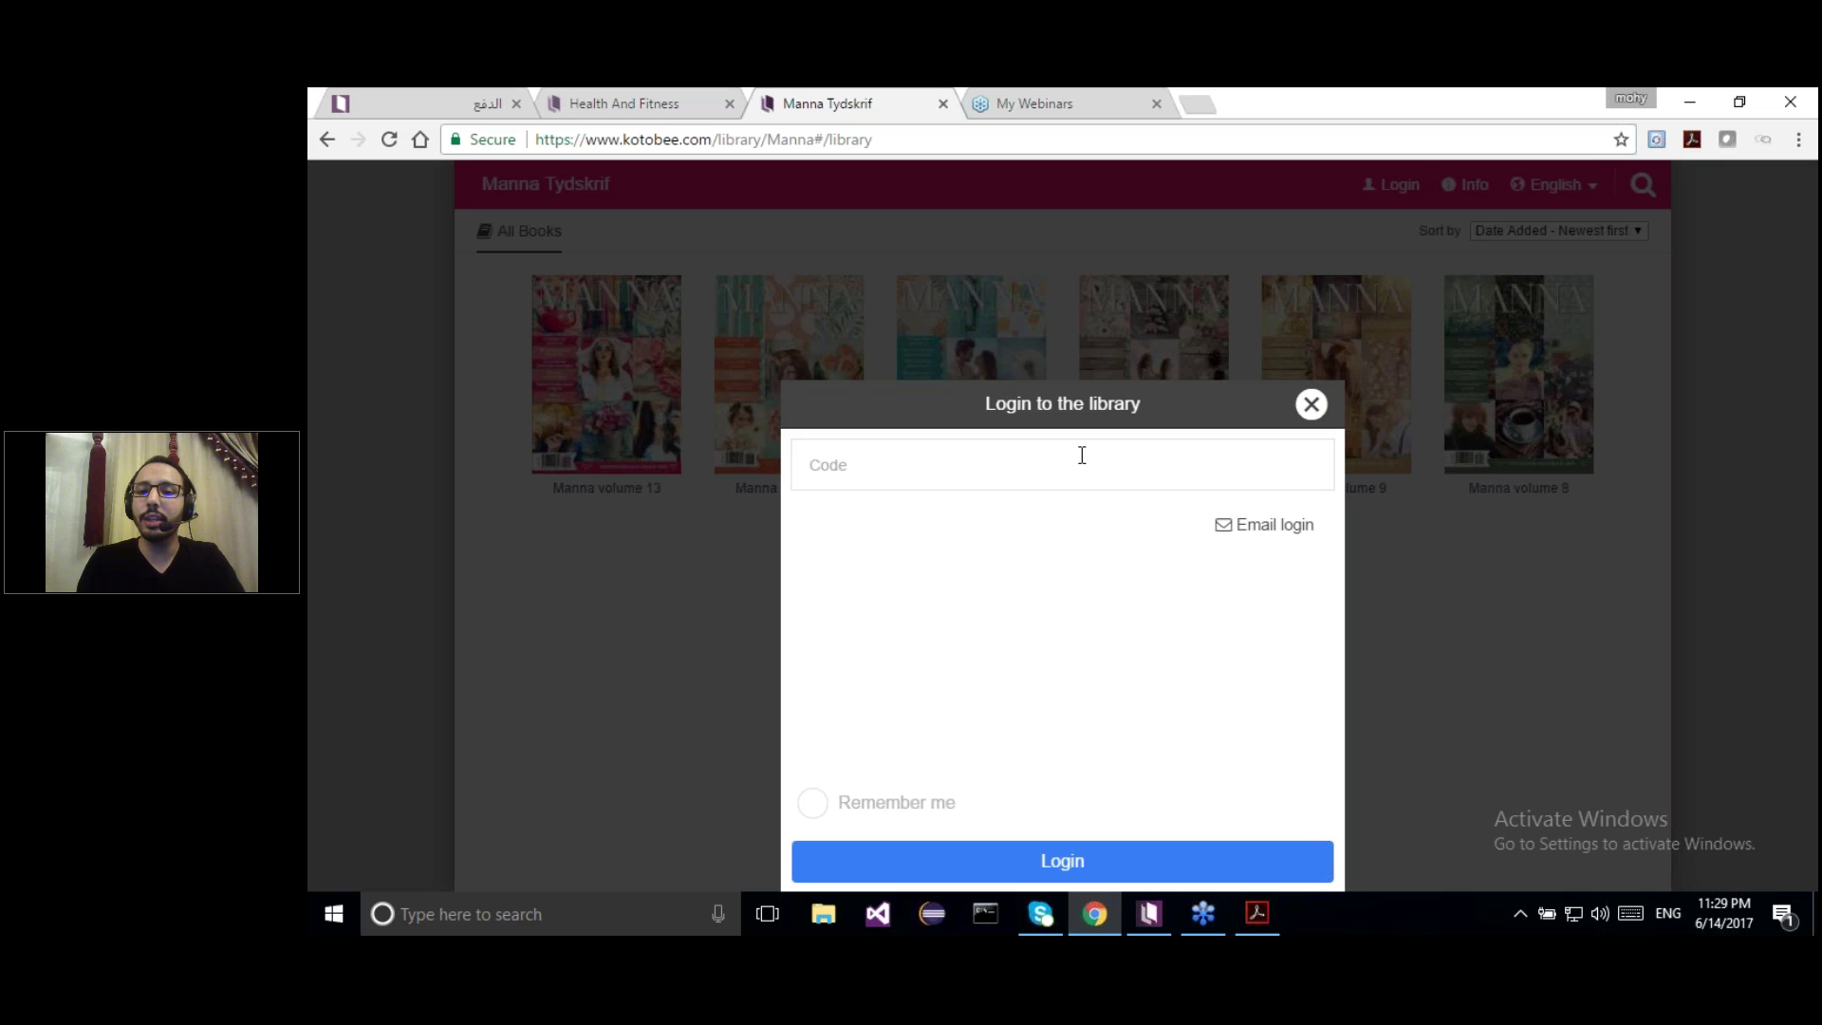
pyautogui.click(1310, 405)
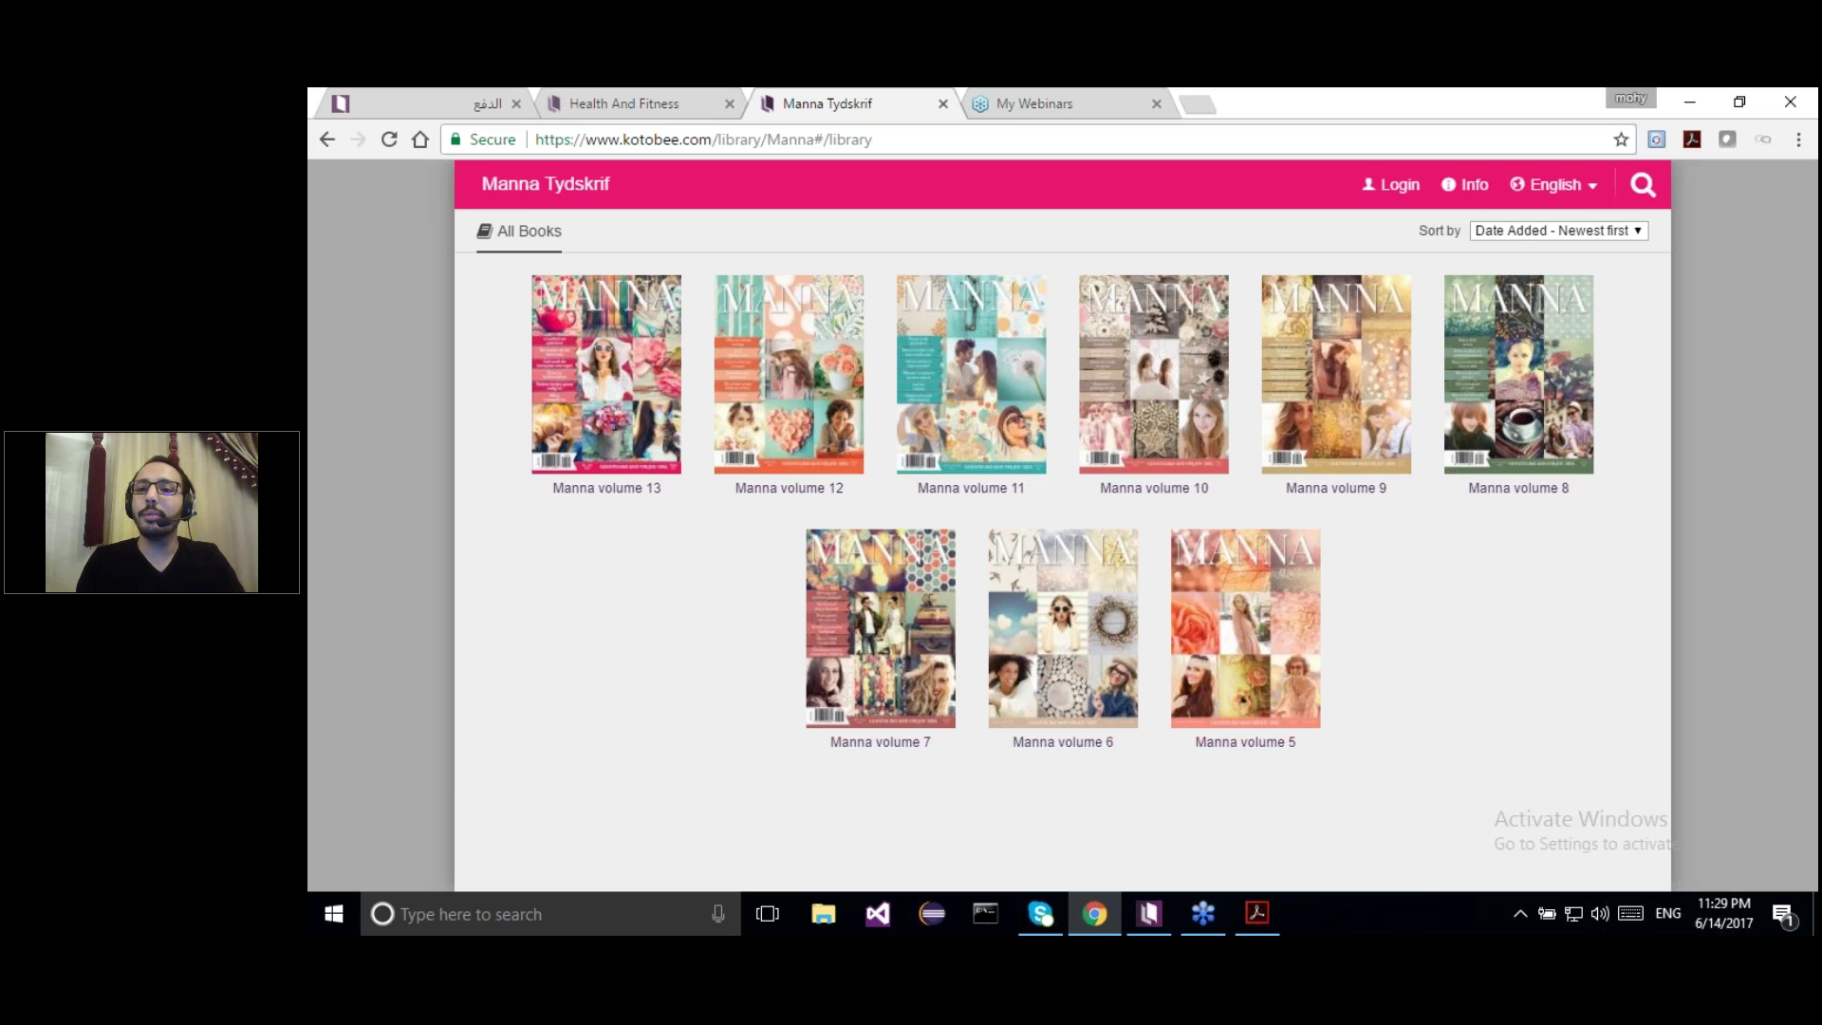
pyautogui.click(1556, 184)
pyautogui.scroll(-3, 1559, 349)
pyautogui.click(1559, 350)
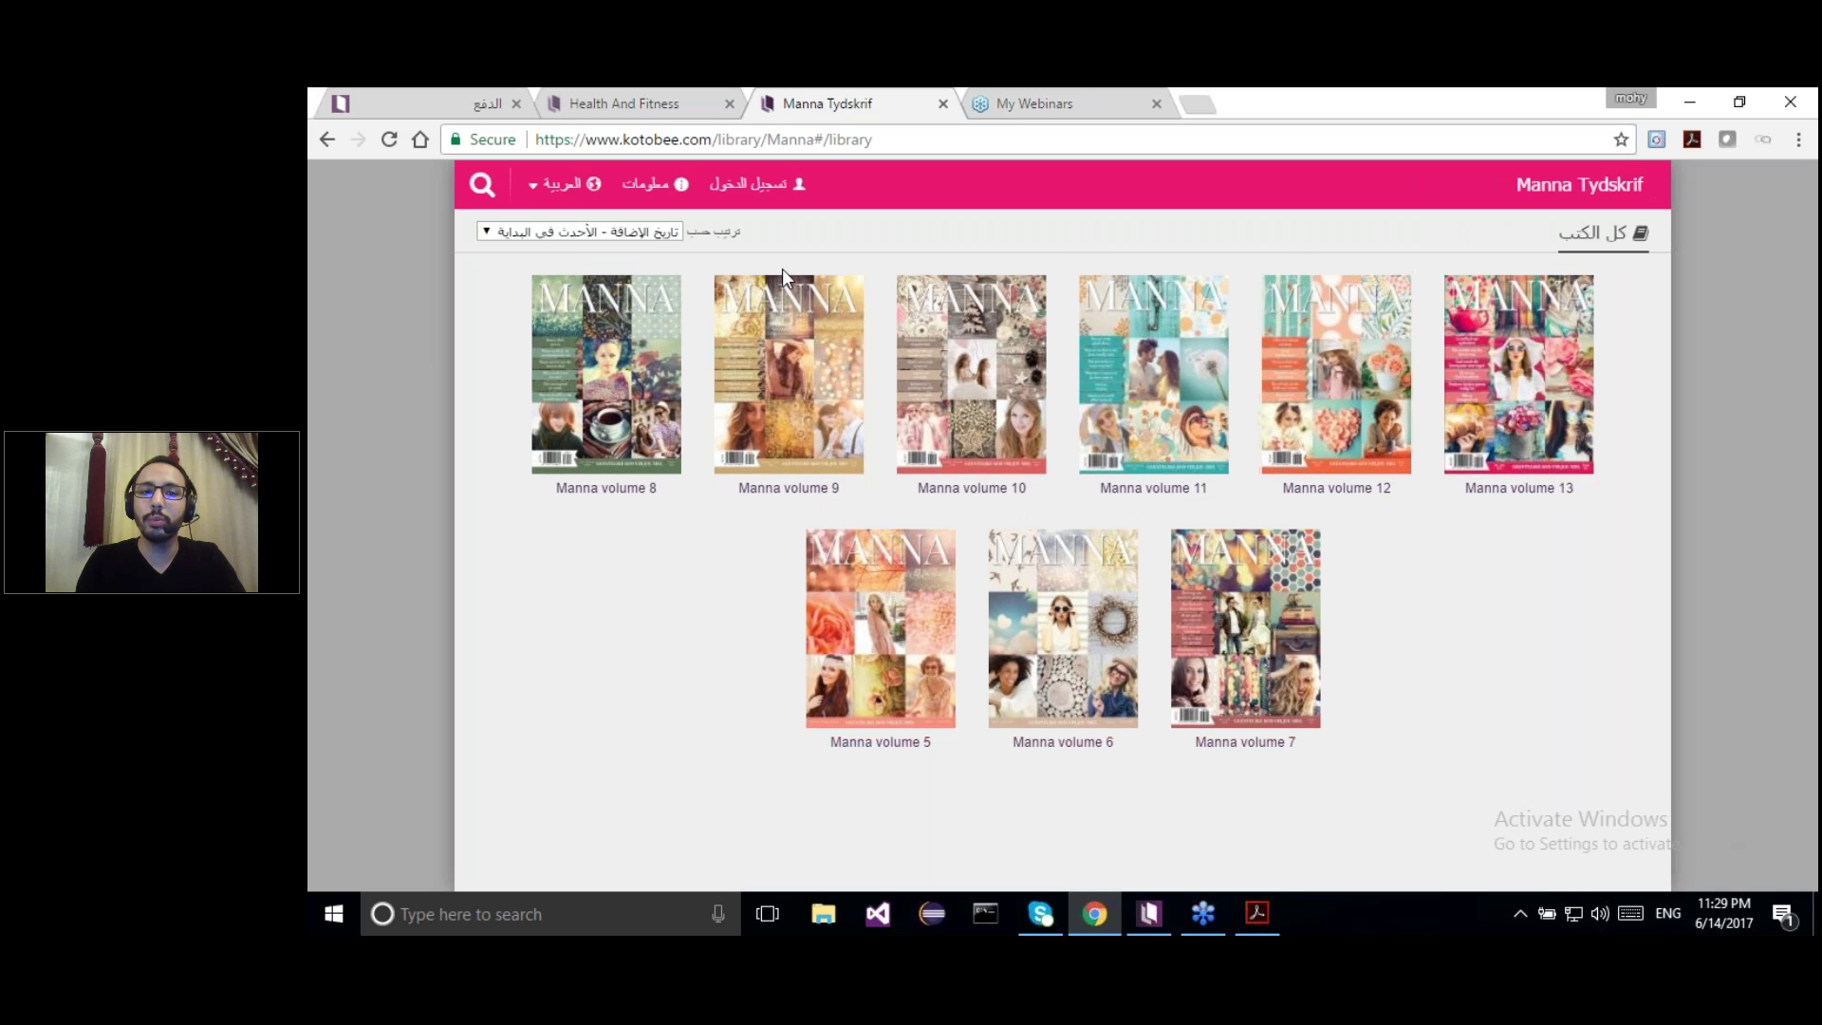
# View the library information and the email login form in the Arabic interface, closing each one
pyautogui.click(653, 183)
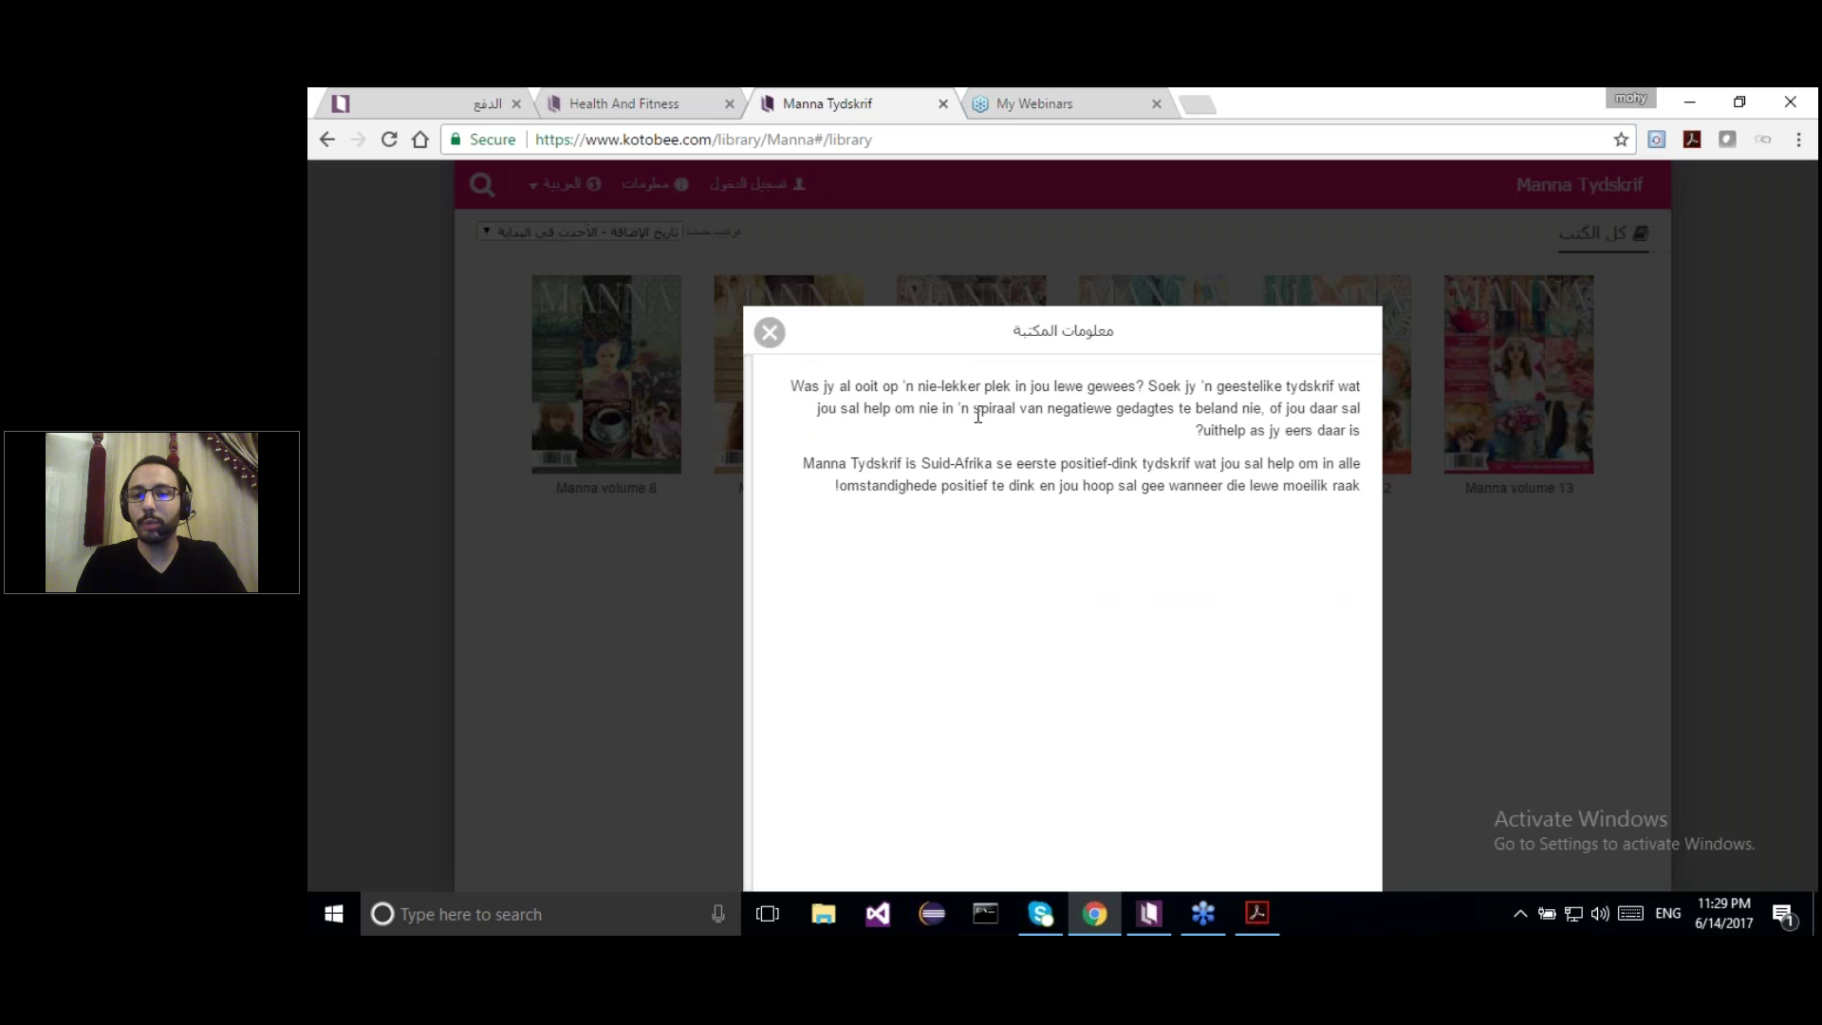
pyautogui.click(771, 335)
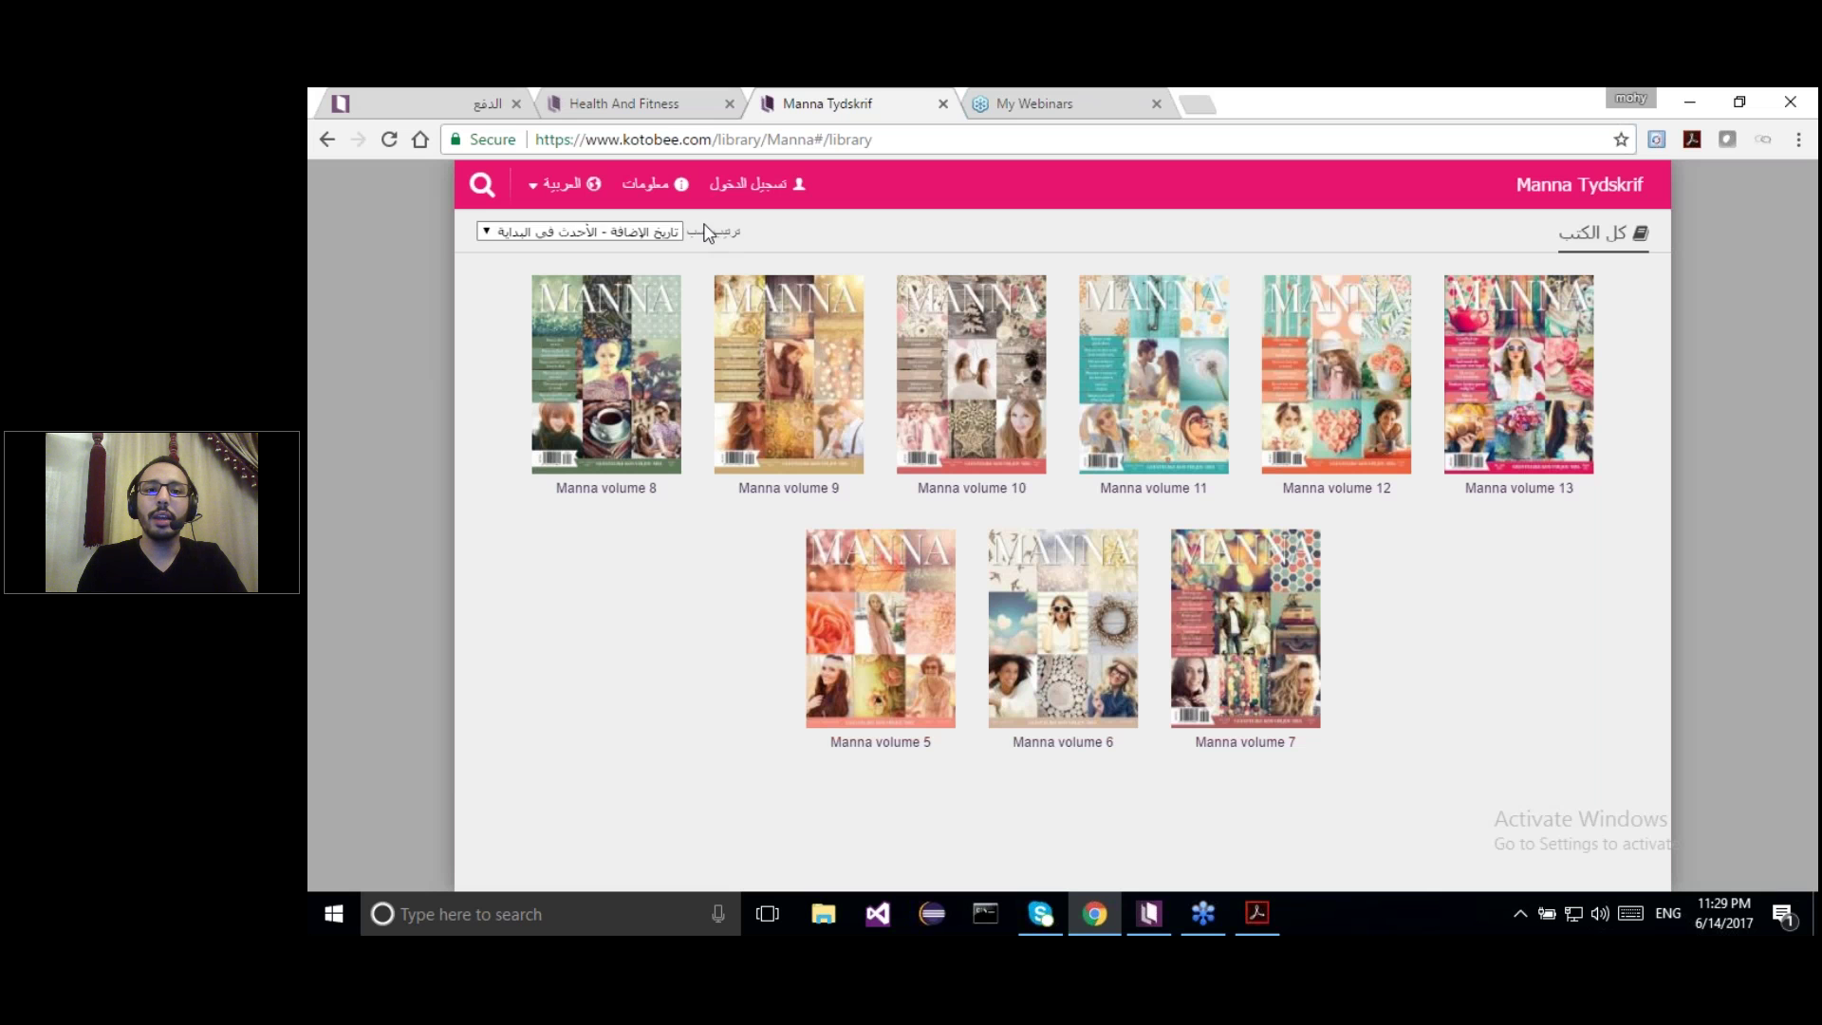
pyautogui.click(745, 198)
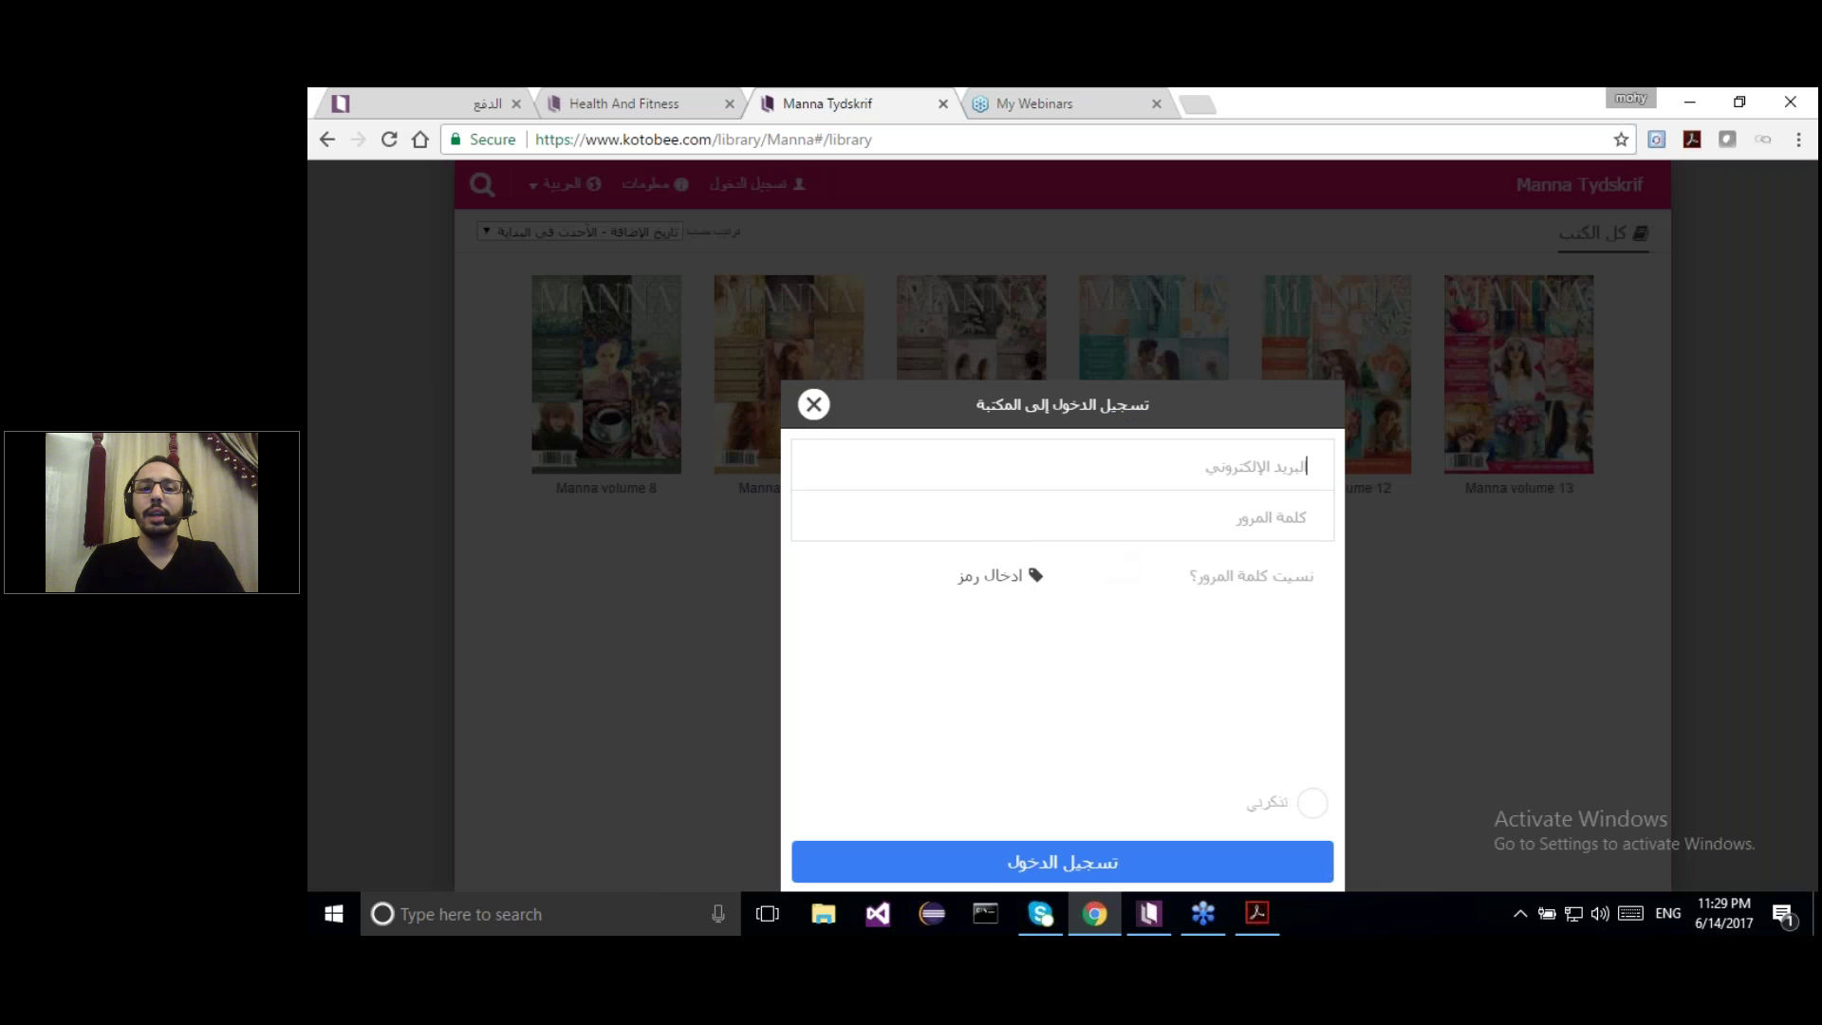
pyautogui.click(813, 405)
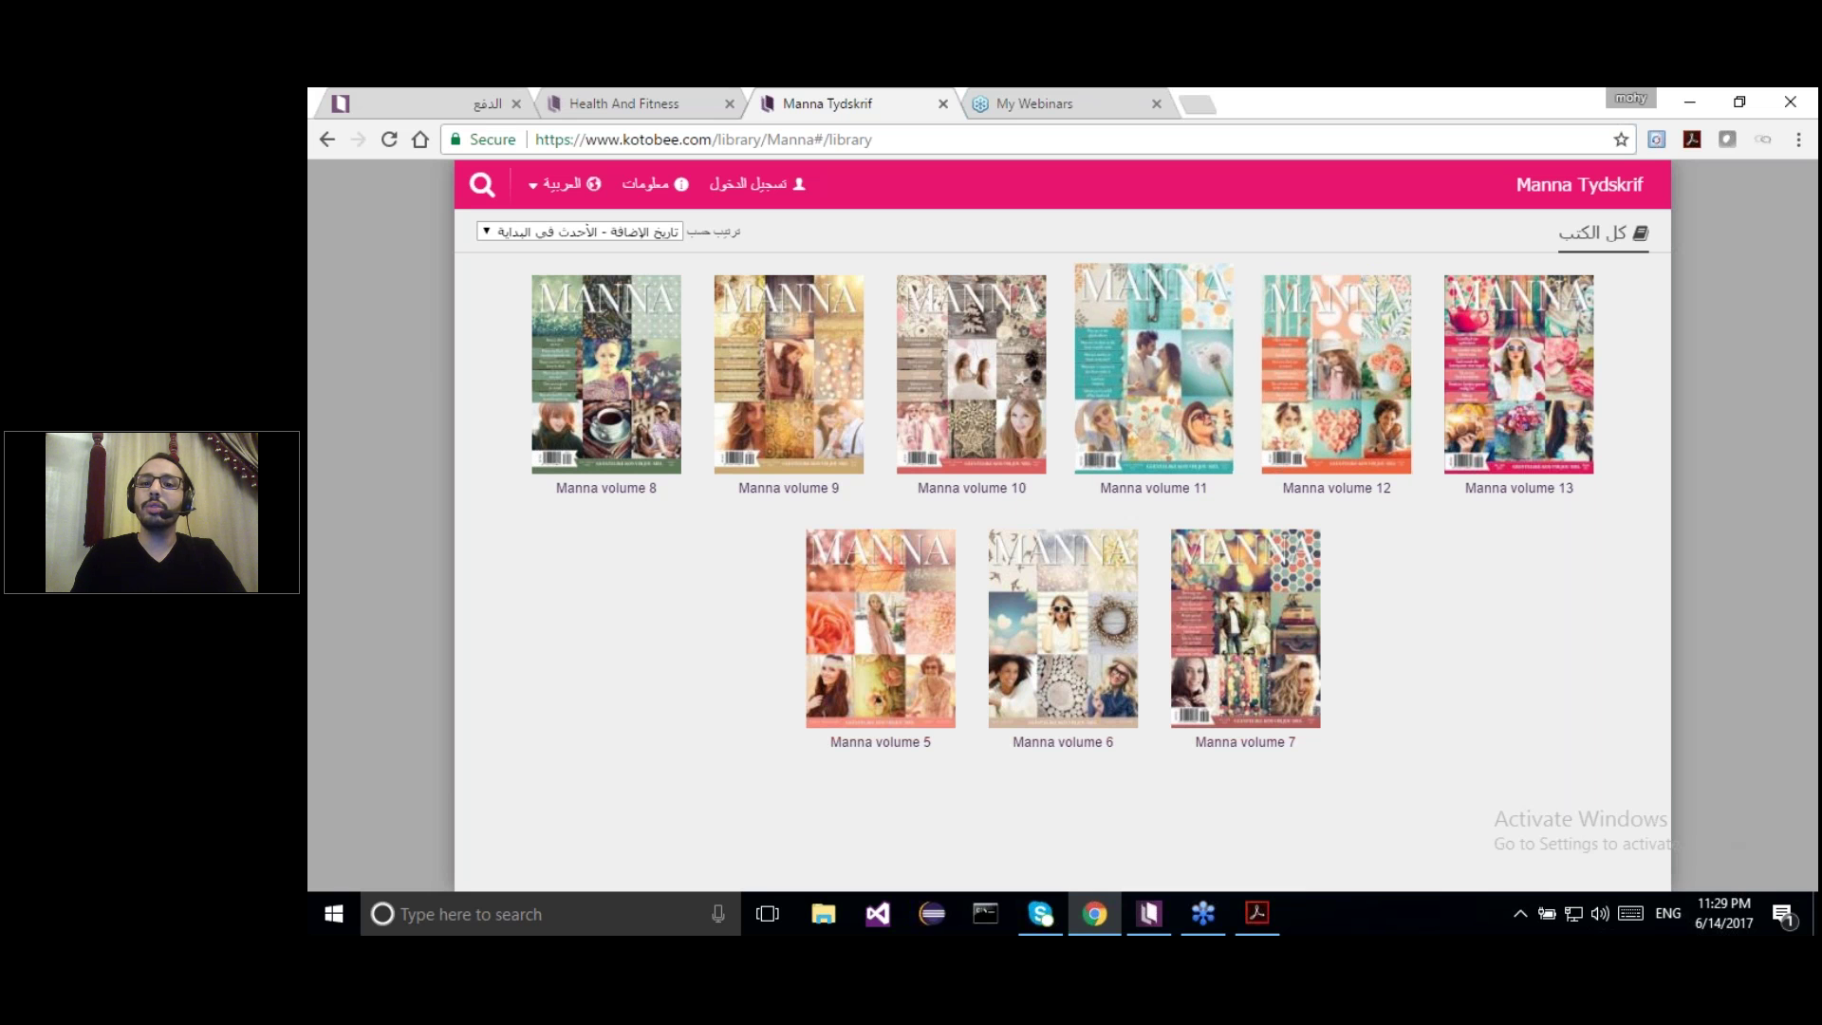
# View the details of Manna volume 11, and return from the Kotobee checkout page to the Arabic pricing page
pyautogui.click(1152, 370)
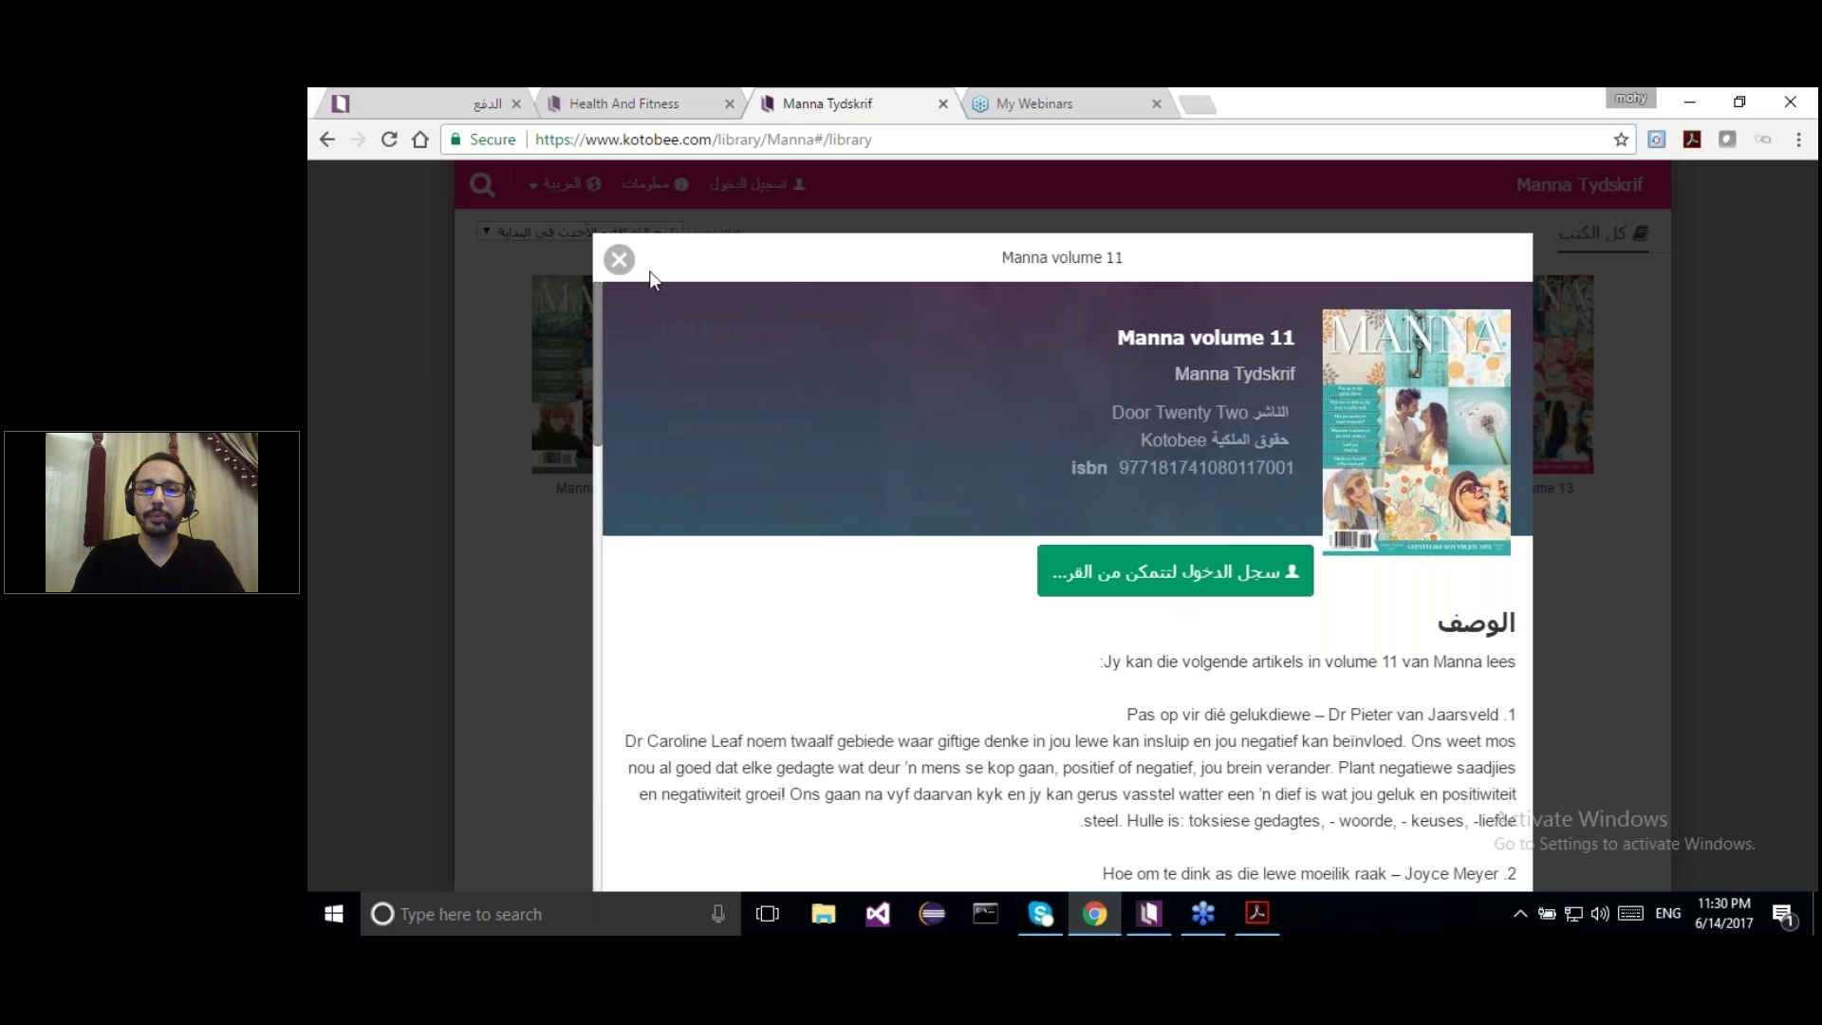
pyautogui.click(620, 261)
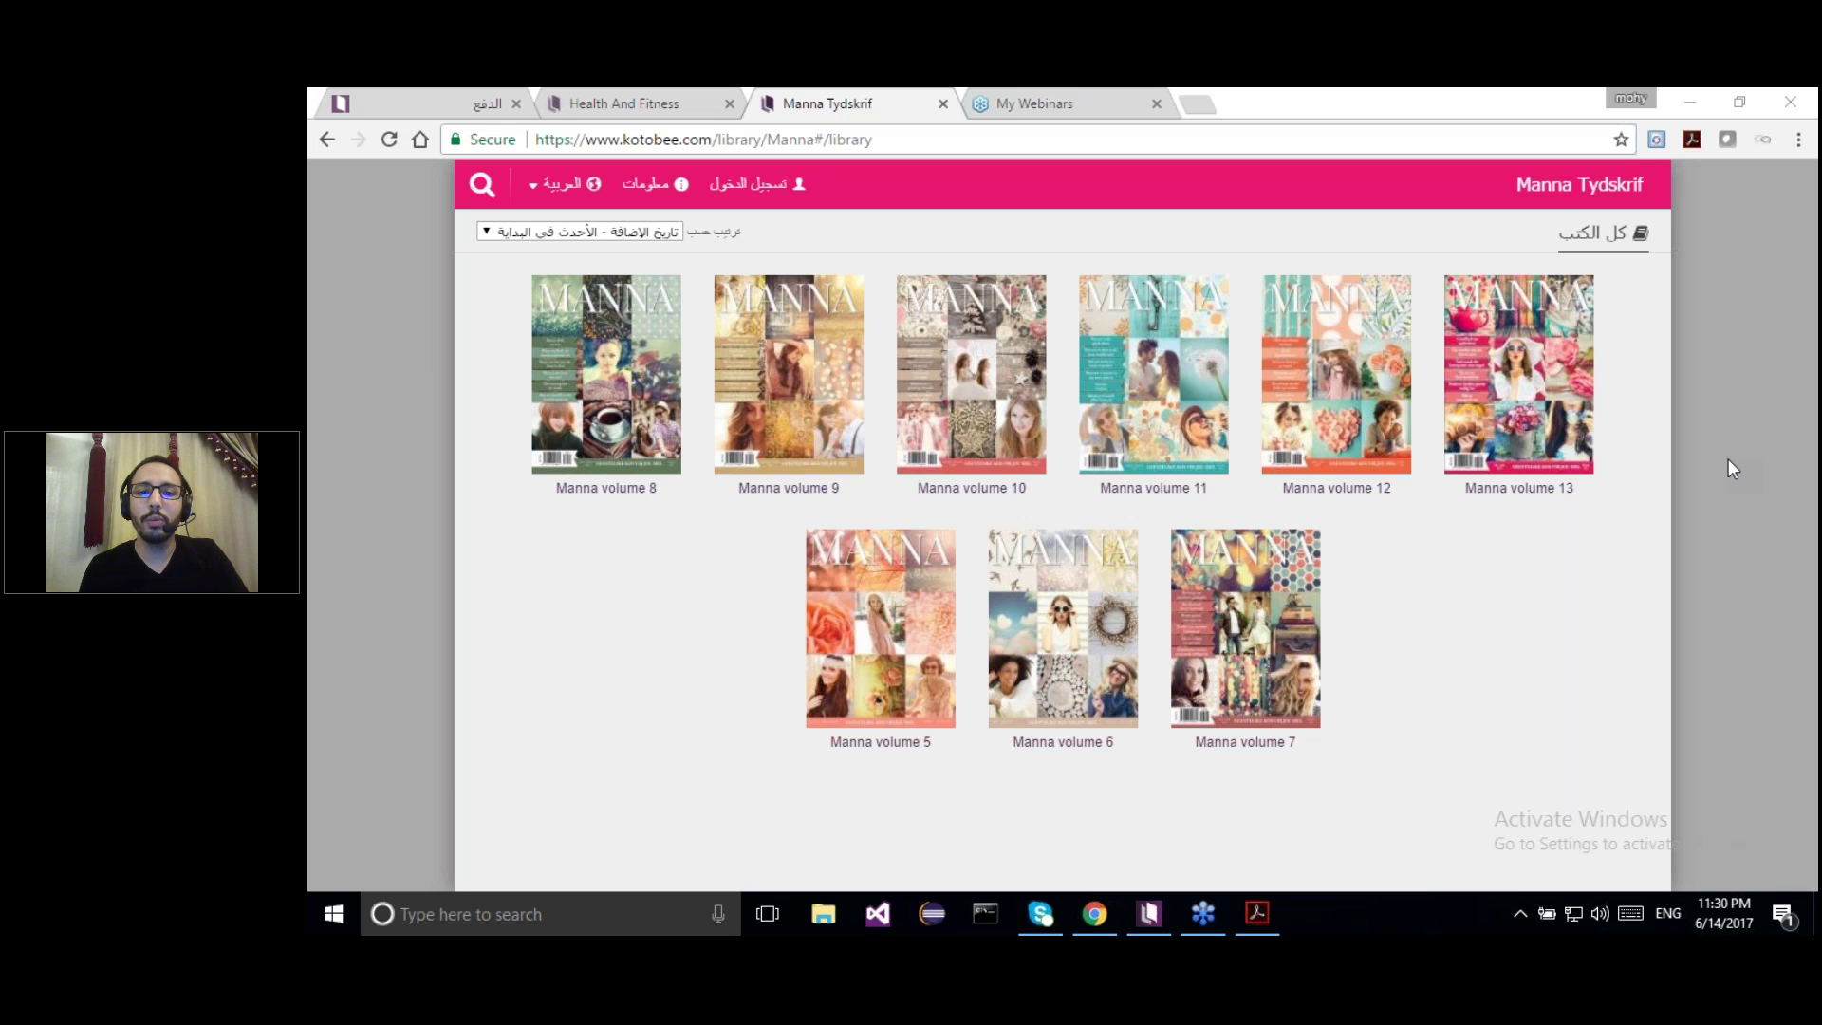
pyautogui.click(605, 601)
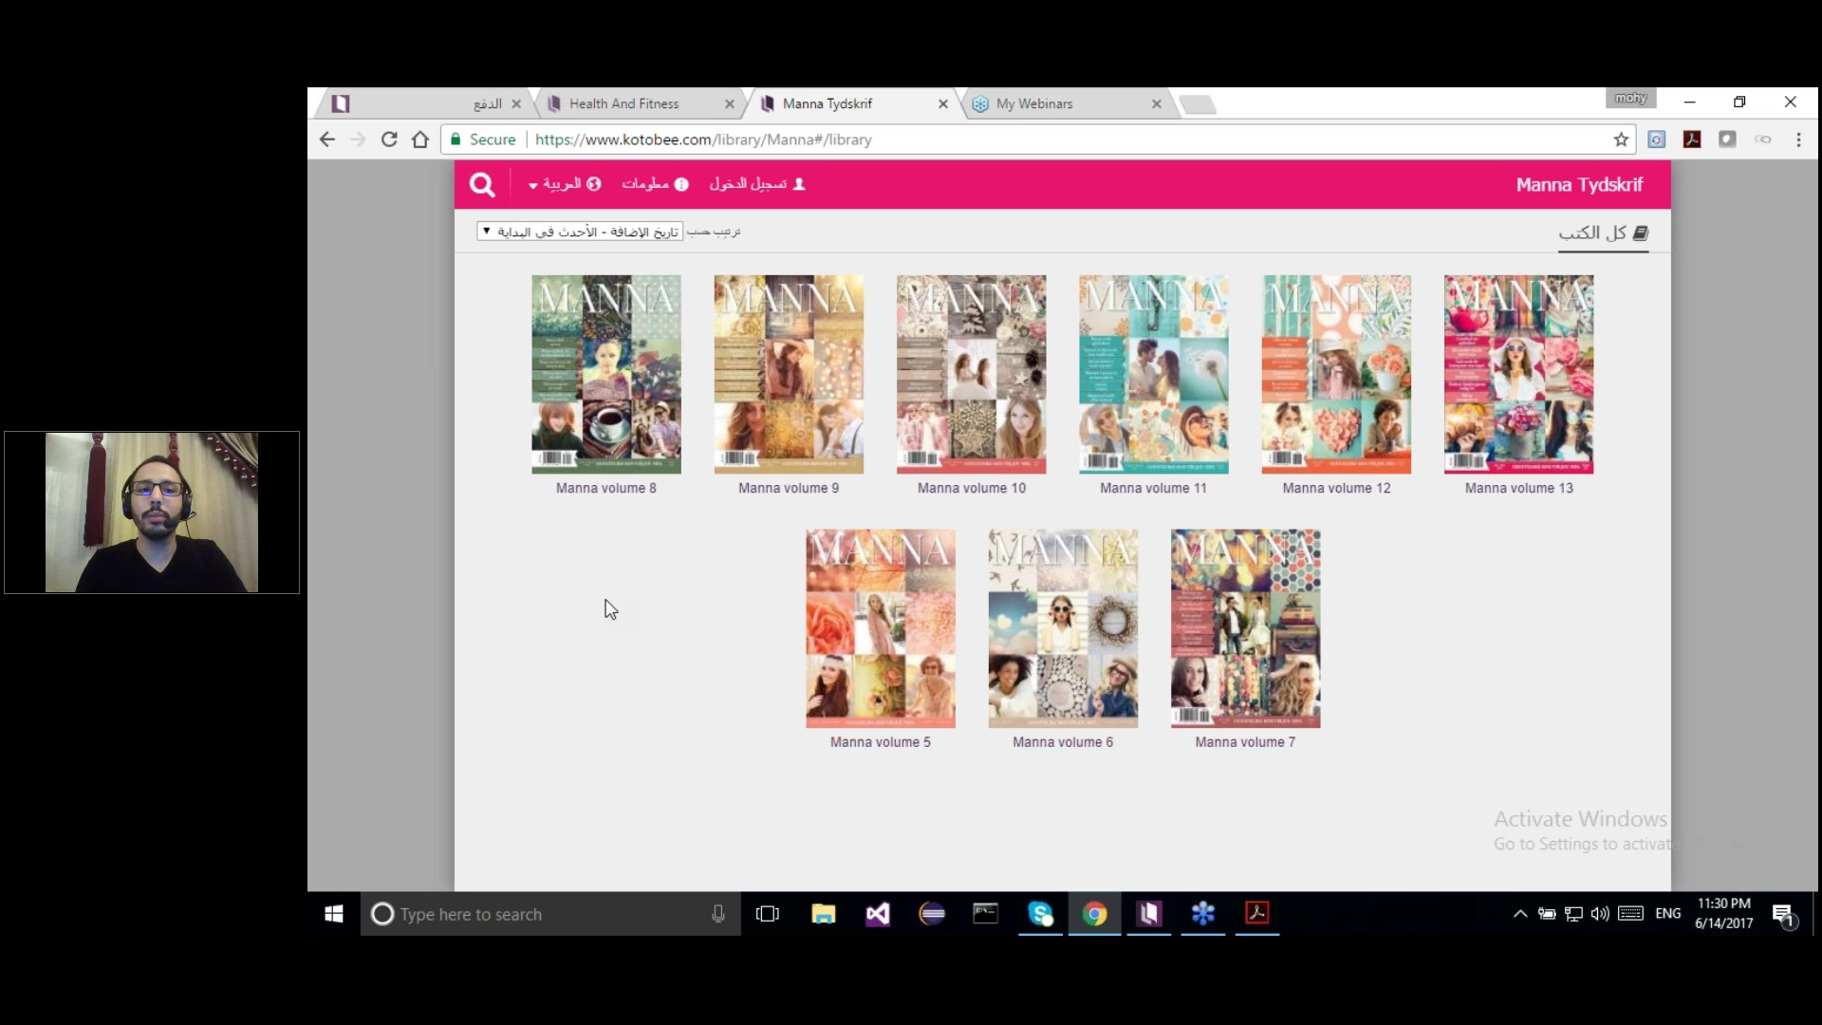
pyautogui.click(480, 95)
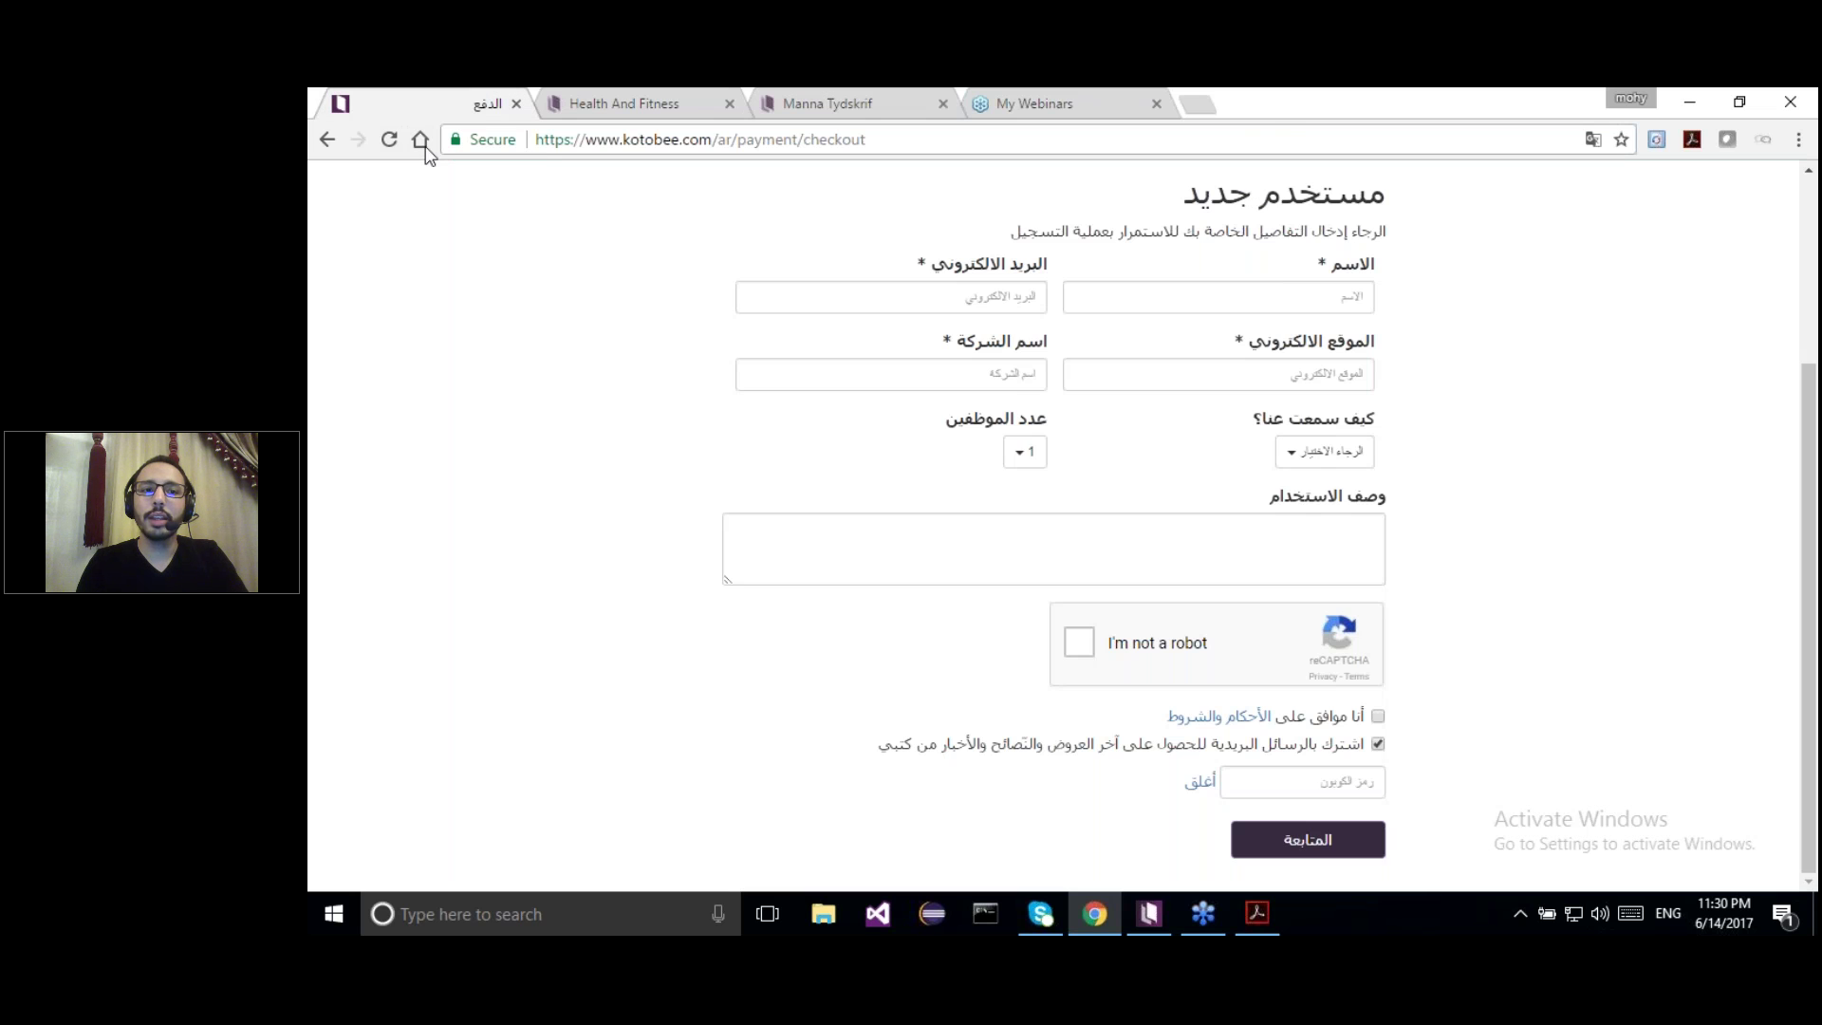
pyautogui.click(329, 139)
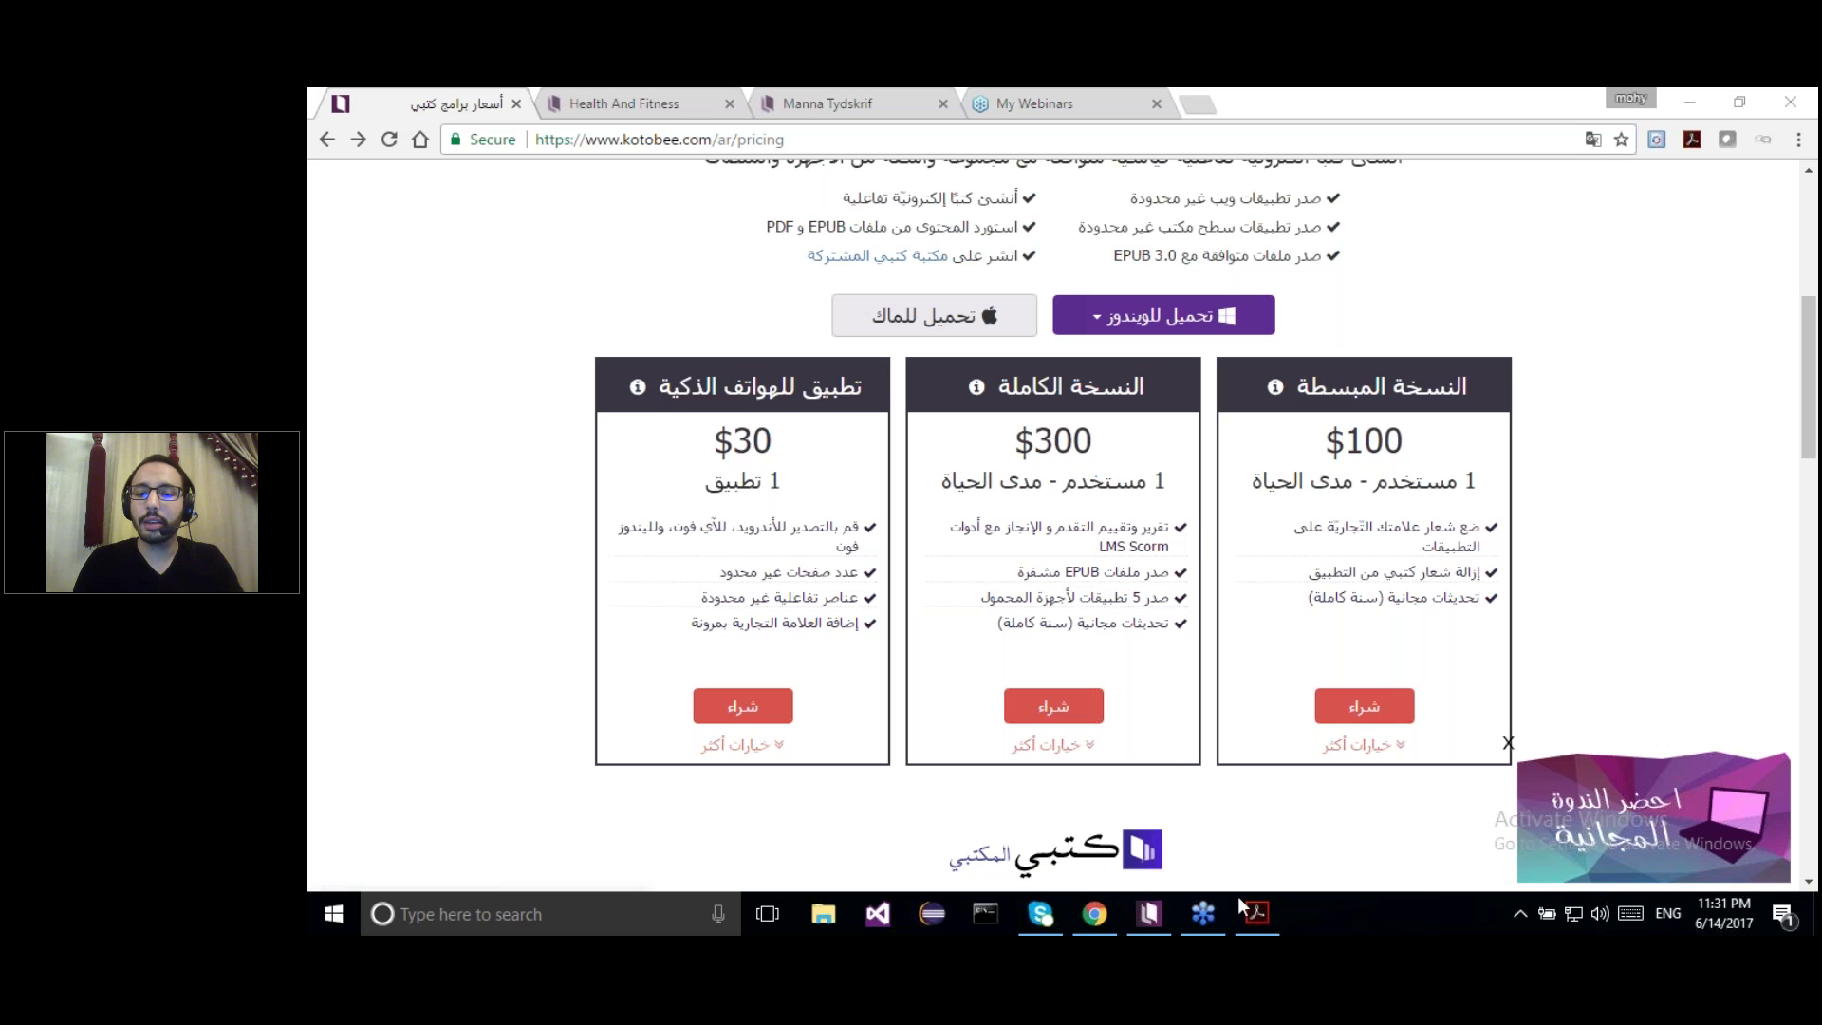
# Switch to Kotobee Author and open the Architecture Self Assissment questions in the Fixed Layout Chapter for editing
pyautogui.click(1148, 913)
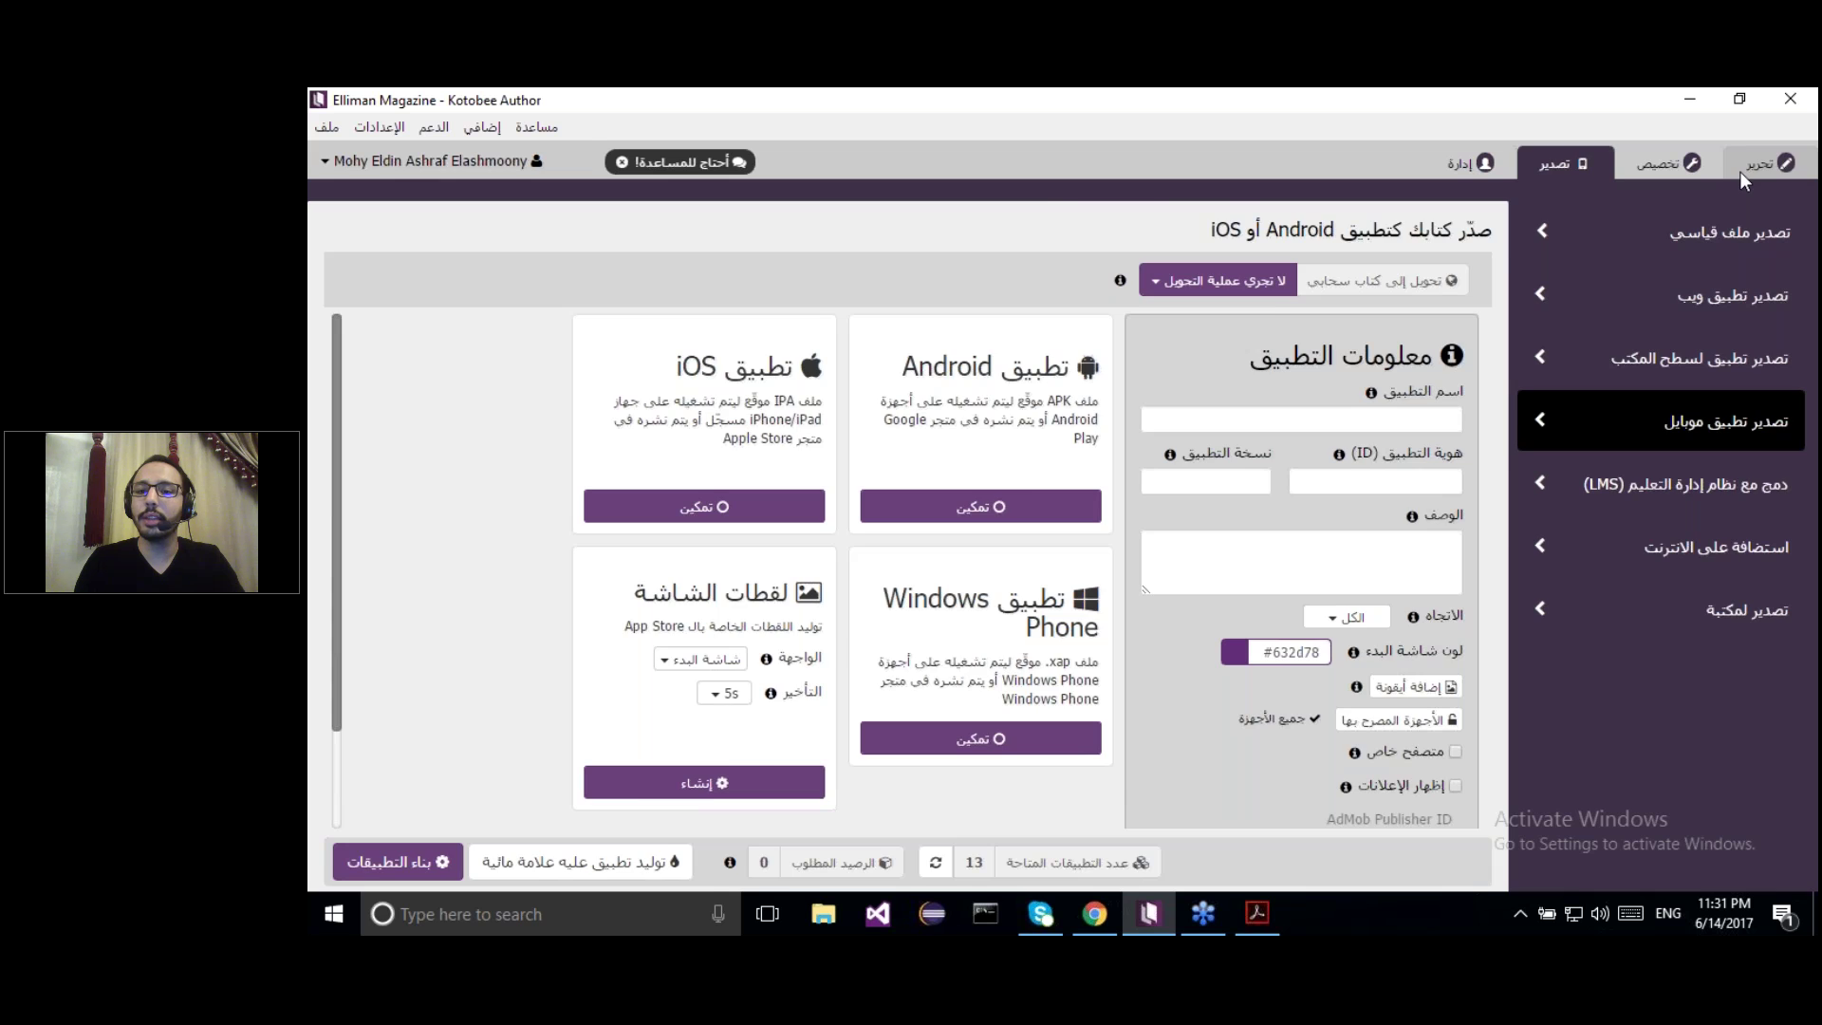
pyautogui.click(1740, 170)
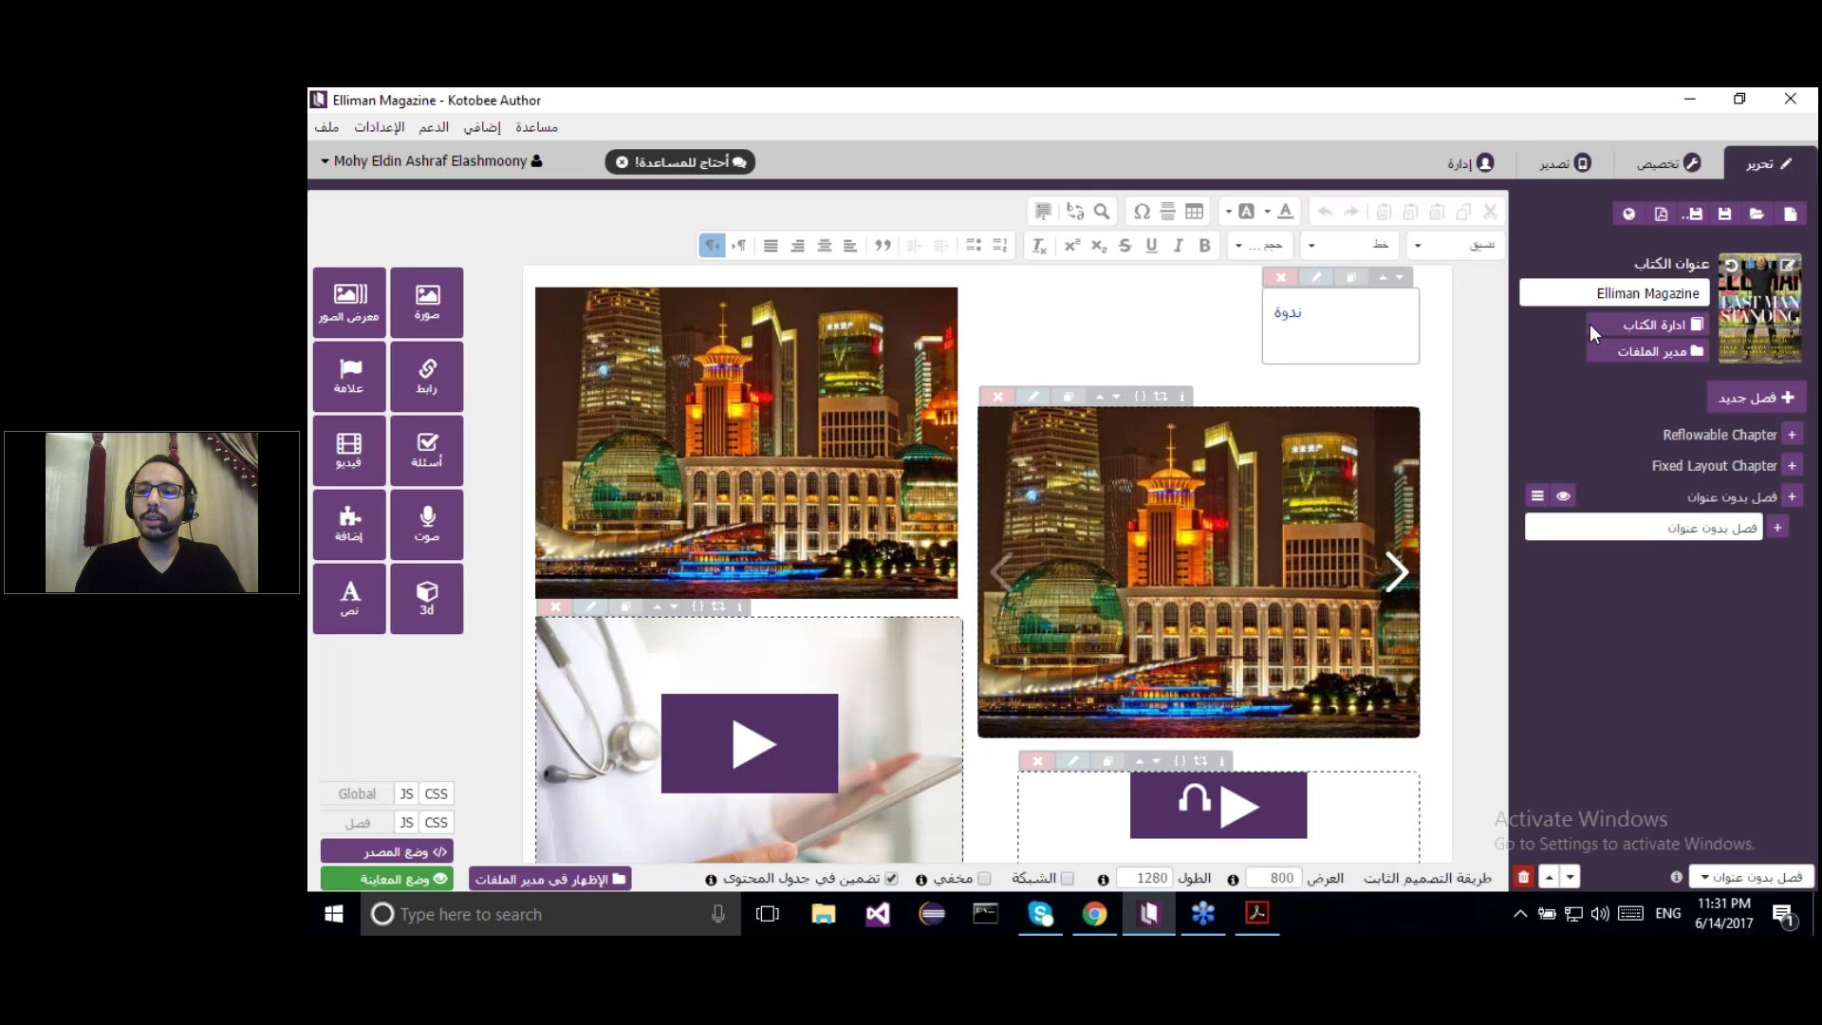
pyautogui.click(1683, 468)
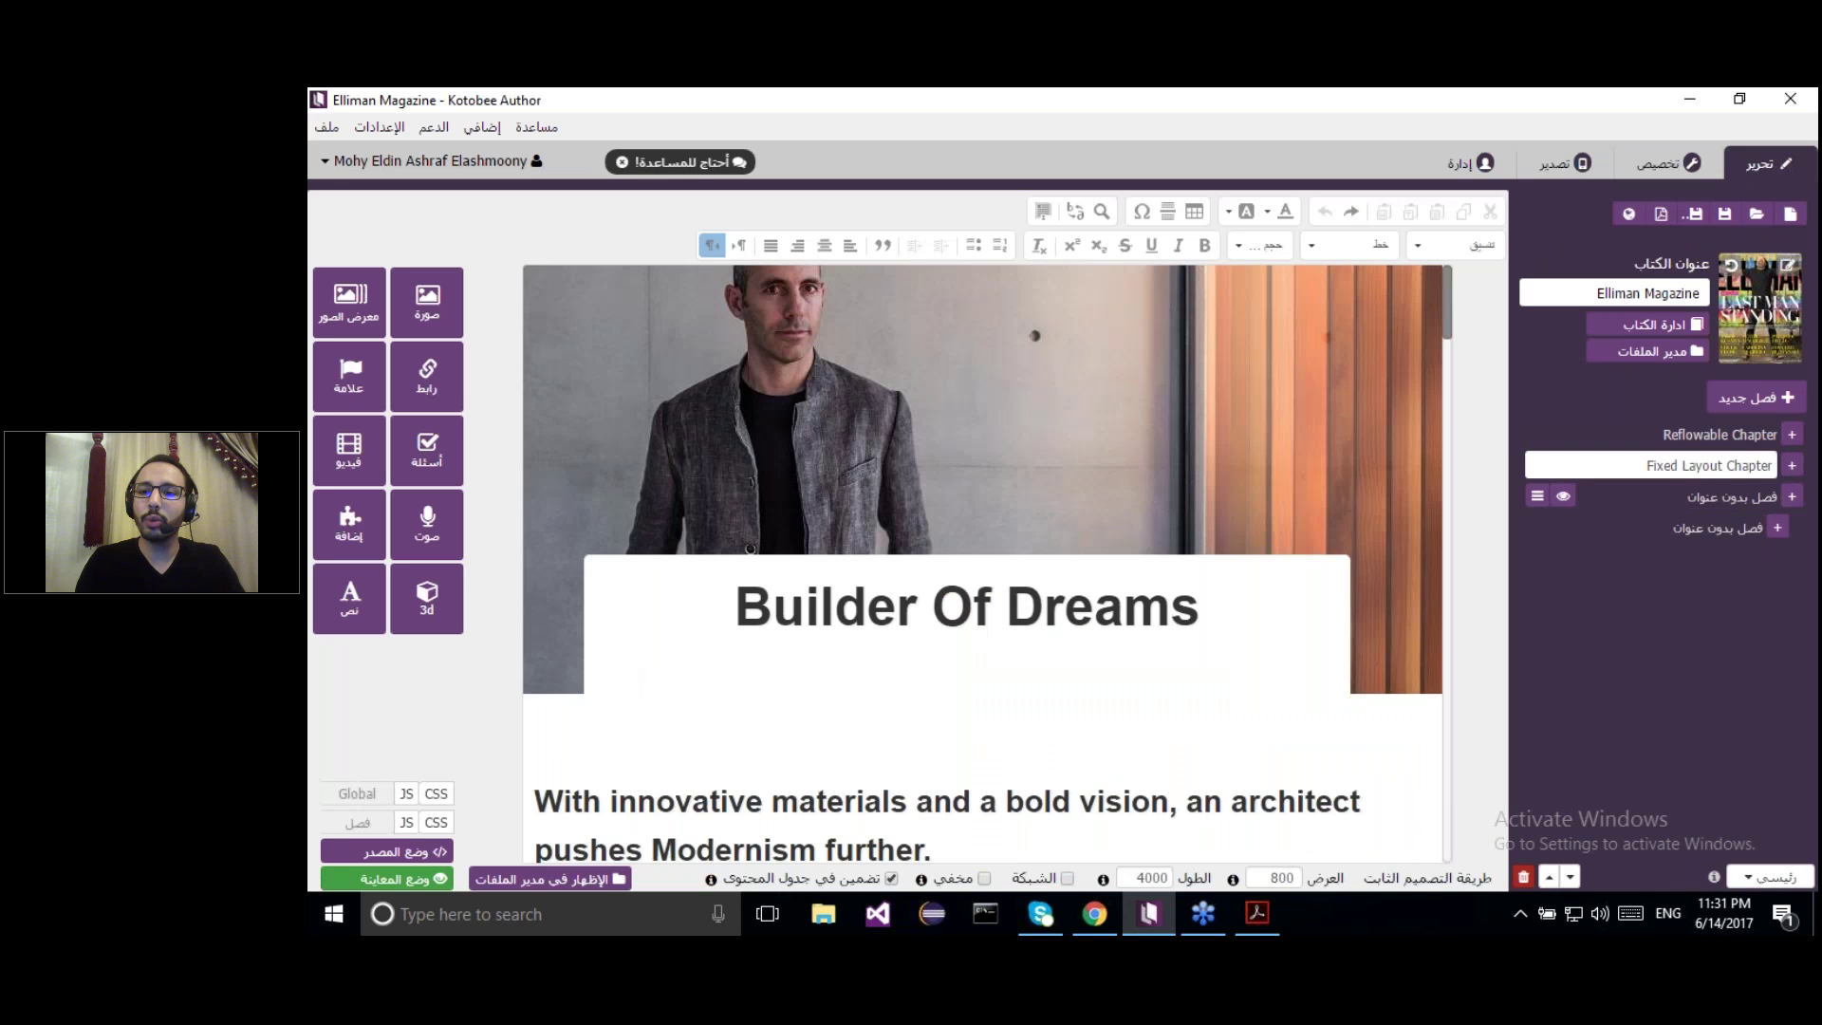
pyautogui.moveTo(1425, 375); pyautogui.dragTo(1439, 675)
pyautogui.scroll(-10, 1435, 693)
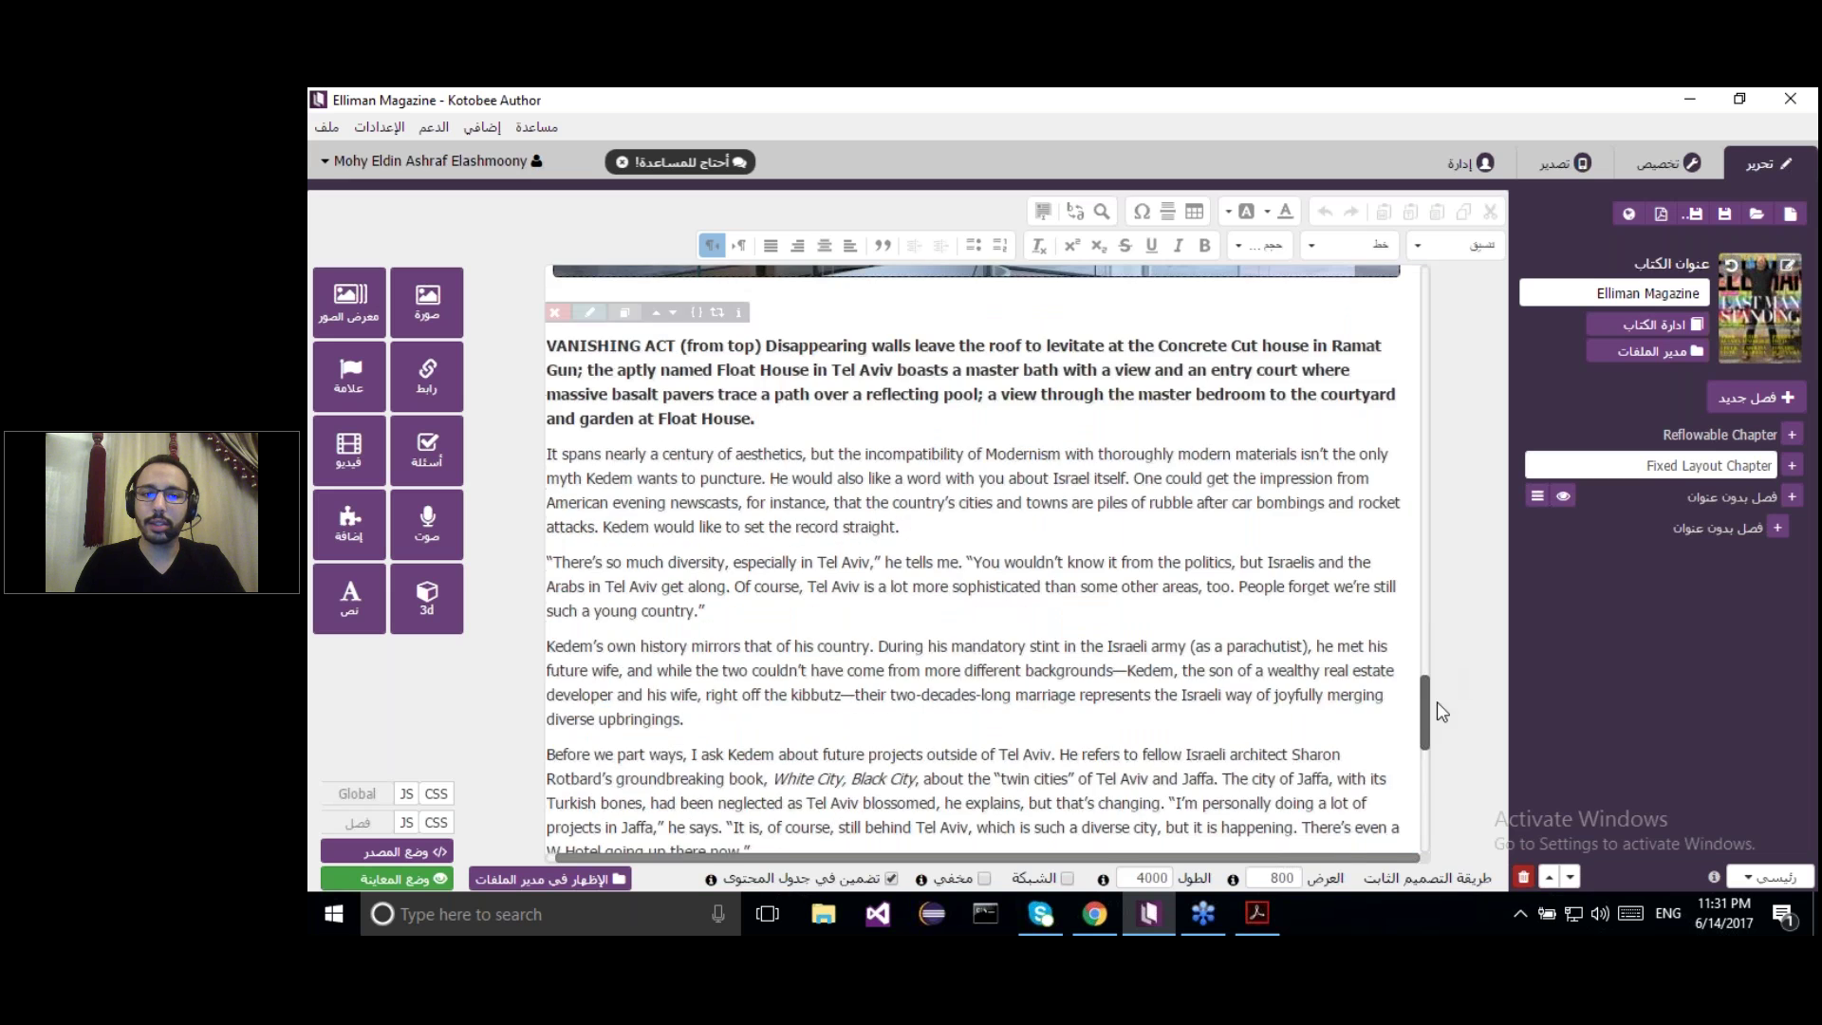
pyautogui.click(598, 319)
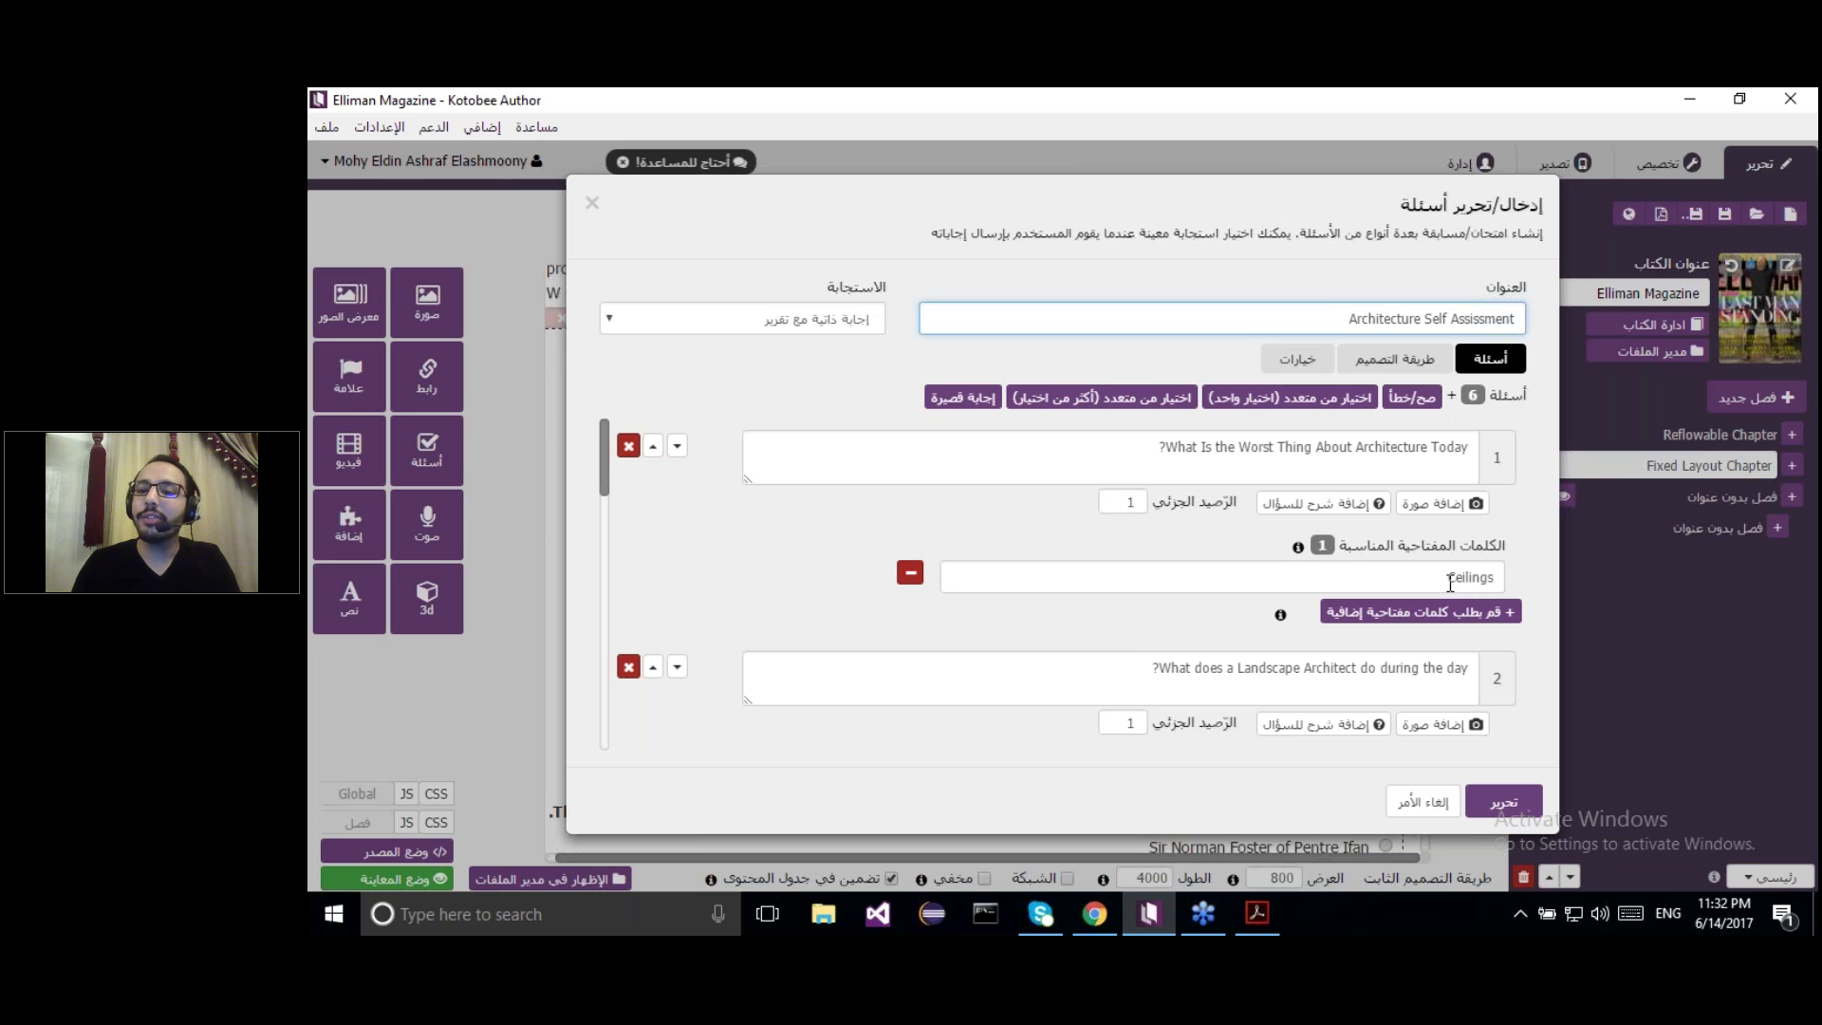
# Try adding ", FBDF" to the first question's keyword Ceilings, erase the addition and close the question editor
pyautogui.click(1492, 577)
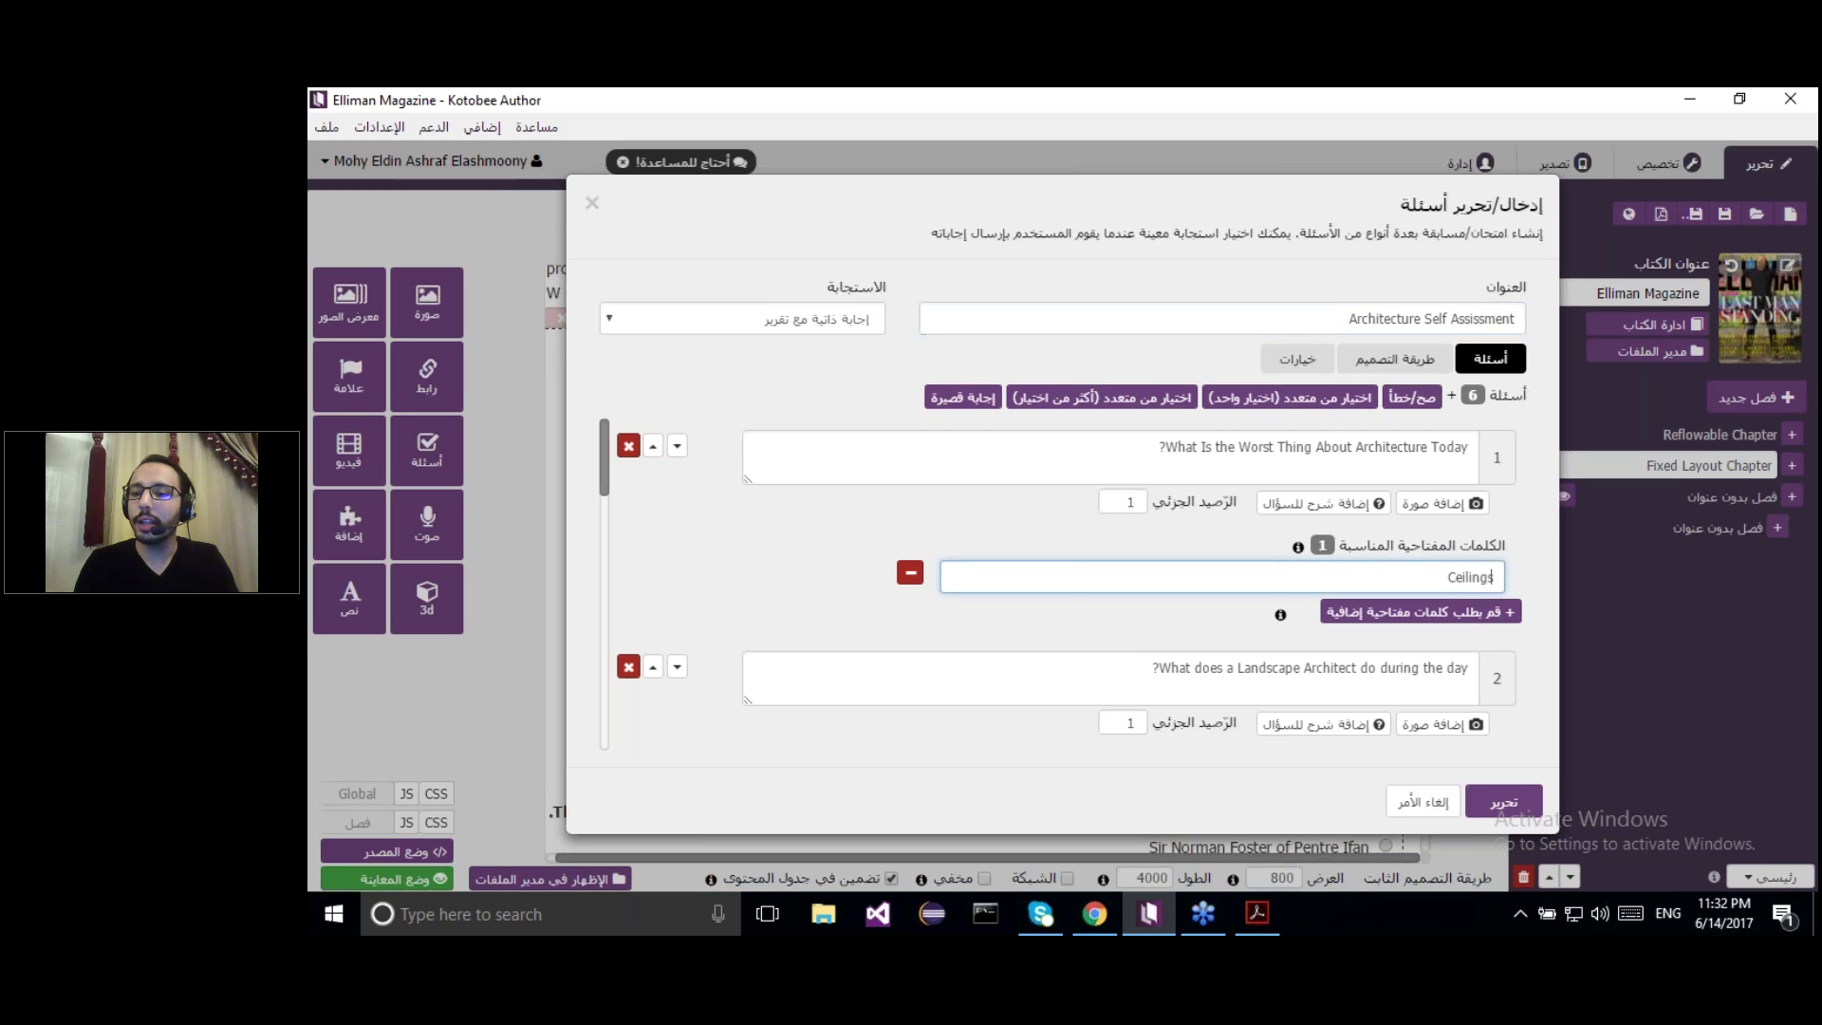
pyautogui.write(',')
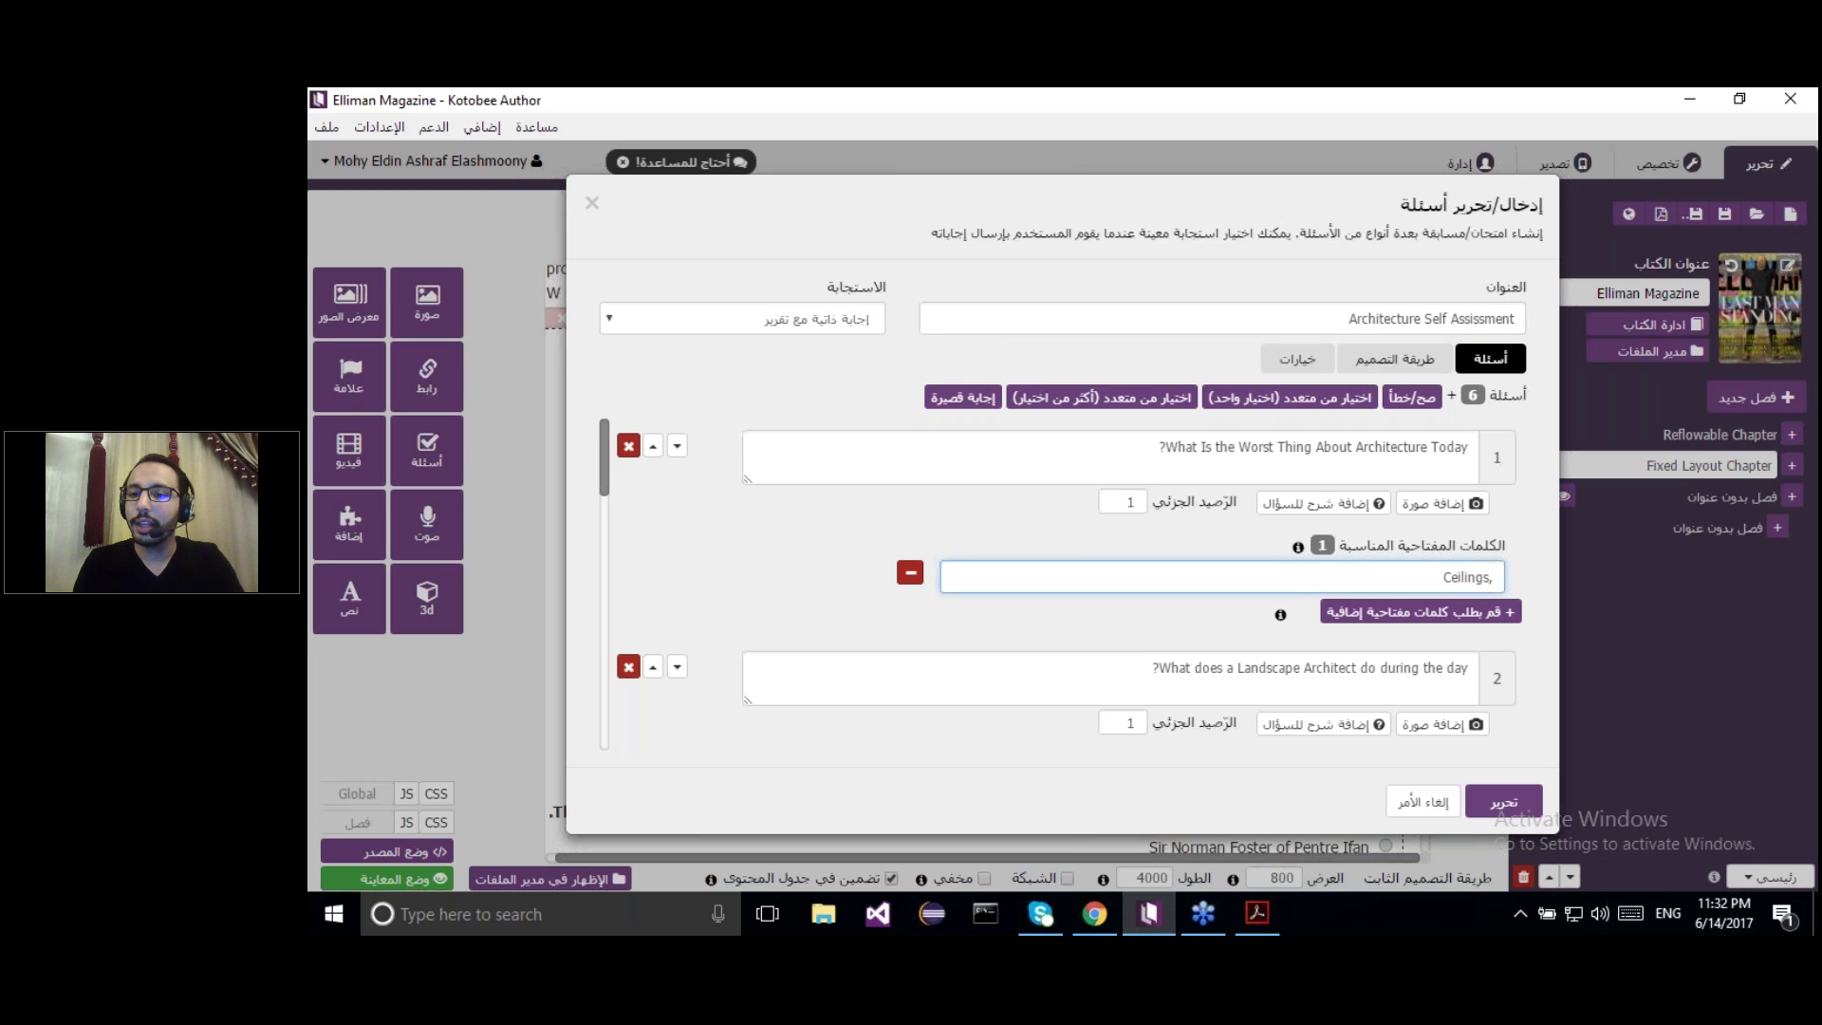
pyautogui.write(' FBDF')
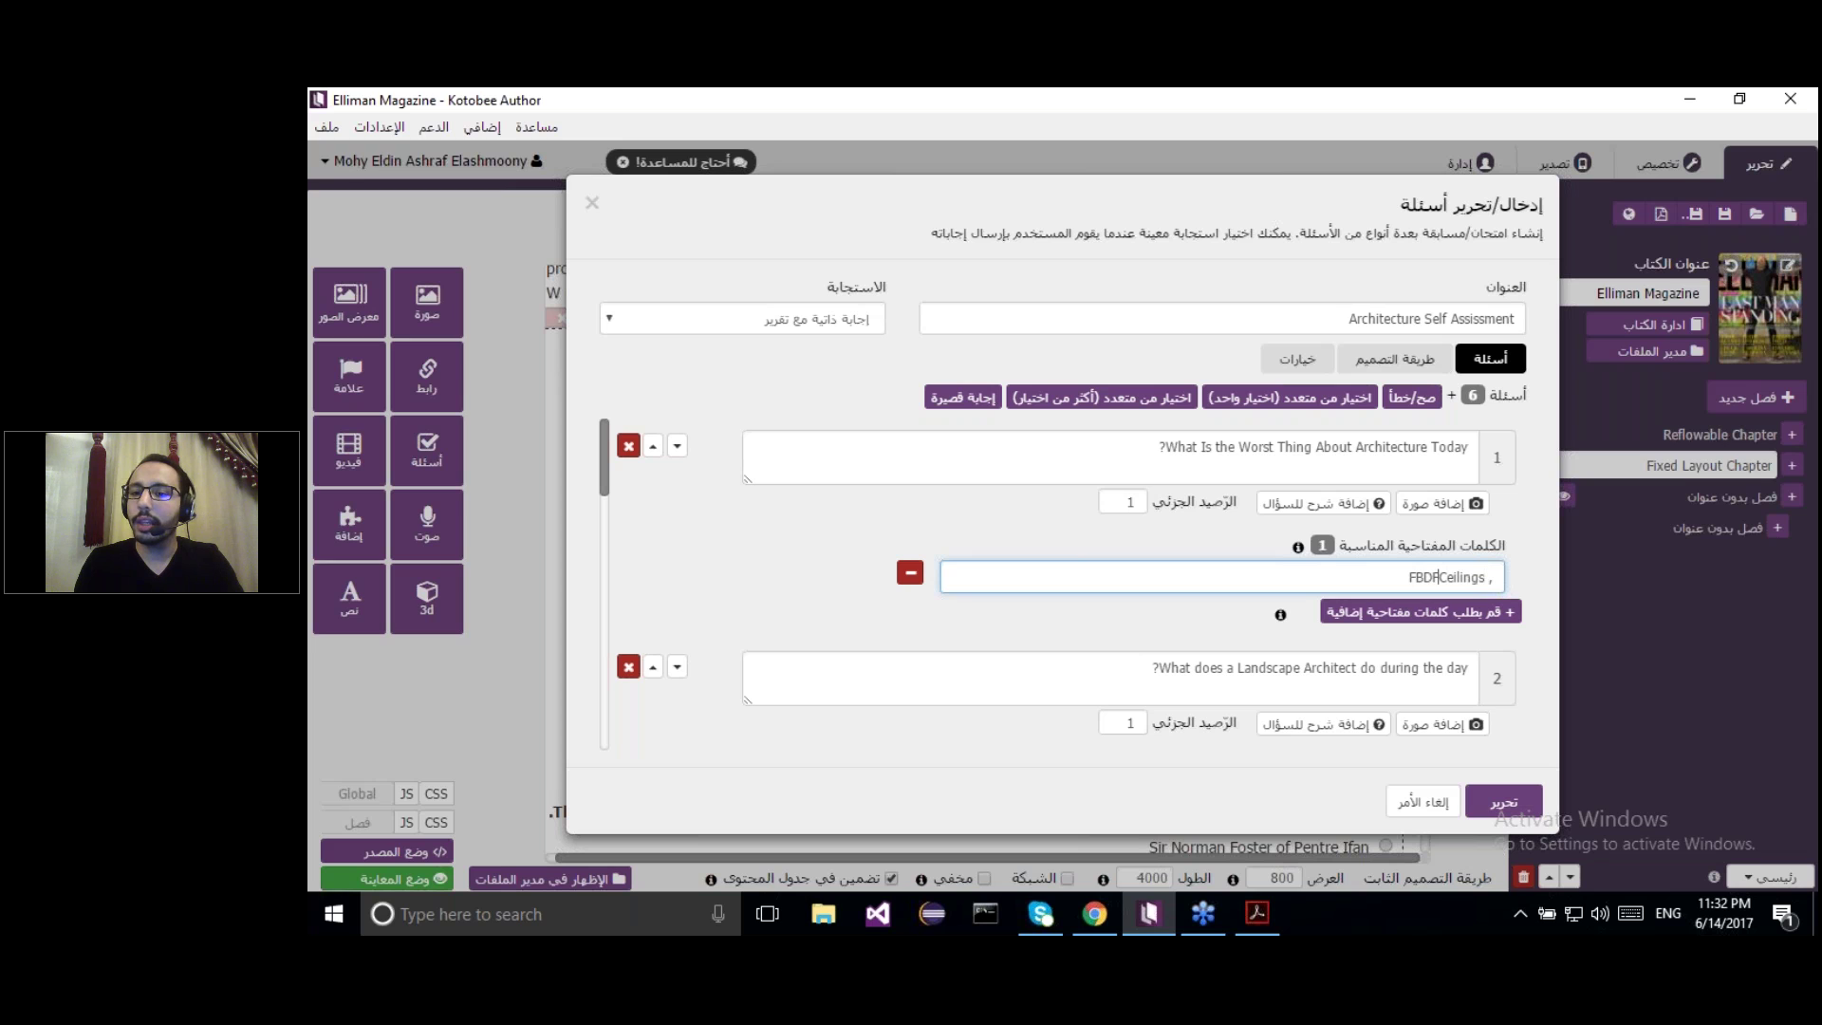
pyautogui.press('BackSpace')
pyautogui.press('BackSpace')
pyautogui.press('BackSpace')
pyautogui.press('BackSpace')
pyautogui.press('End')
pyautogui.press('BackSpace')
pyautogui.press('BackSpace')
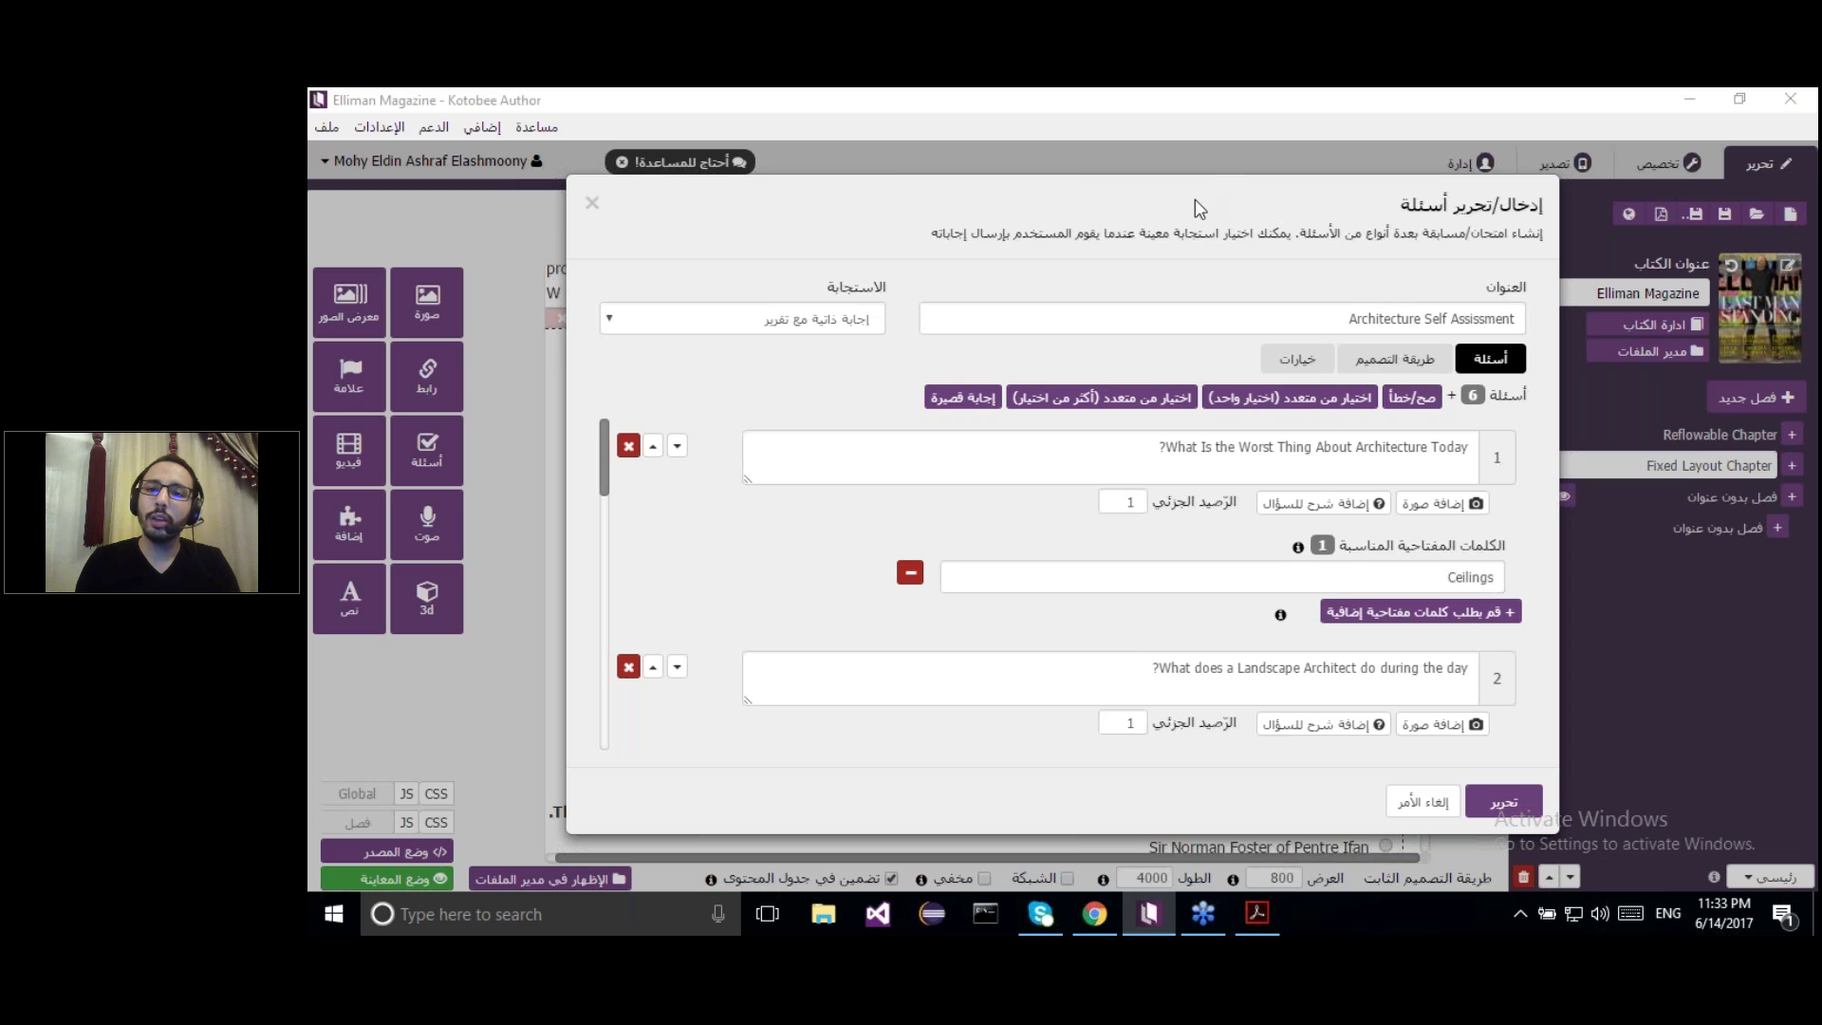
pyautogui.click(592, 205)
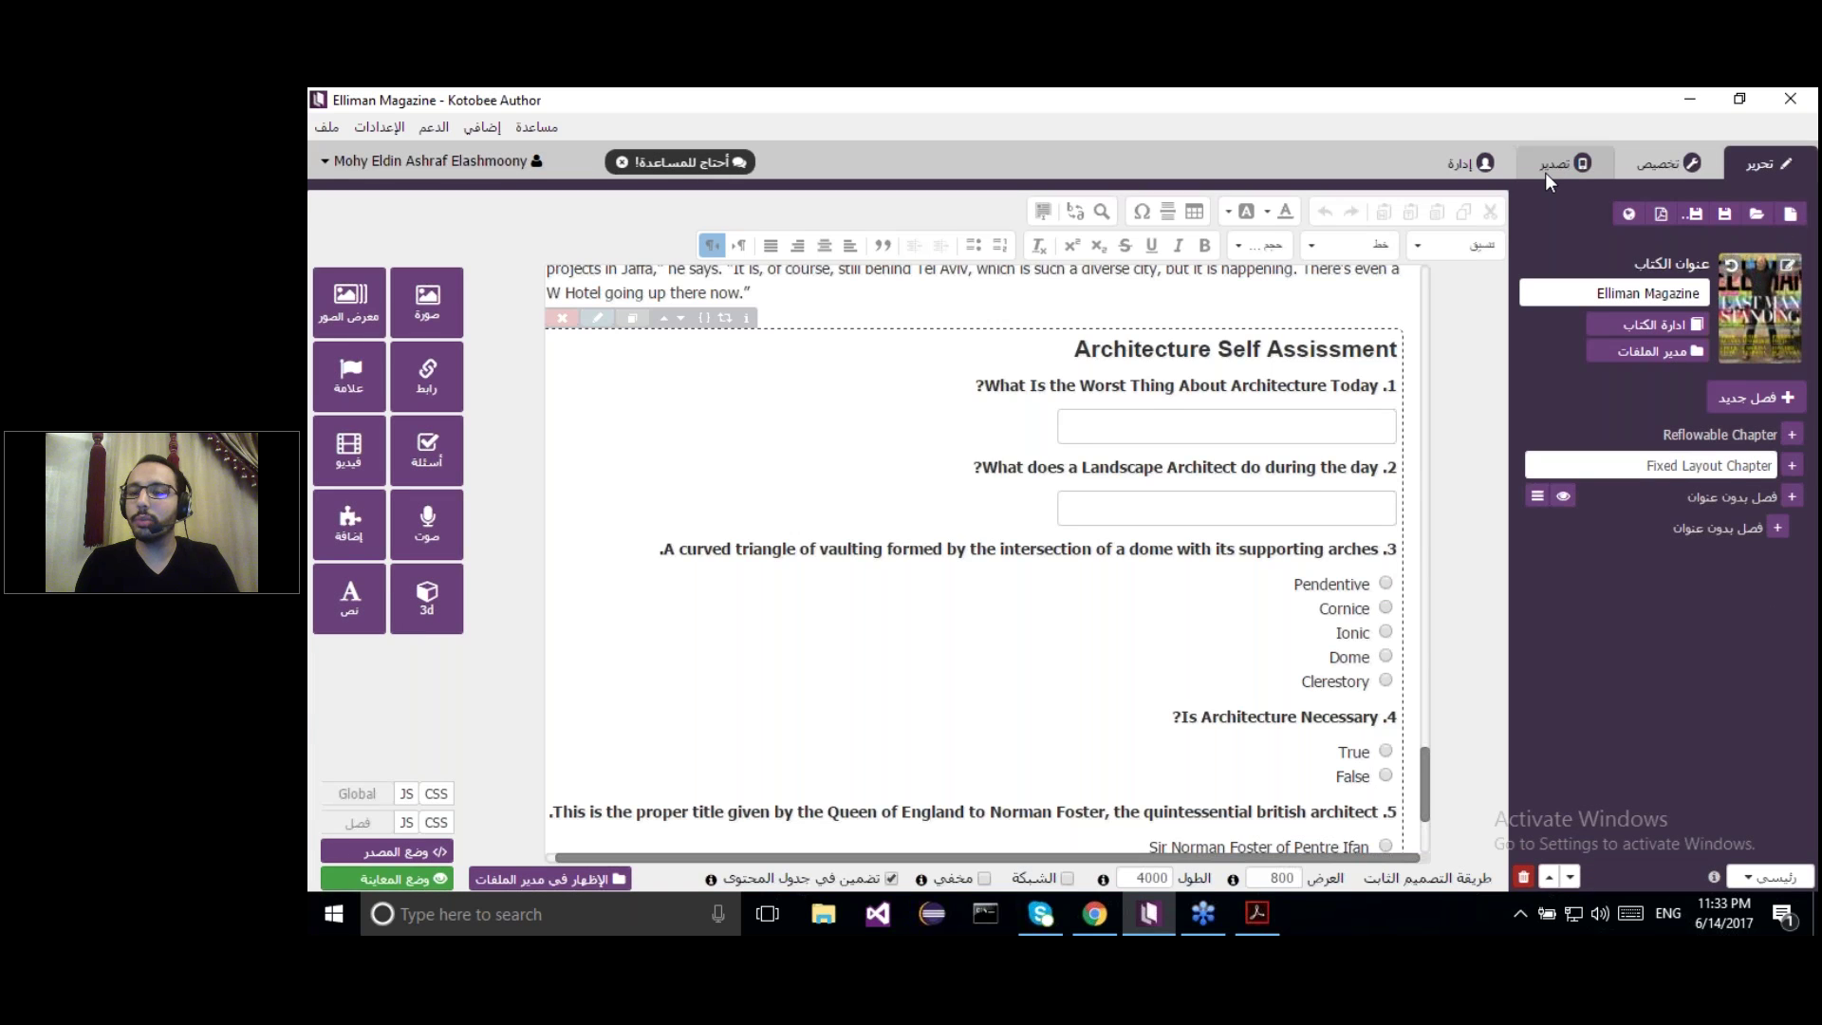
# Enable the iOS app in the mobile app export options and view the guide on exporting an iOS app to the App Store
pyautogui.click(1545, 172)
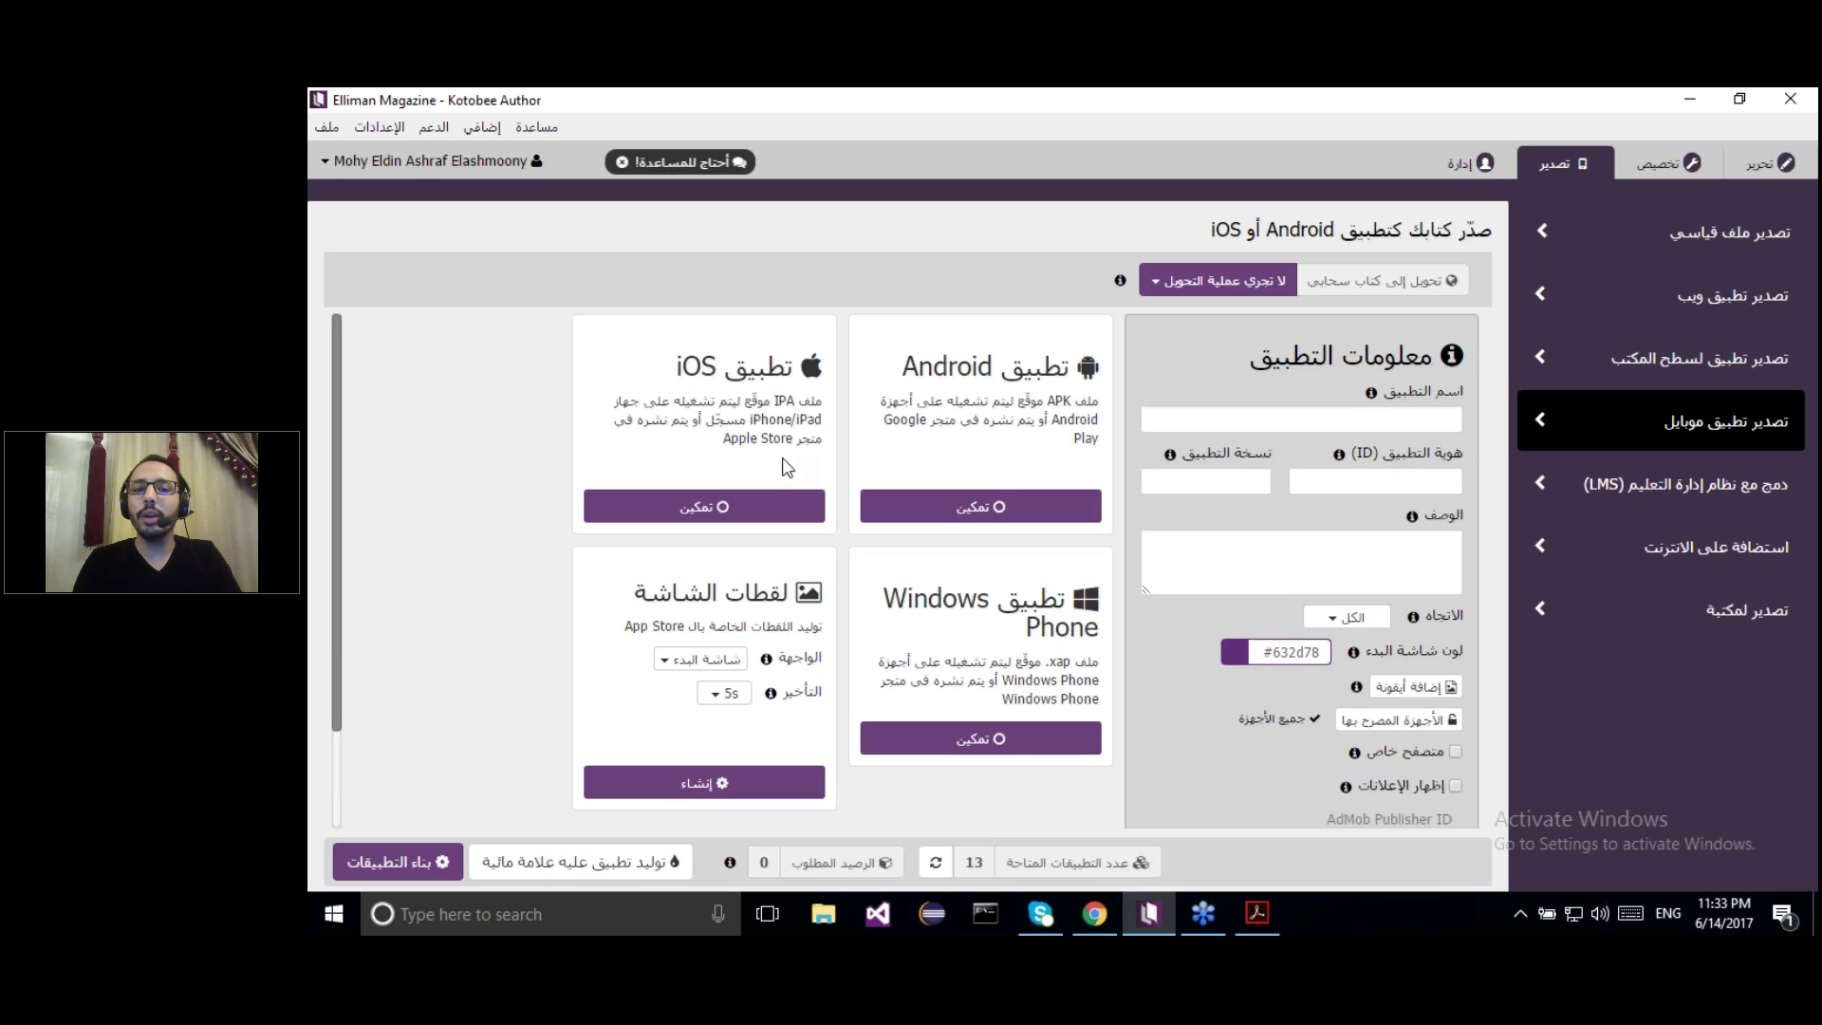
pyautogui.click(774, 508)
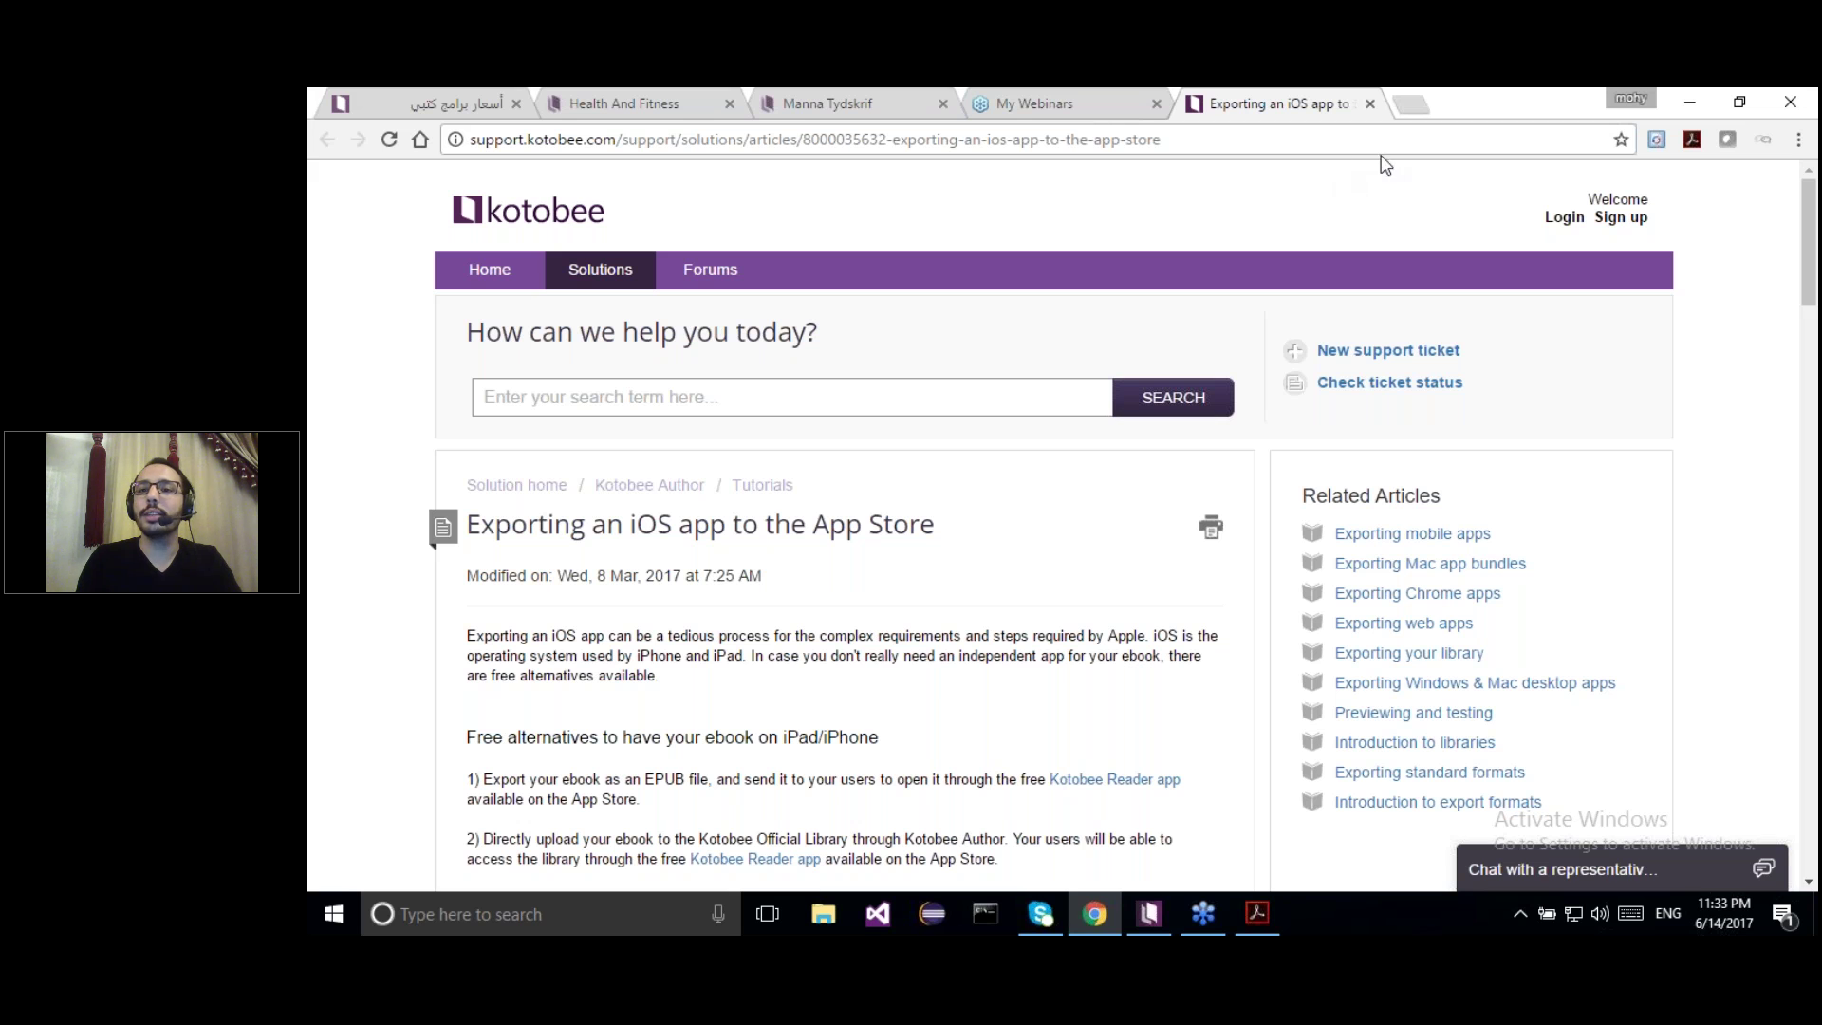
pyautogui.click(1691, 95)
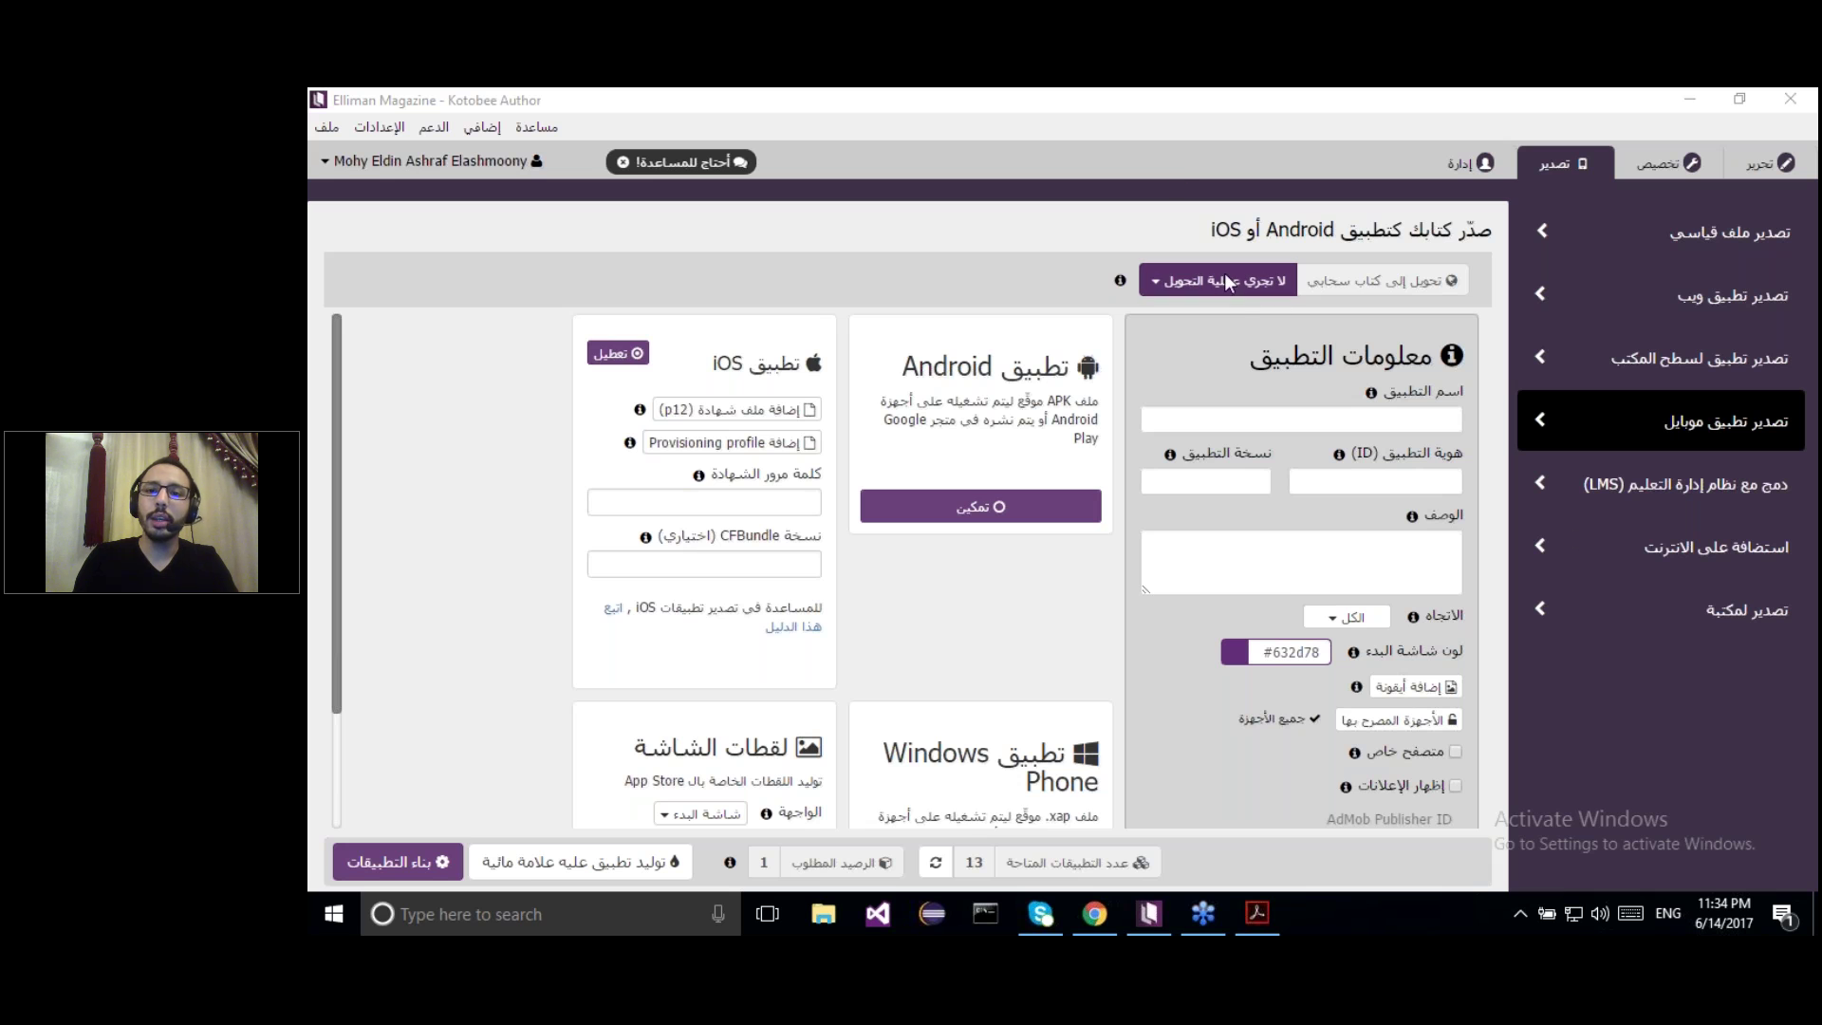
# Return to the chapter editor and review the PDF import options, leaving without importing a file
pyautogui.click(1763, 164)
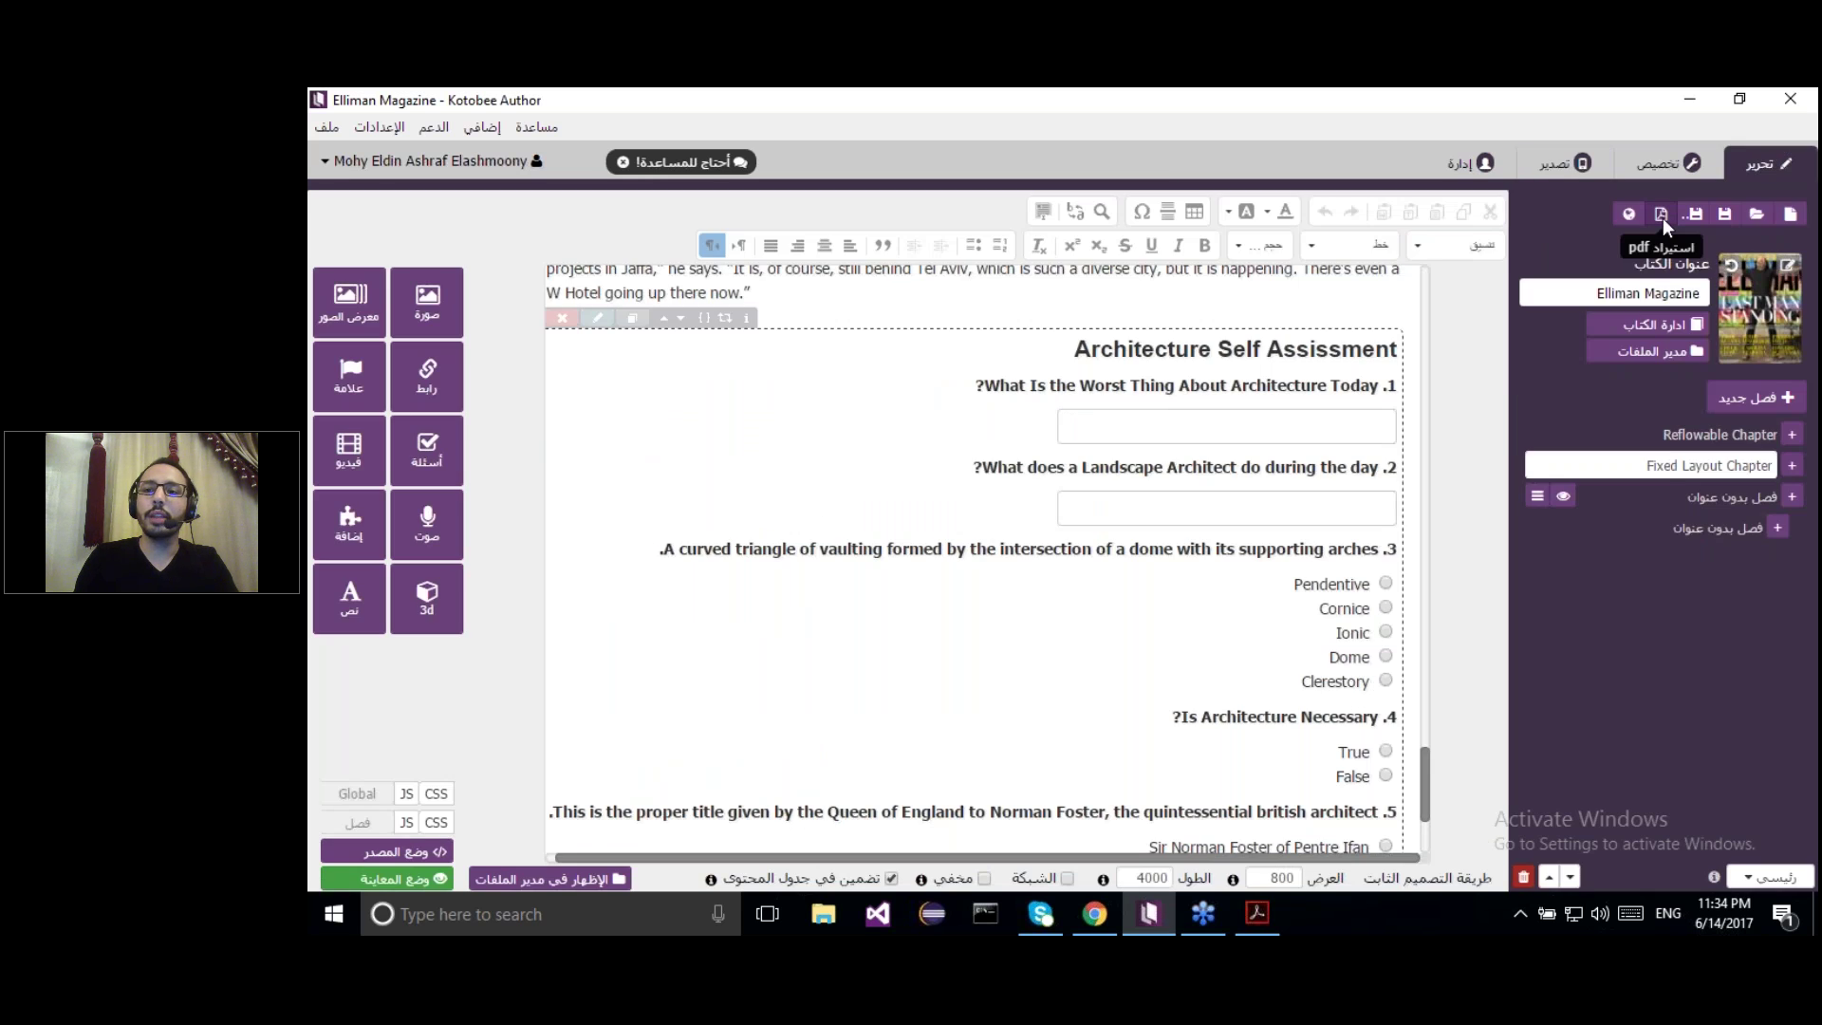
pyautogui.click(1662, 217)
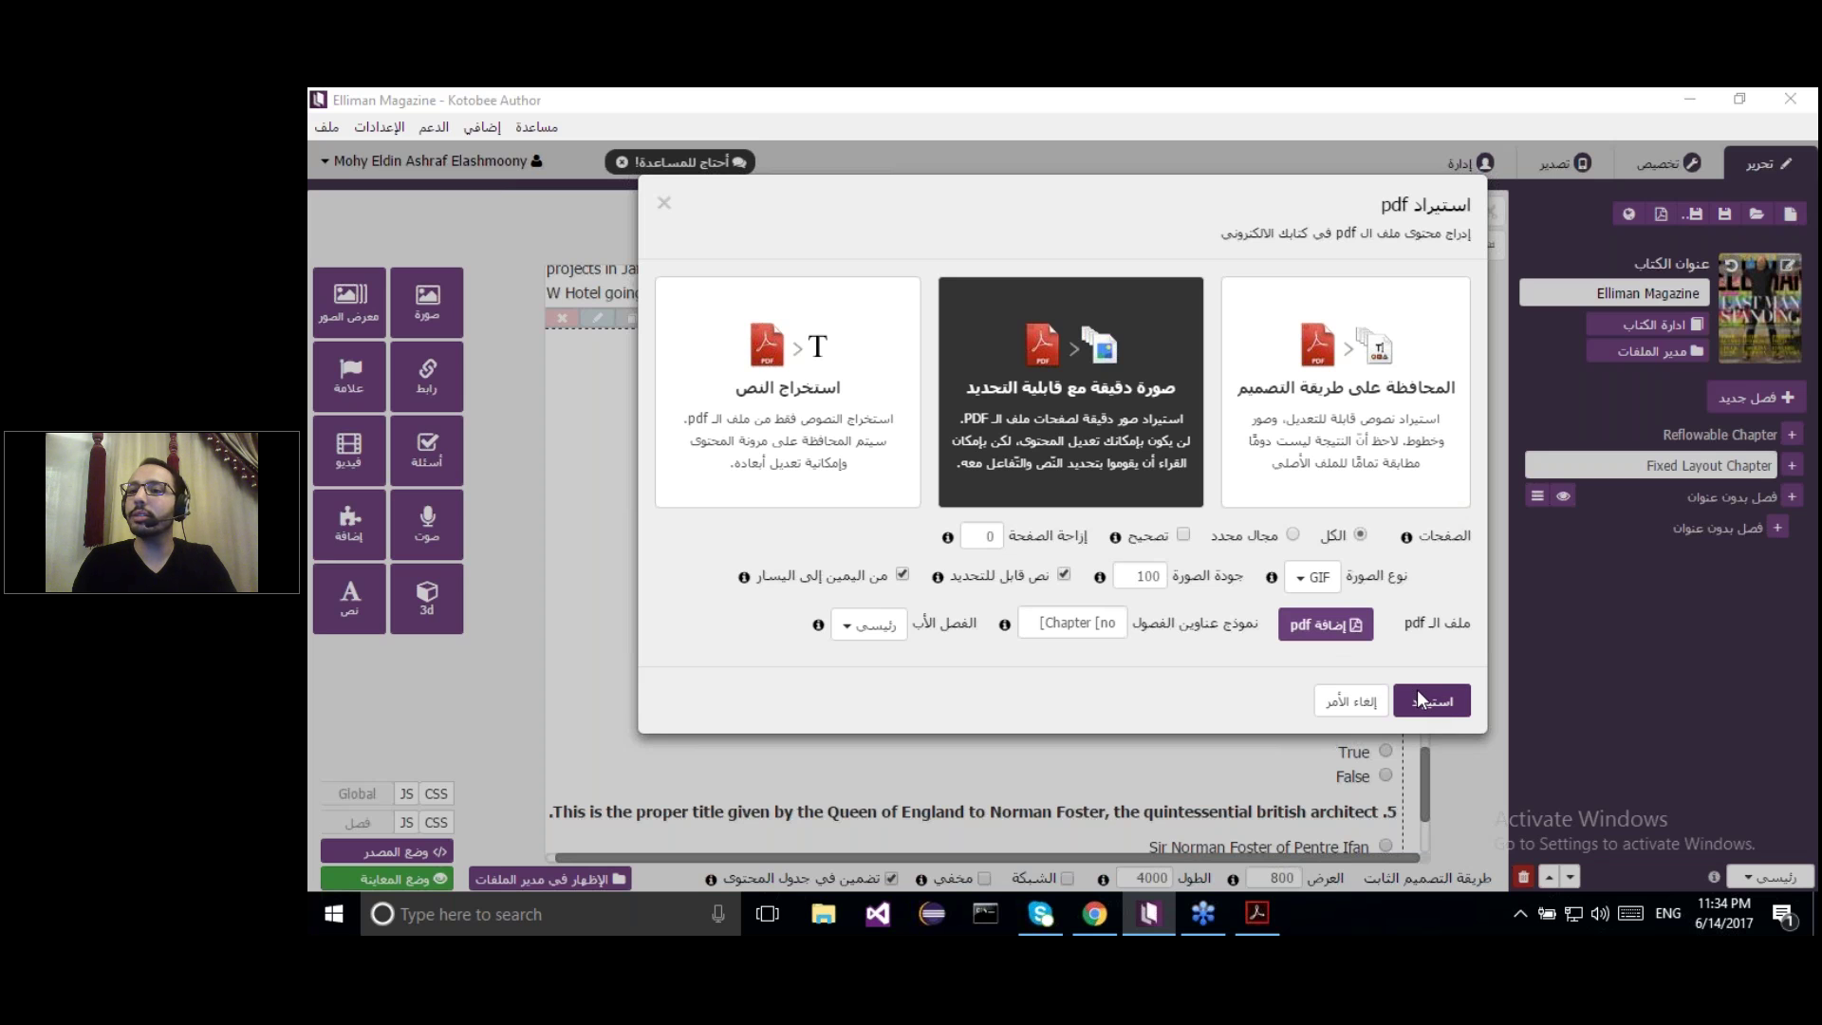
pyautogui.click(1353, 703)
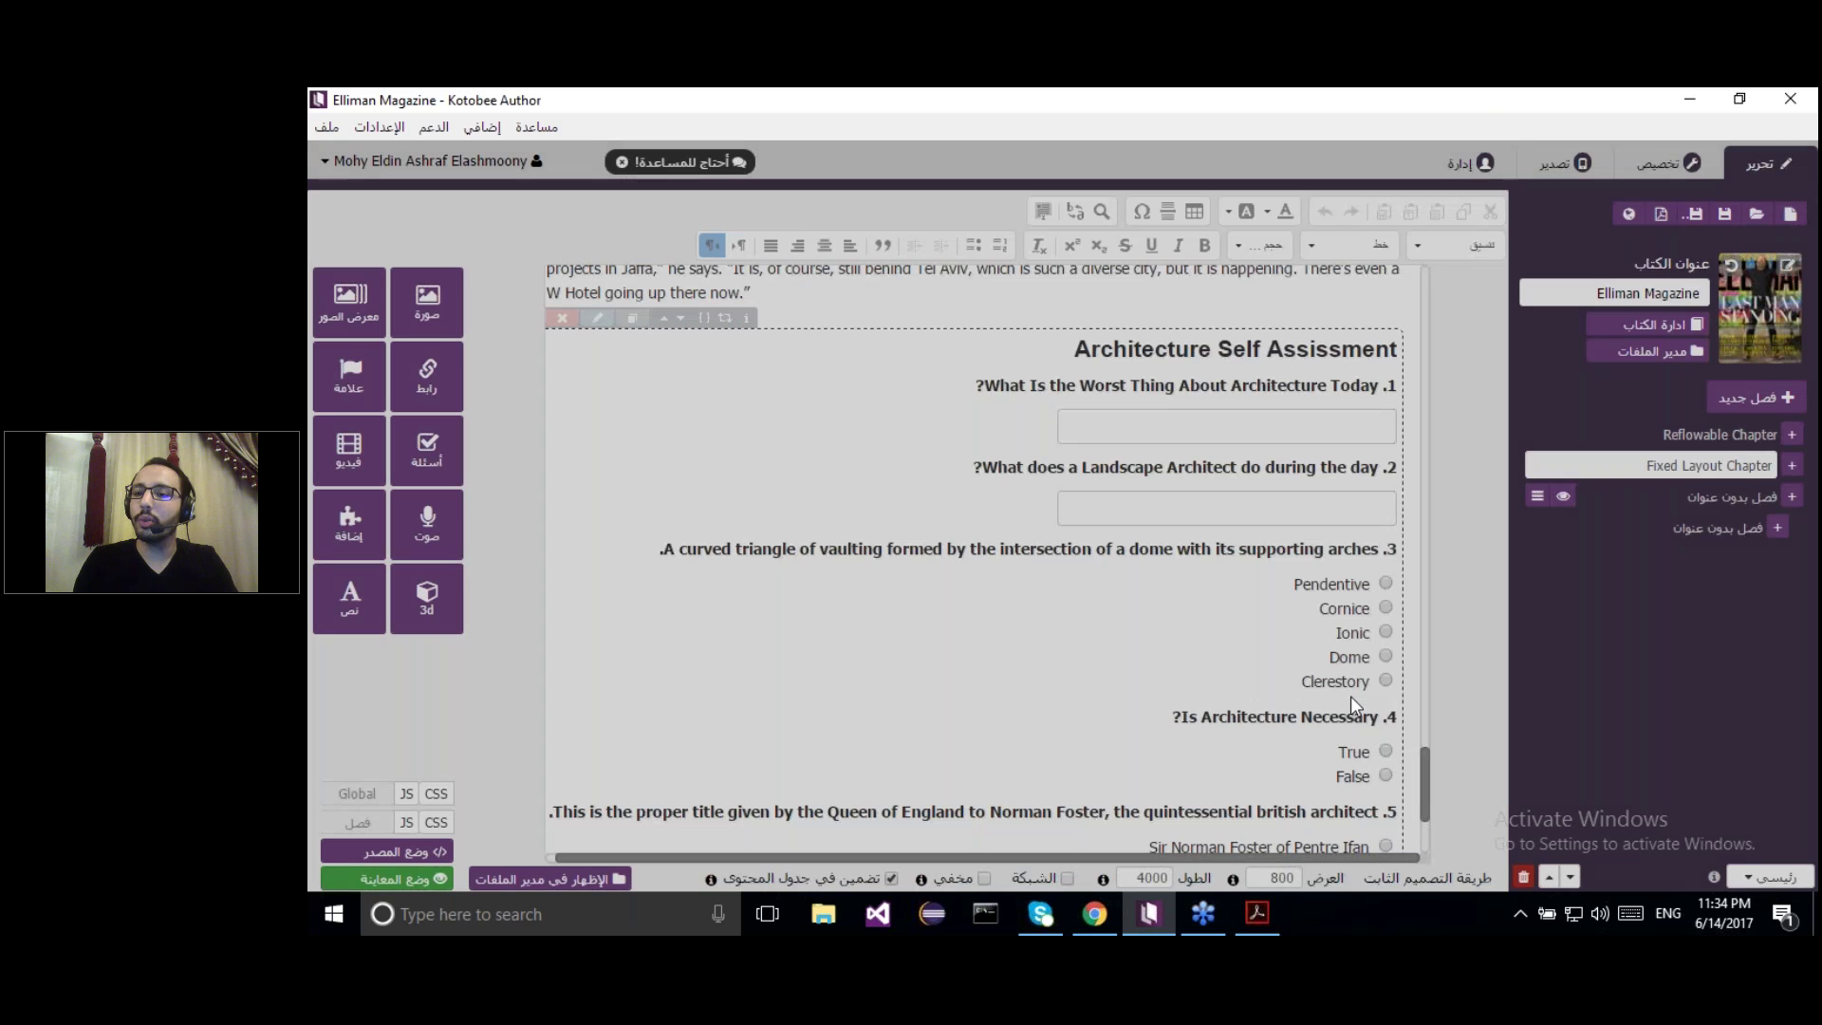